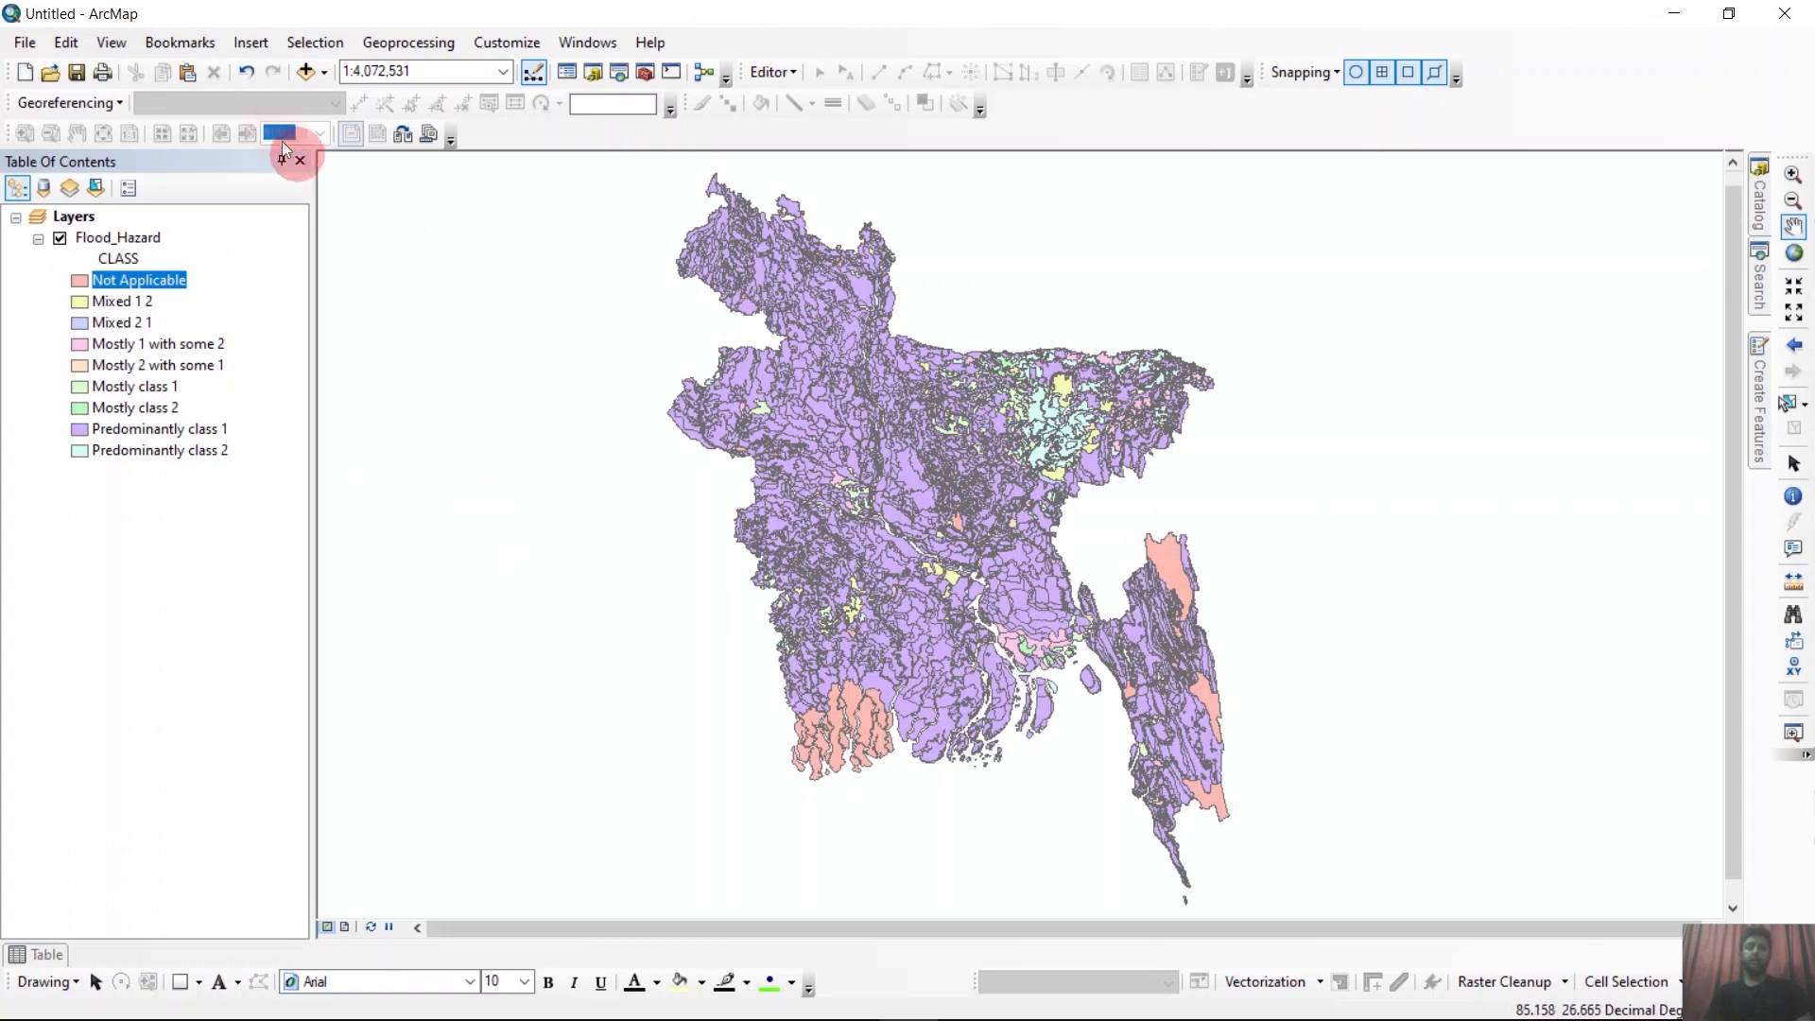
Switch to layout view and set the page setup's paper size to A4.
left_click(133, 42)
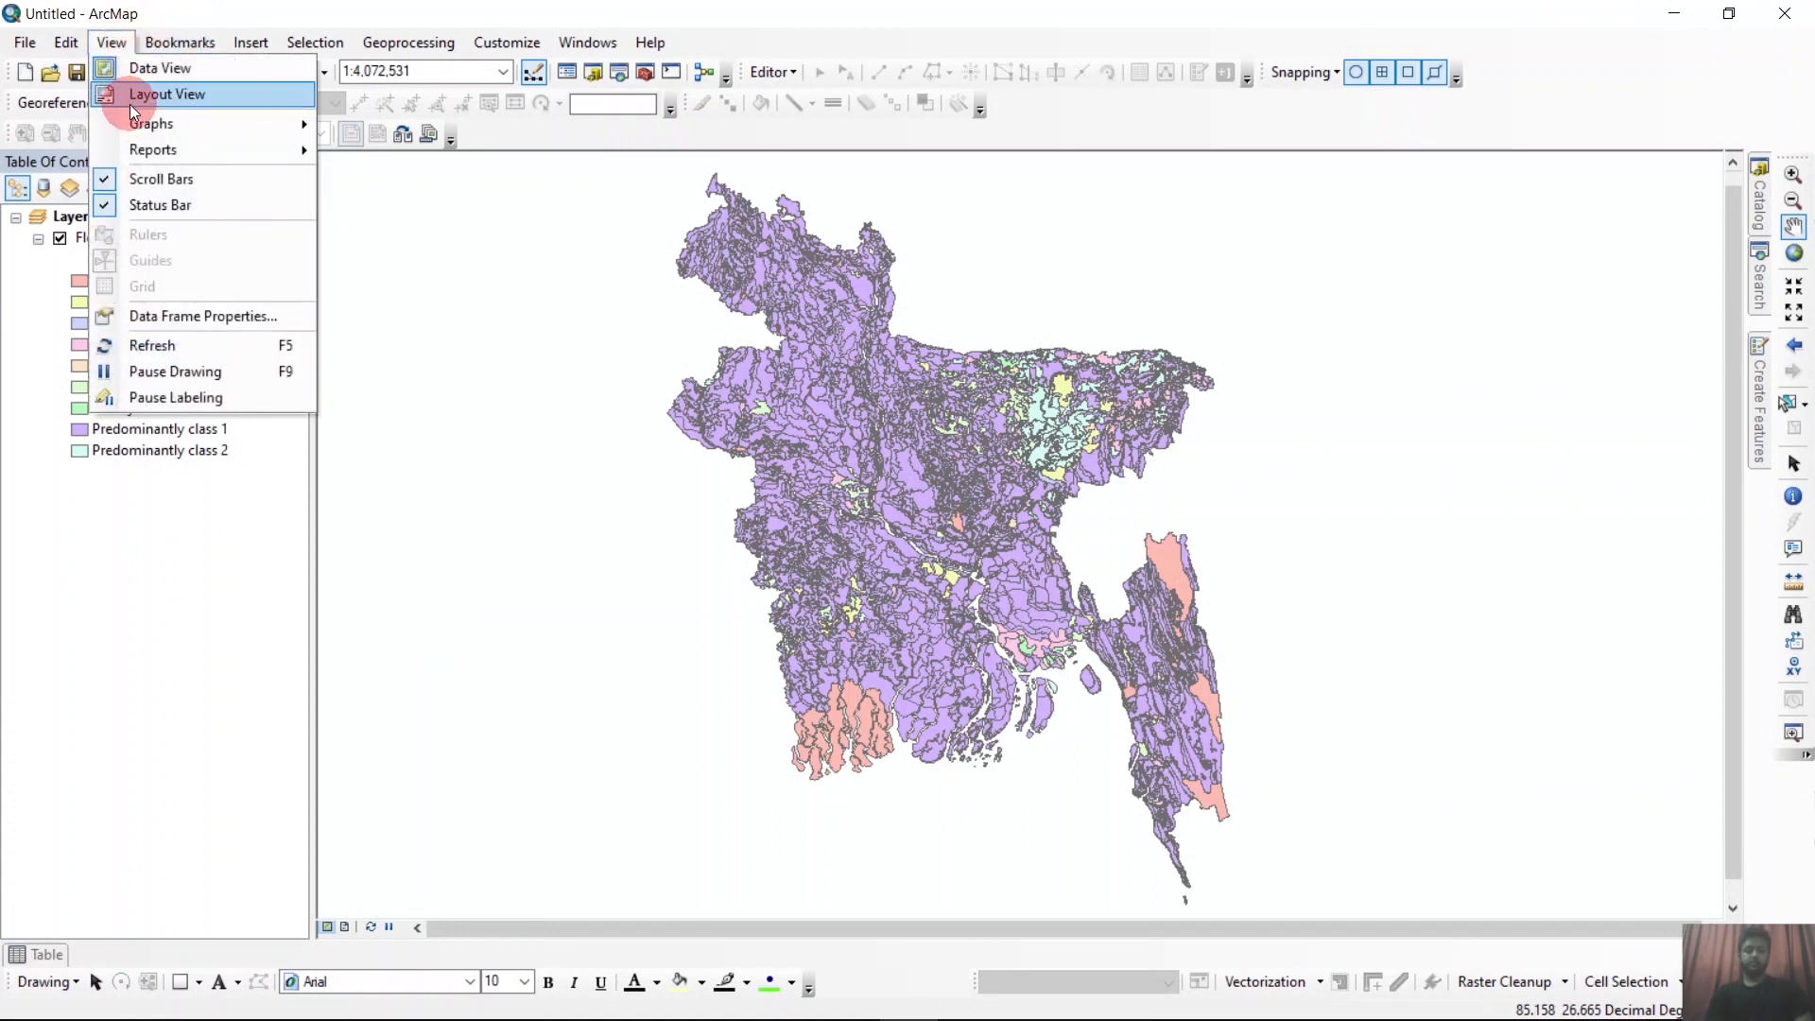
left_click(167, 98)
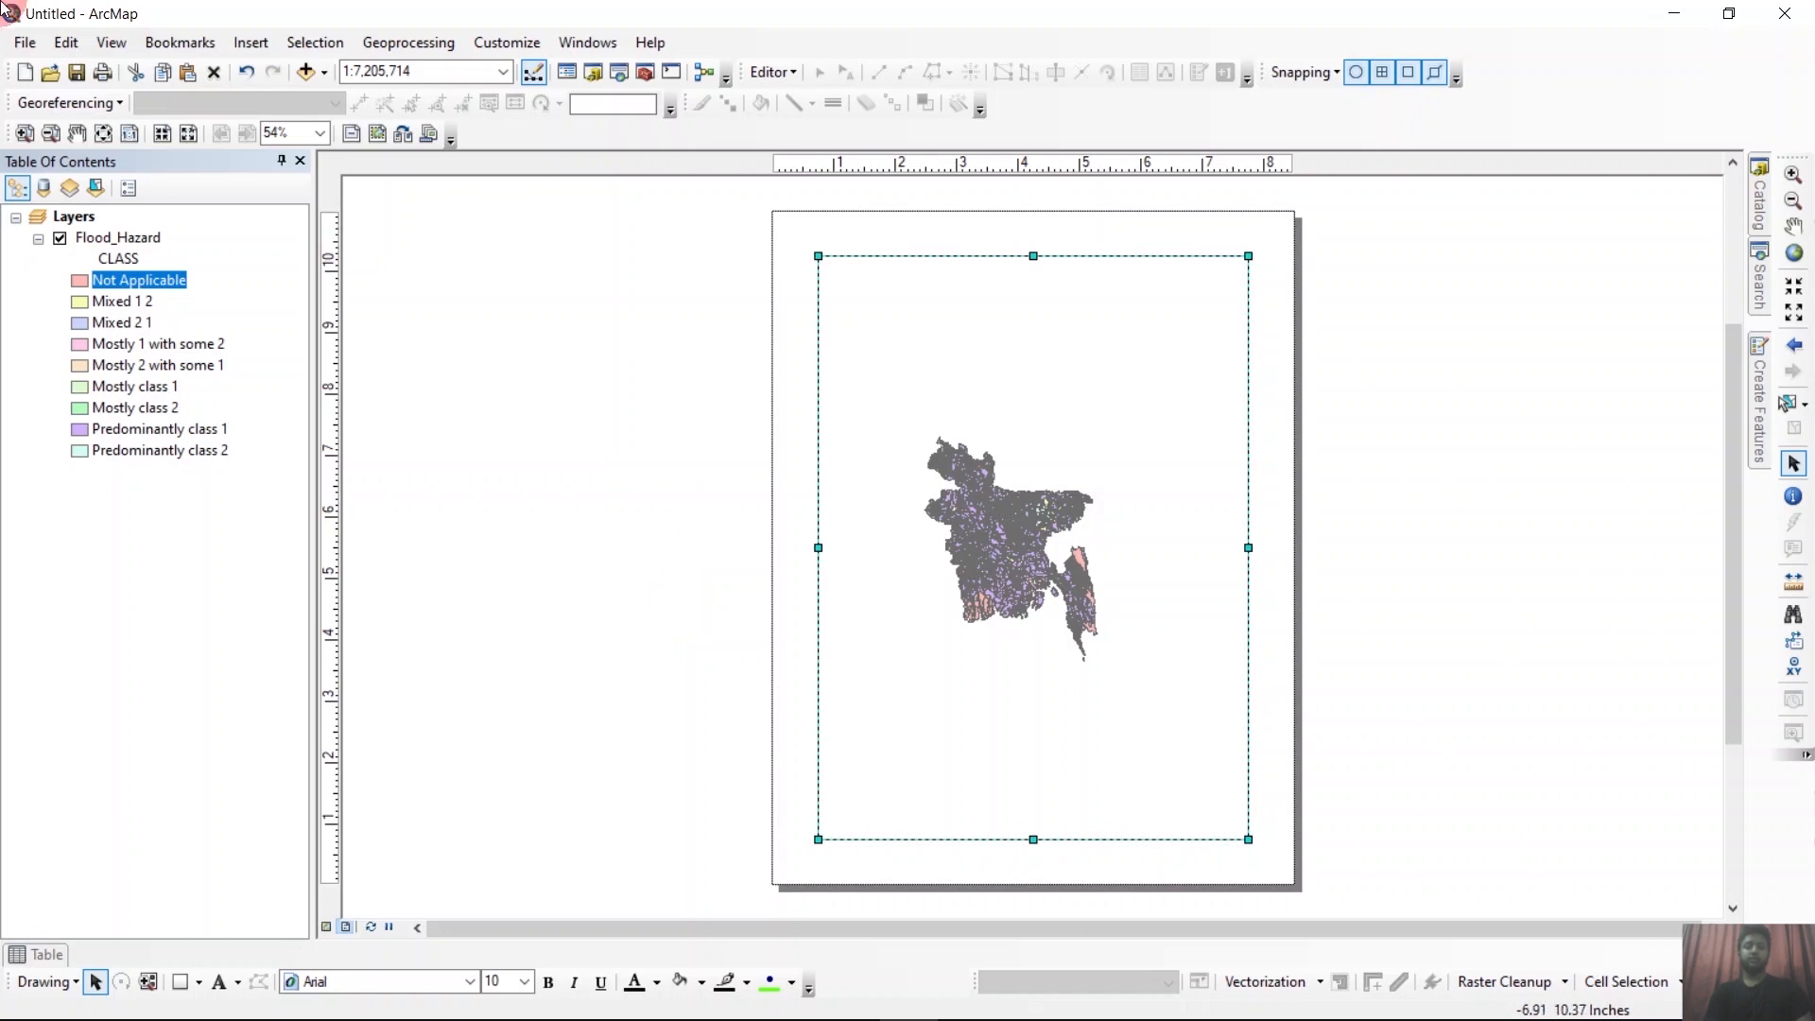
left_click(25, 43)
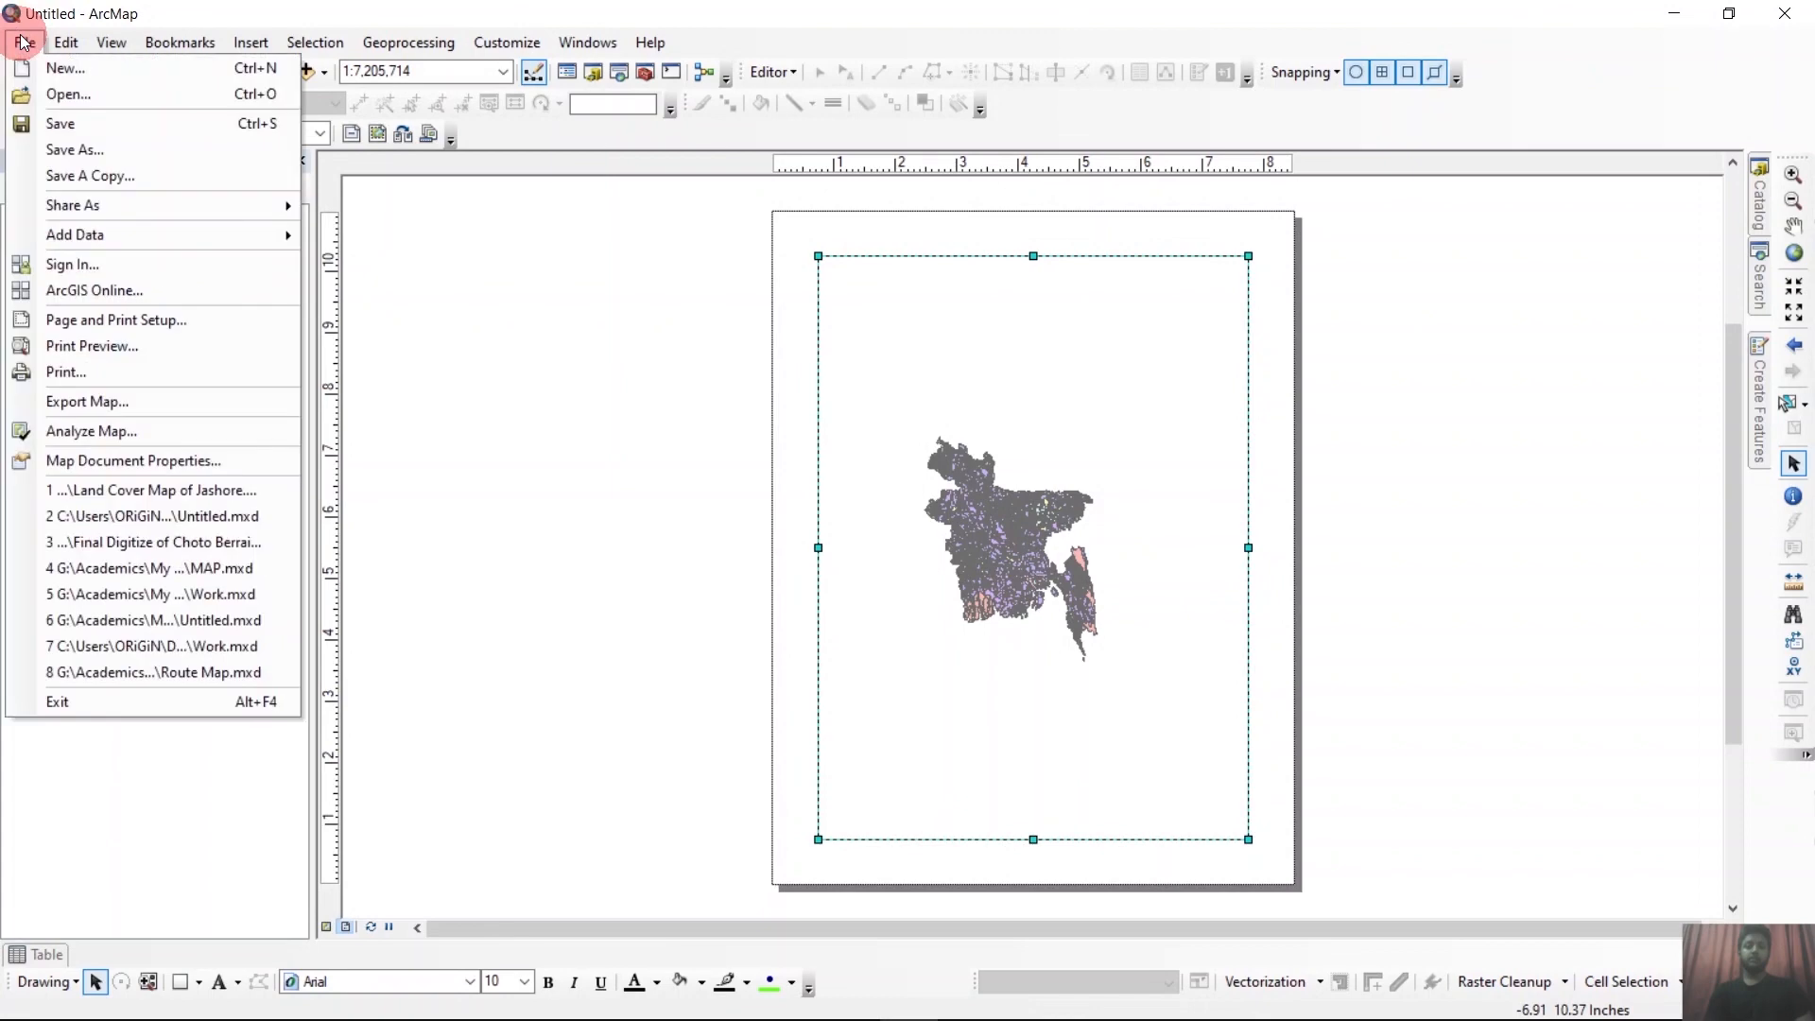
left_click(94, 320)
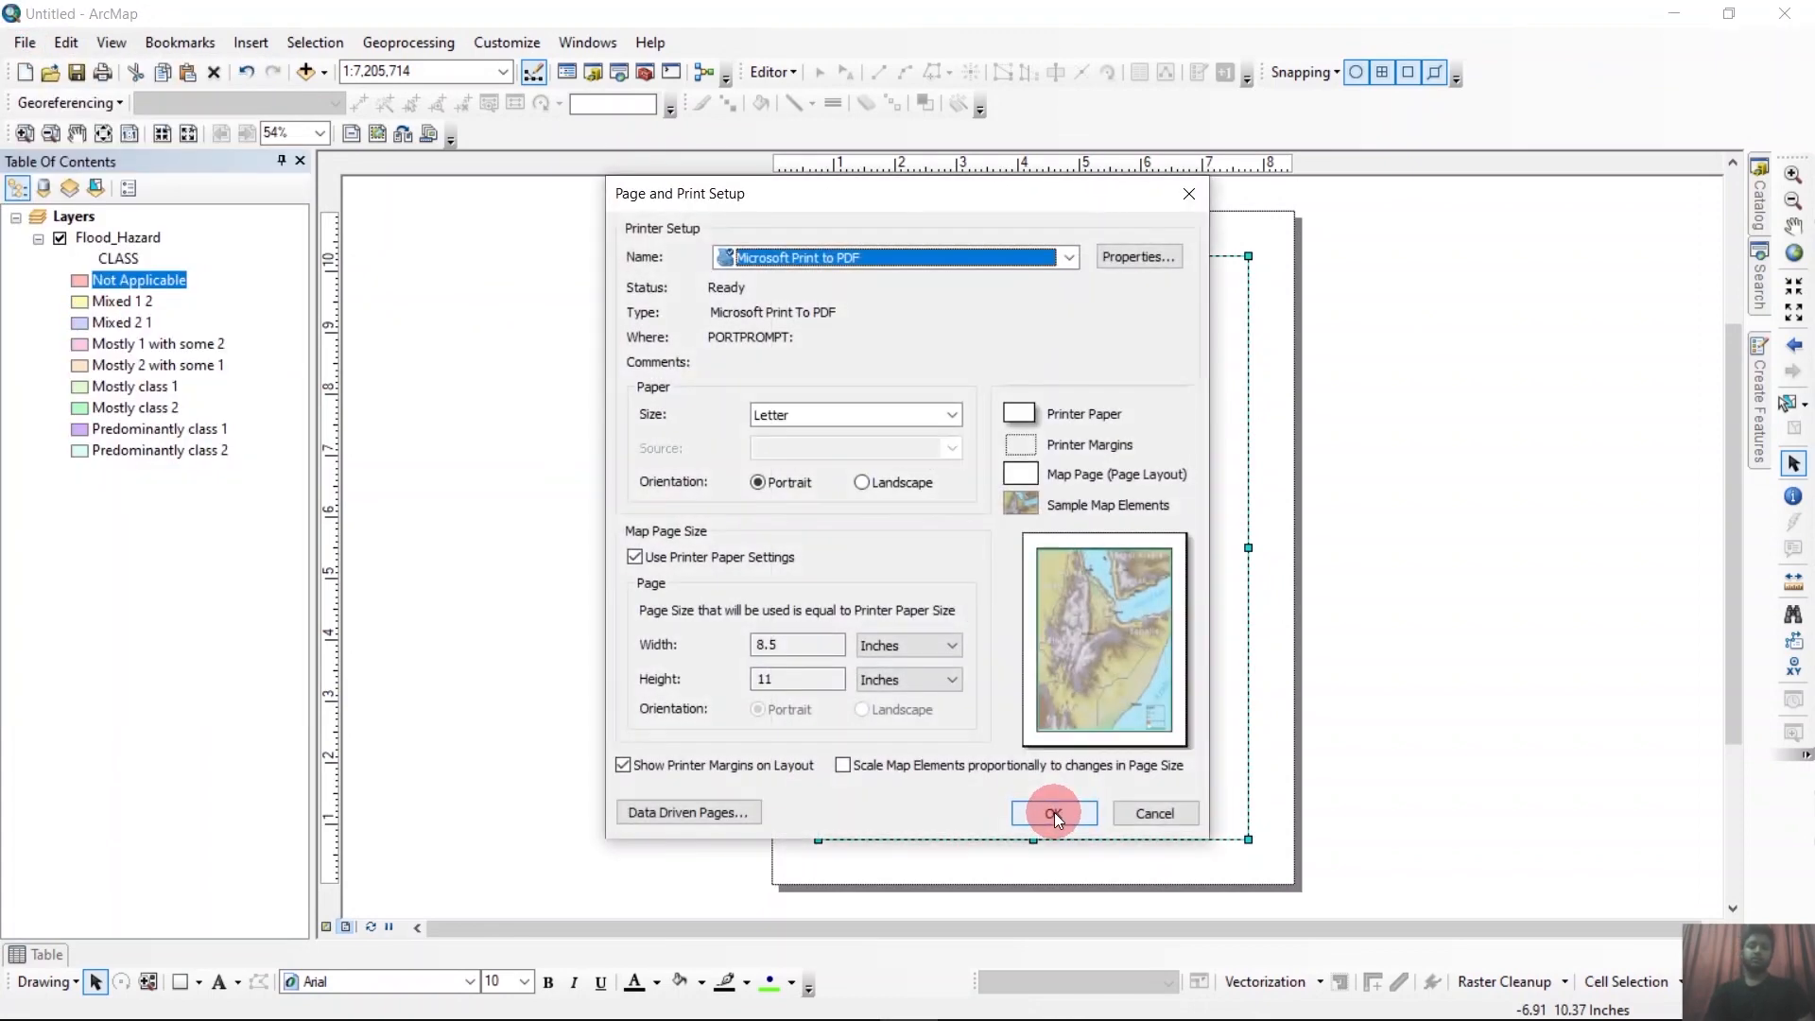
left_click(951, 414)
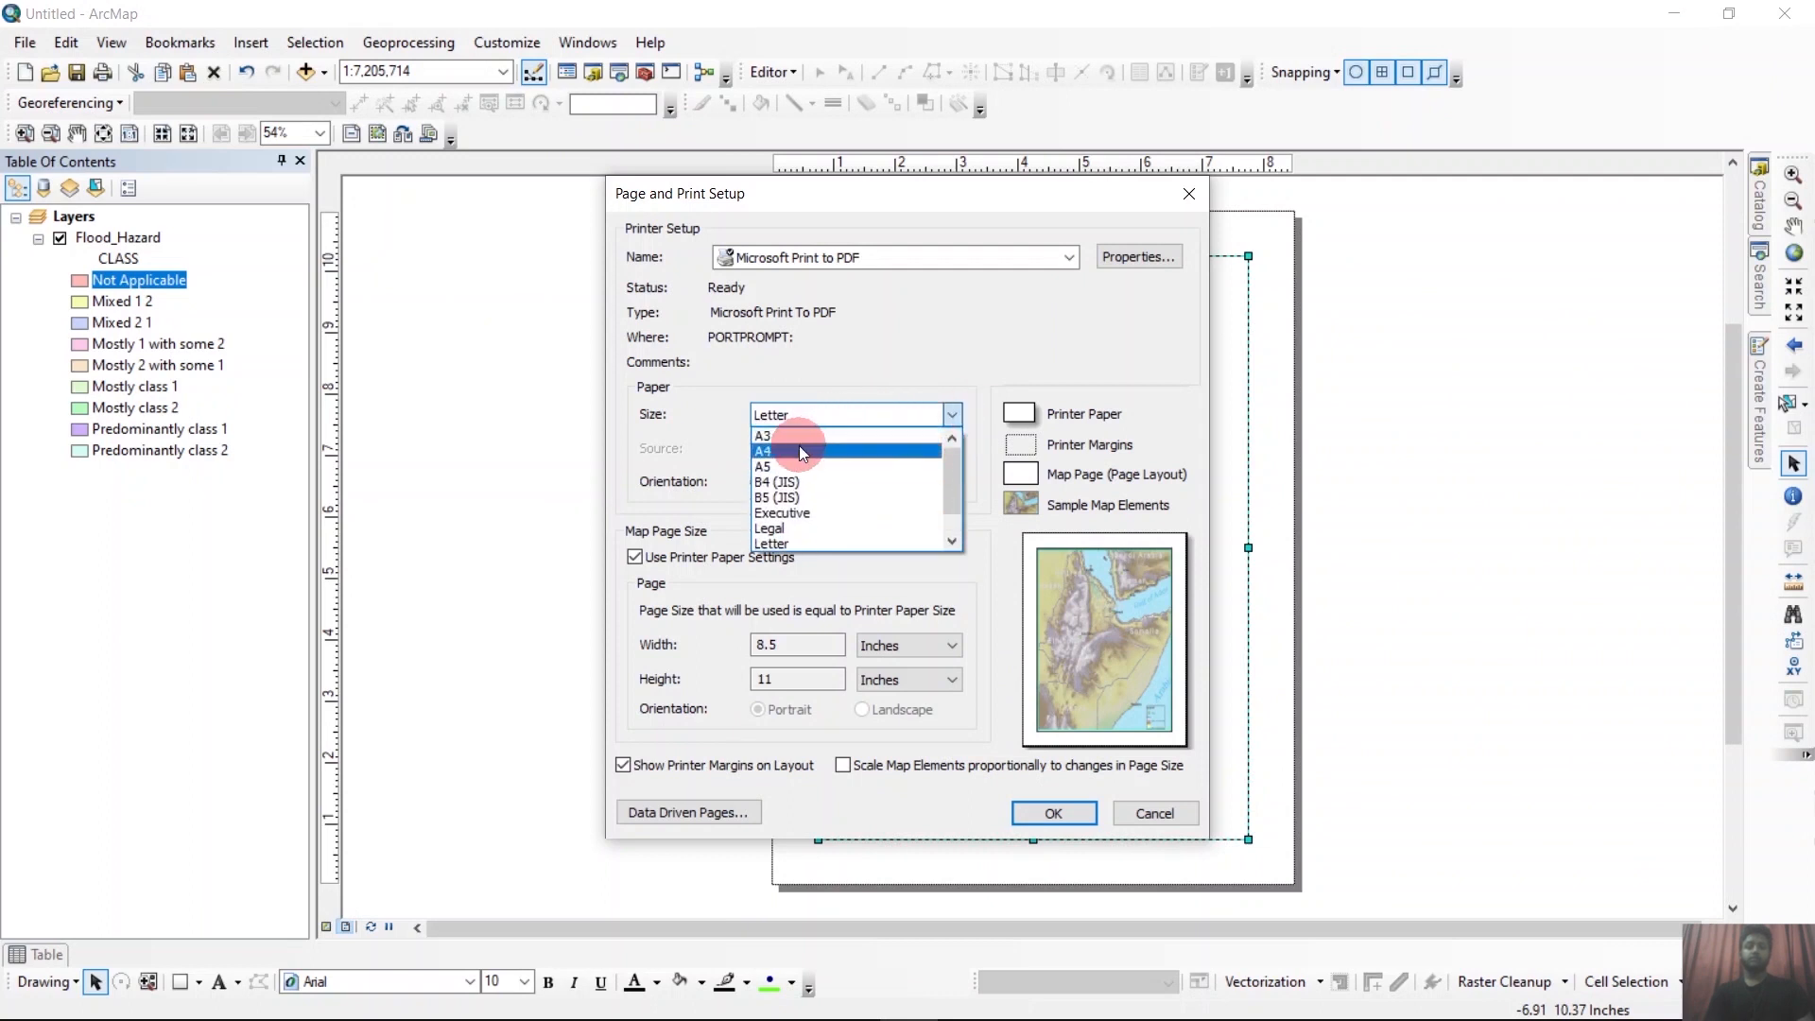
left_click(798, 446)
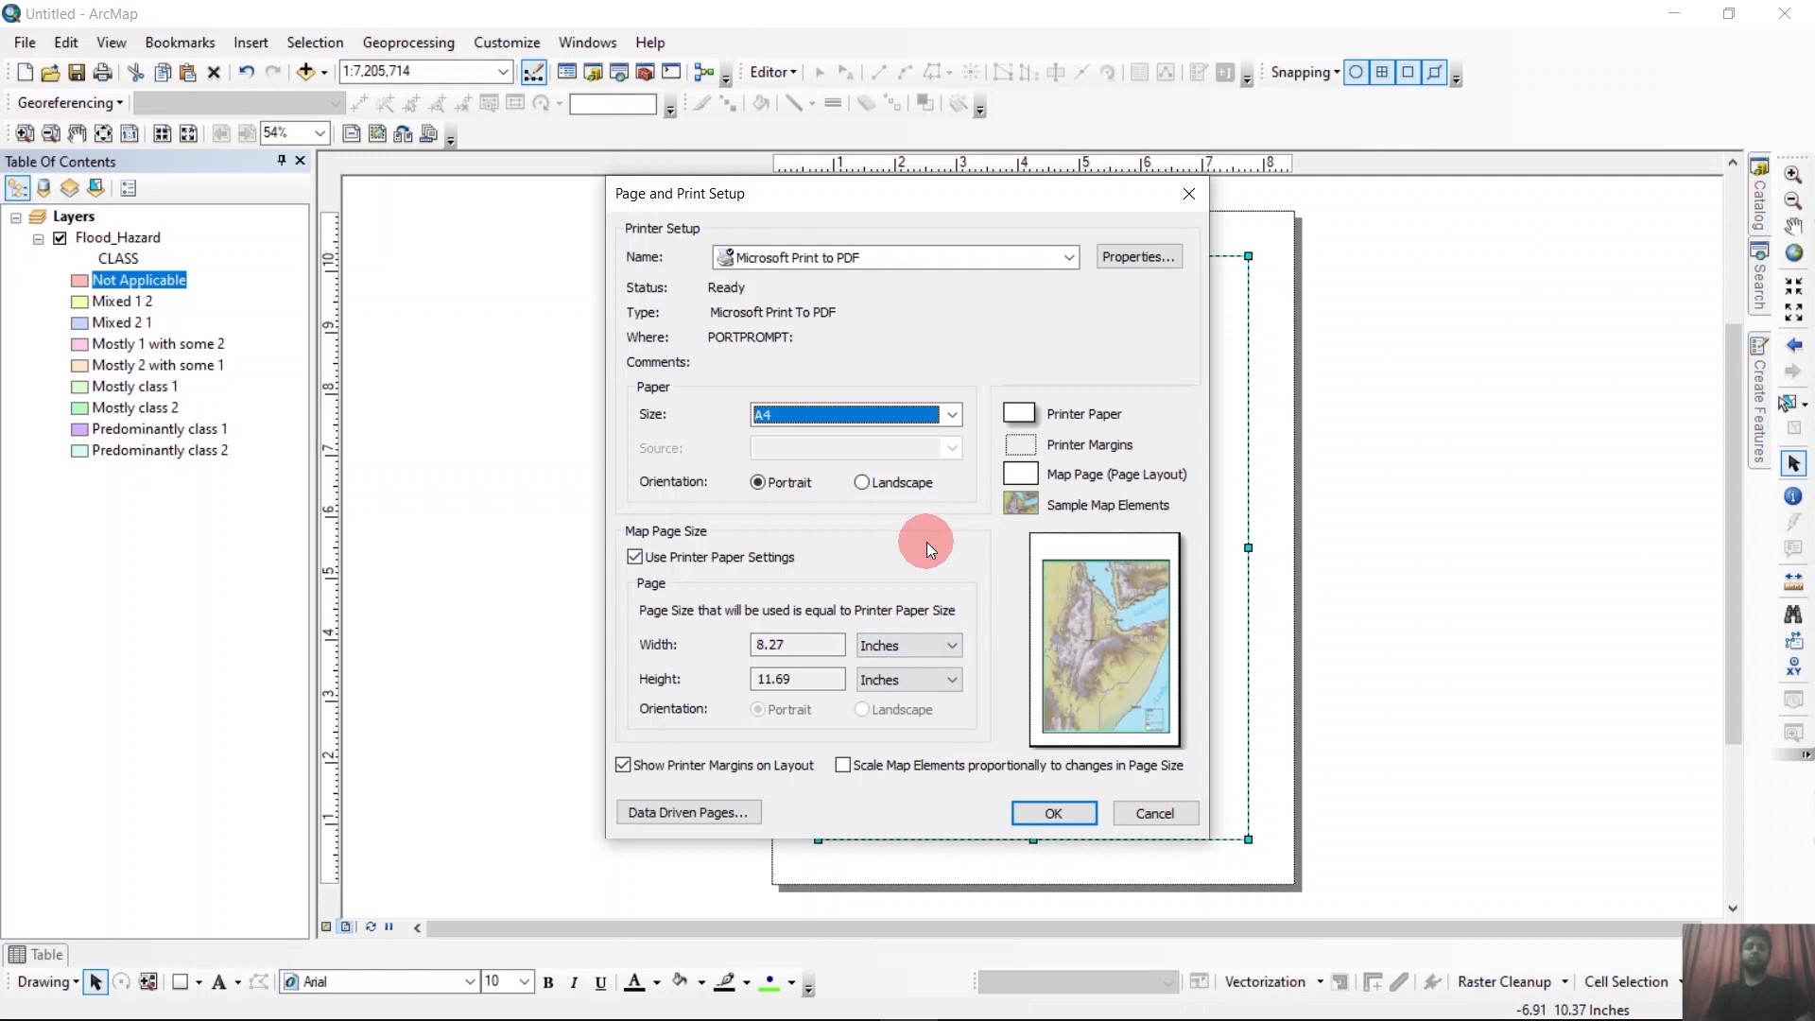
left_click(1054, 813)
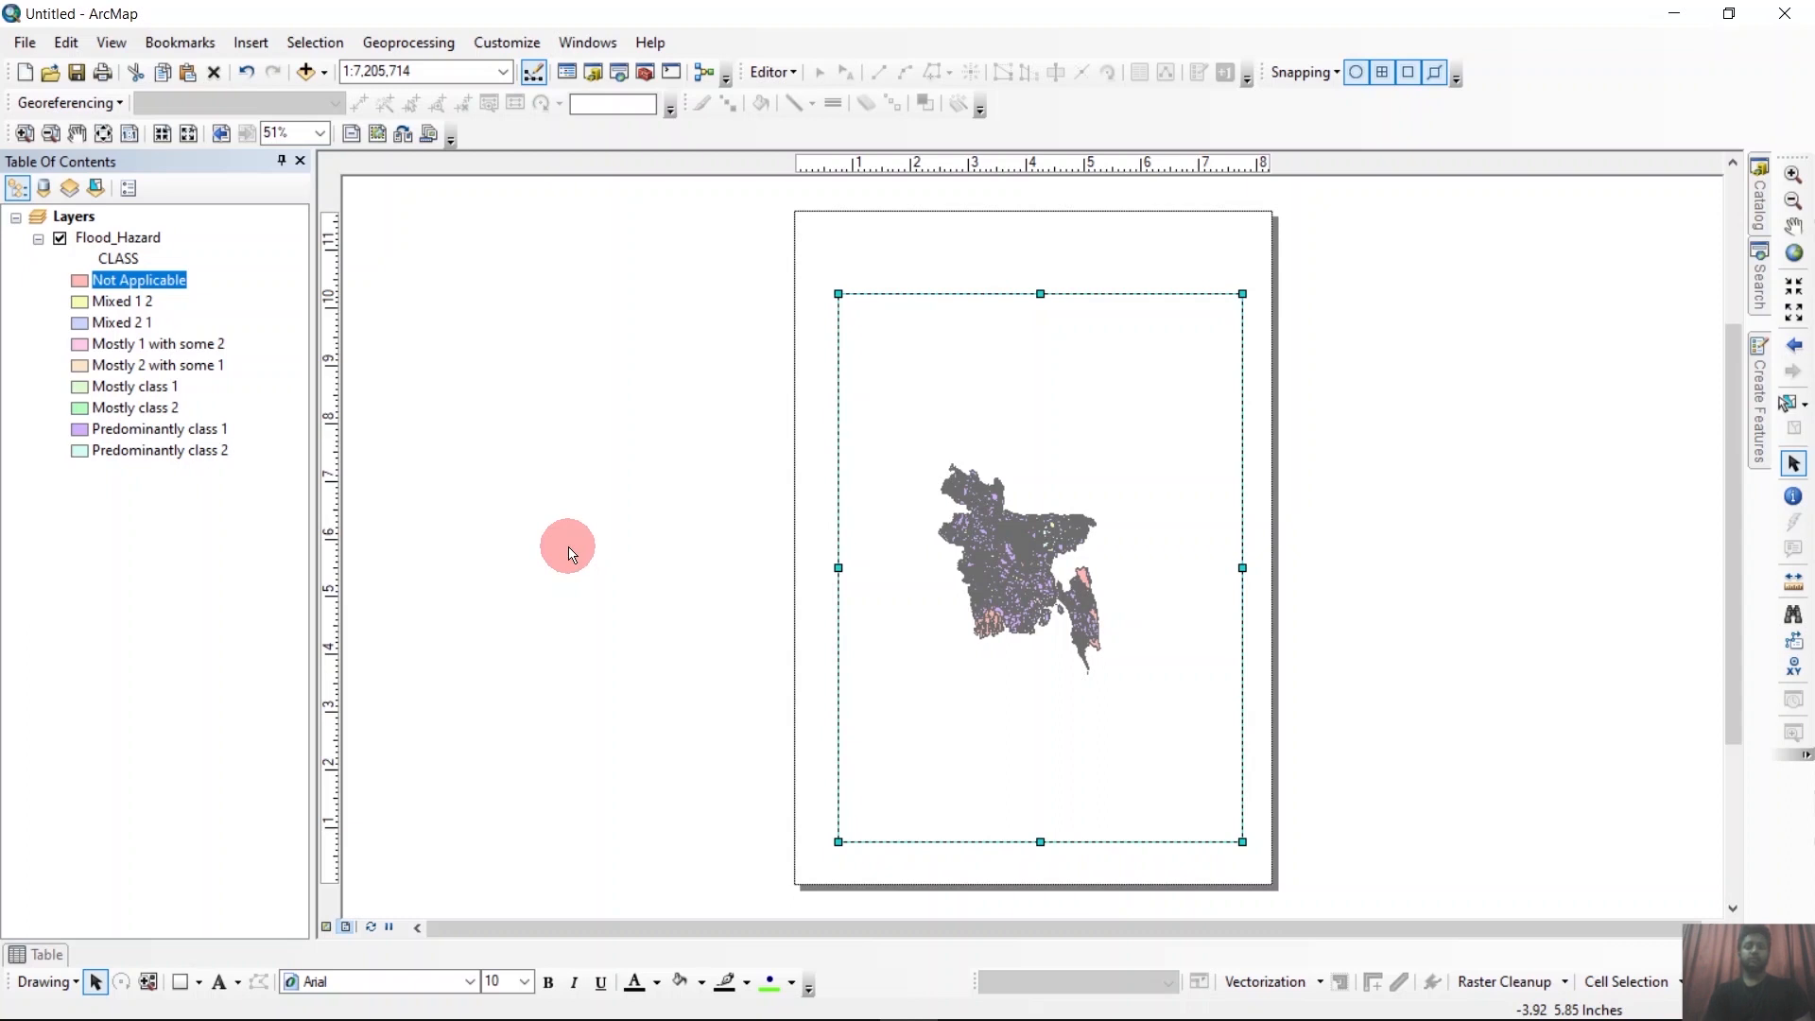
Set the smallest division of the layout rulers to 1/4 in.
right_click(1006, 160)
left_click(1073, 294)
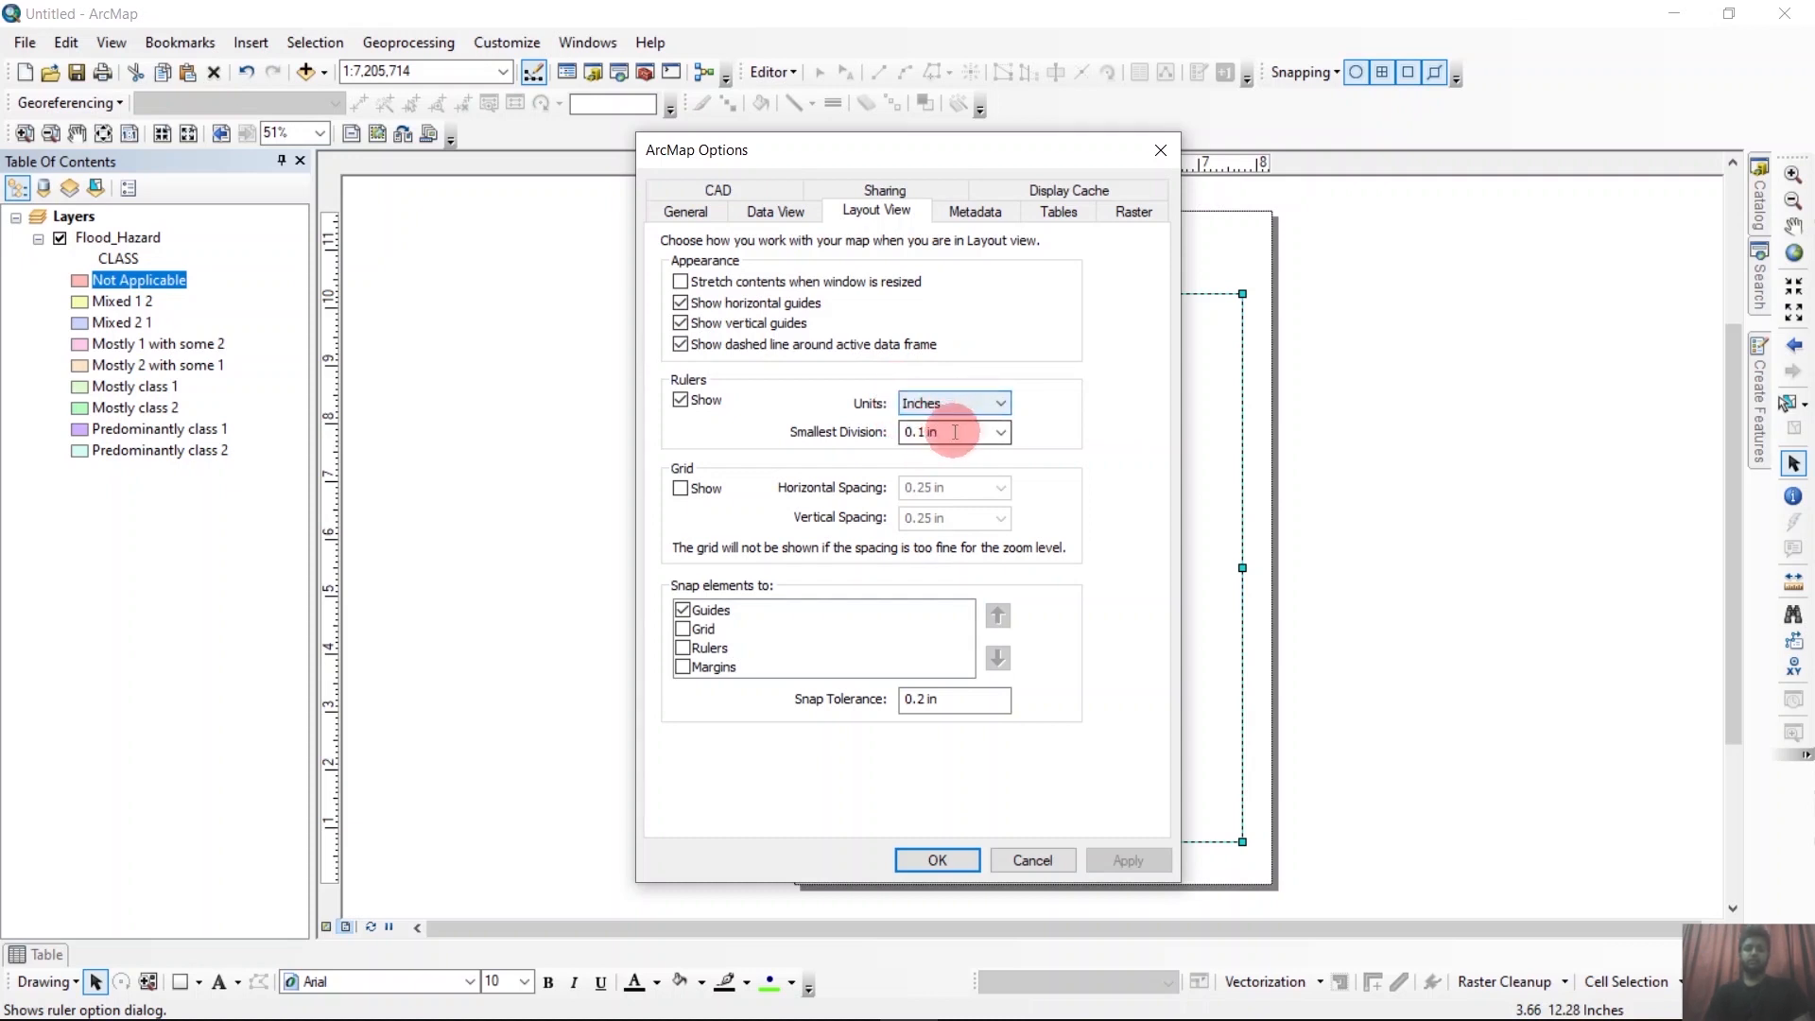
left_click(1000, 432)
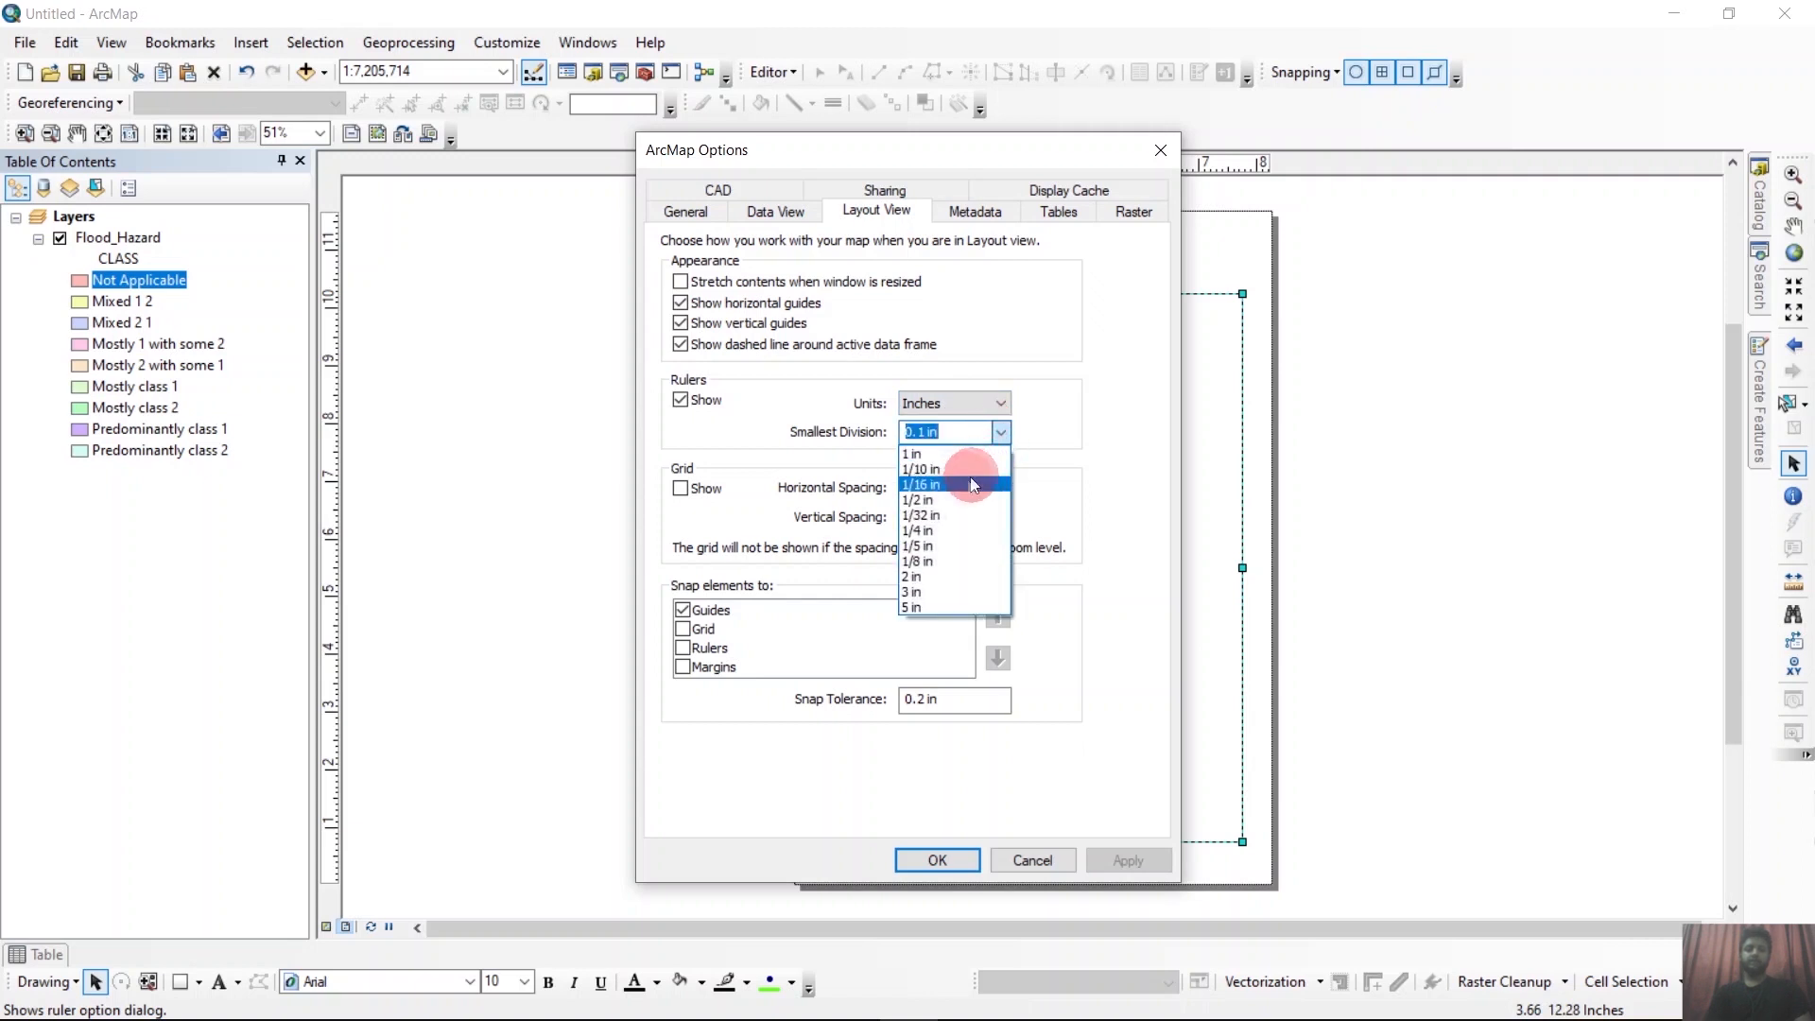
left_click(934, 530)
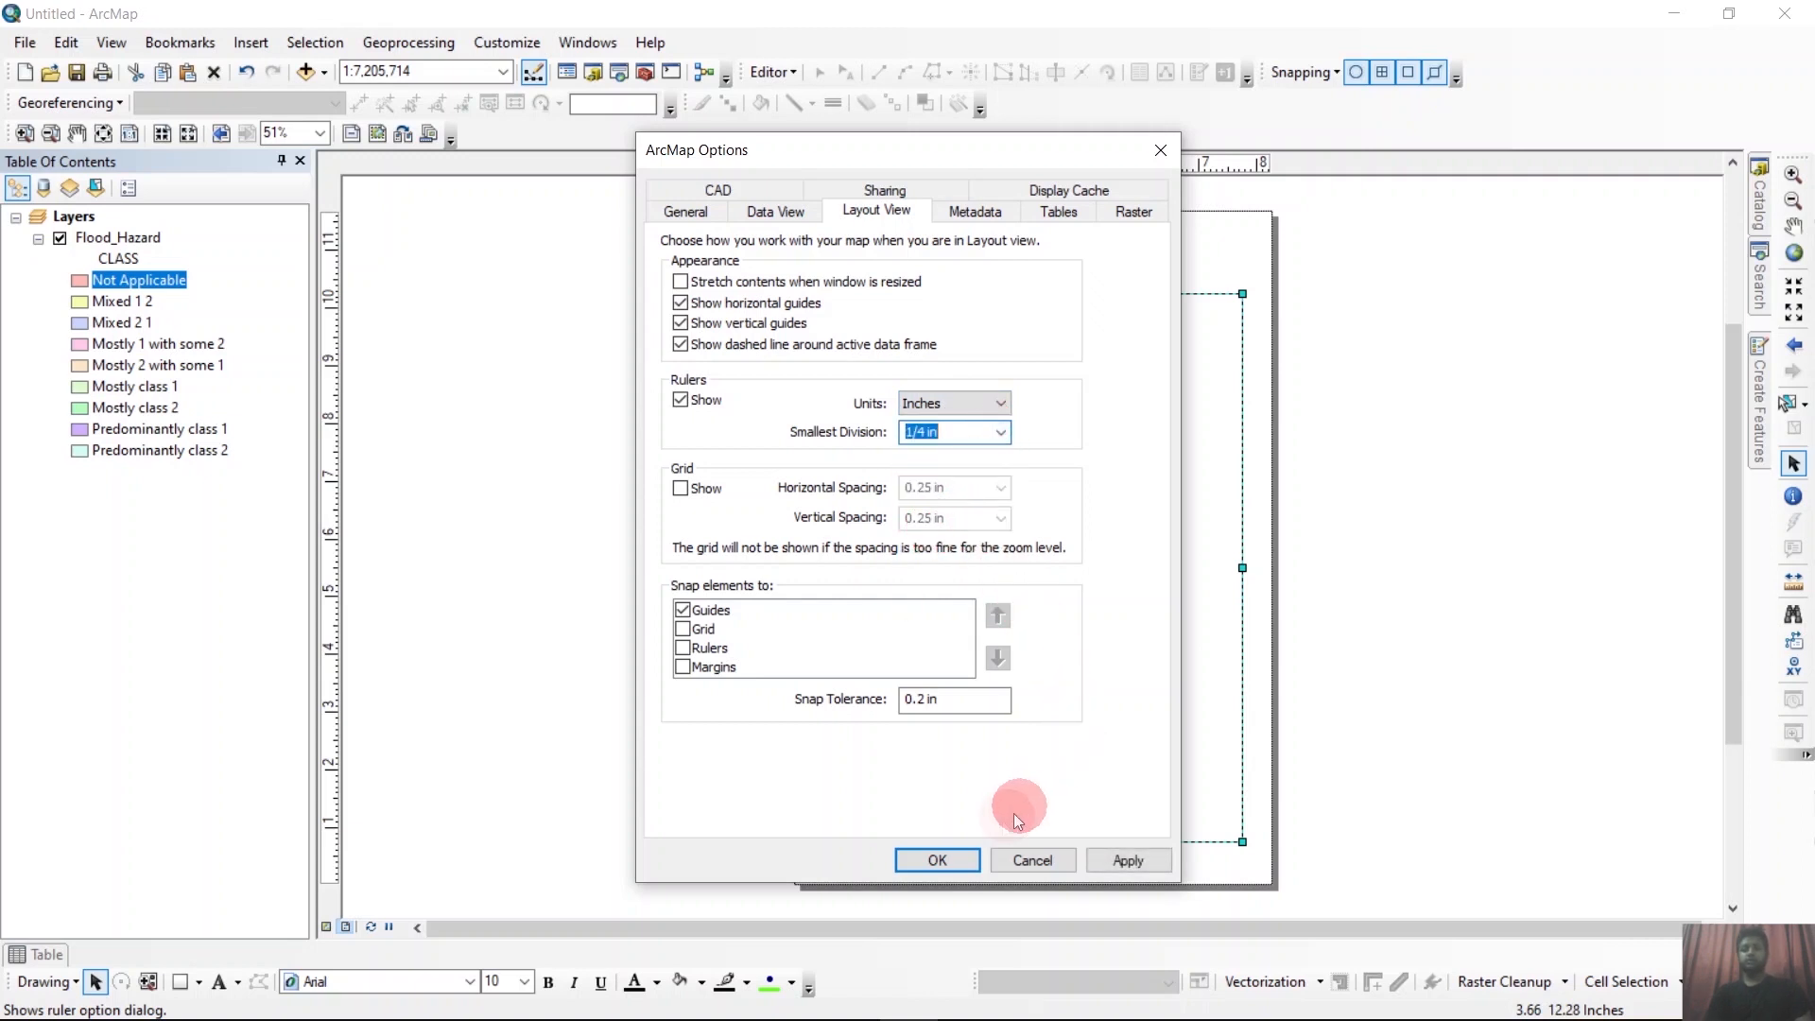
left_click(946, 860)
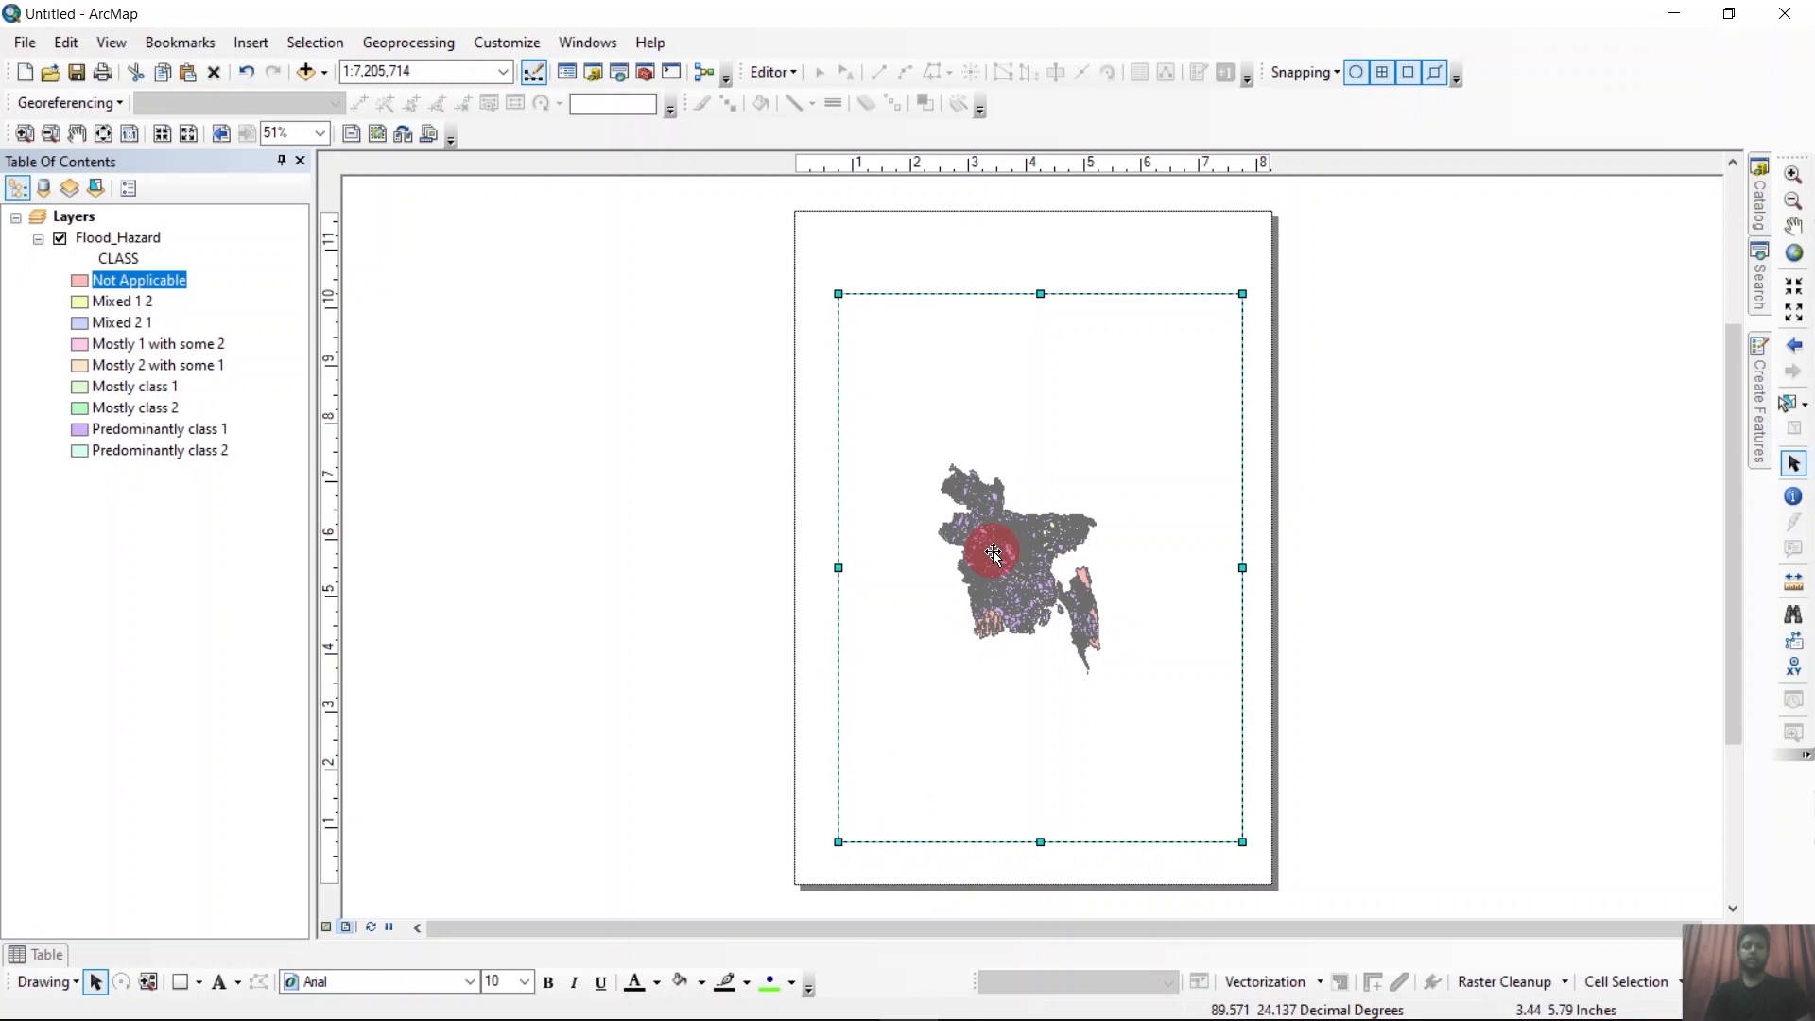
Zoom the map in the data frame to the full extent of the Flood_Hazard layer.
right_click(143, 237)
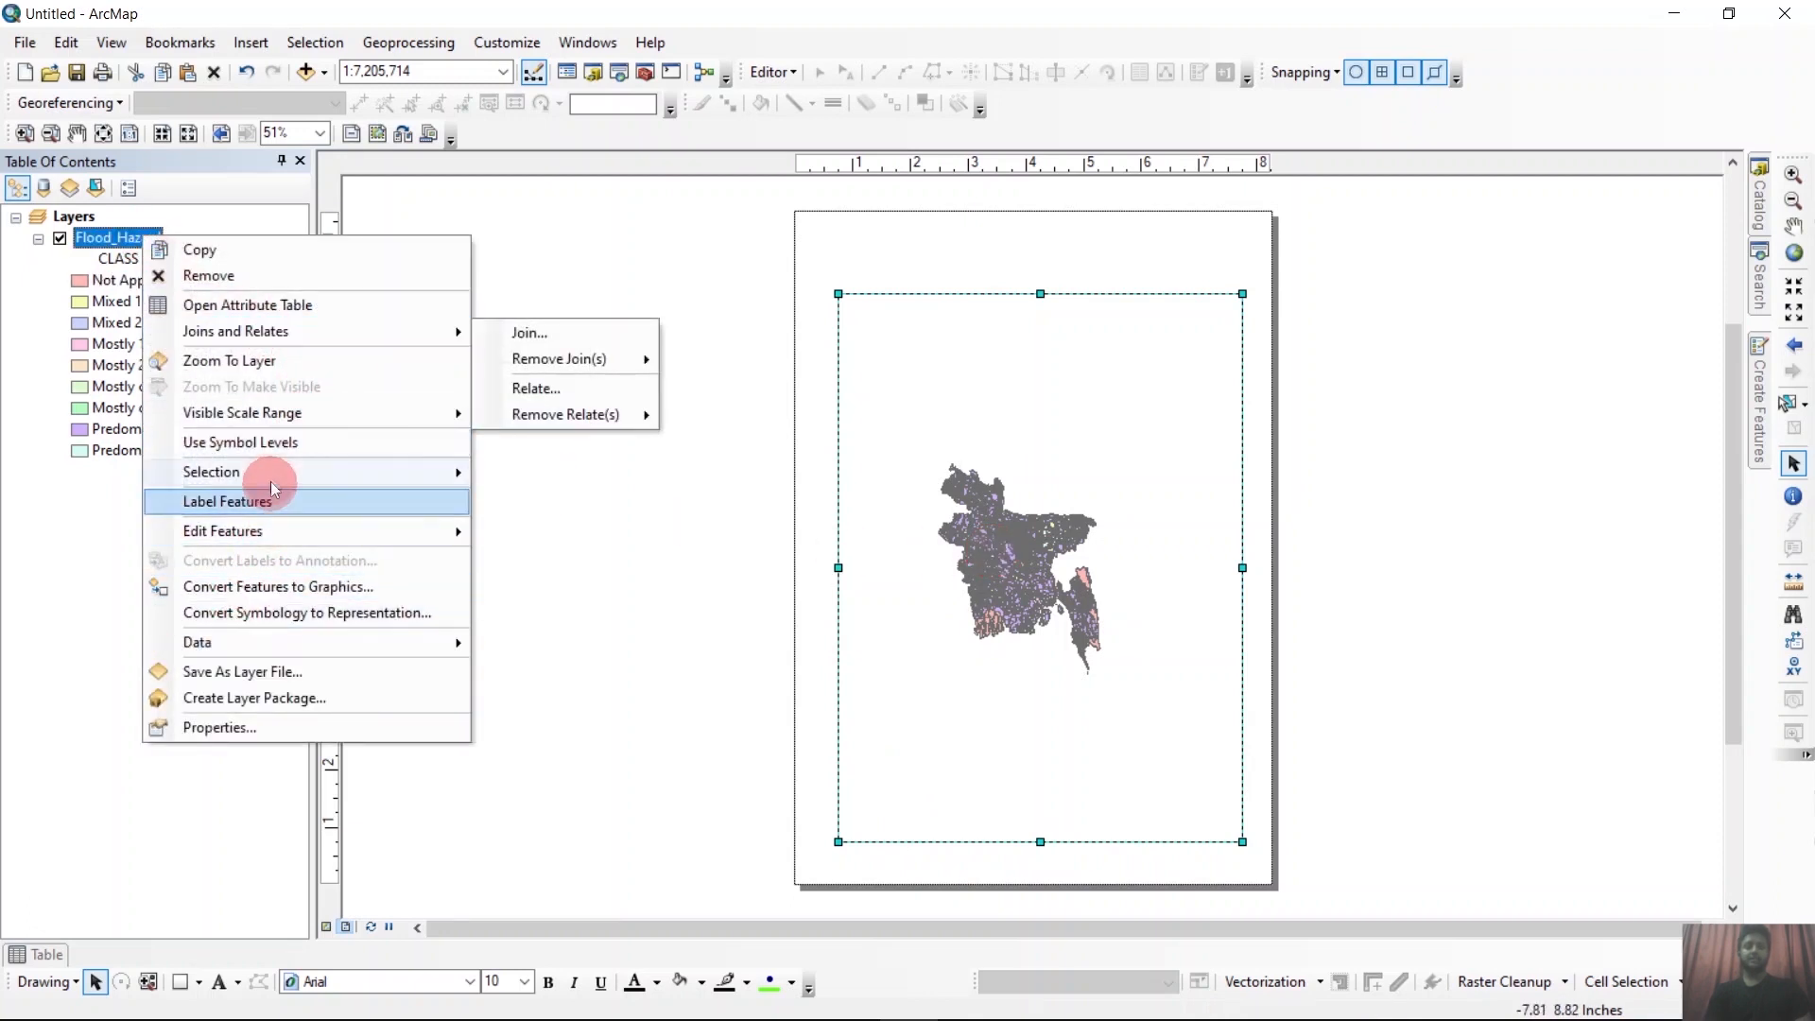
left_click(270, 366)
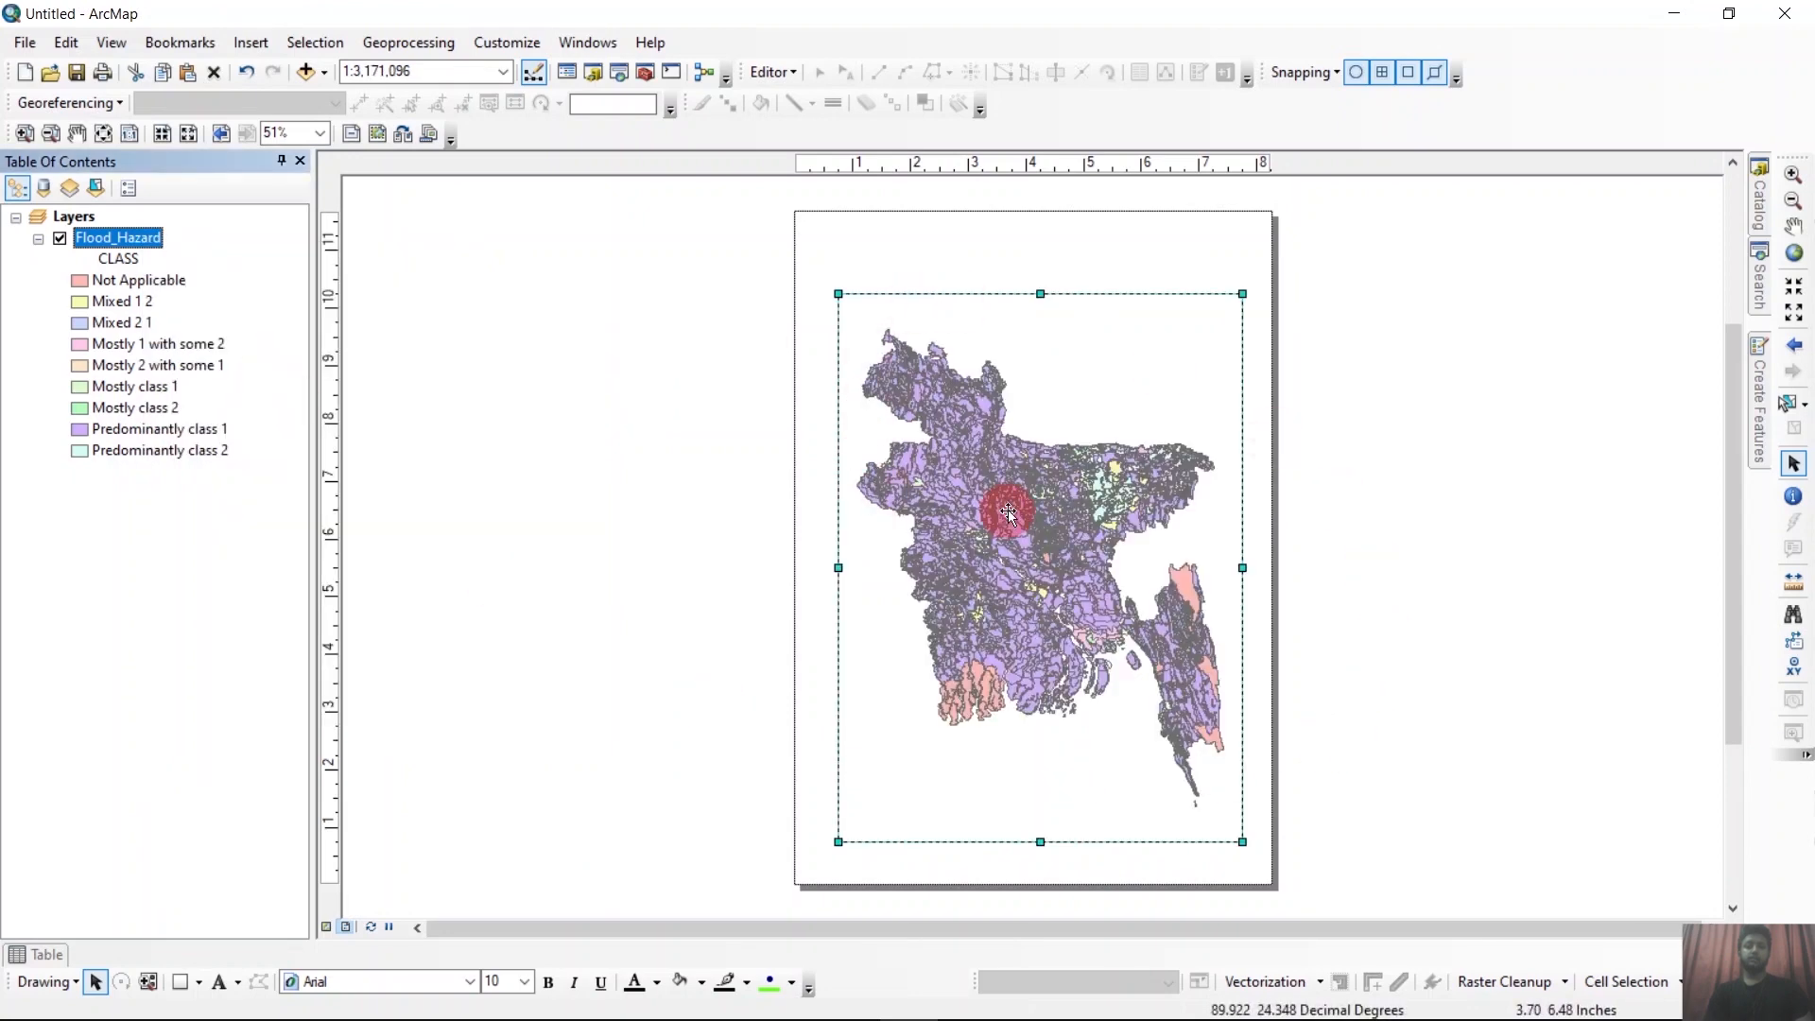
left_click_drag(1009, 512, 966, 551)
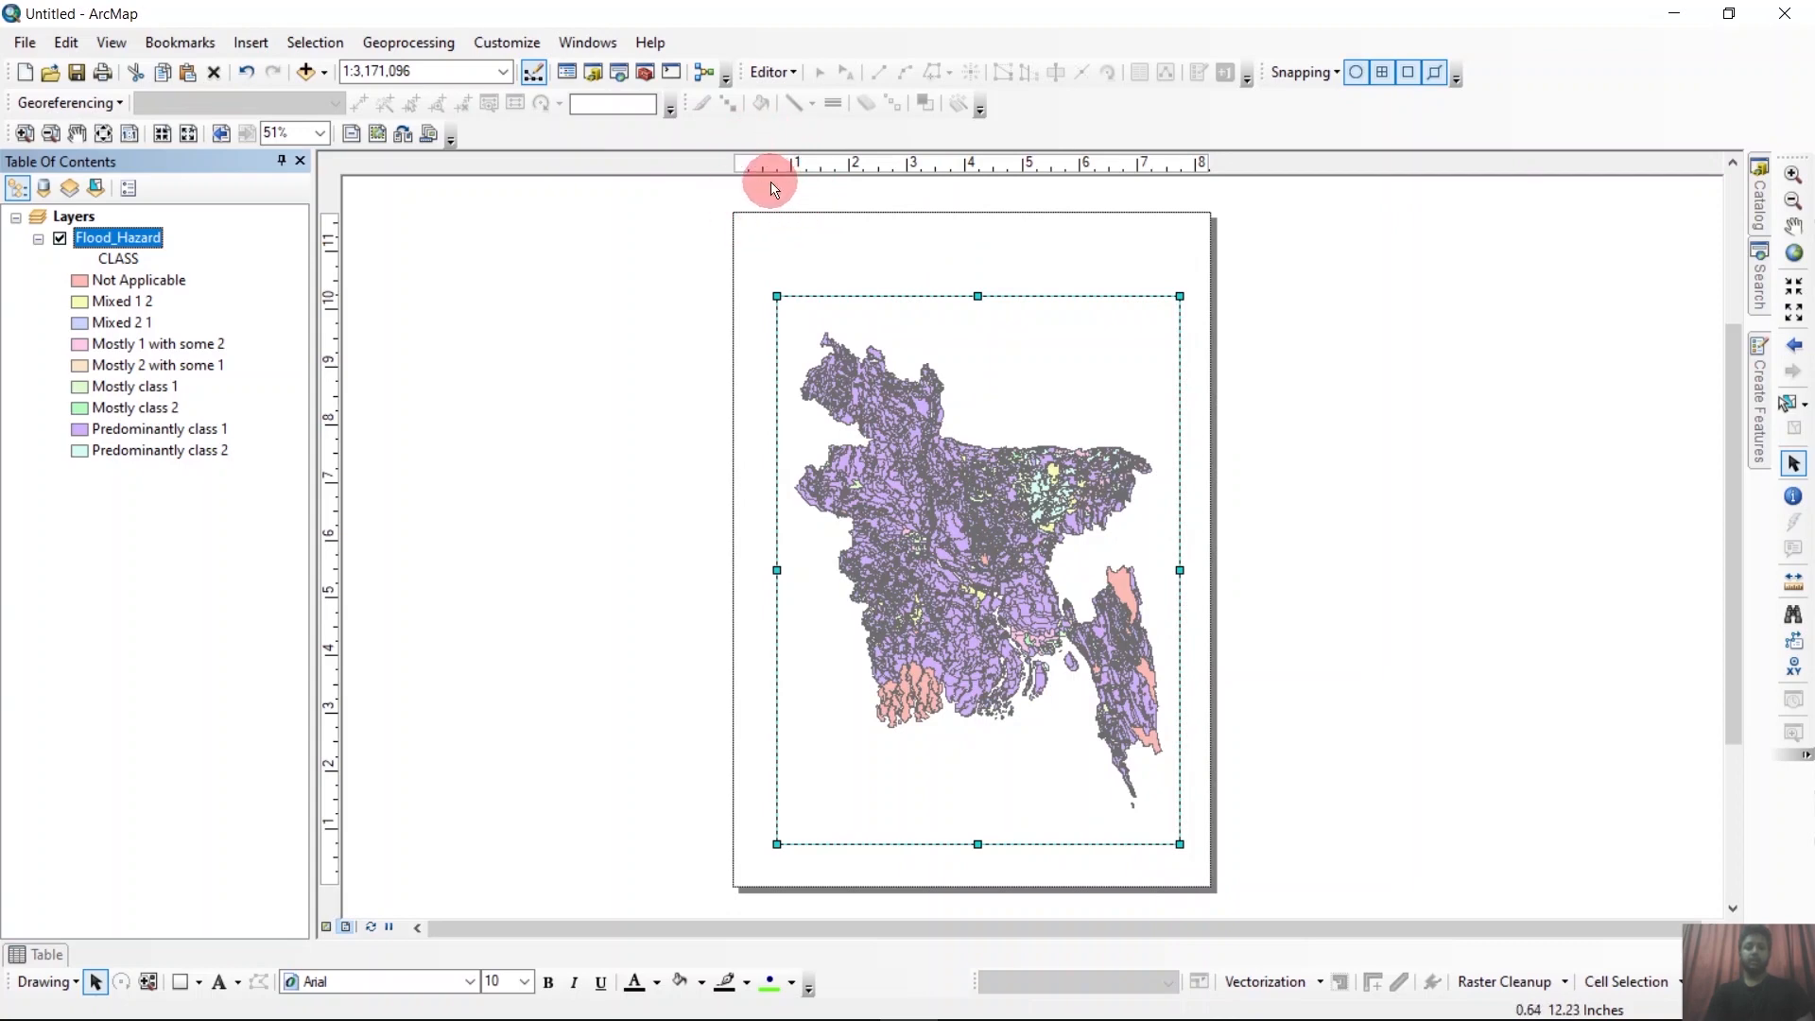
Place two ruler guides along each of the four page edges, about 0.25 in and 0.5 in inside the page.
scroll(772, 186, "down", 1)
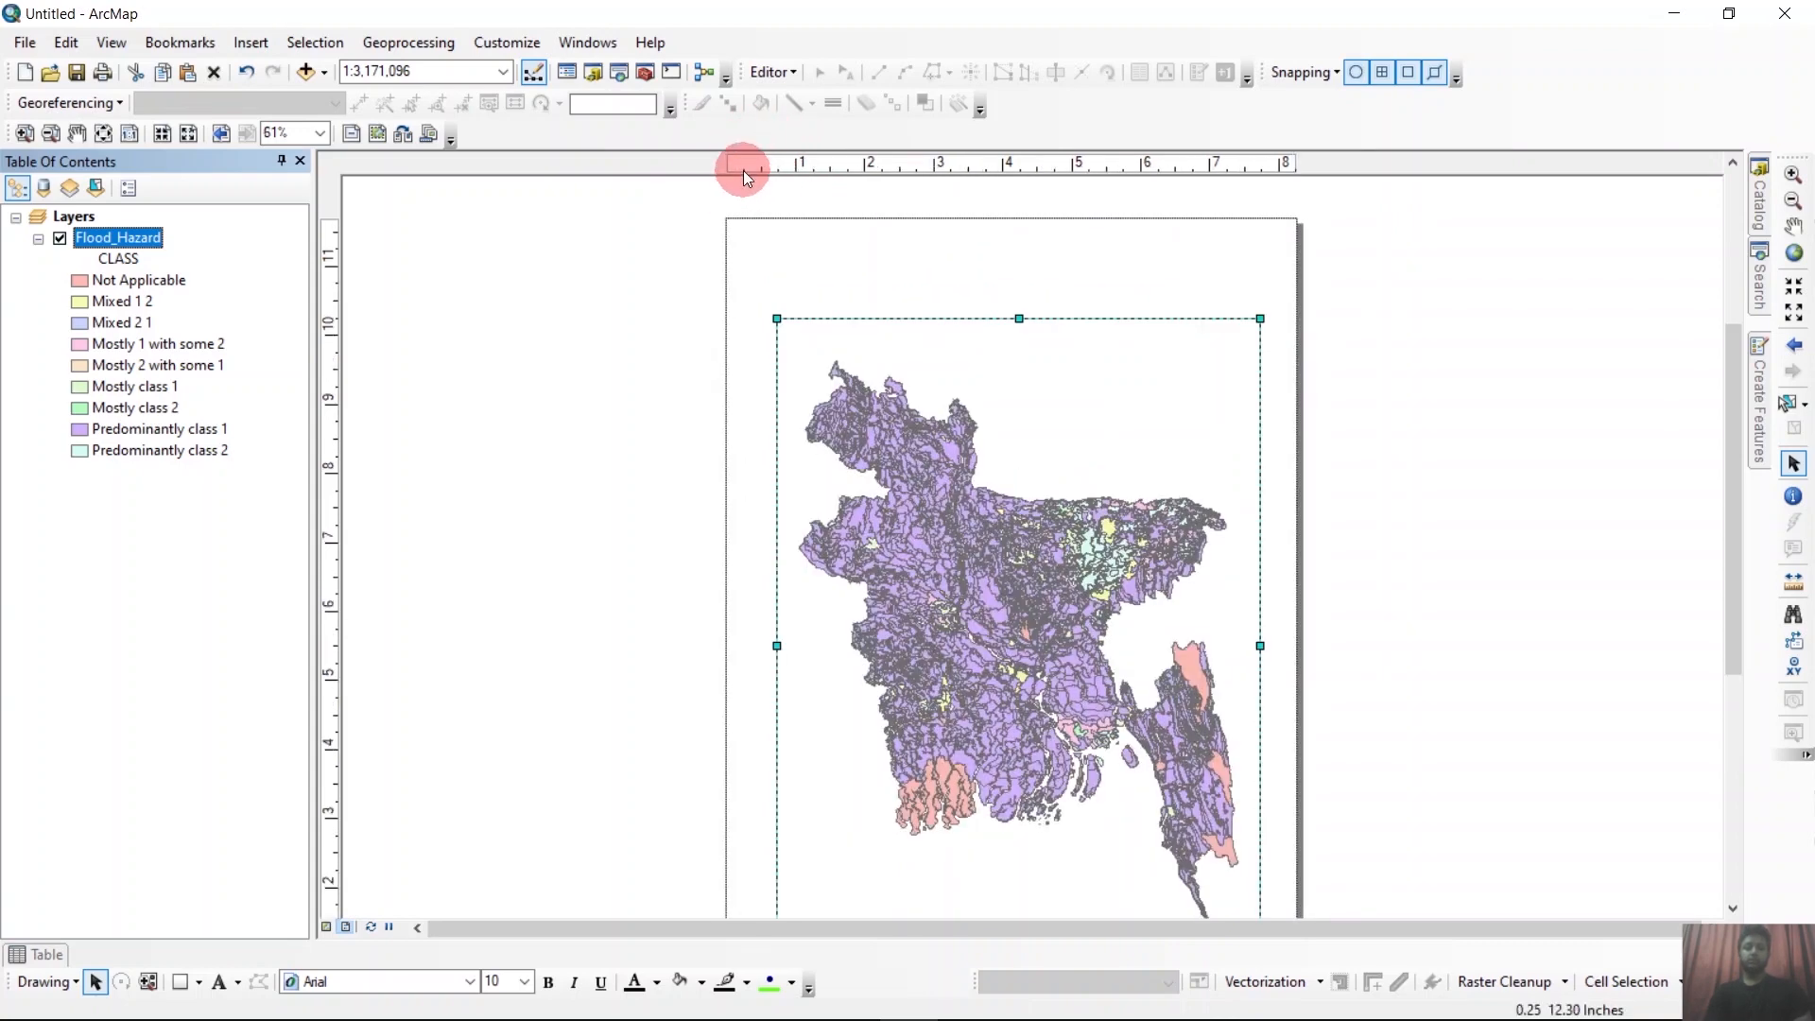
left_click(743, 170)
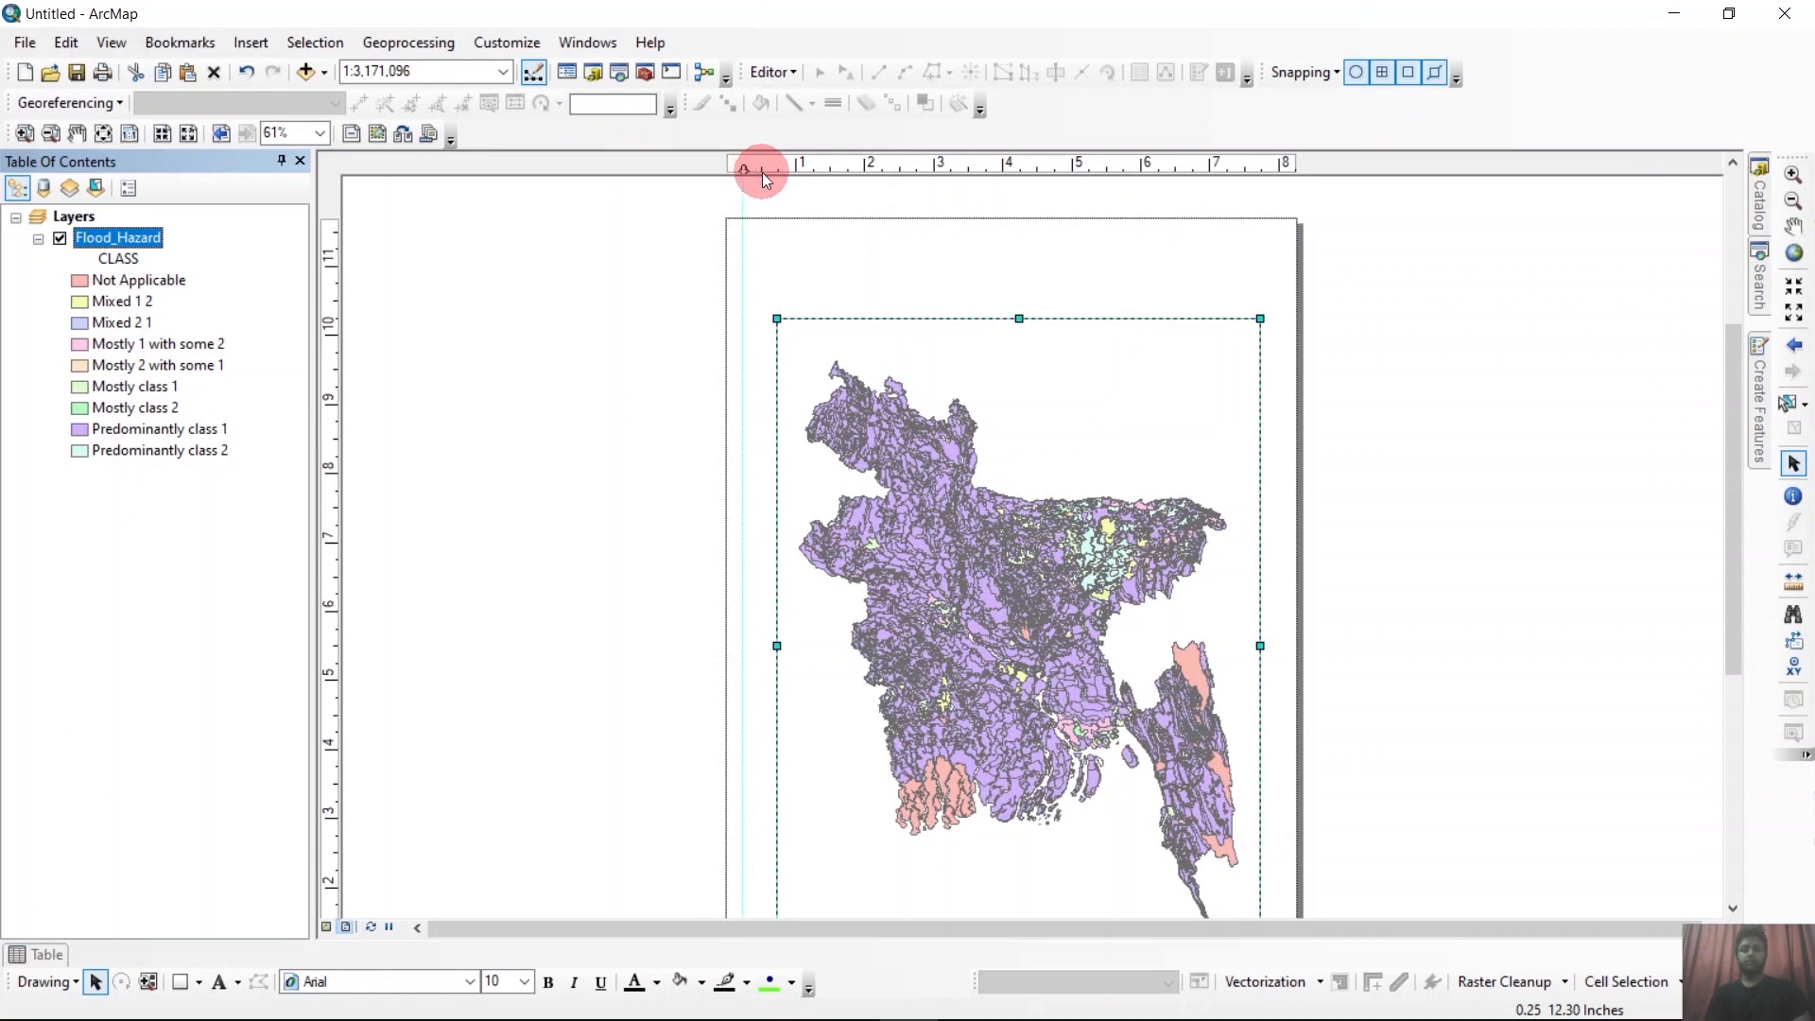
left_click(761, 168)
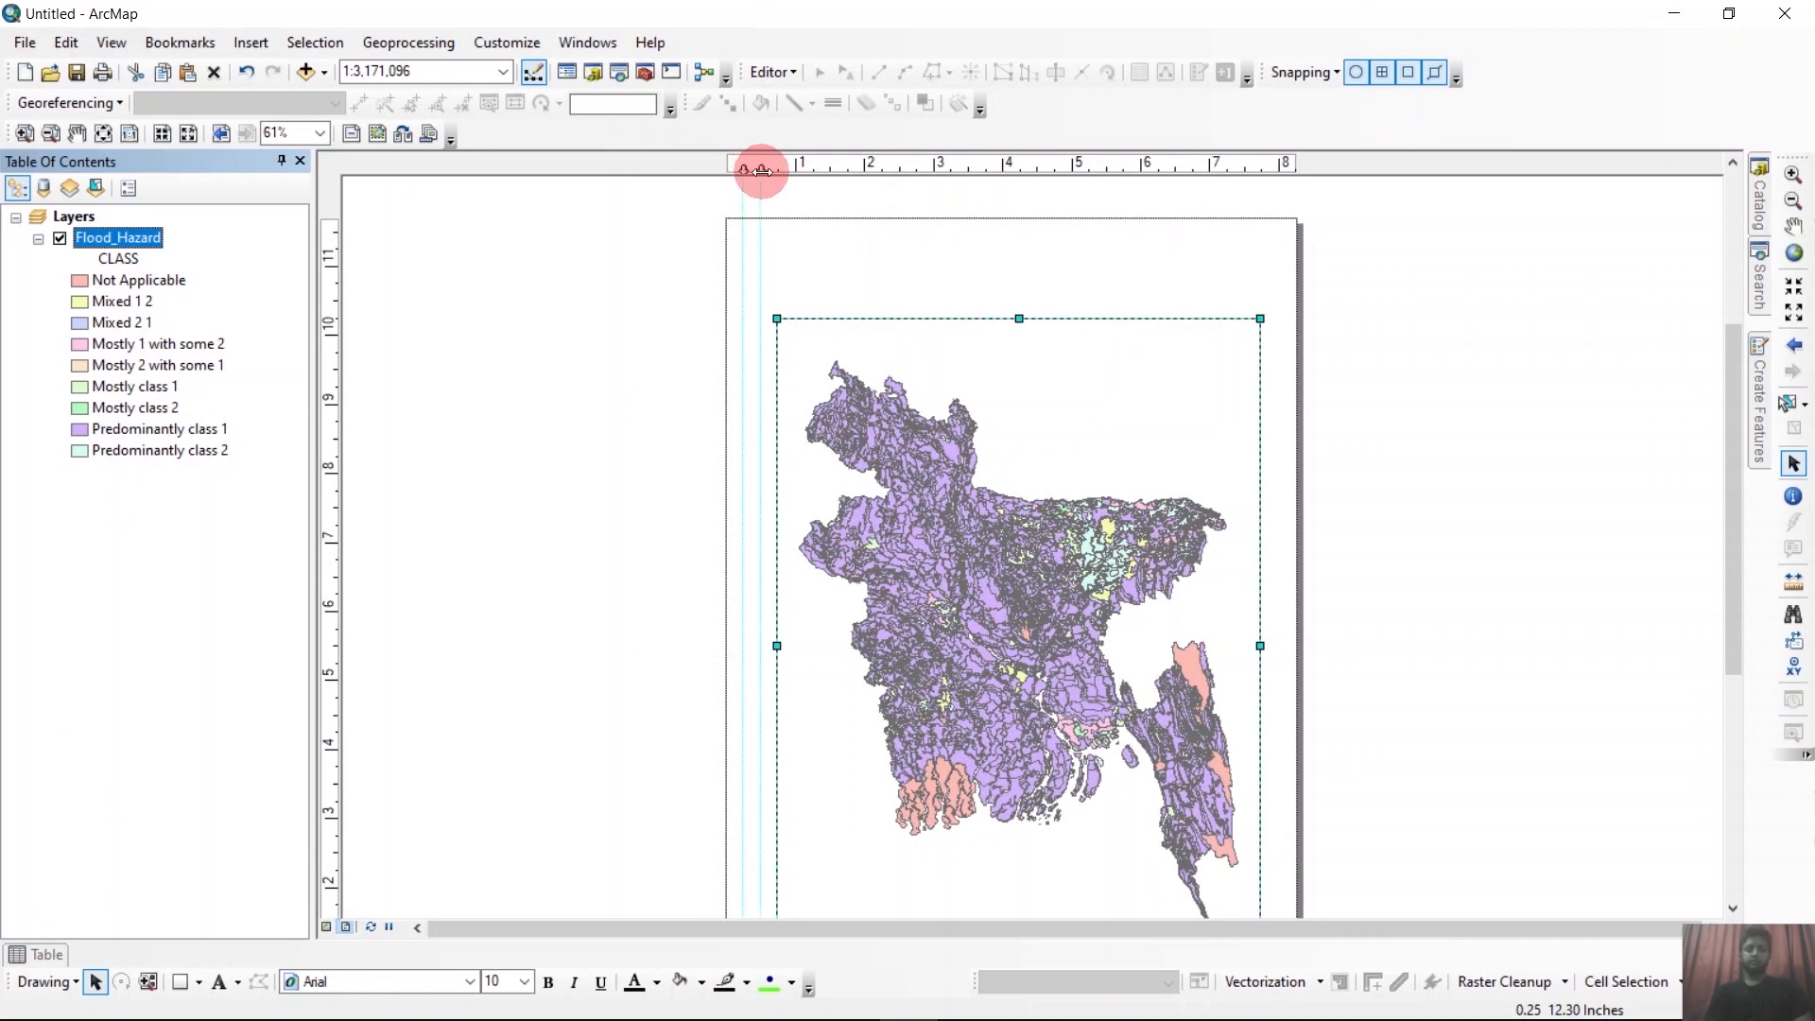
left_click(336, 249)
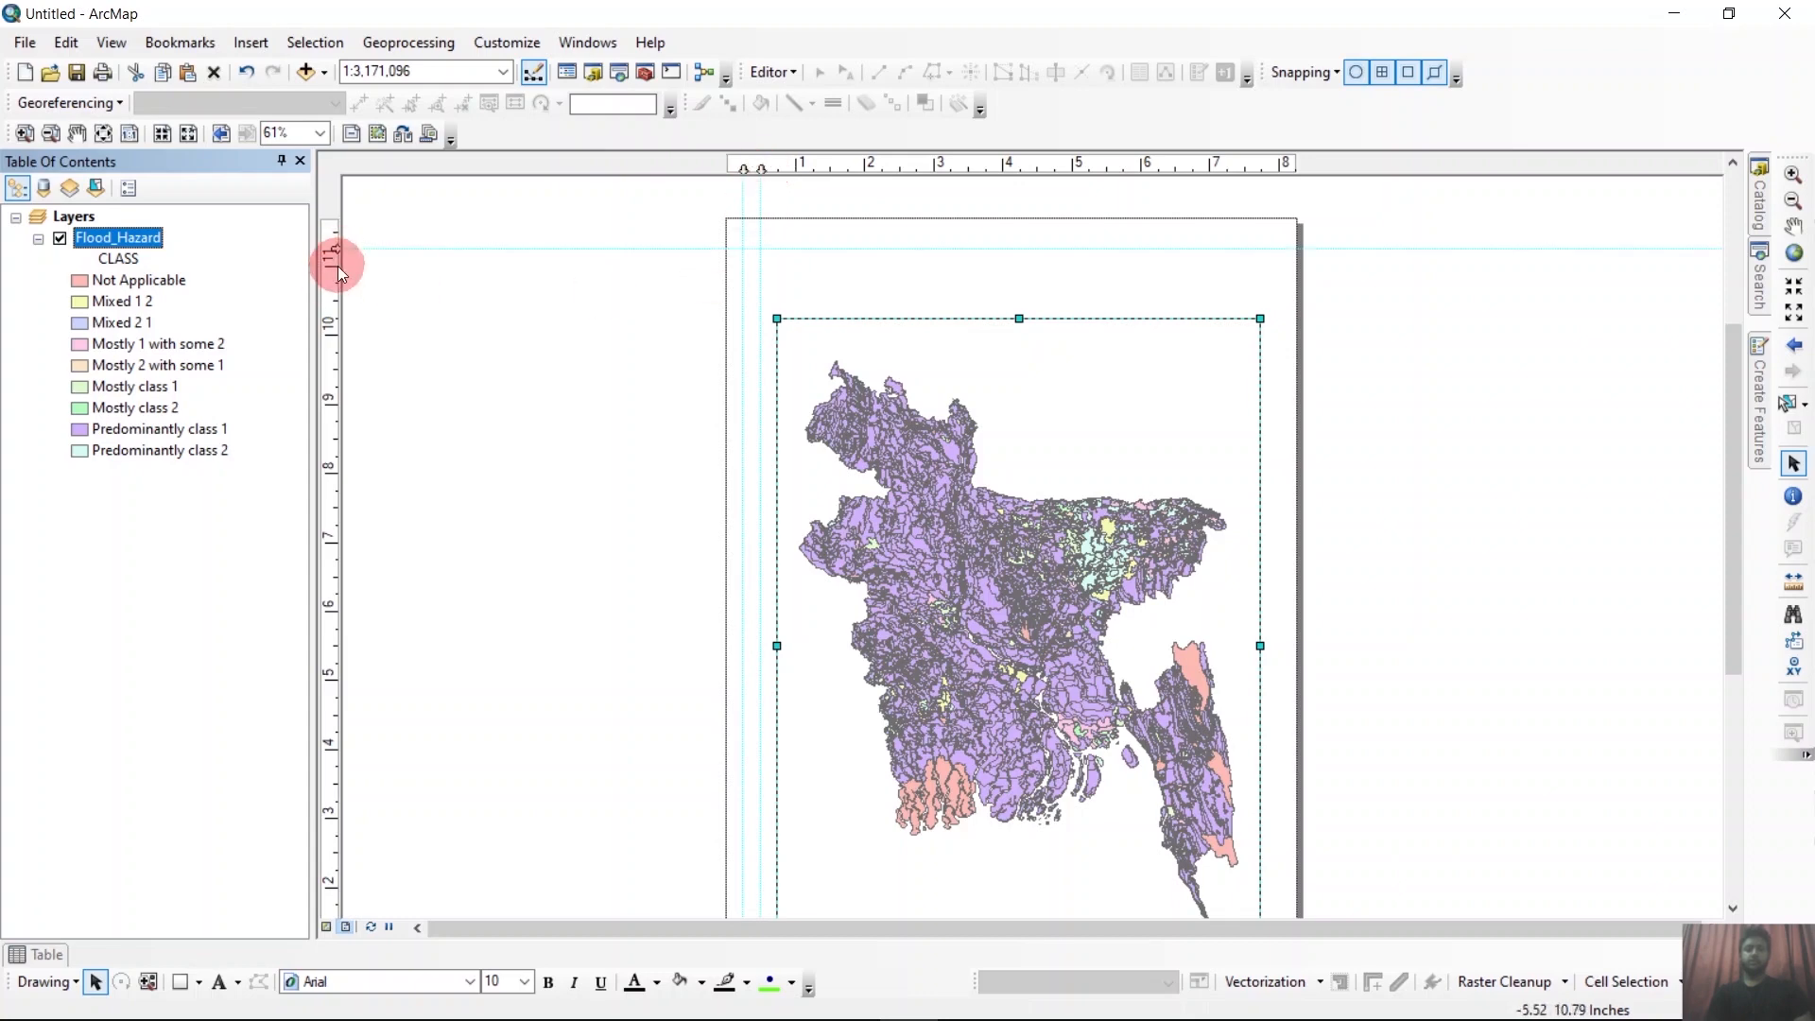
scroll(636, 519, "up", 2)
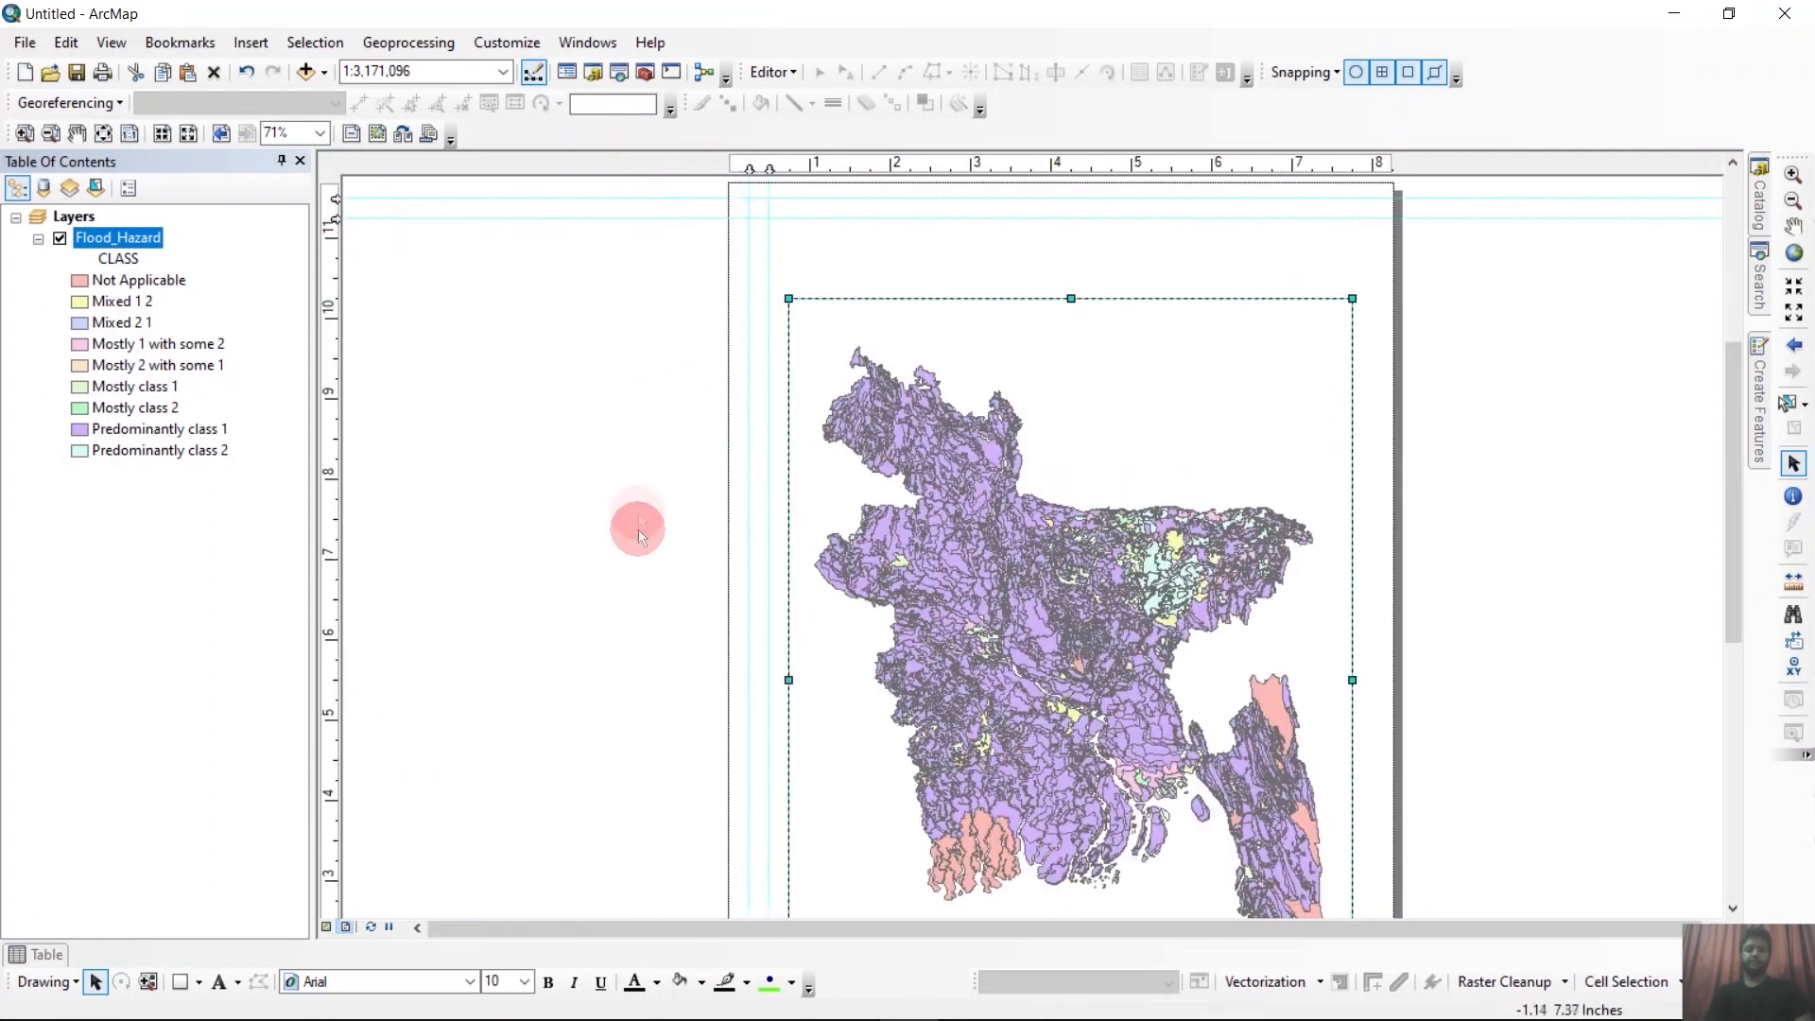
left_click(339, 828)
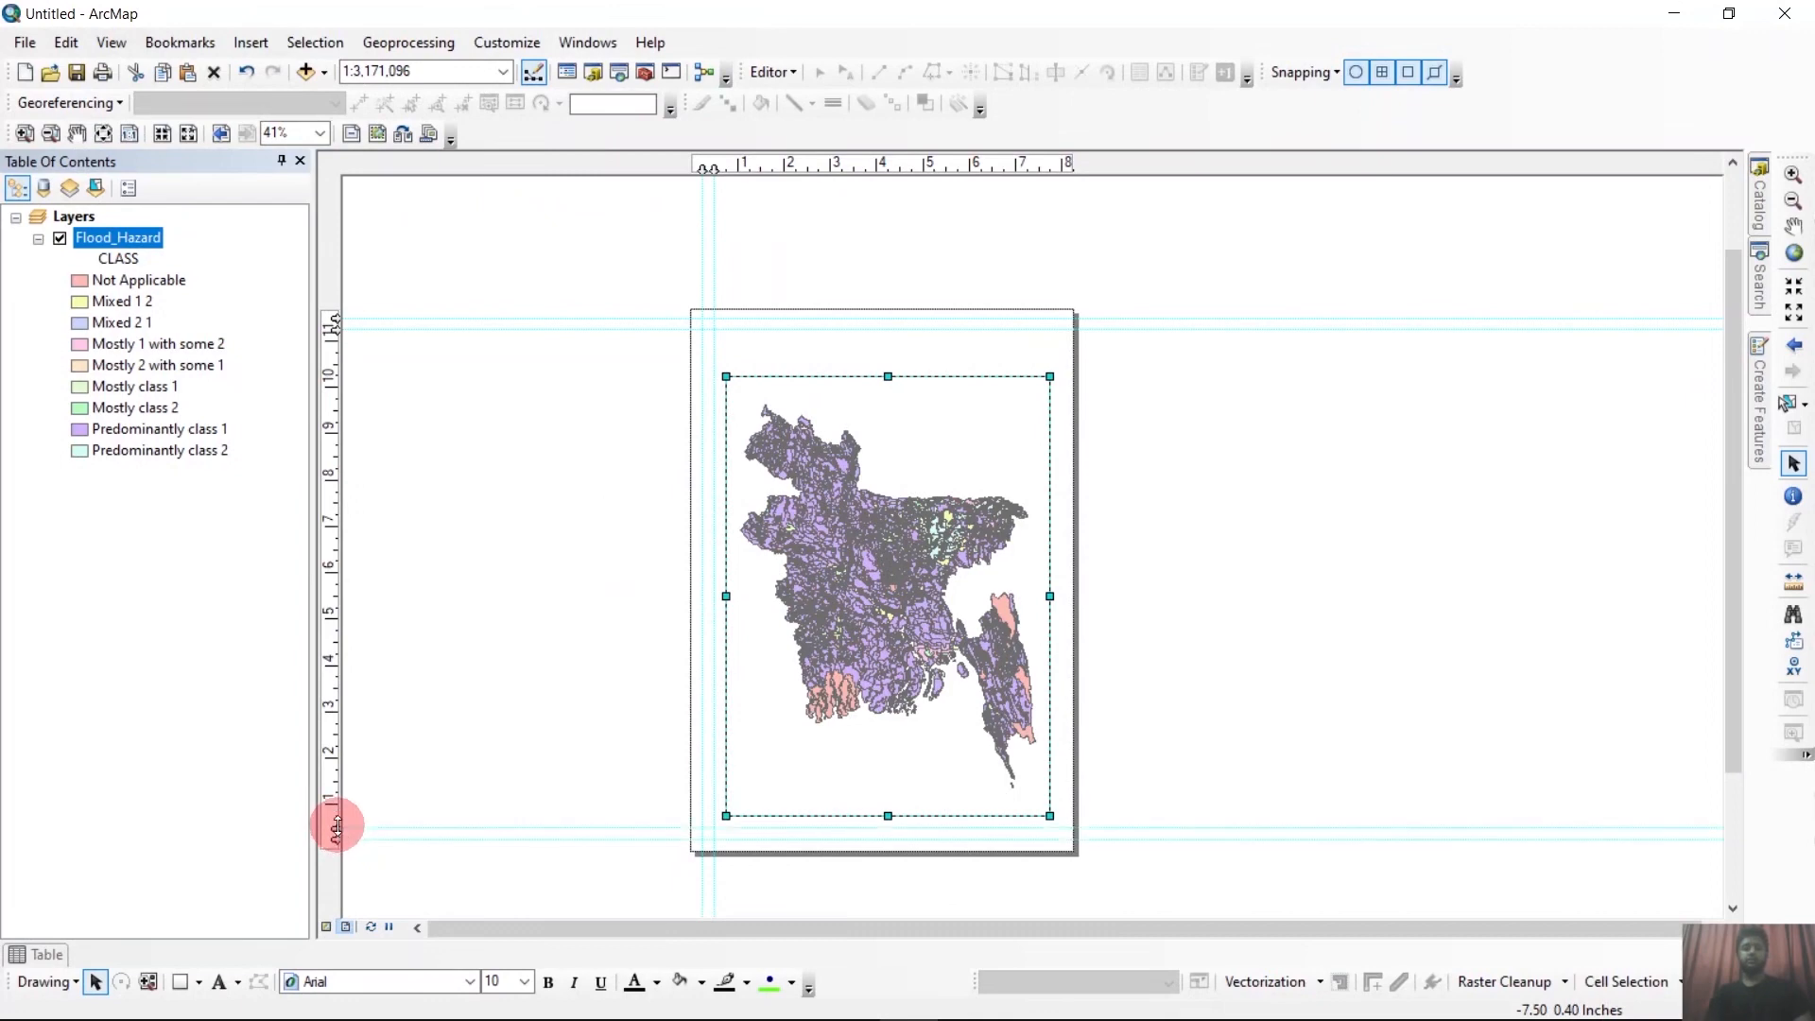
scroll(1054, 182, "down", 5)
scroll(987, 266, "up", 3)
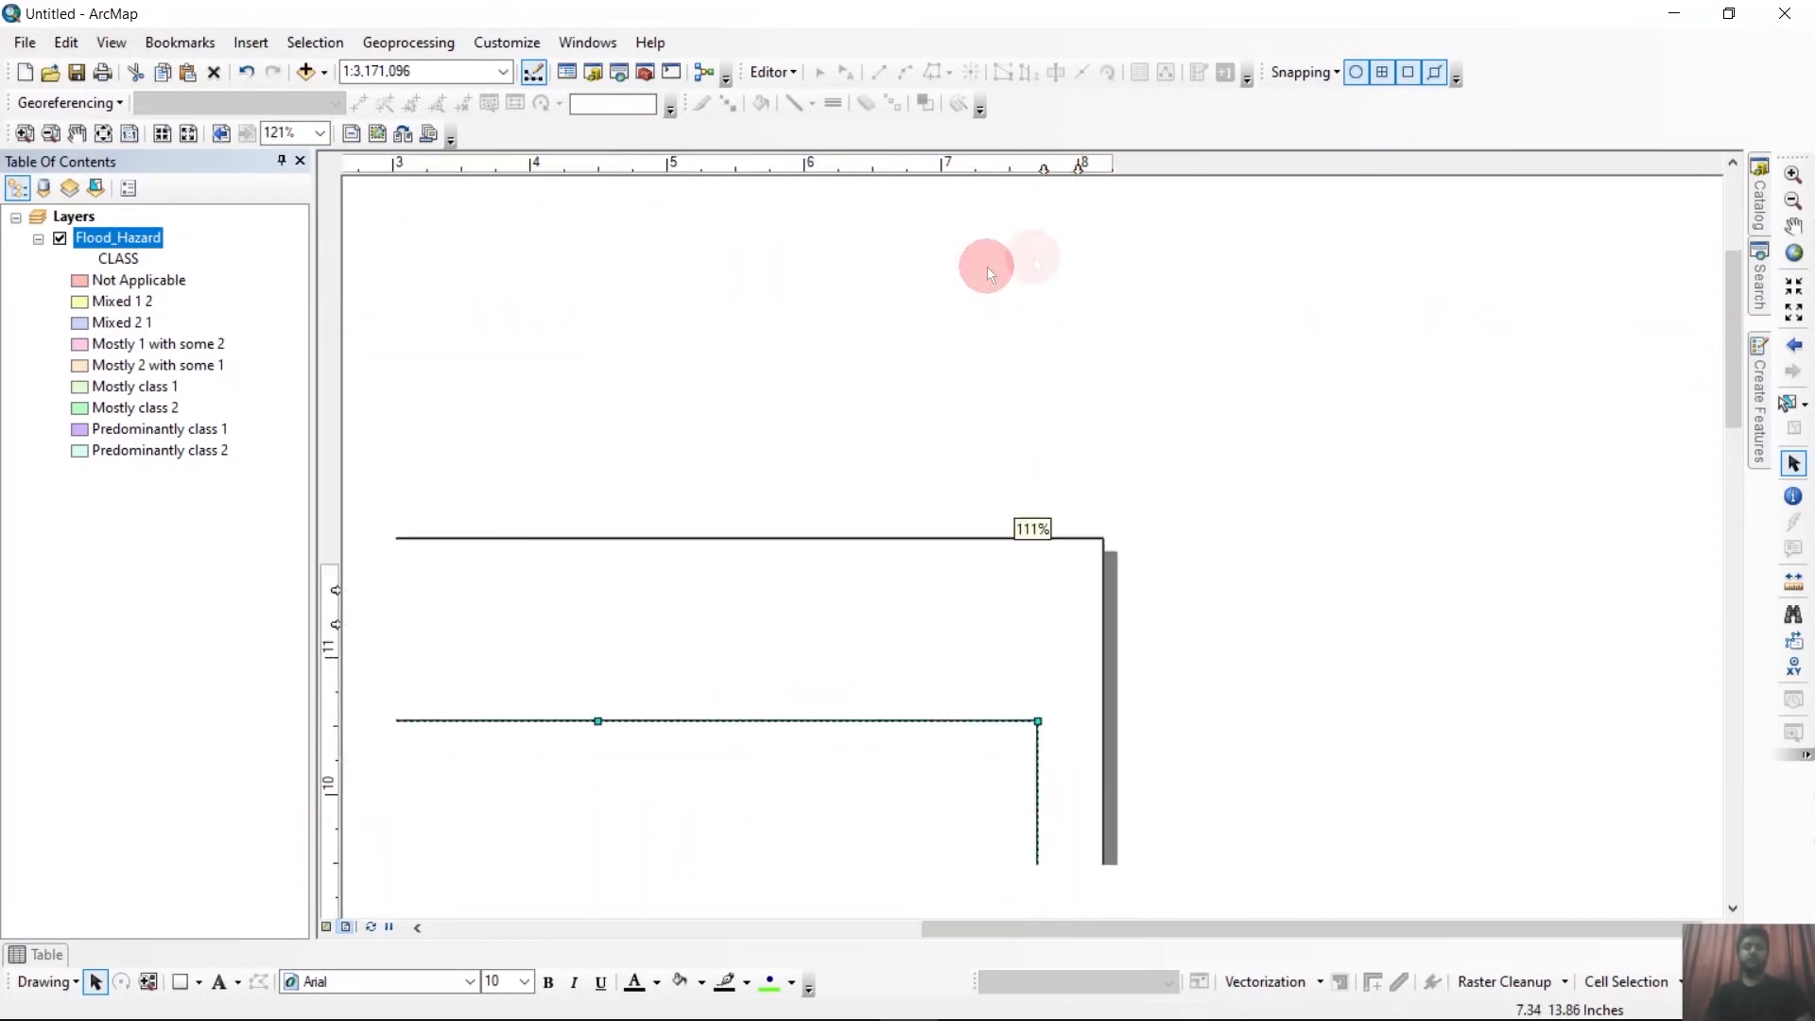
scroll(933, 581, "up", 2)
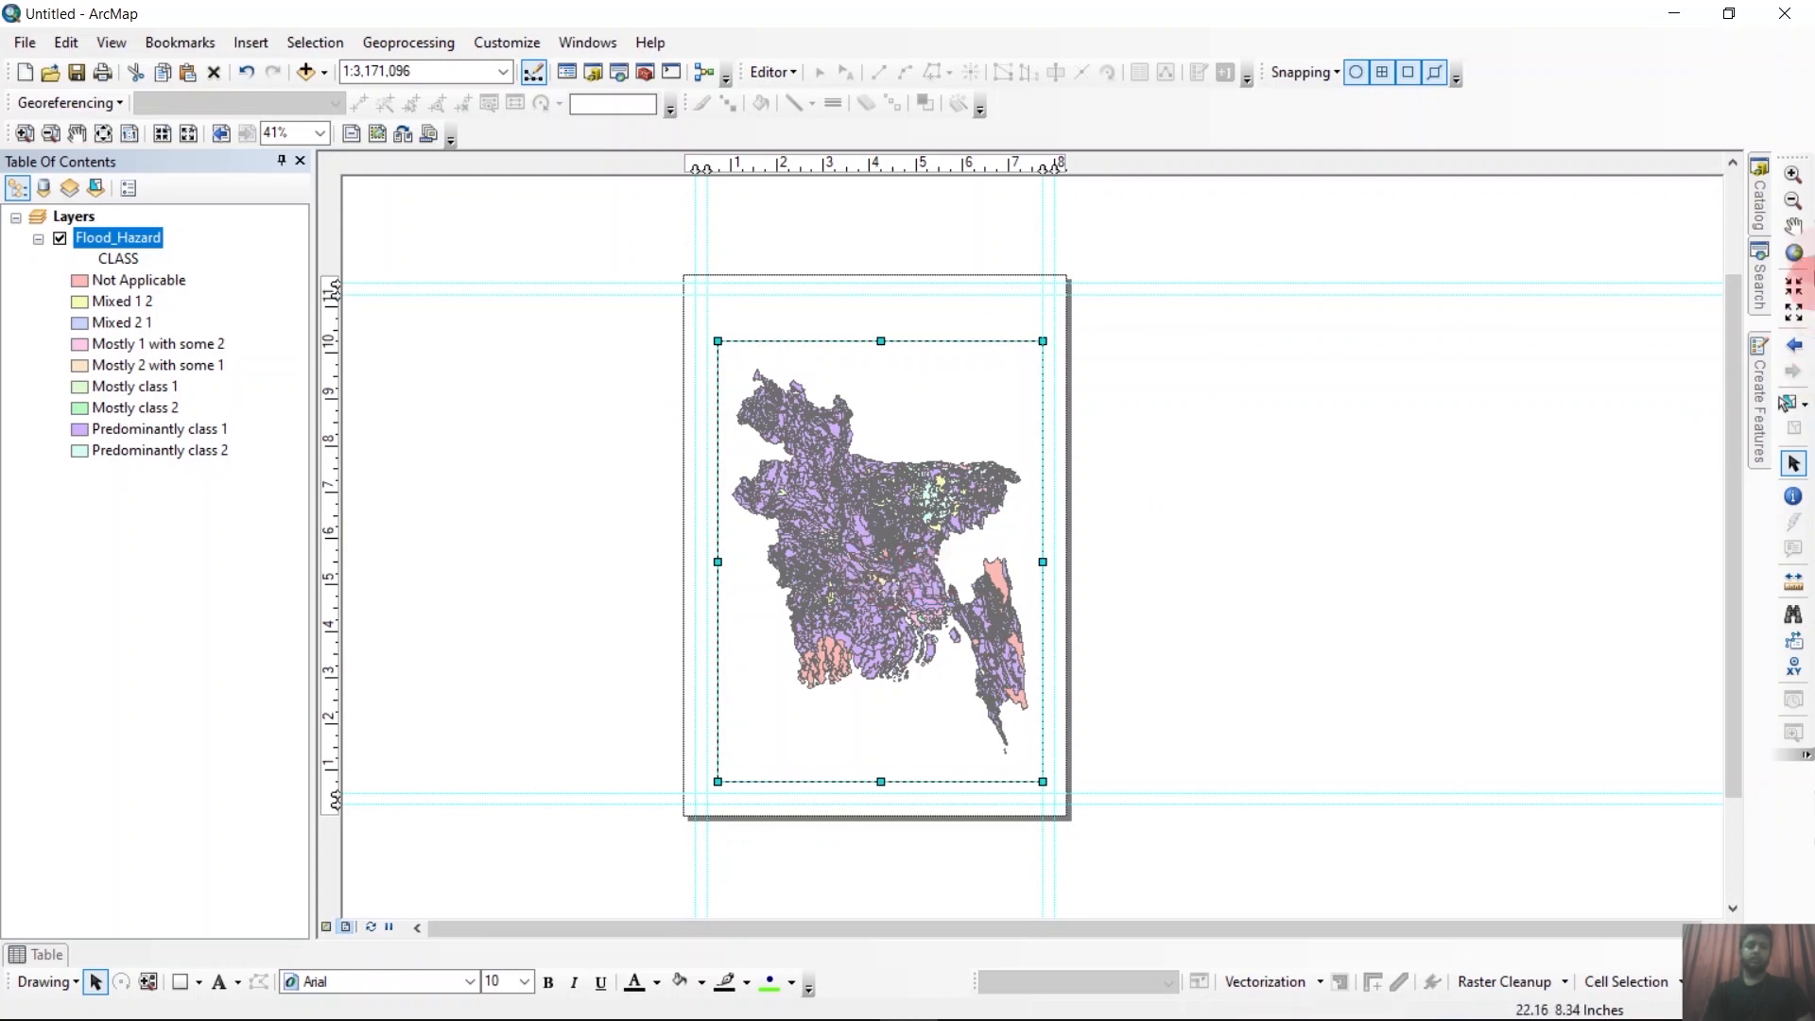
Move the data frame to the upper-left corner of the inner guides and stretch it to fill the inner guide rectangle.
left_click(1795, 229)
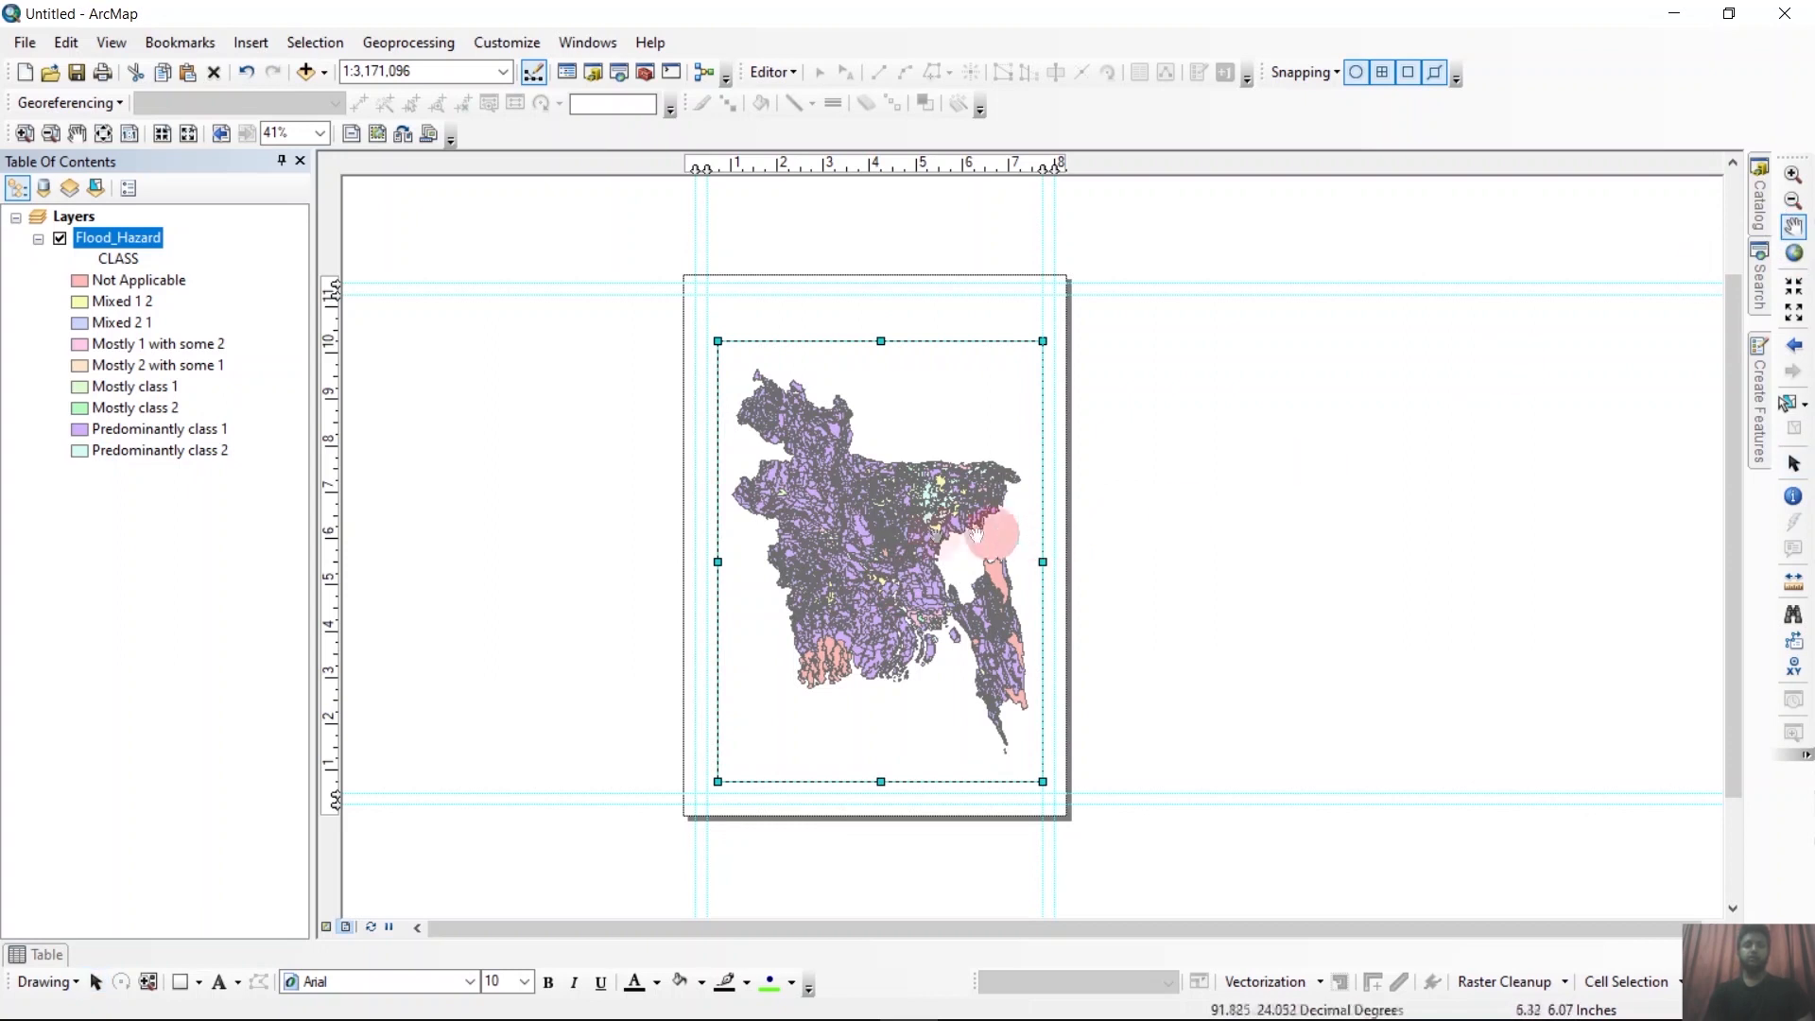
left_click_drag(860, 538, 907, 582)
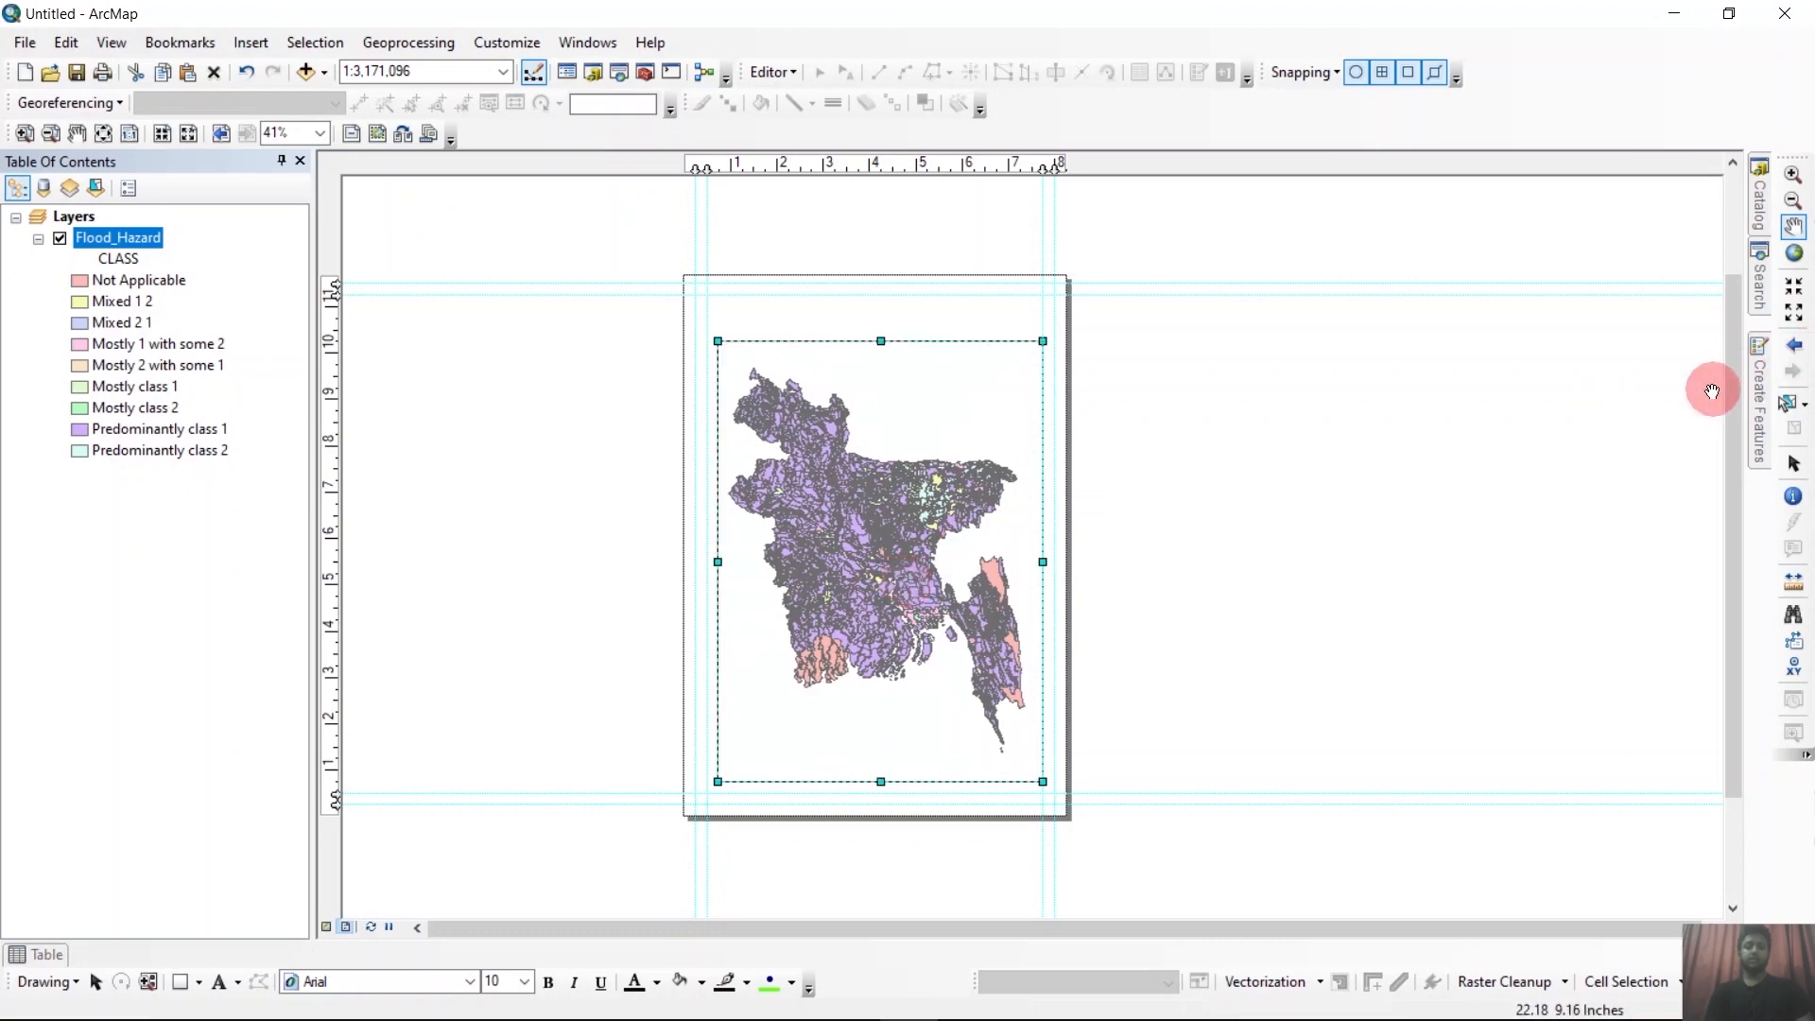
left_click(1794, 465)
left_click_drag(831, 352, 824, 303)
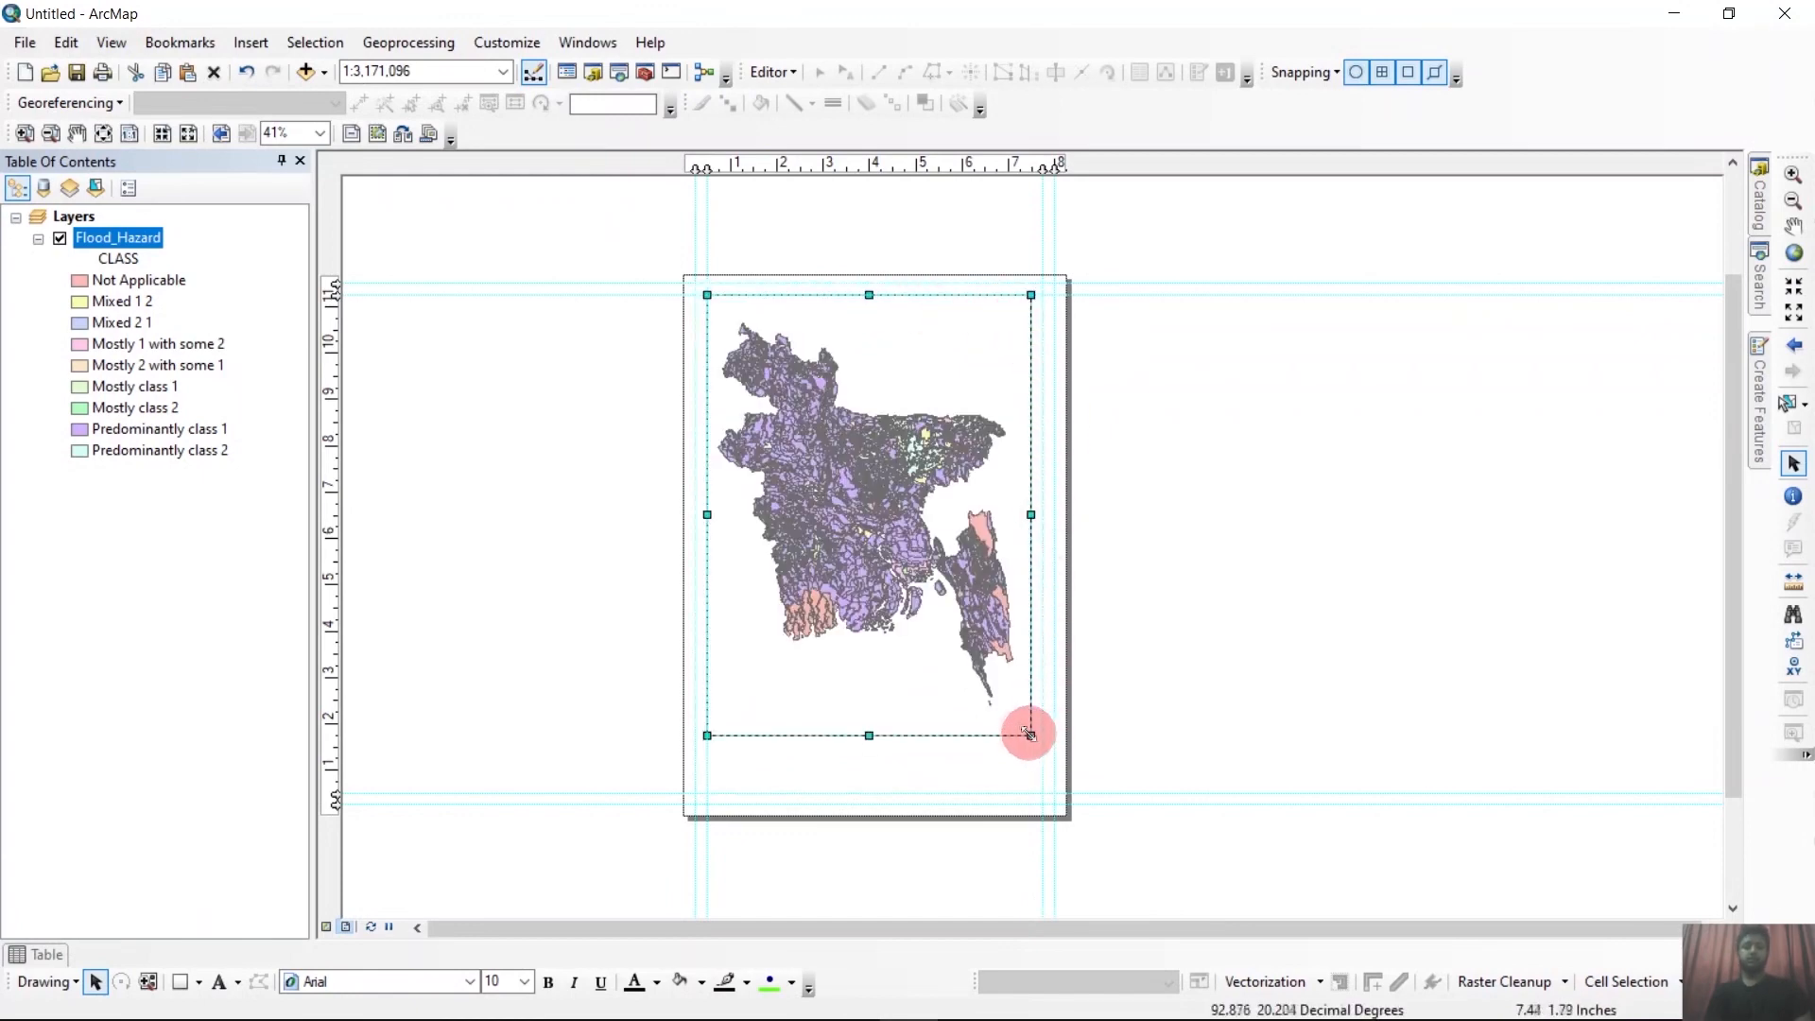
left_click_drag(1026, 729, 1043, 741)
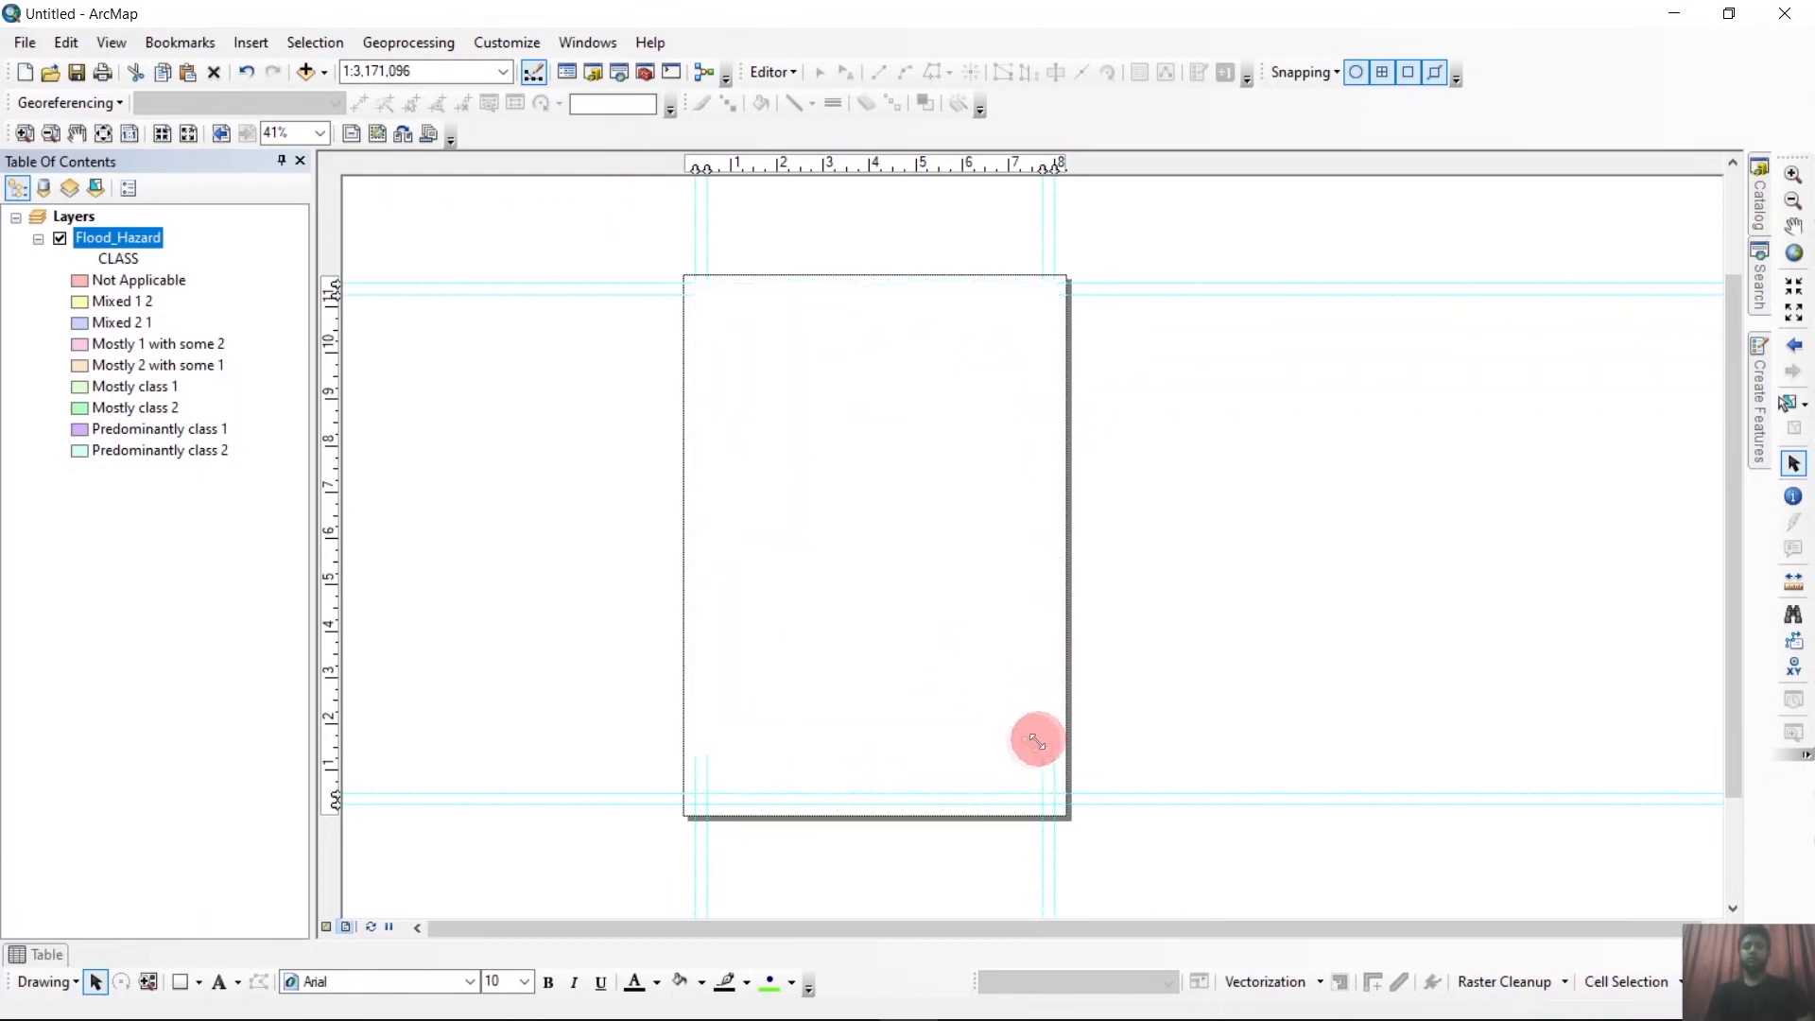
left_click_drag(871, 741, 872, 793)
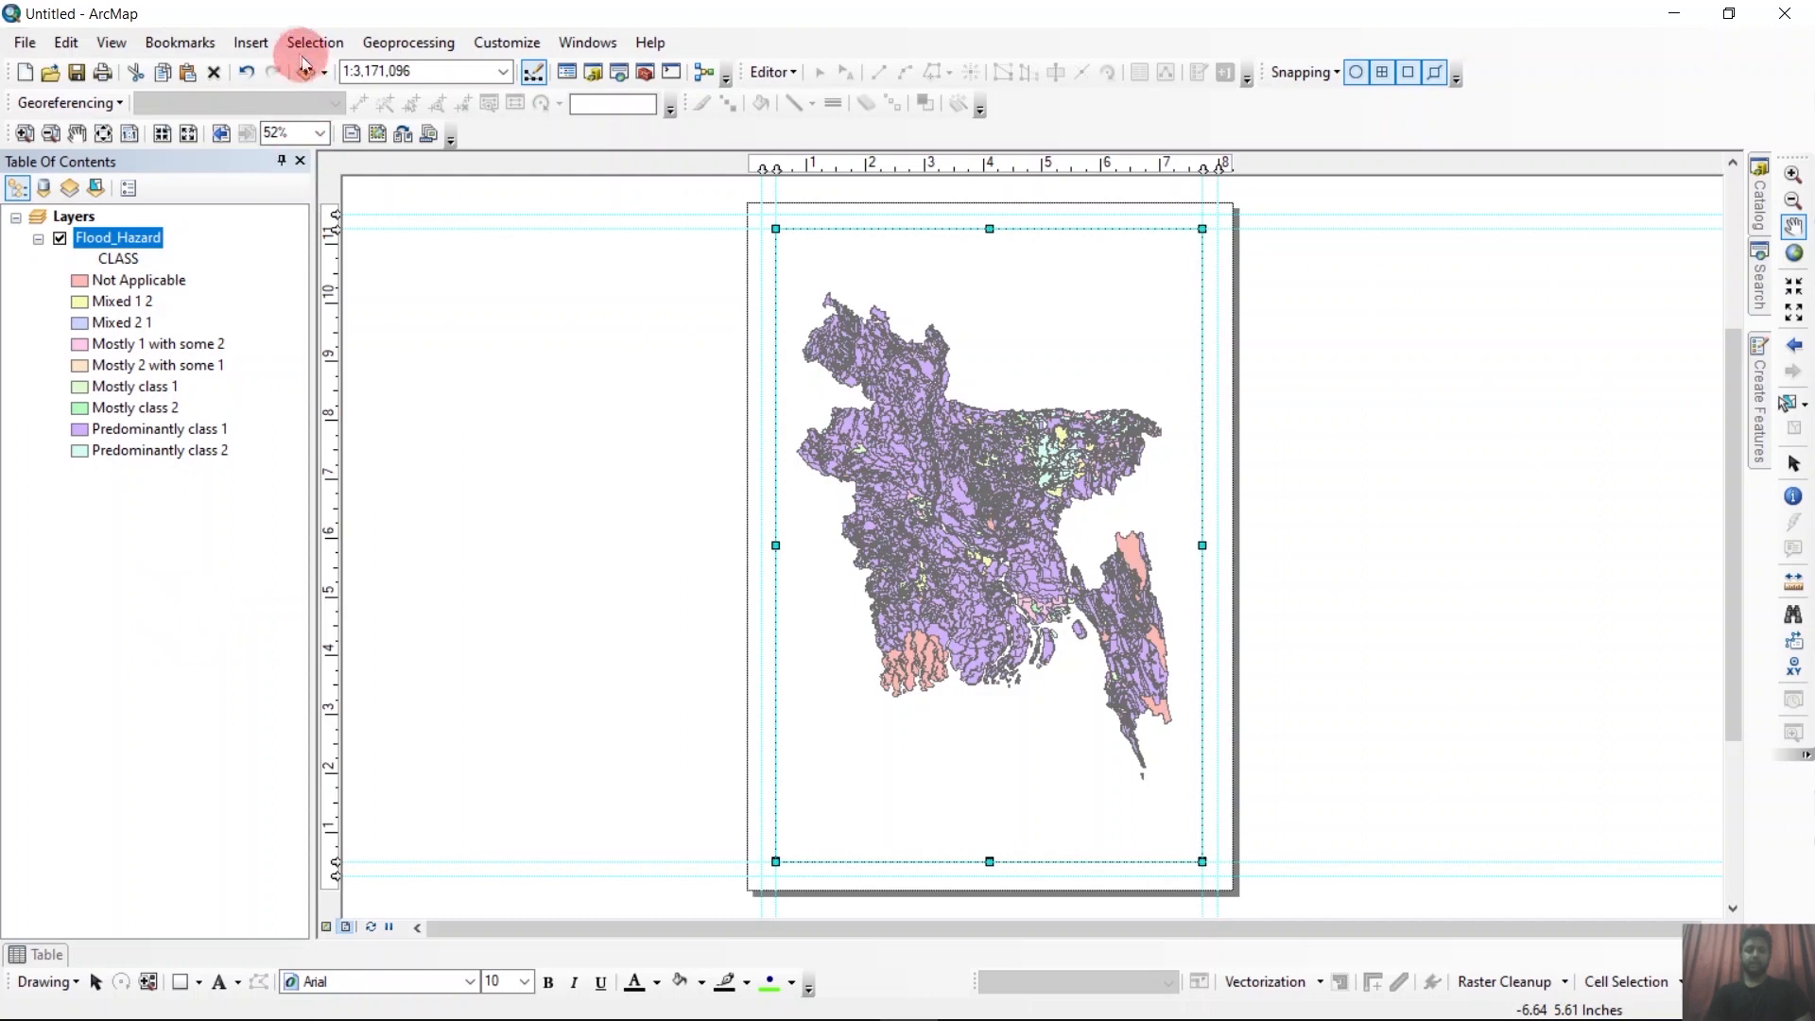
left_click(253, 43)
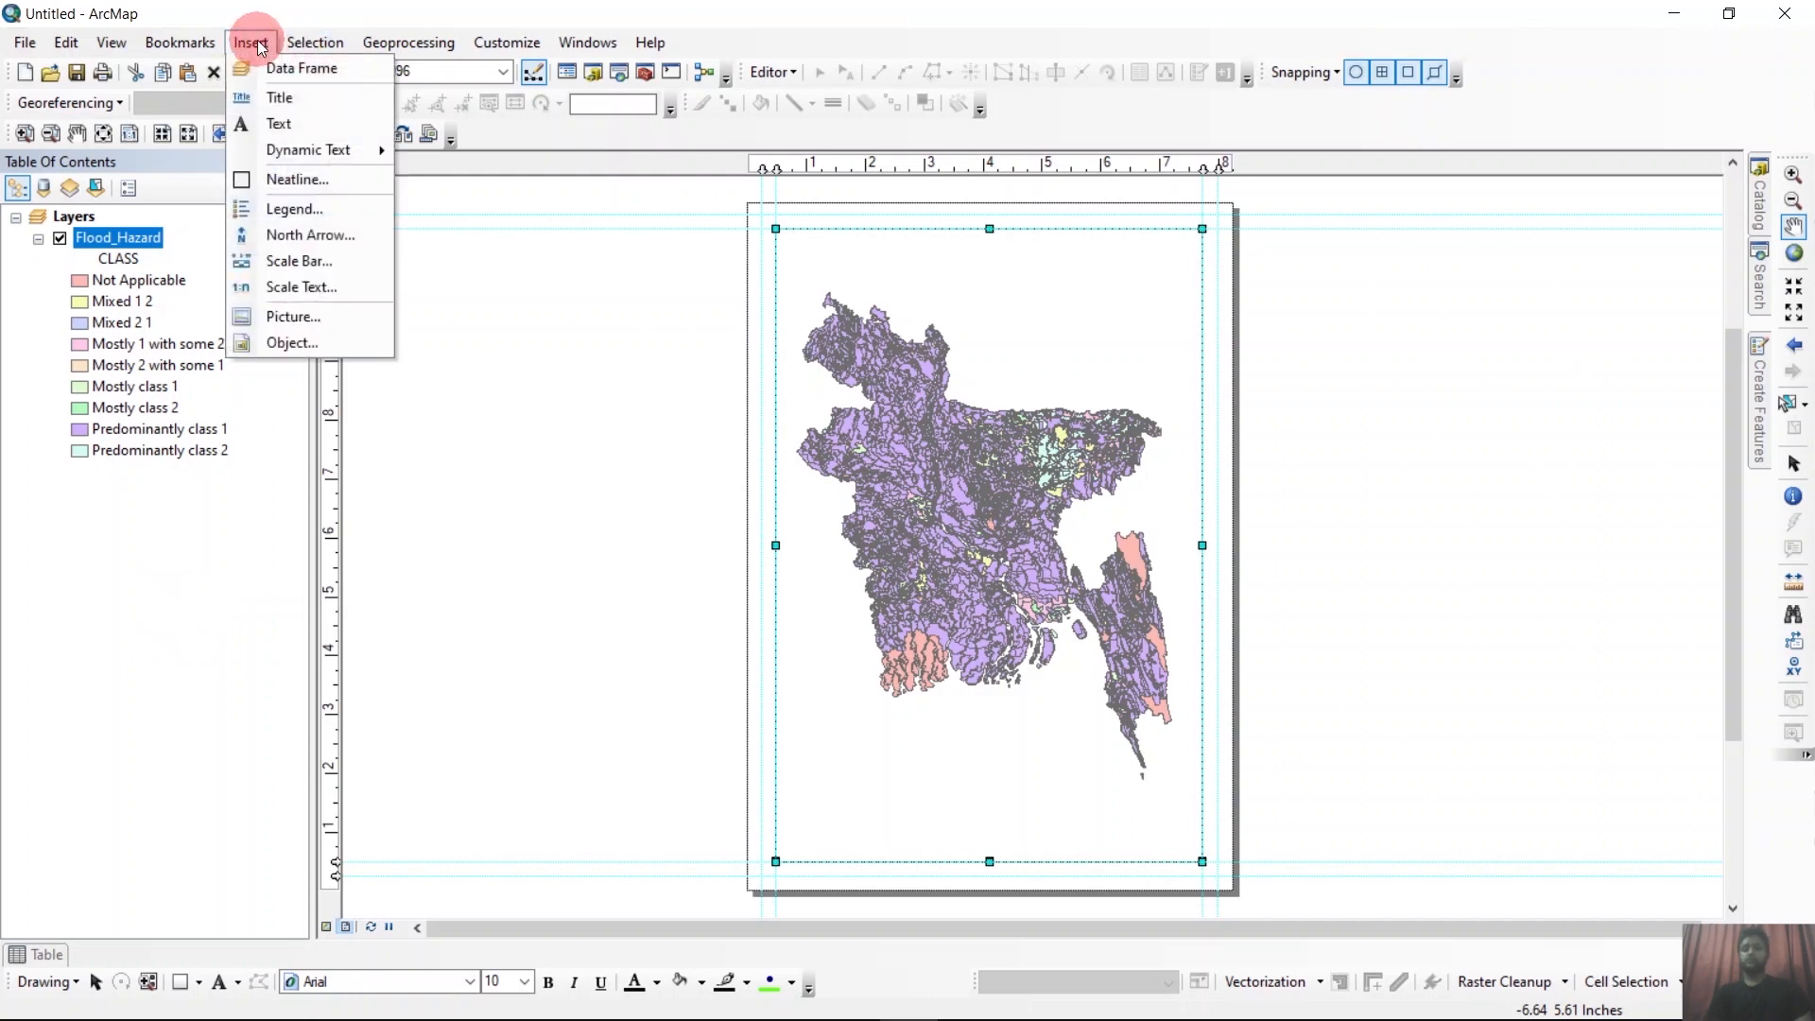
left_click(273, 99)
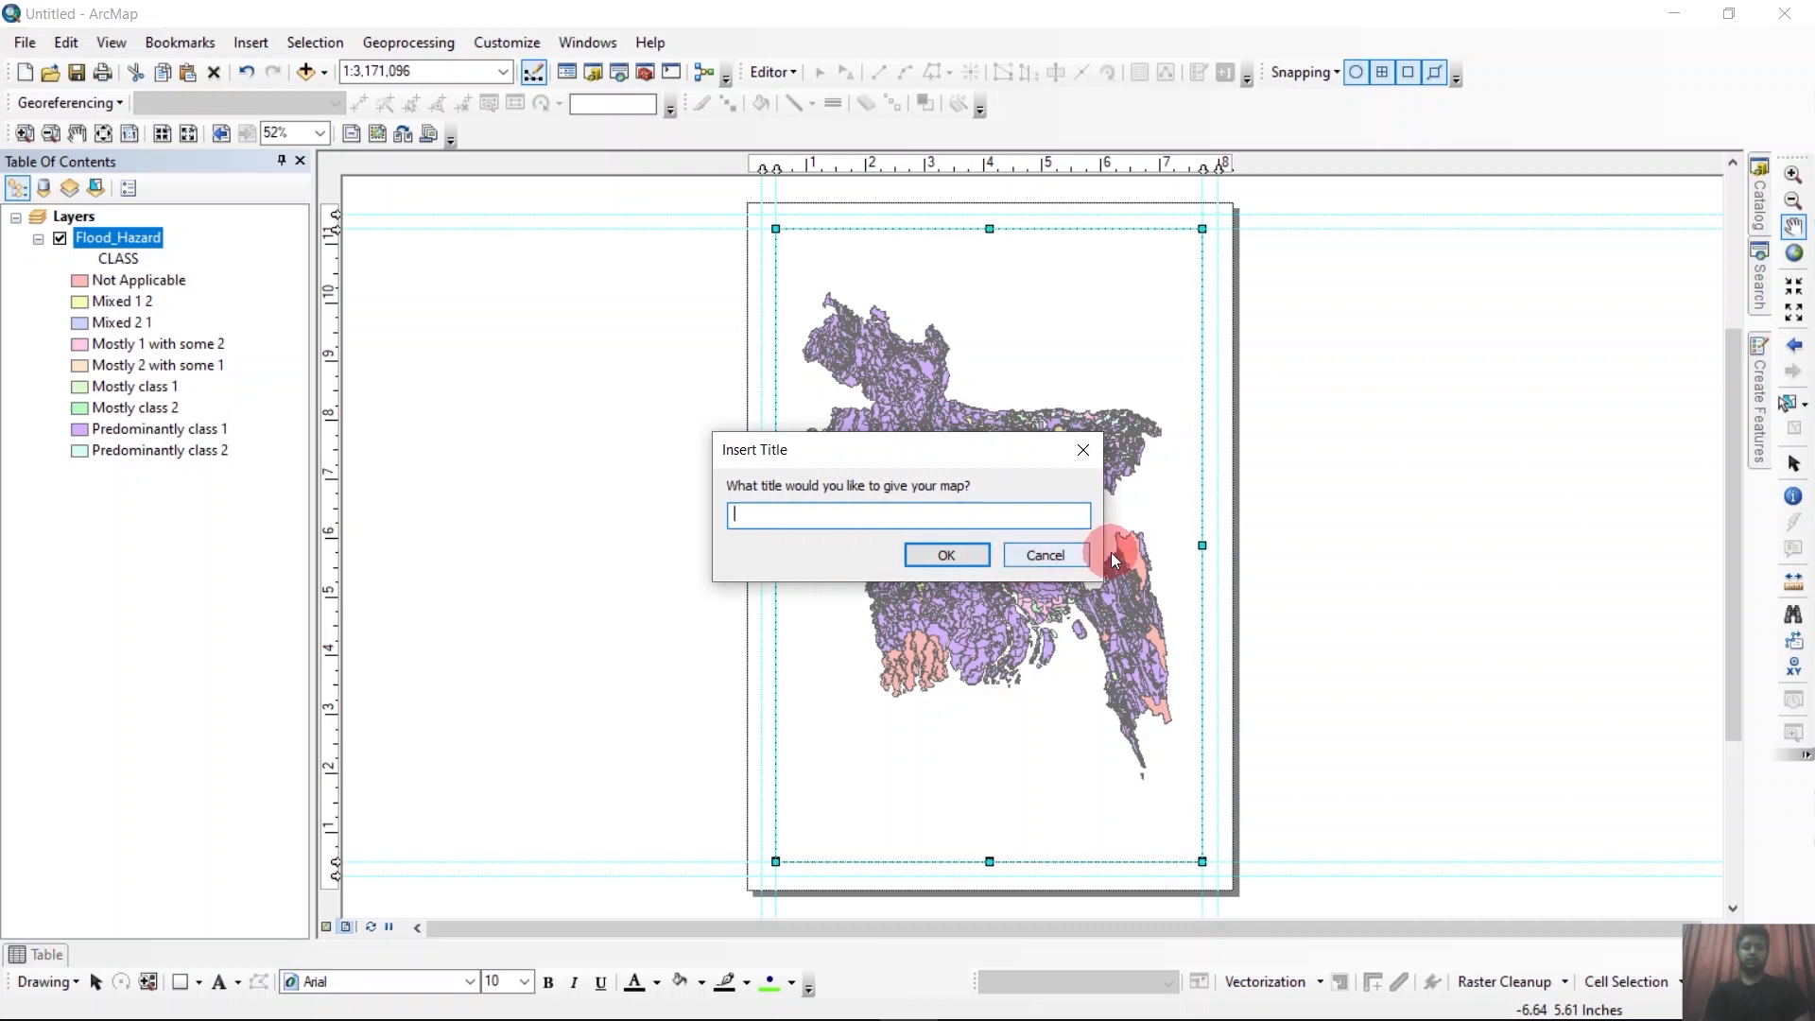
left_click(1046, 555)
Set the map document's title property to "Flood Hazard Classification of Bangladesh".
left_click(24, 42)
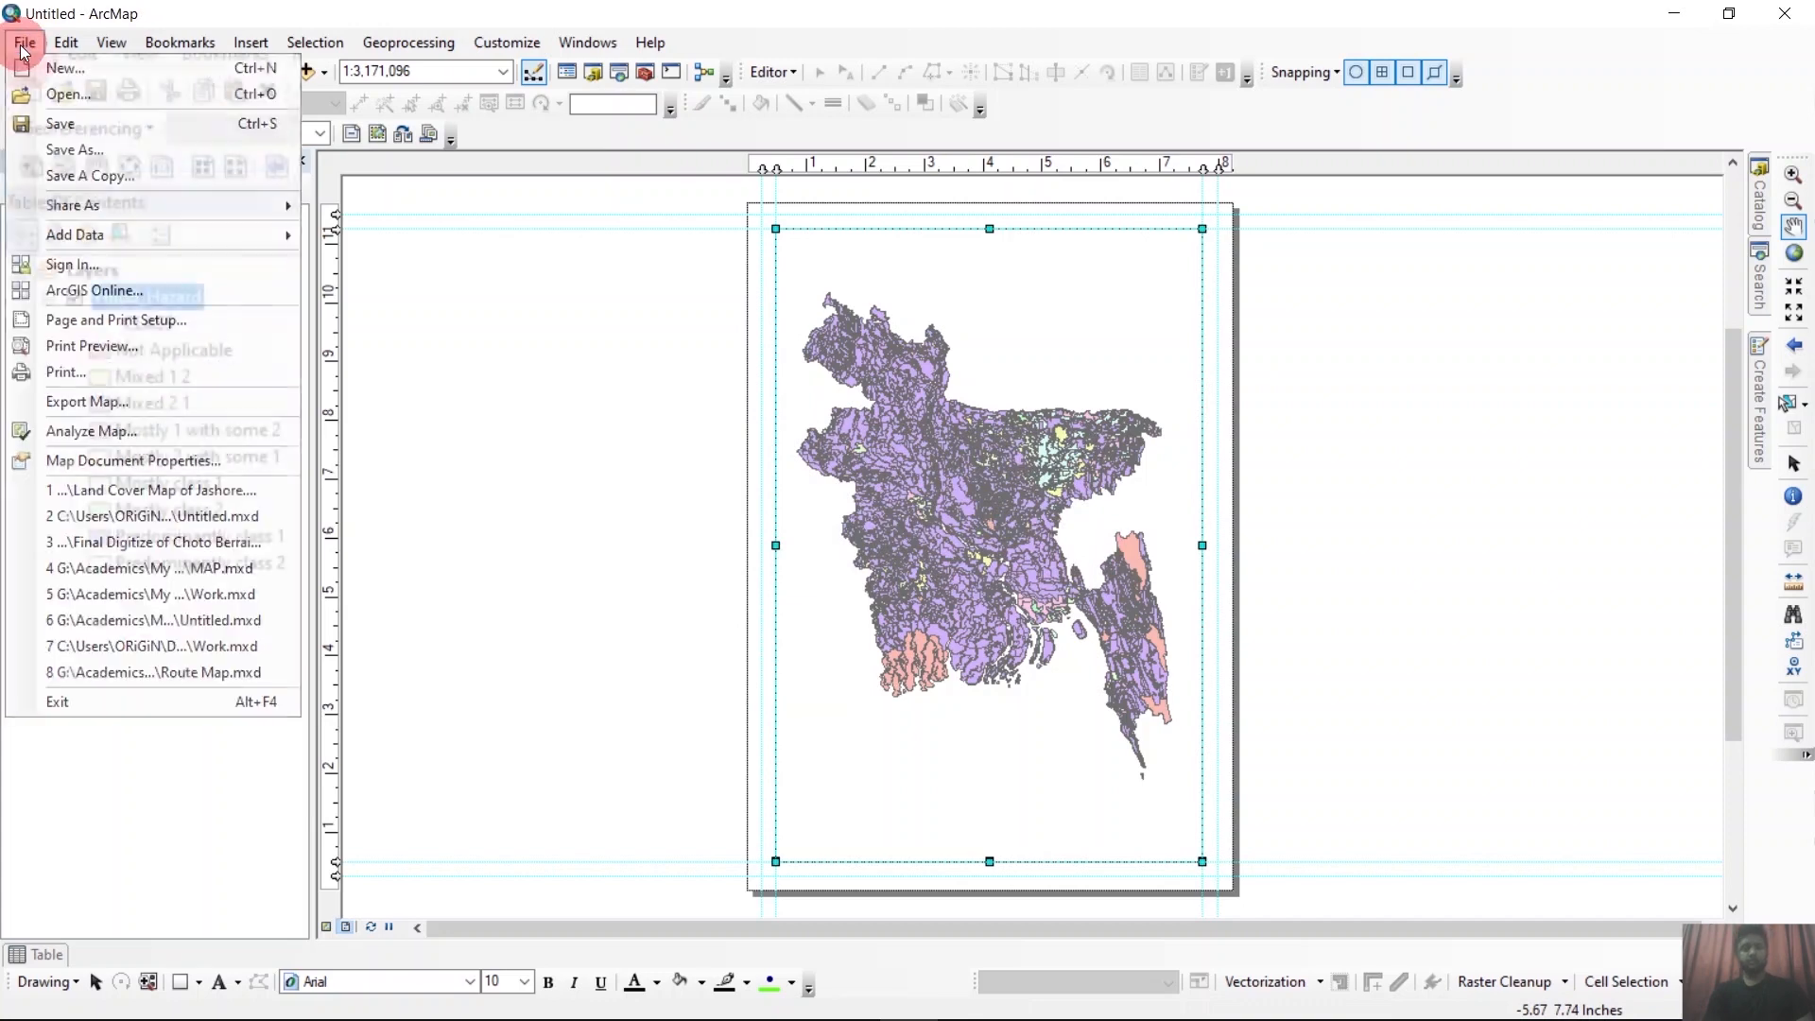
left_click(145, 464)
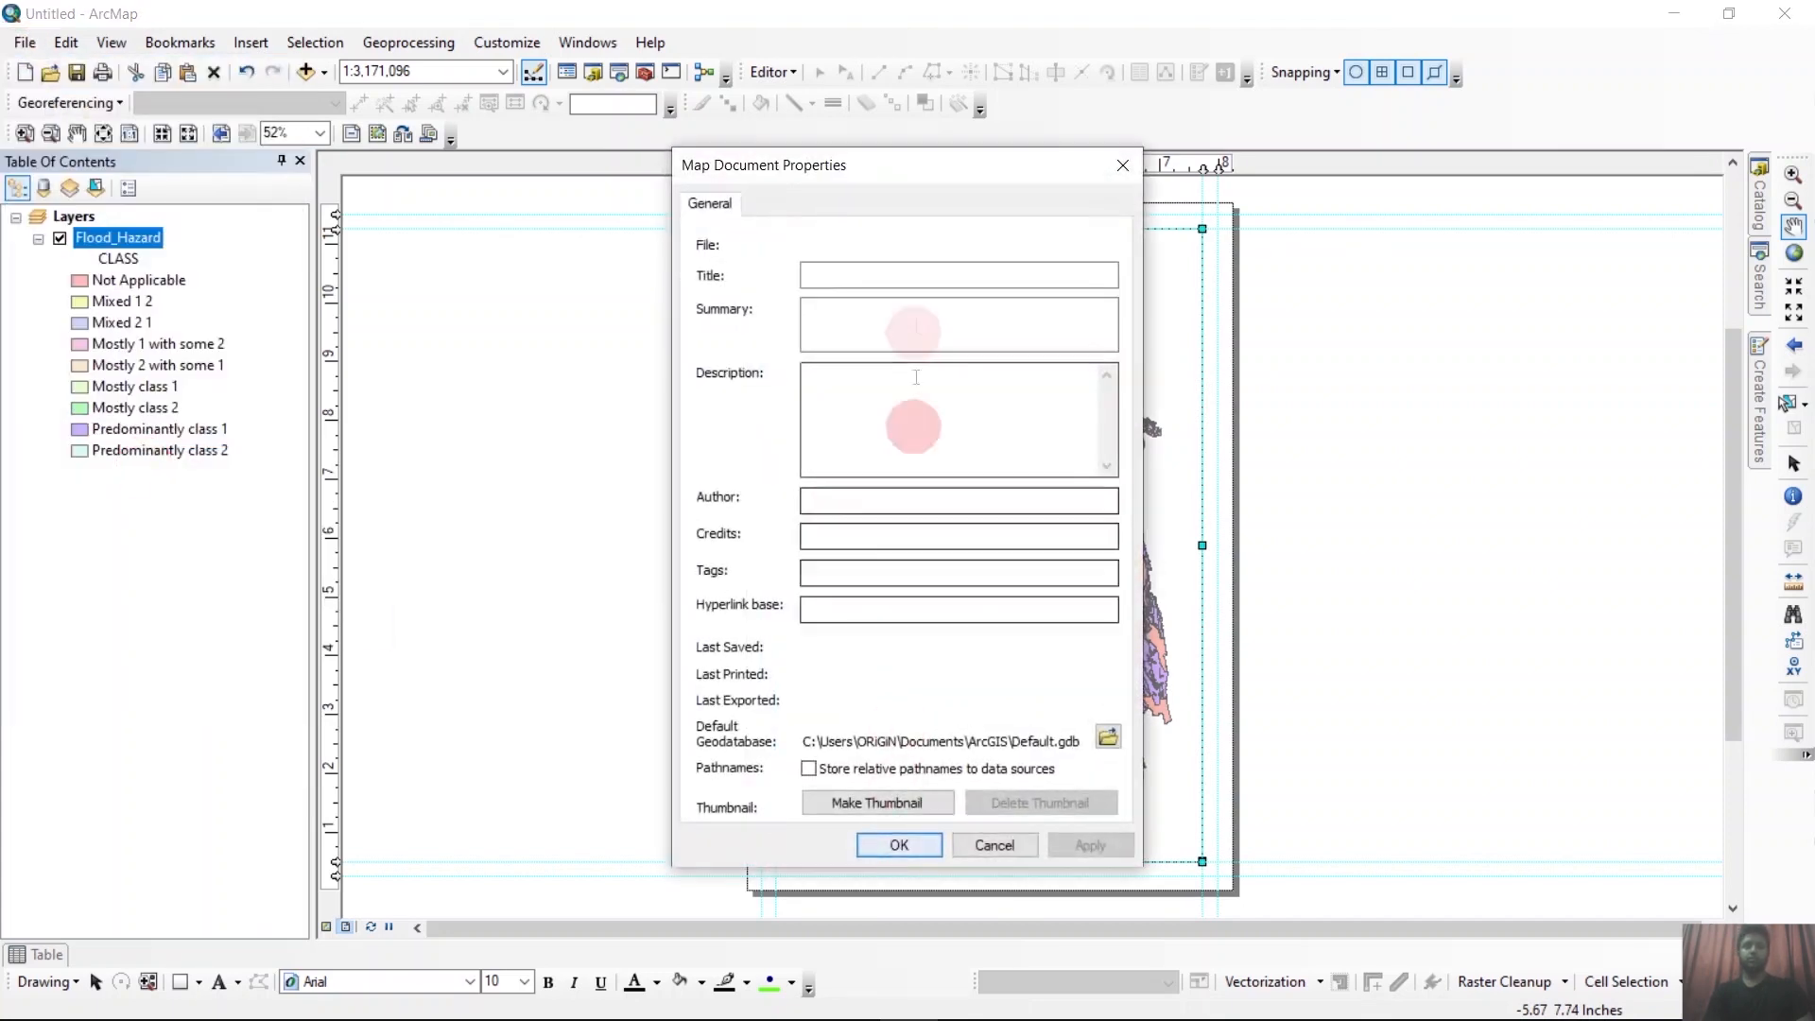
left_click(863, 276)
left_click_drag(868, 178, 1307, 213)
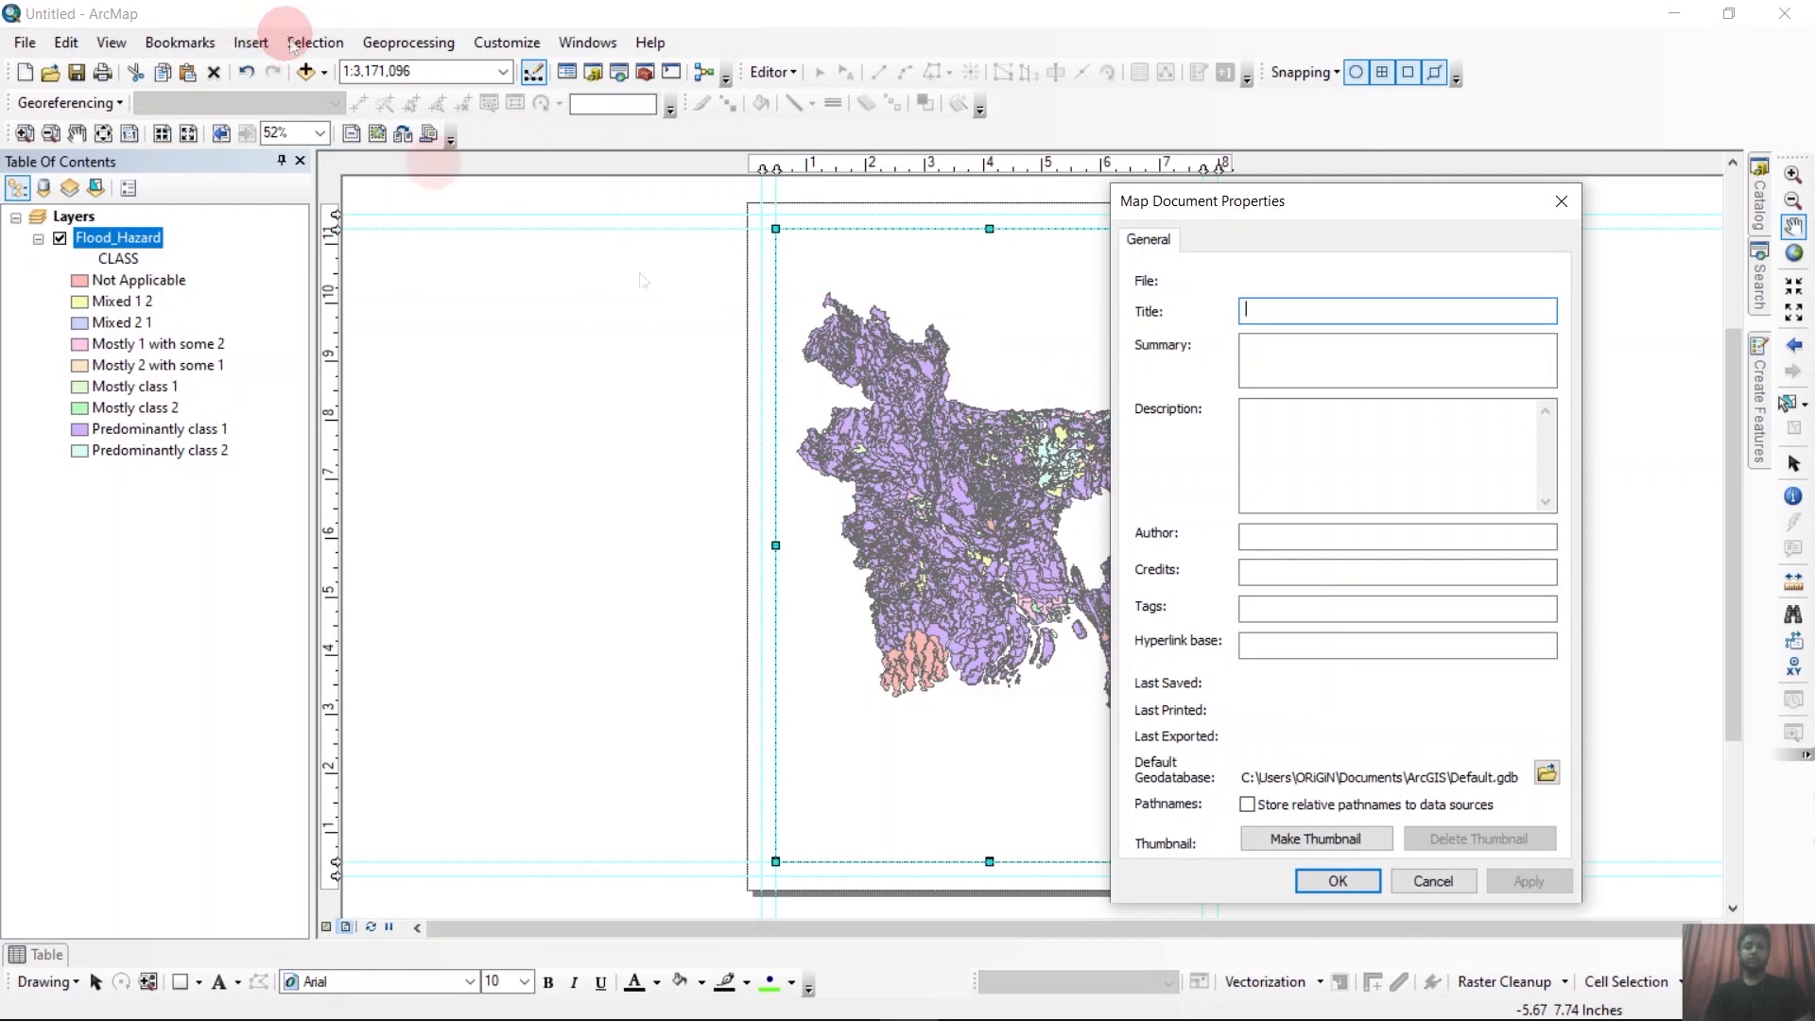
left_click_drag(1317, 194, 1018, 217)
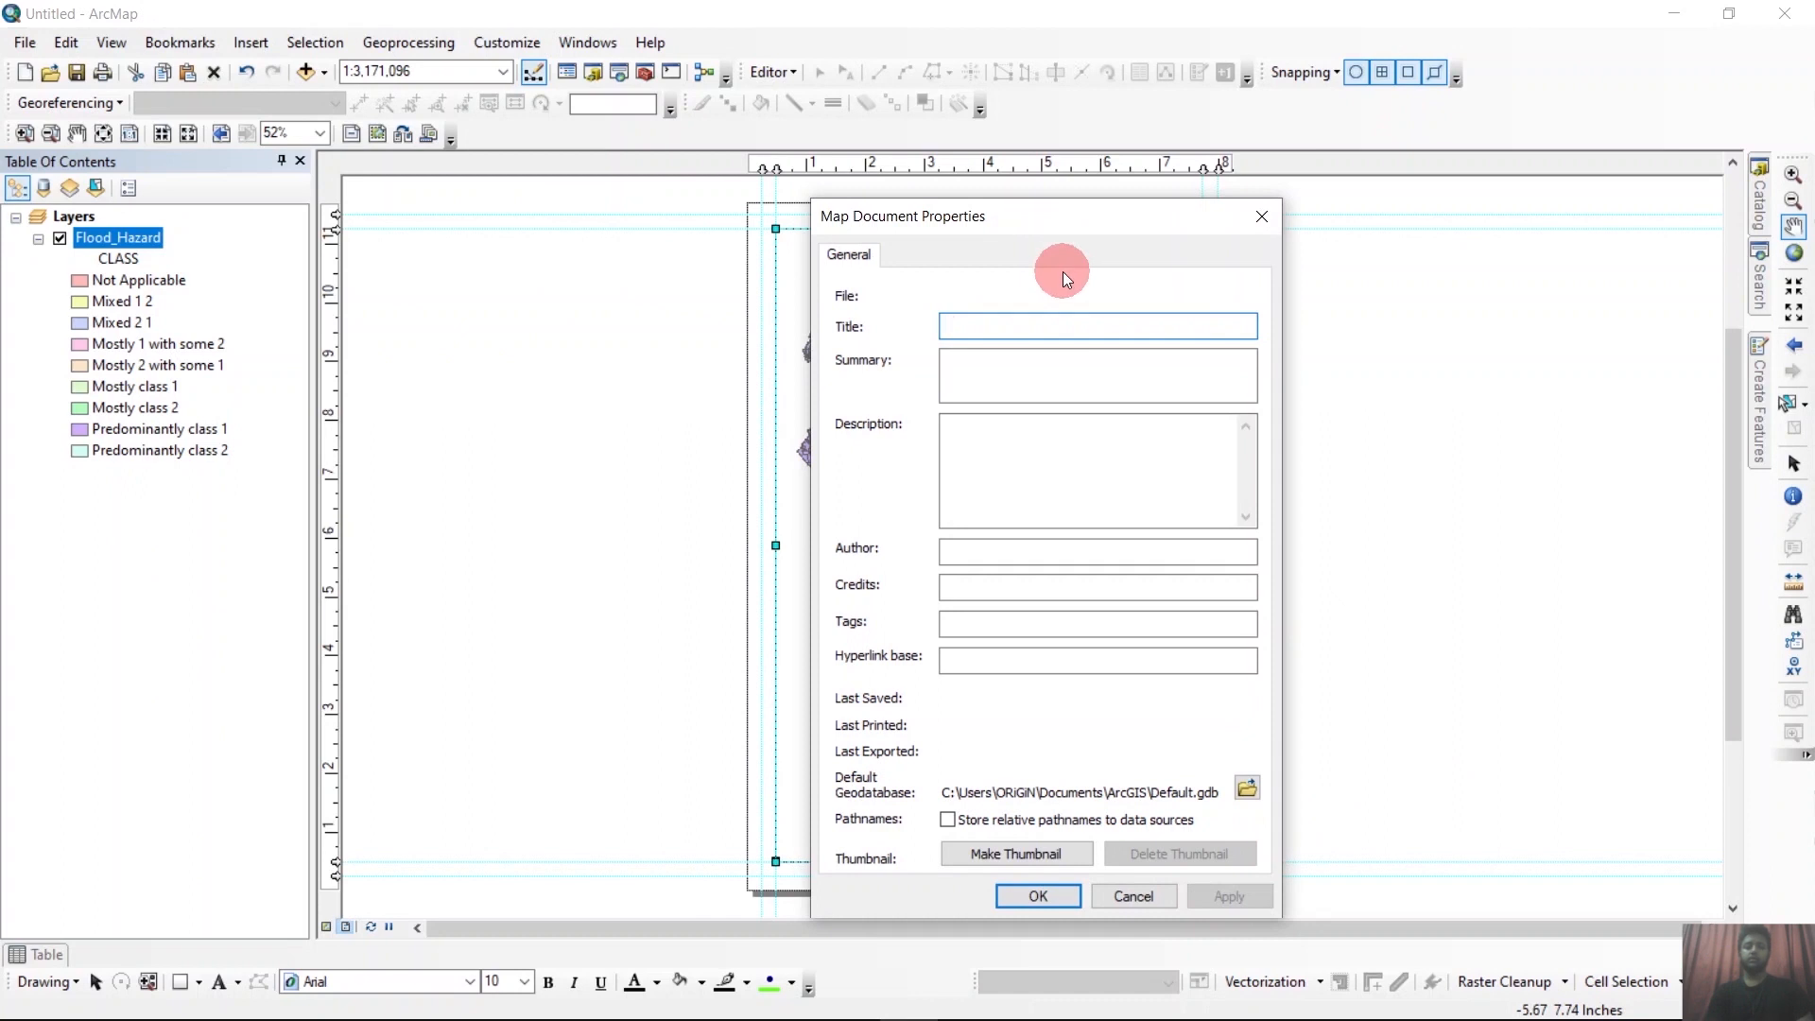
type("Flood ")
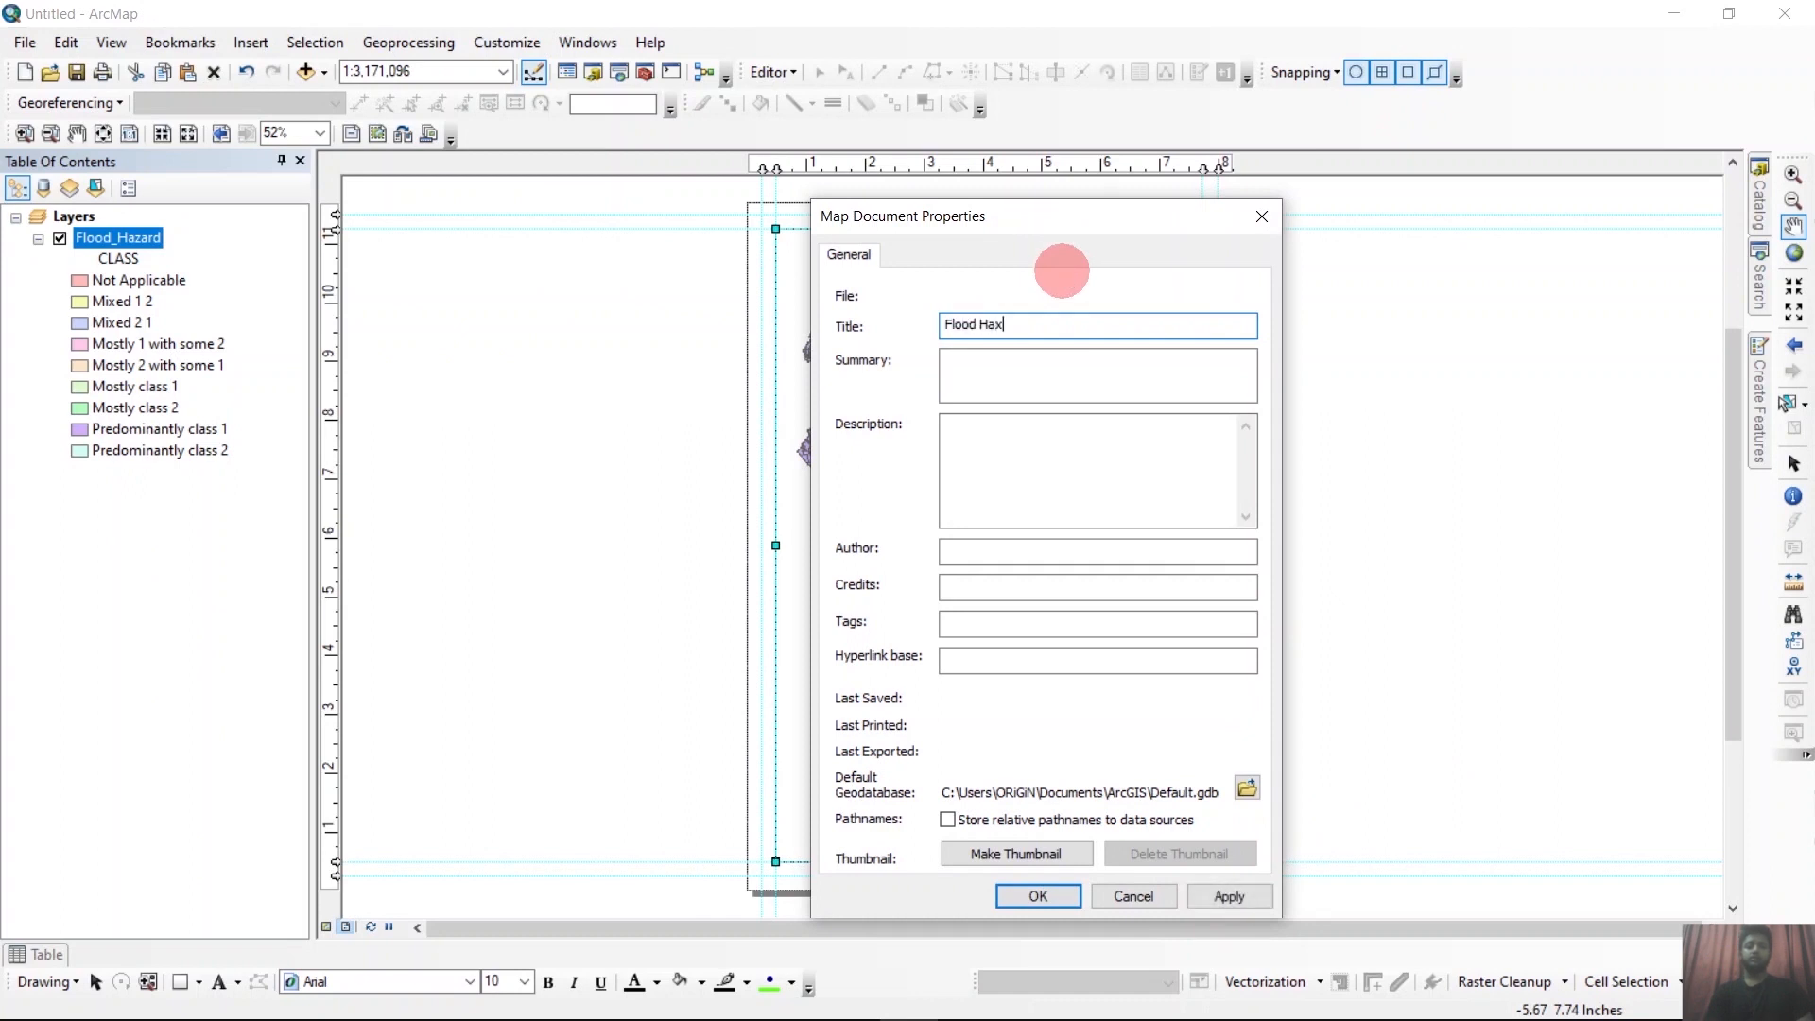
type("Hazard Classification of Bangladesh")
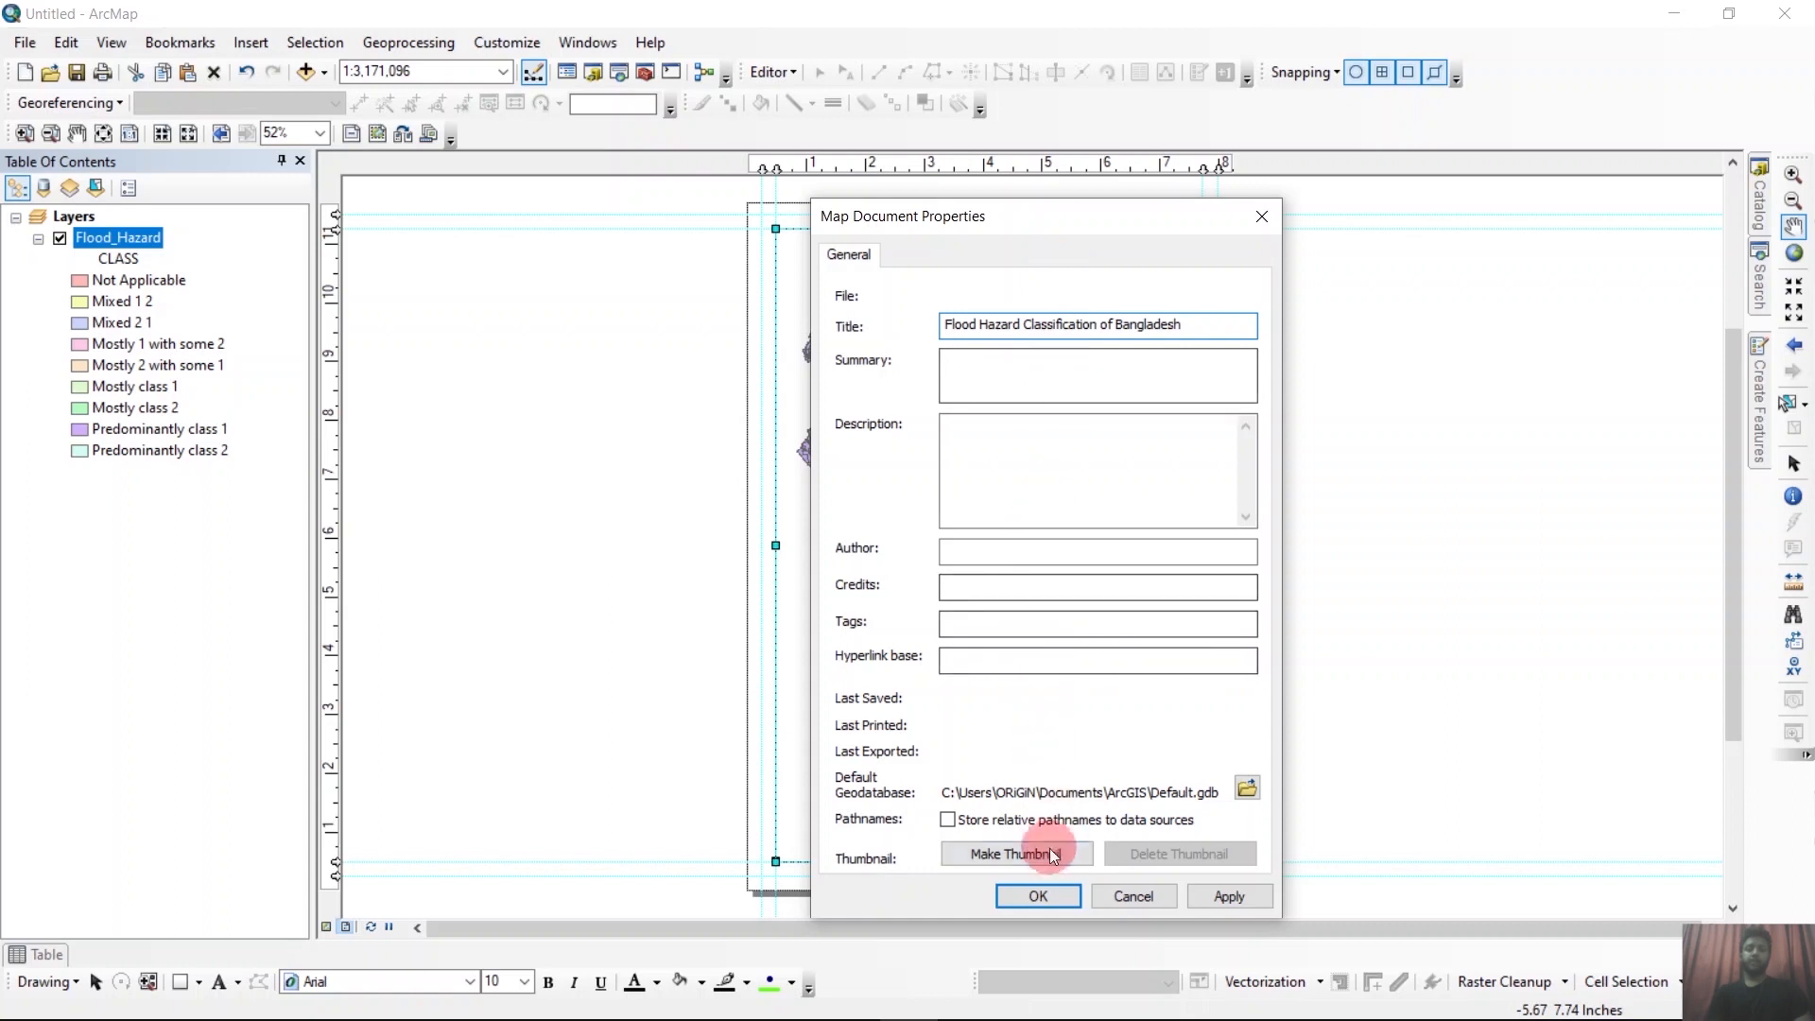
left_click(1040, 894)
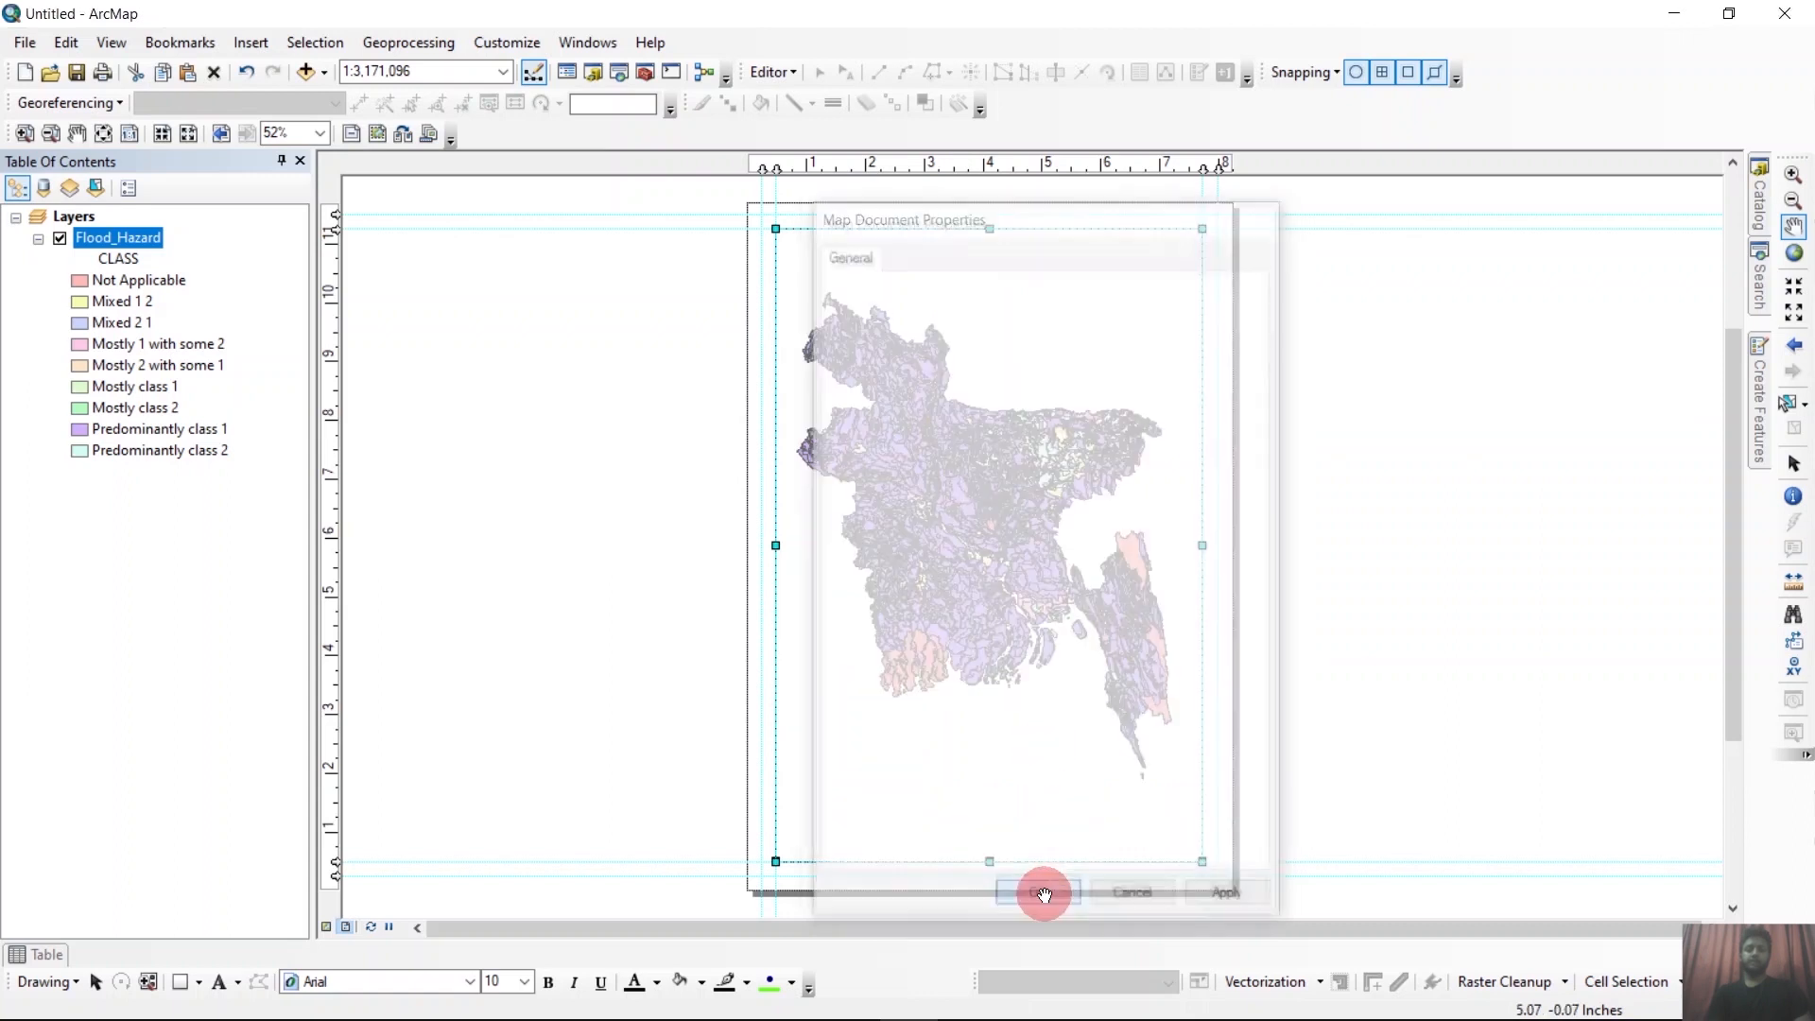
Insert the document title into the layout and place it centred above the map, just inside the data frame's upper edge.
left_click(252, 42)
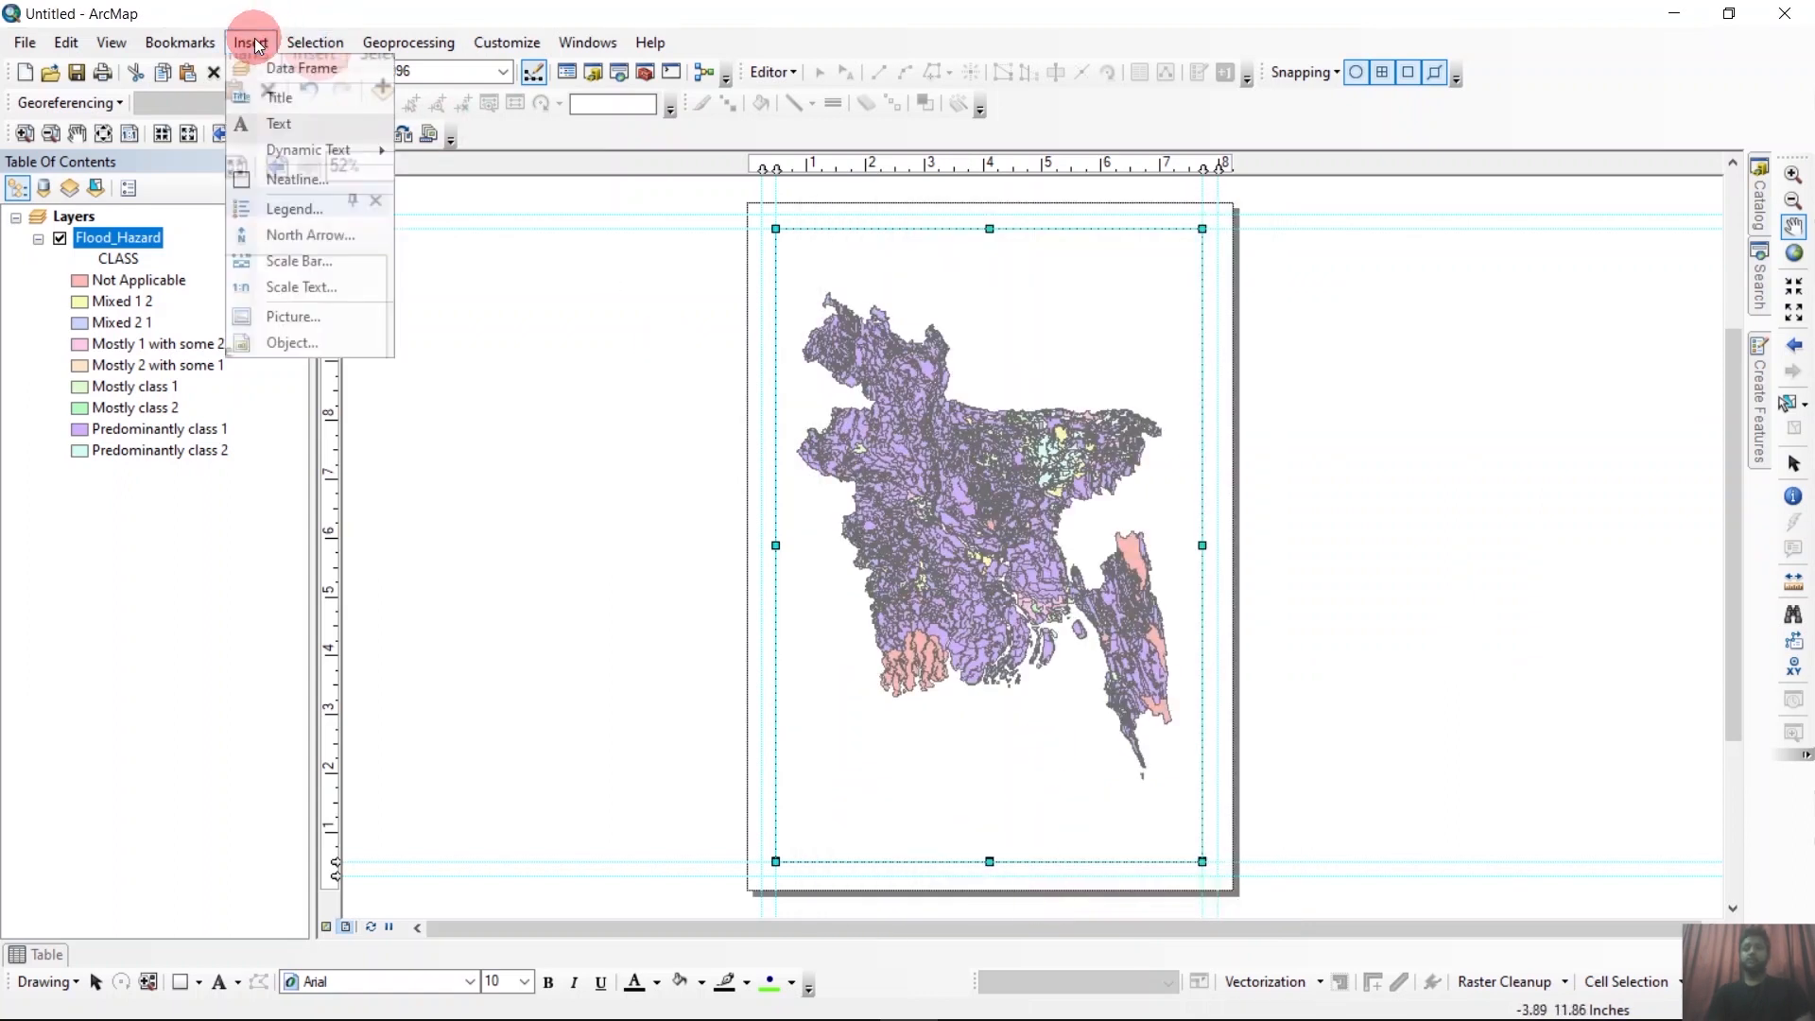
left_click(260, 100)
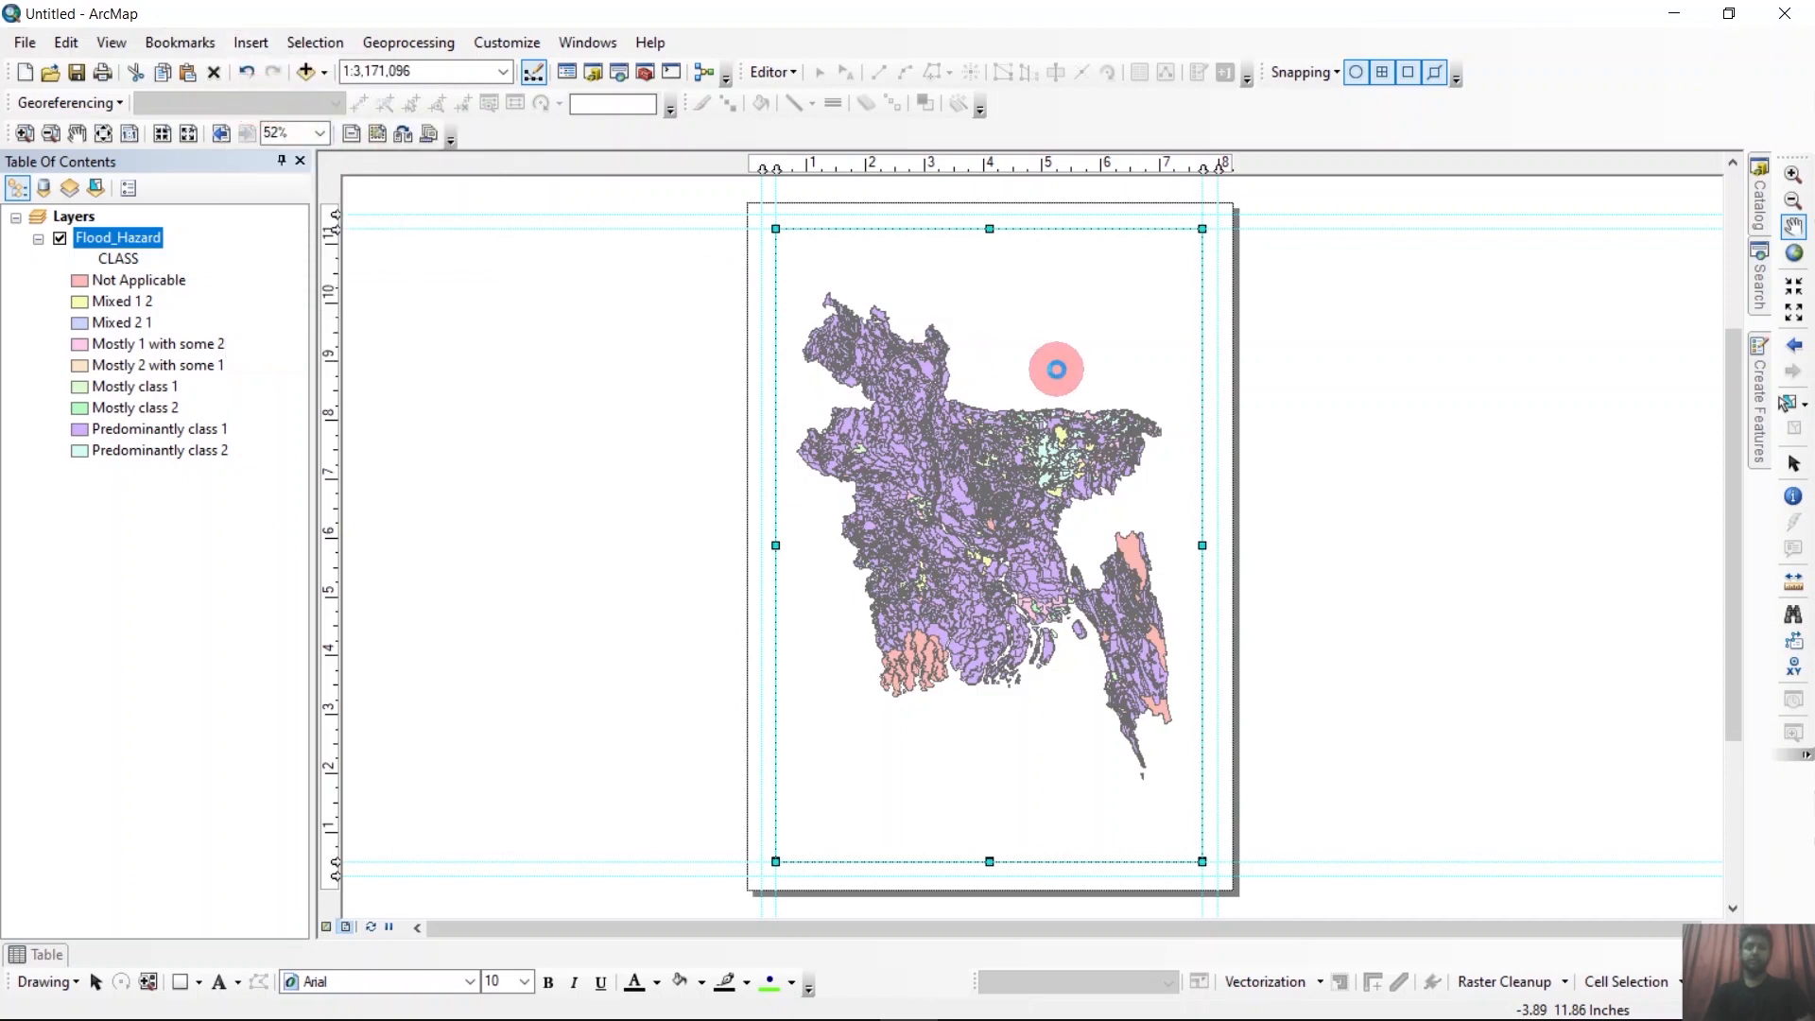
left_click_drag(1080, 279, 1051, 257)
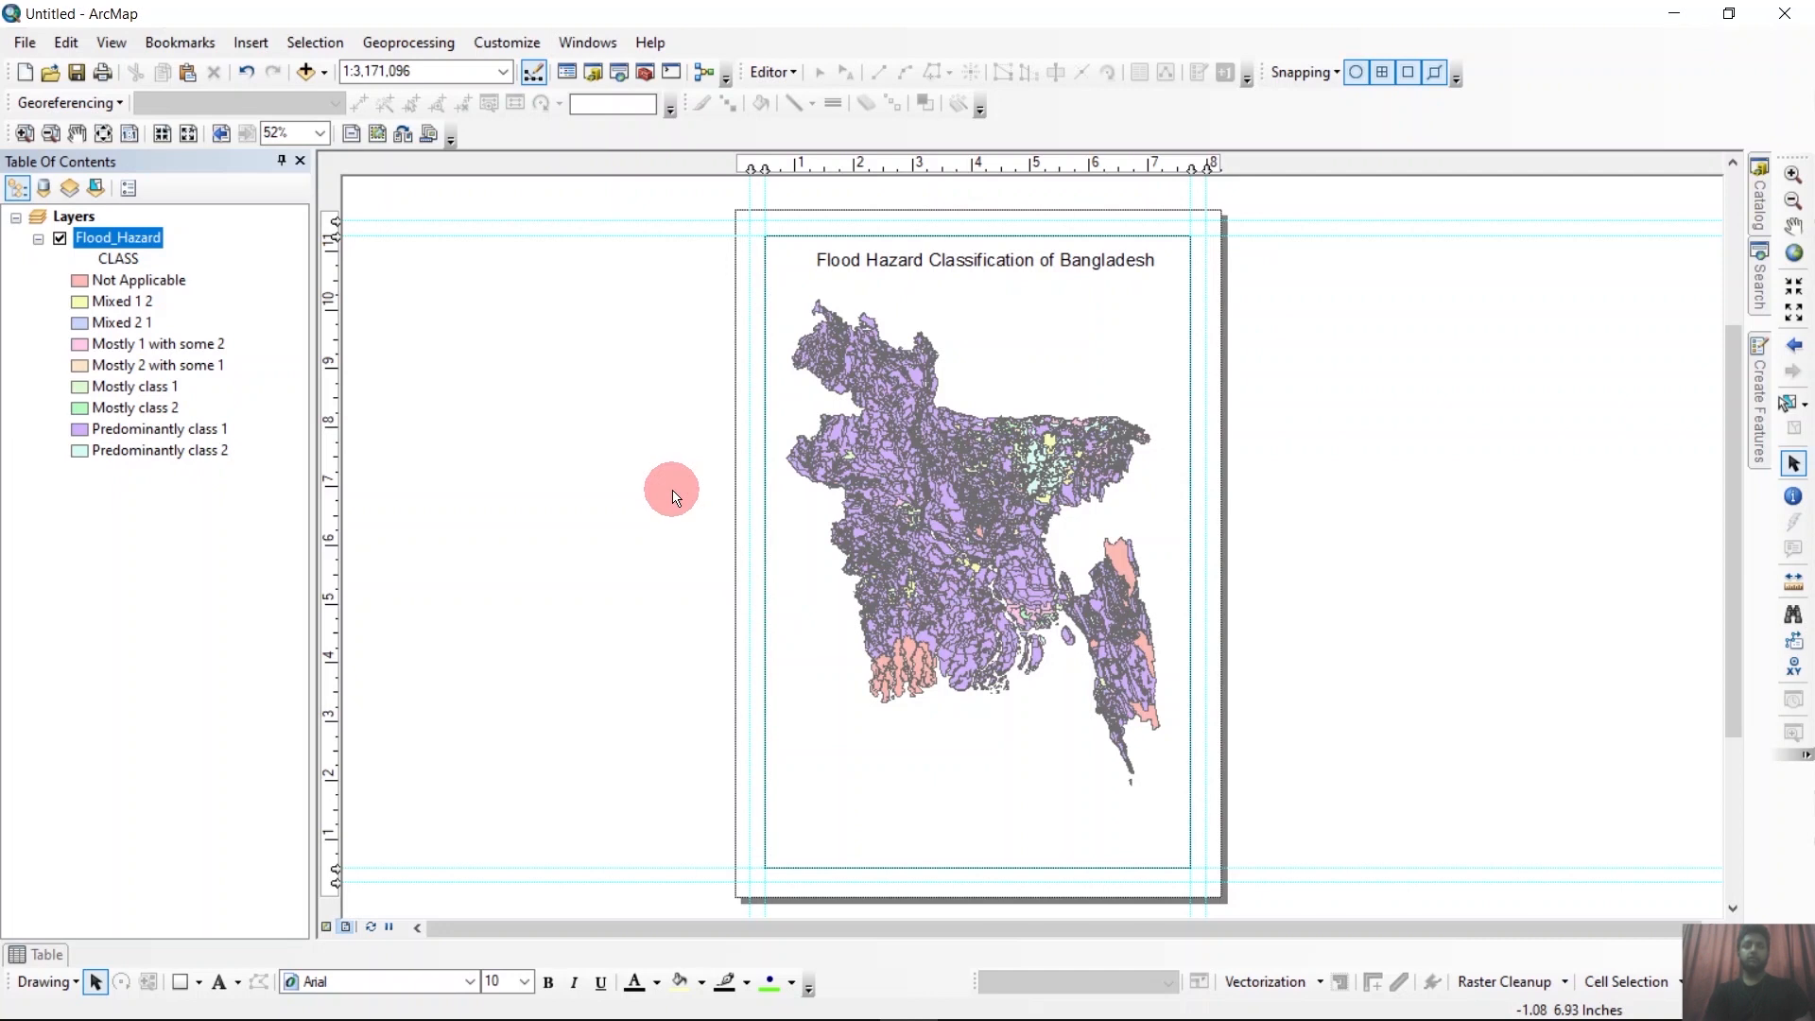
Insert an ESRI North 3 north arrow into the layout.
left_click(252, 43)
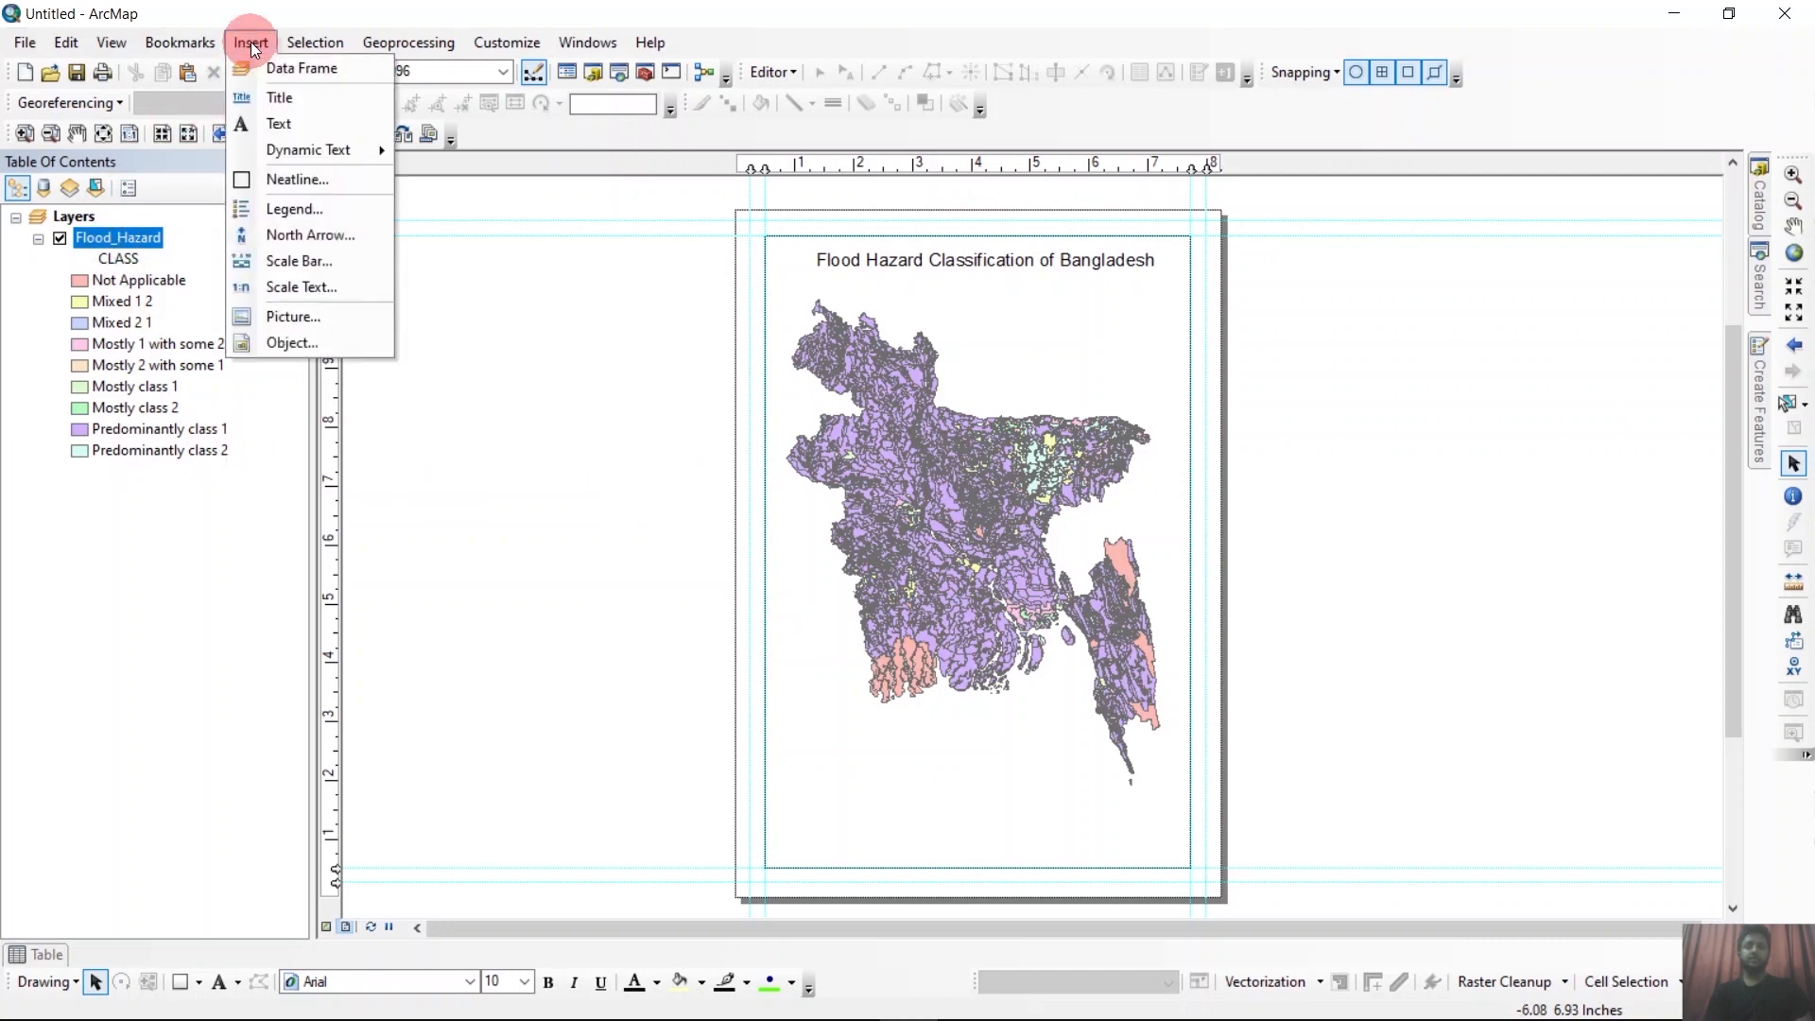
left_click(288, 234)
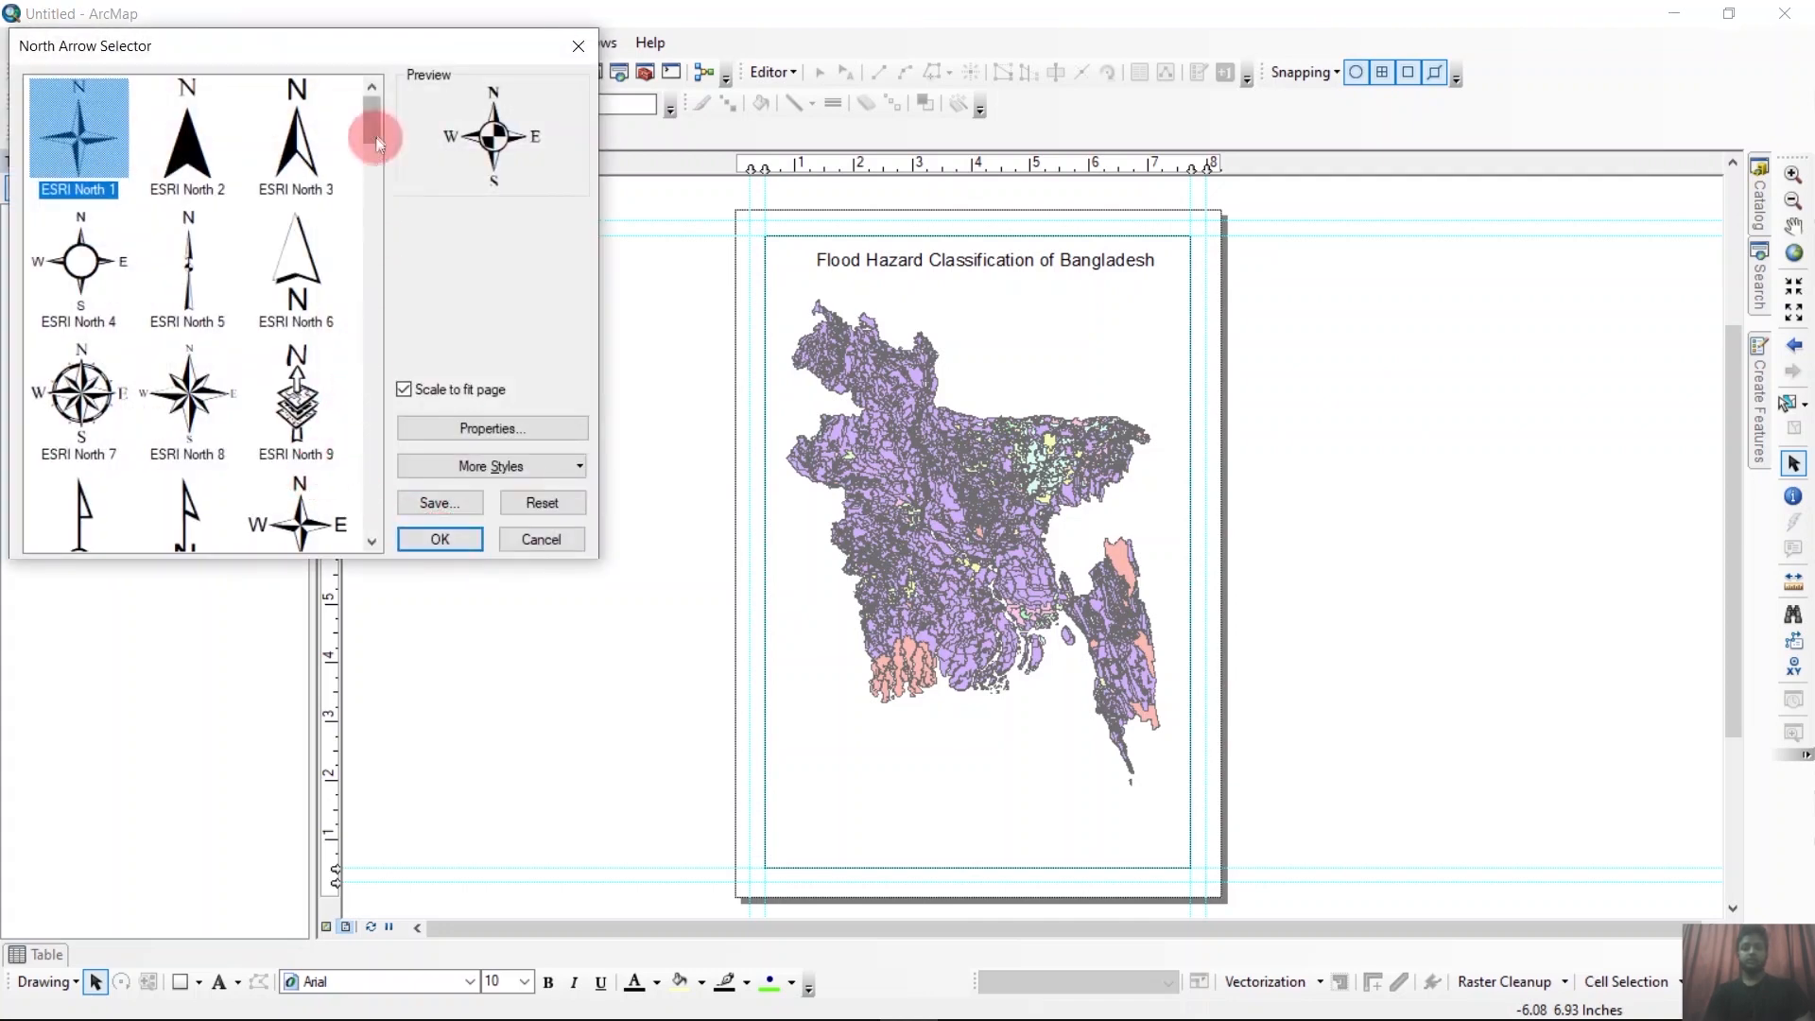
left_click_drag(376, 134, 383, 172)
left_click(301, 156)
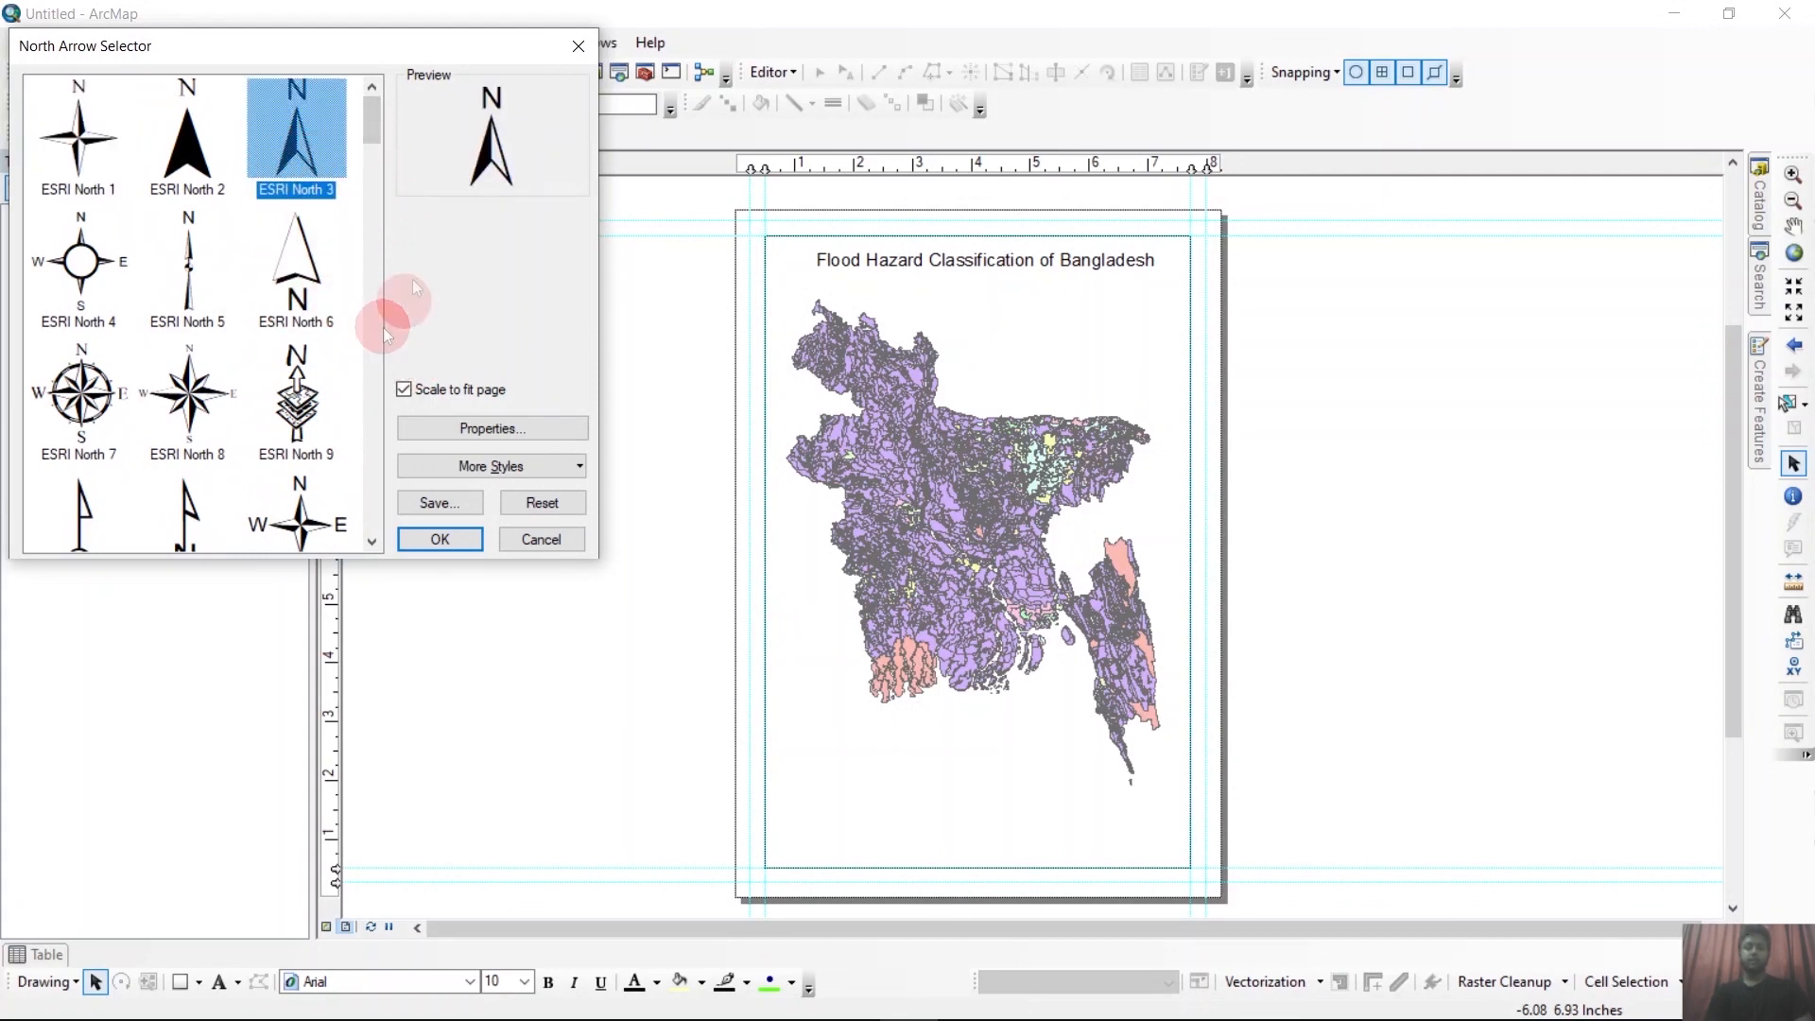
left_click(467, 538)
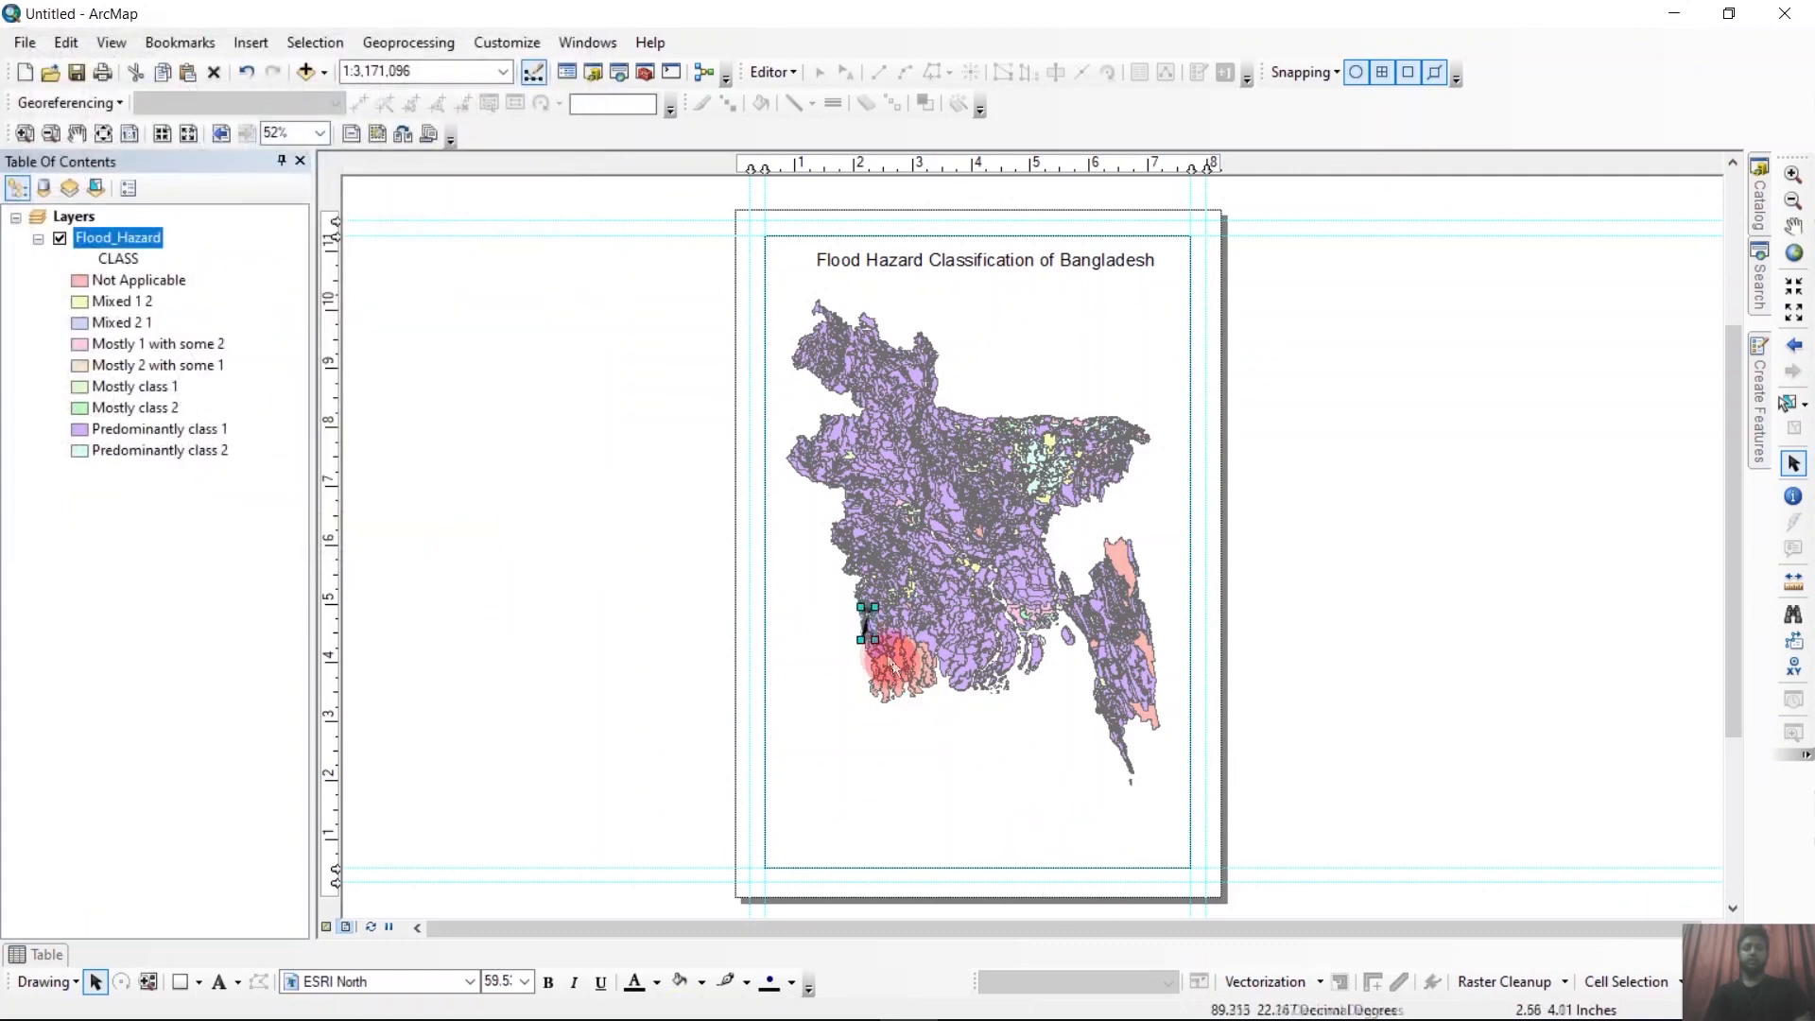
Move the north arrow to the upper-right corner of the data frame below the title and enlarge it slightly.
left_click_drag(876, 639, 1165, 302)
left_click(1240, 324)
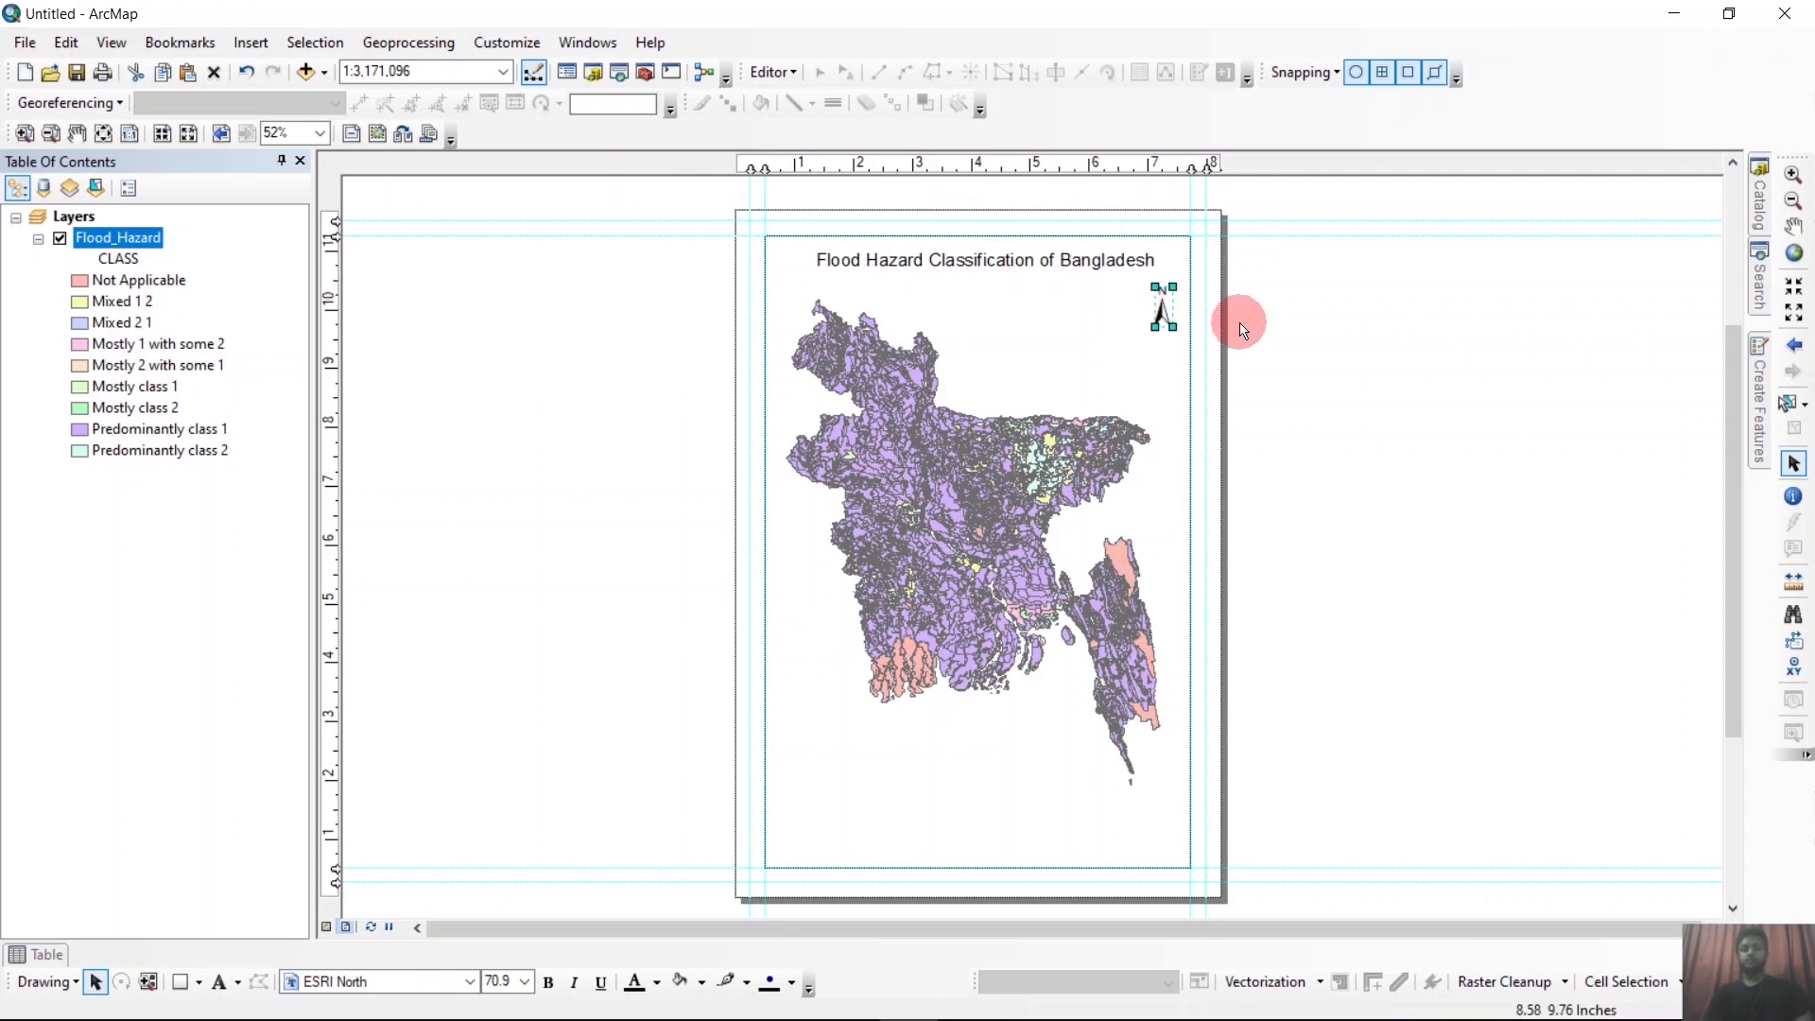
left_click(1155, 312)
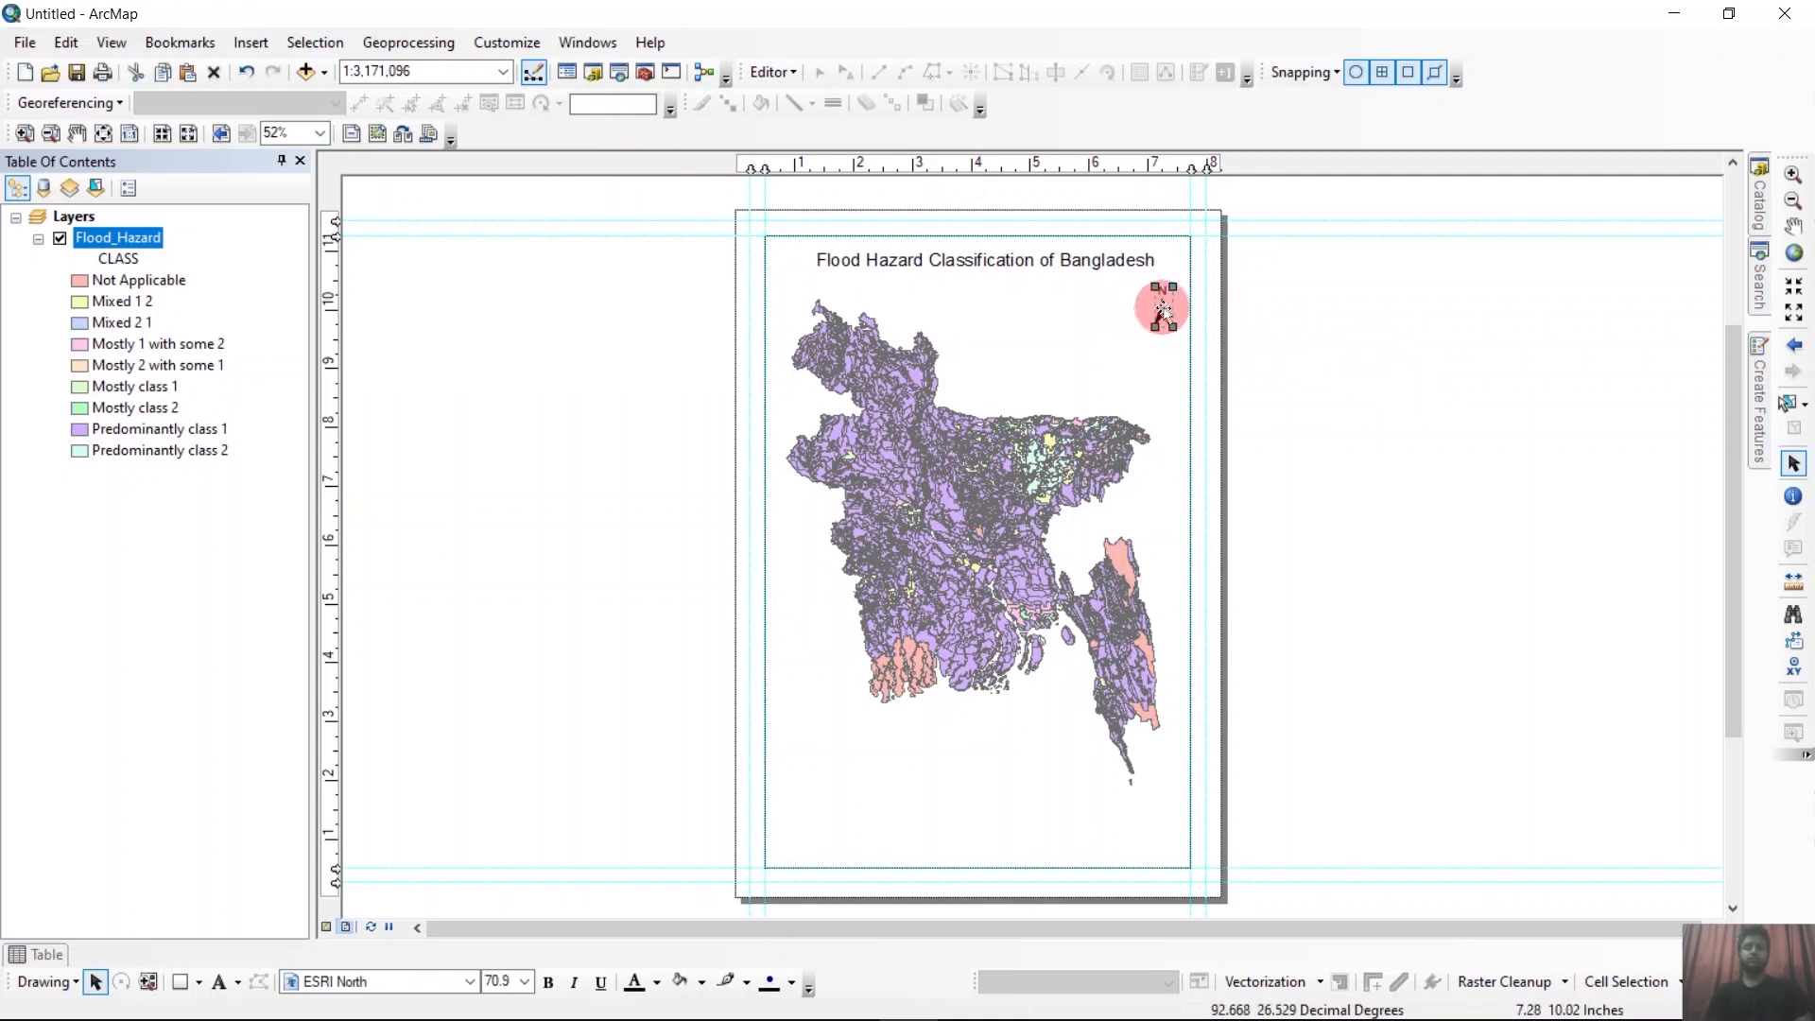
left_click_drag(1164, 307, 1156, 306)
left_click(1335, 349)
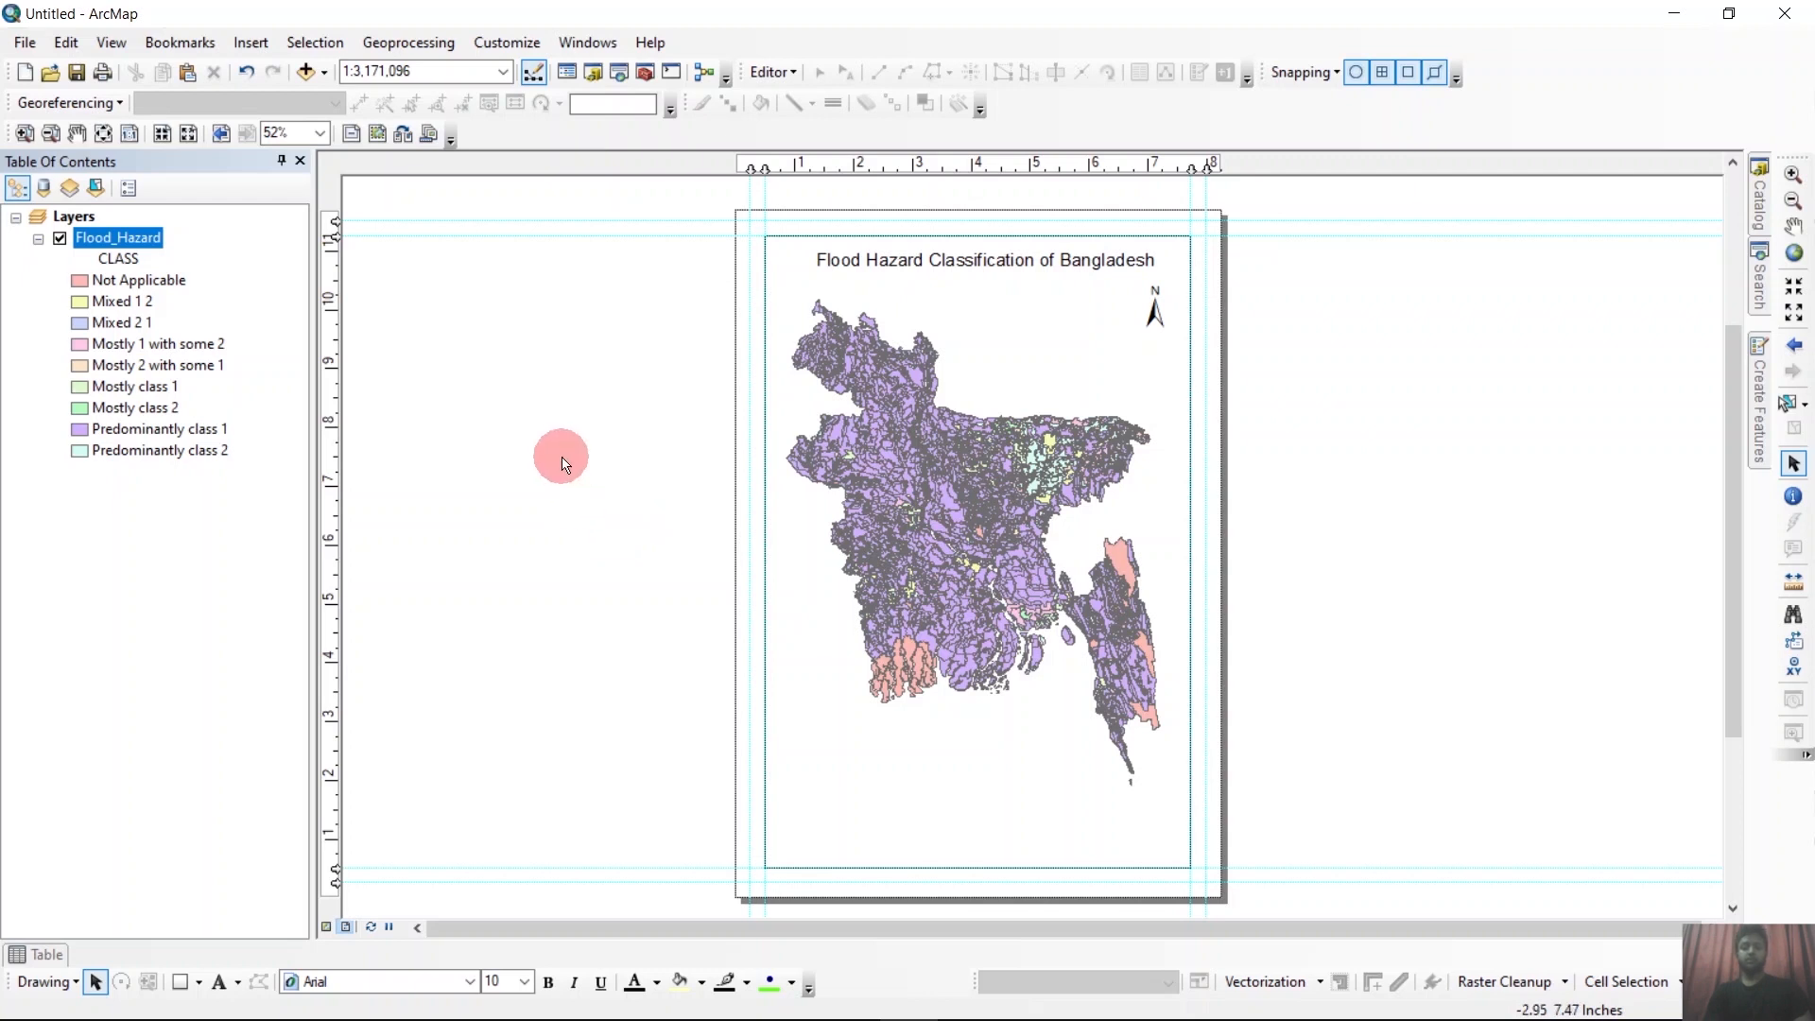
Add a graticule with labels to the Layers data frame, placing parallels and meridians every 1 degree.
left_click(81, 221)
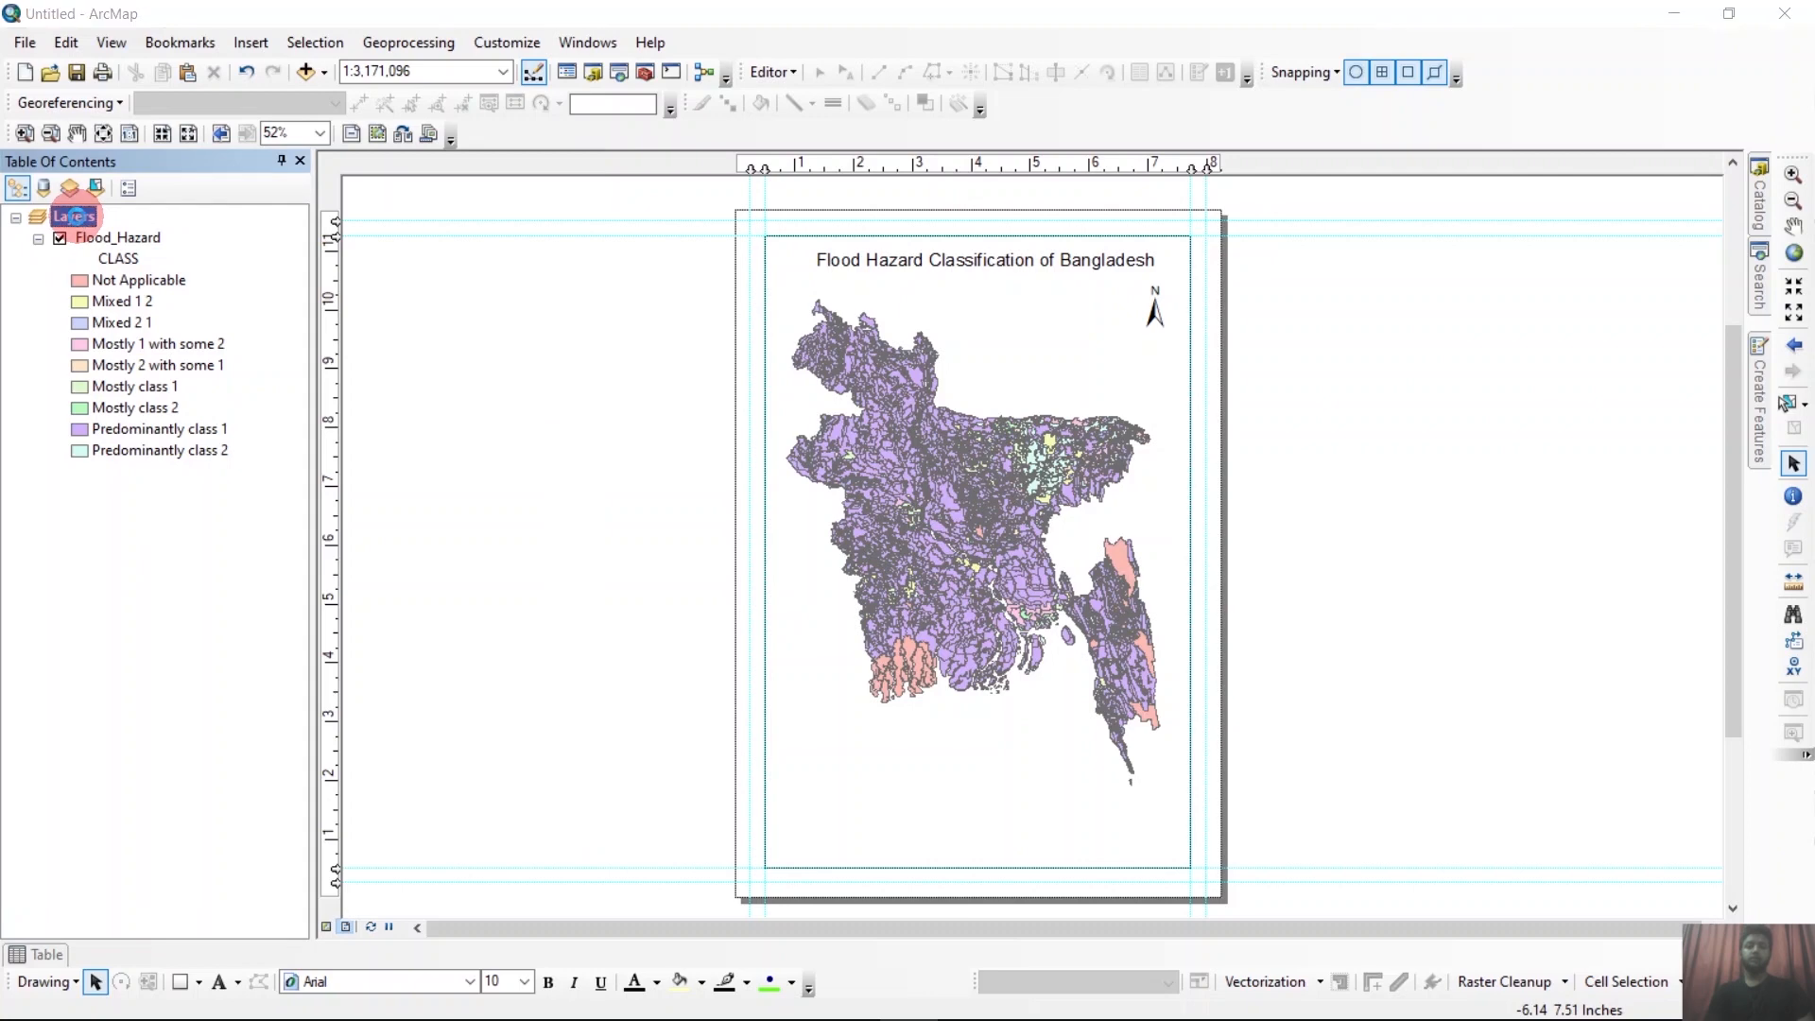
double_click(81, 222)
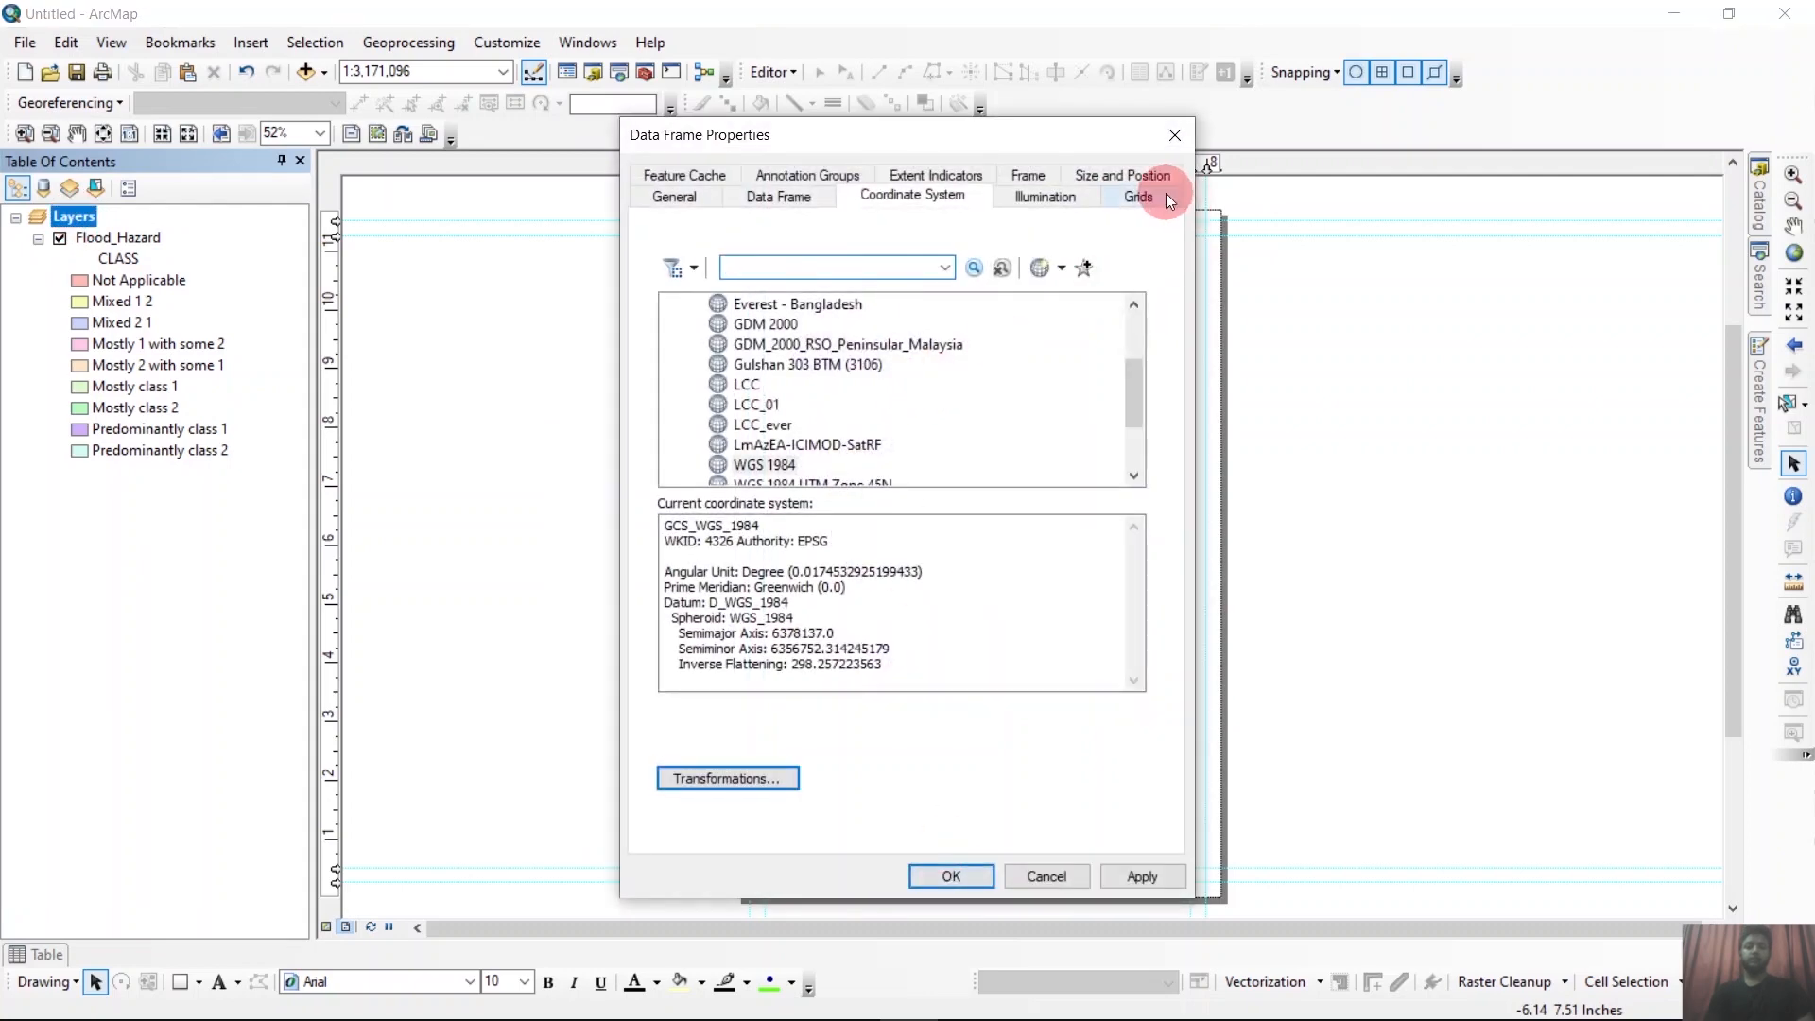
left_click(1139, 195)
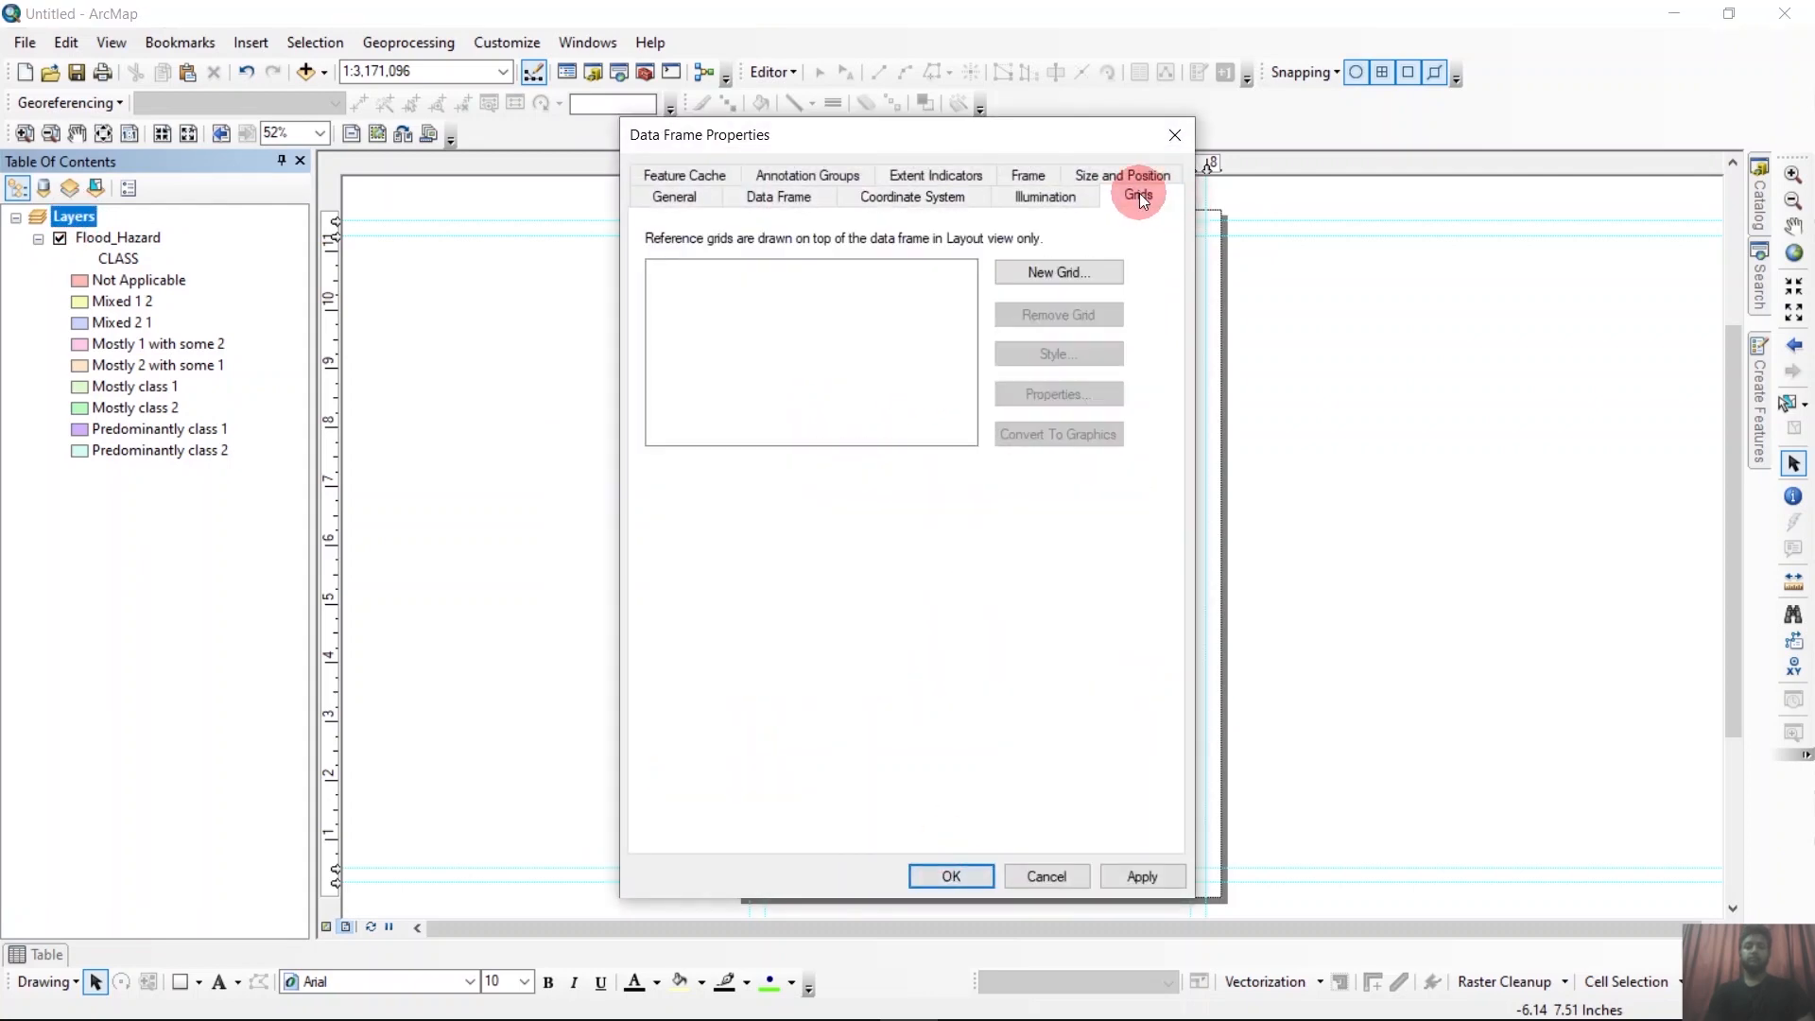
left_click(1061, 274)
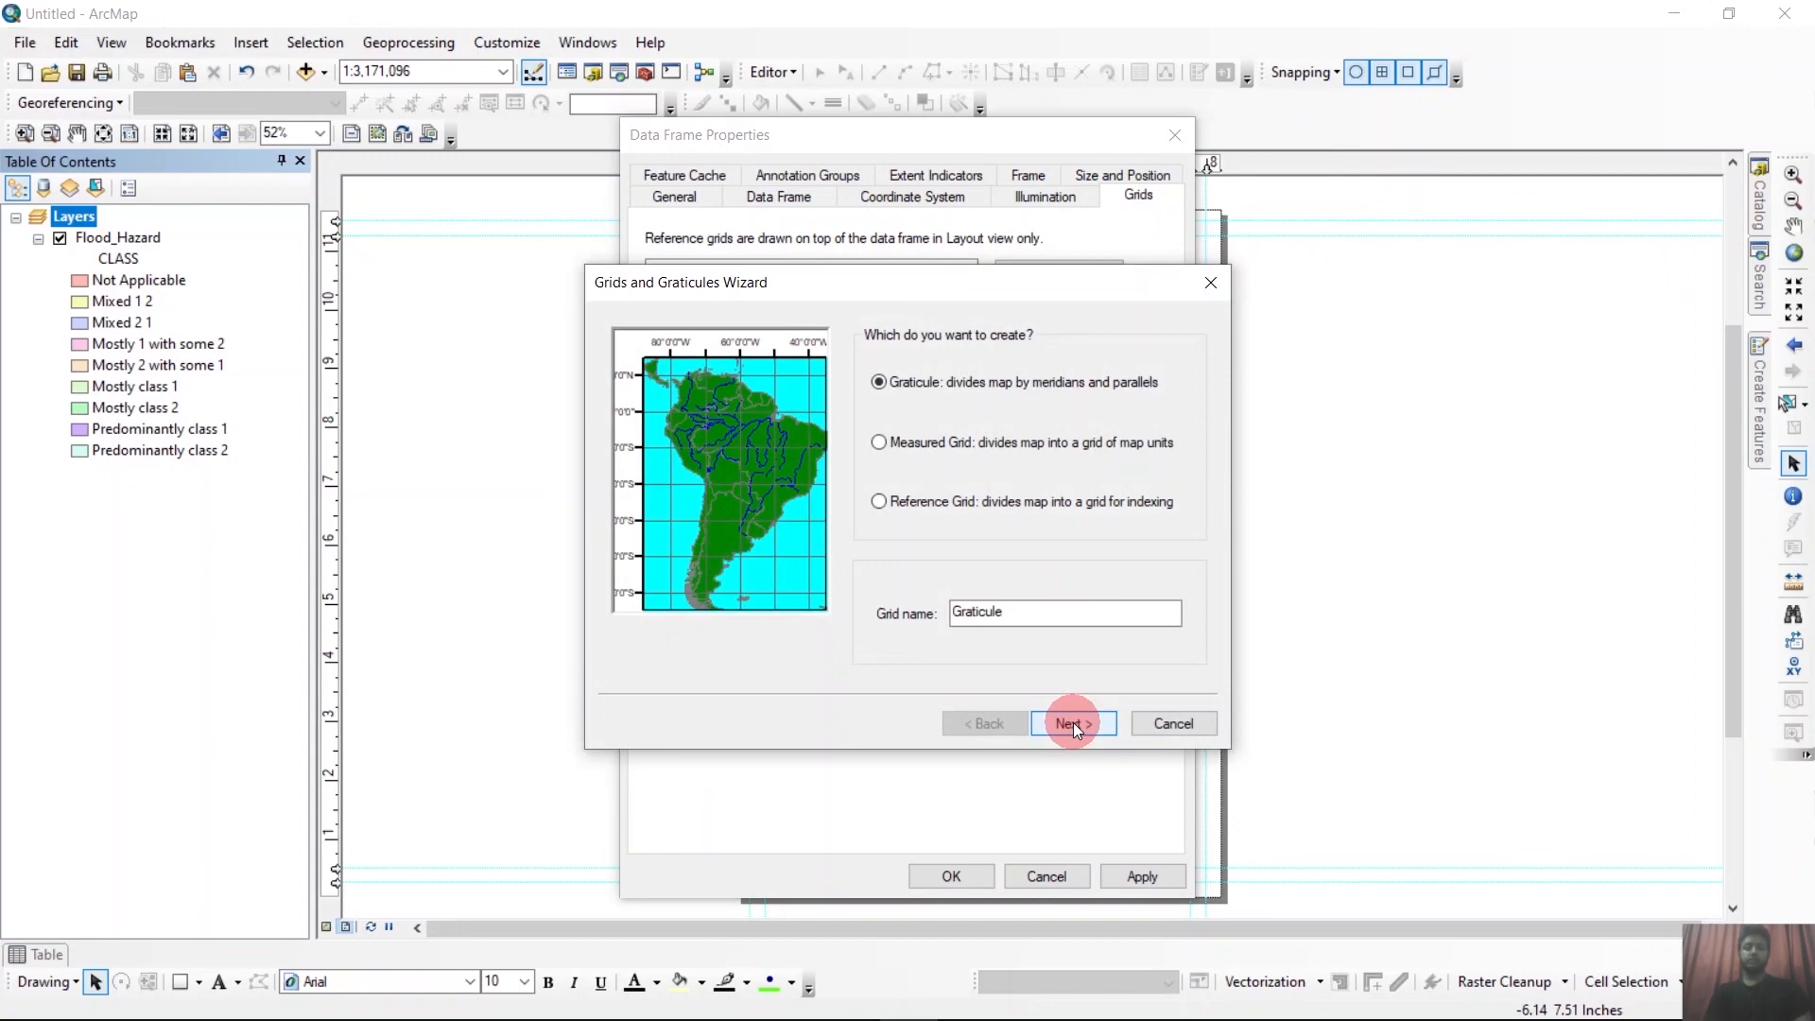
left_click(1074, 723)
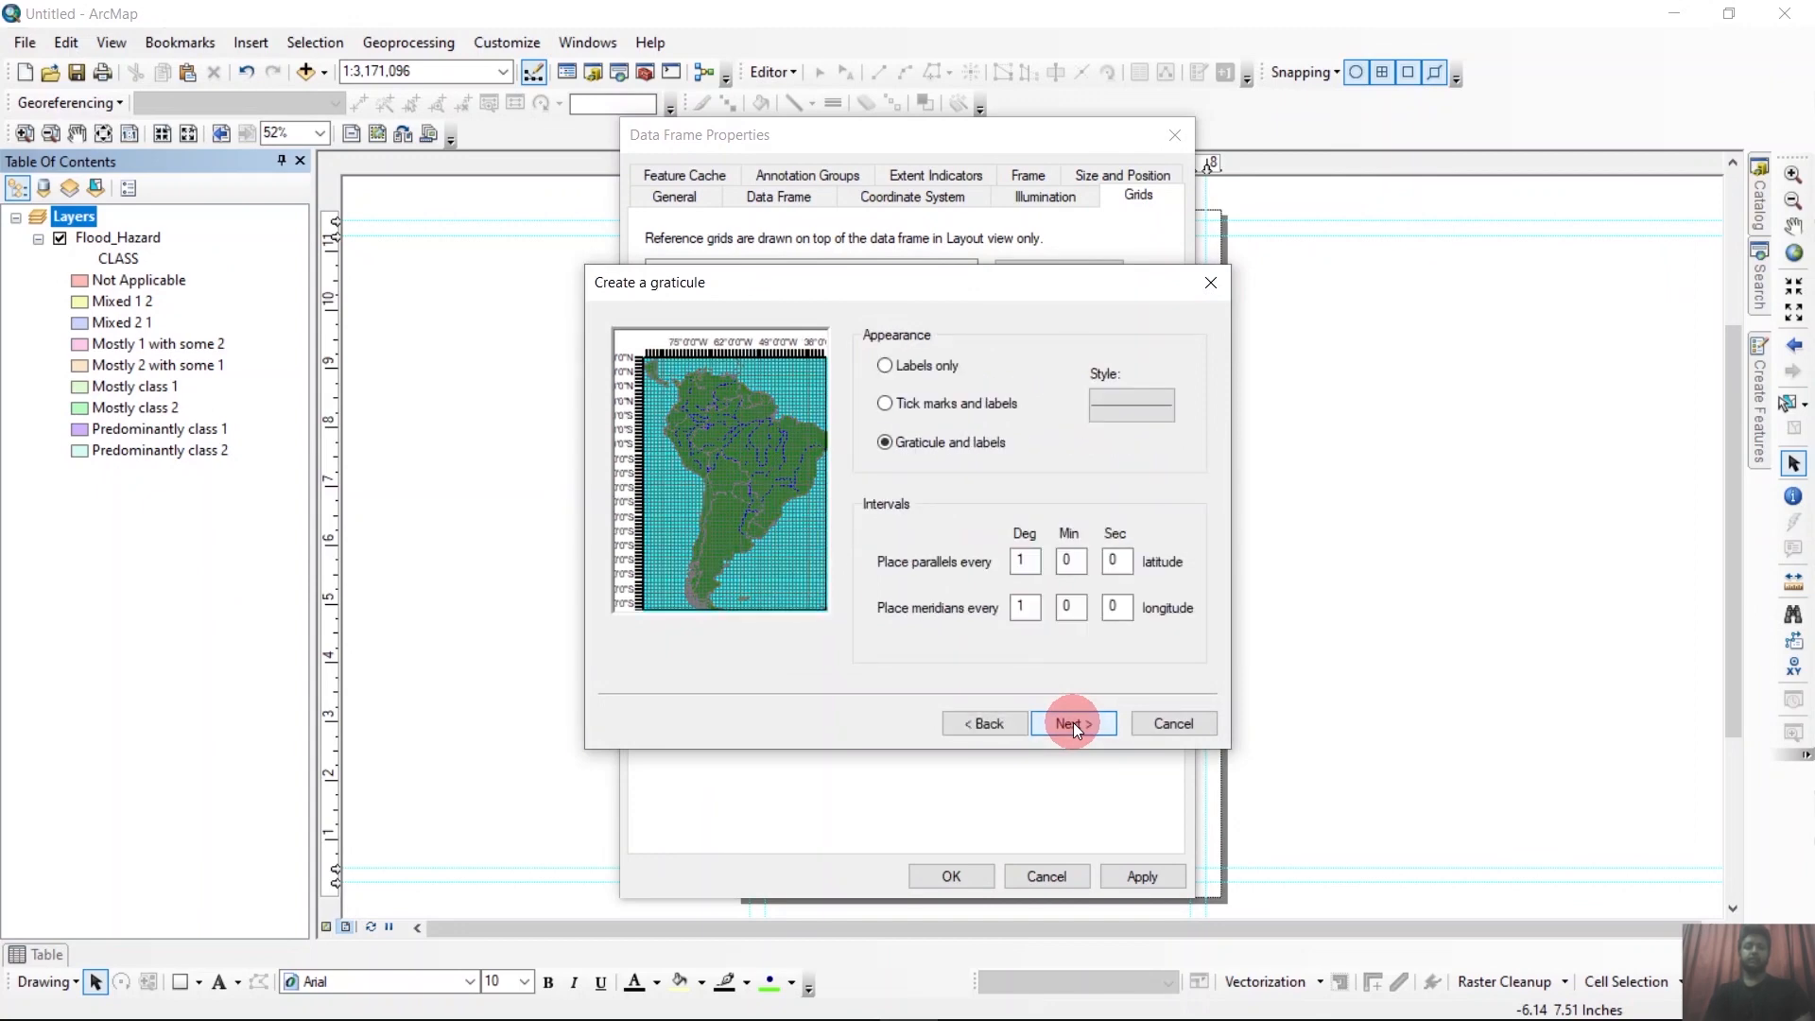
left_click(1073, 722)
left_click(1074, 722)
left_click(1074, 722)
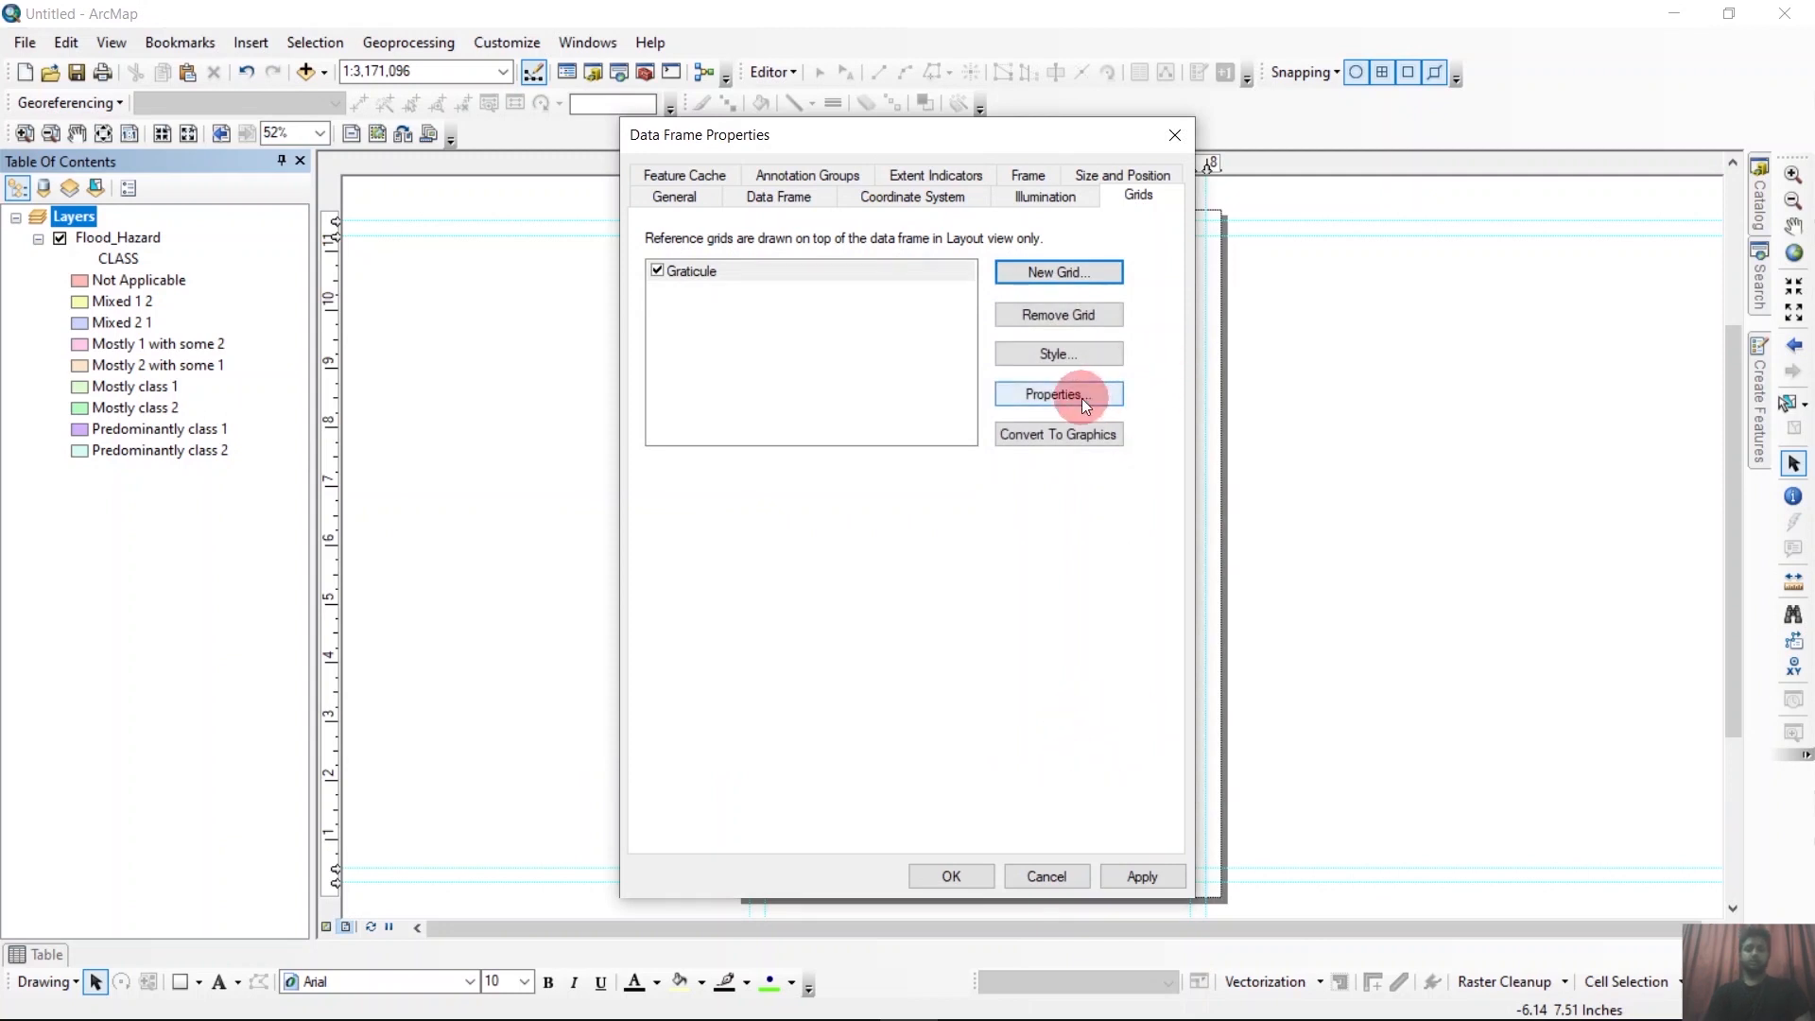
Turn off the bottom and right major division ticks in the graticule's axes properties.
left_click(1082, 399)
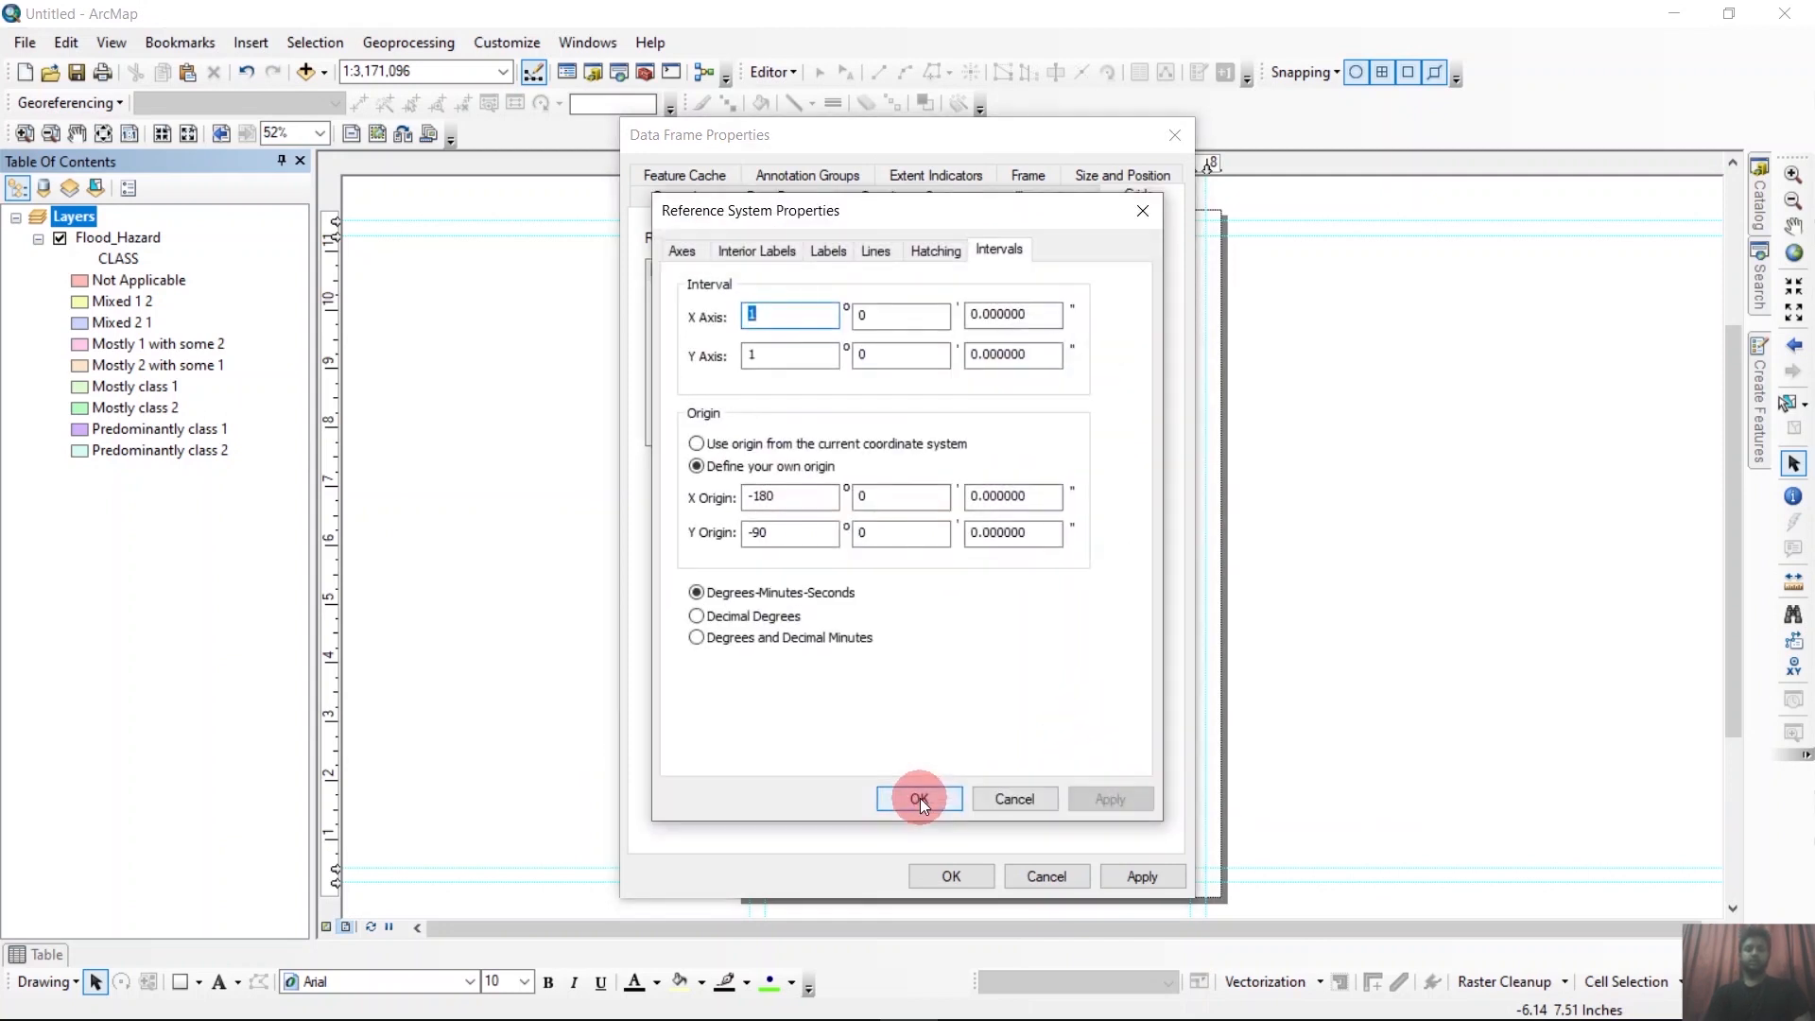
left_click(698, 252)
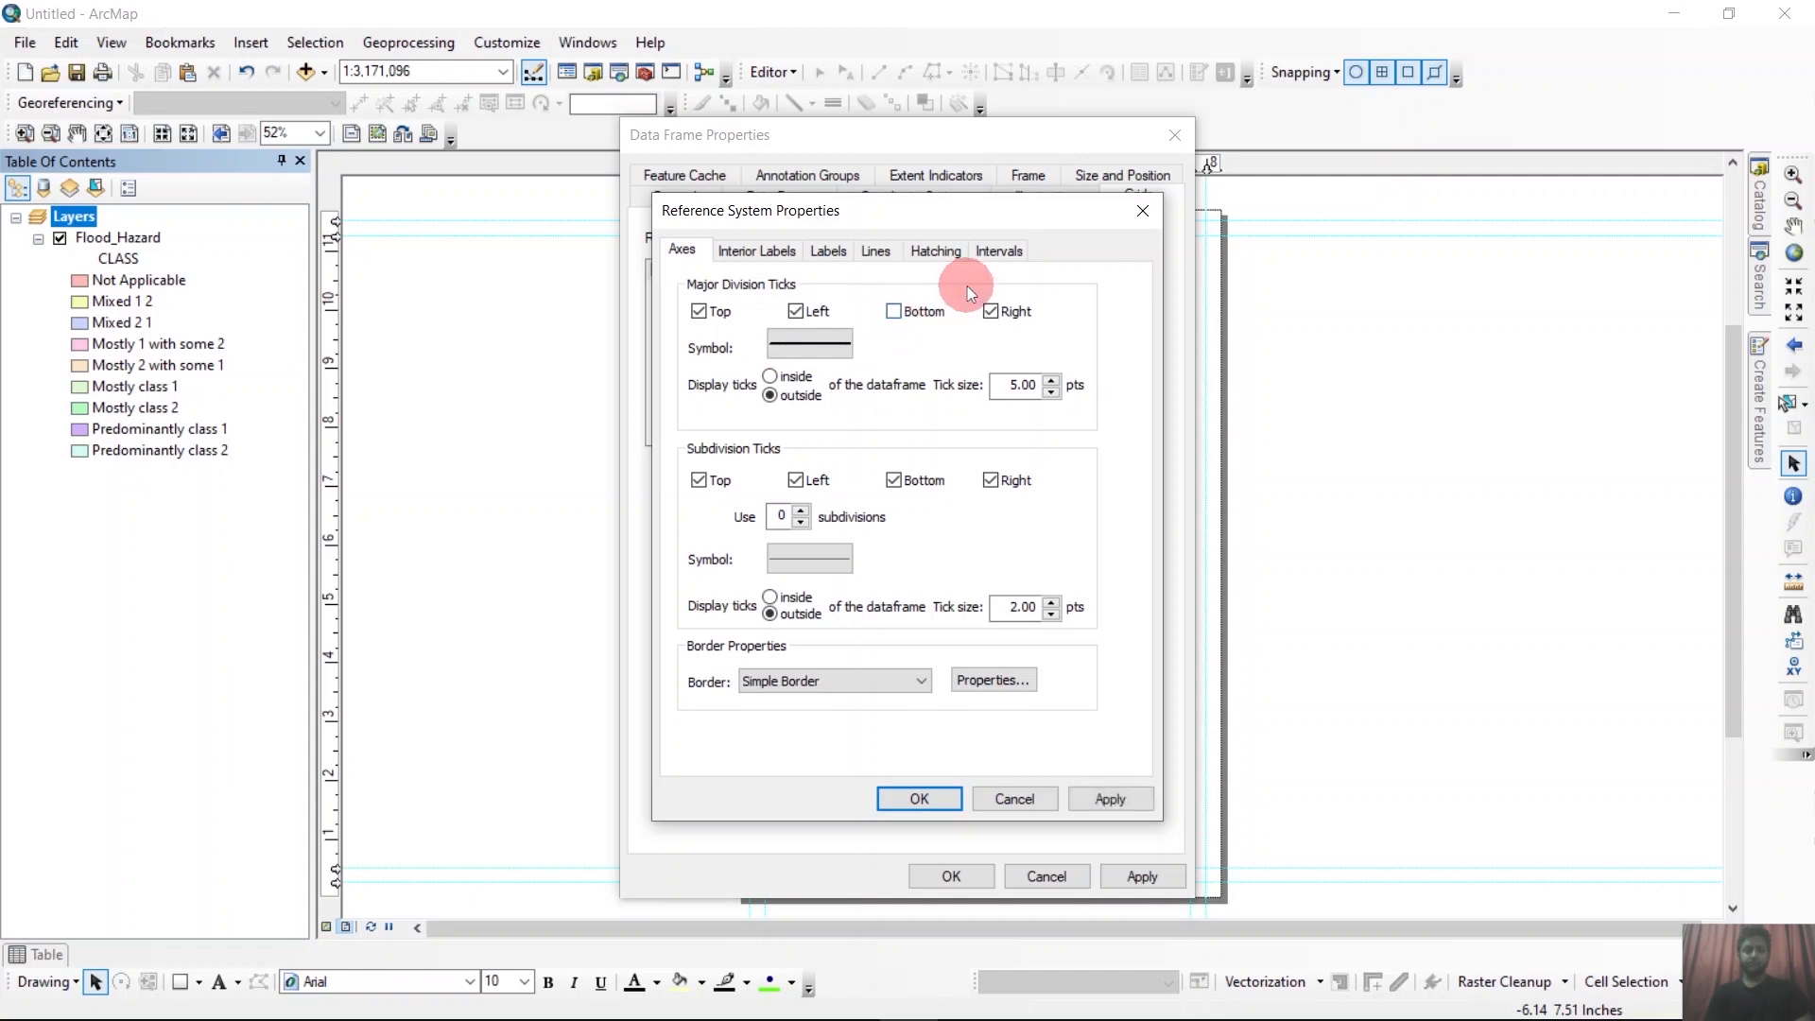
left_click(992, 313)
Set the graticule labels to size 9 with vertical left labels, and turn off labels on the bottom and right axes.
left_click(781, 261)
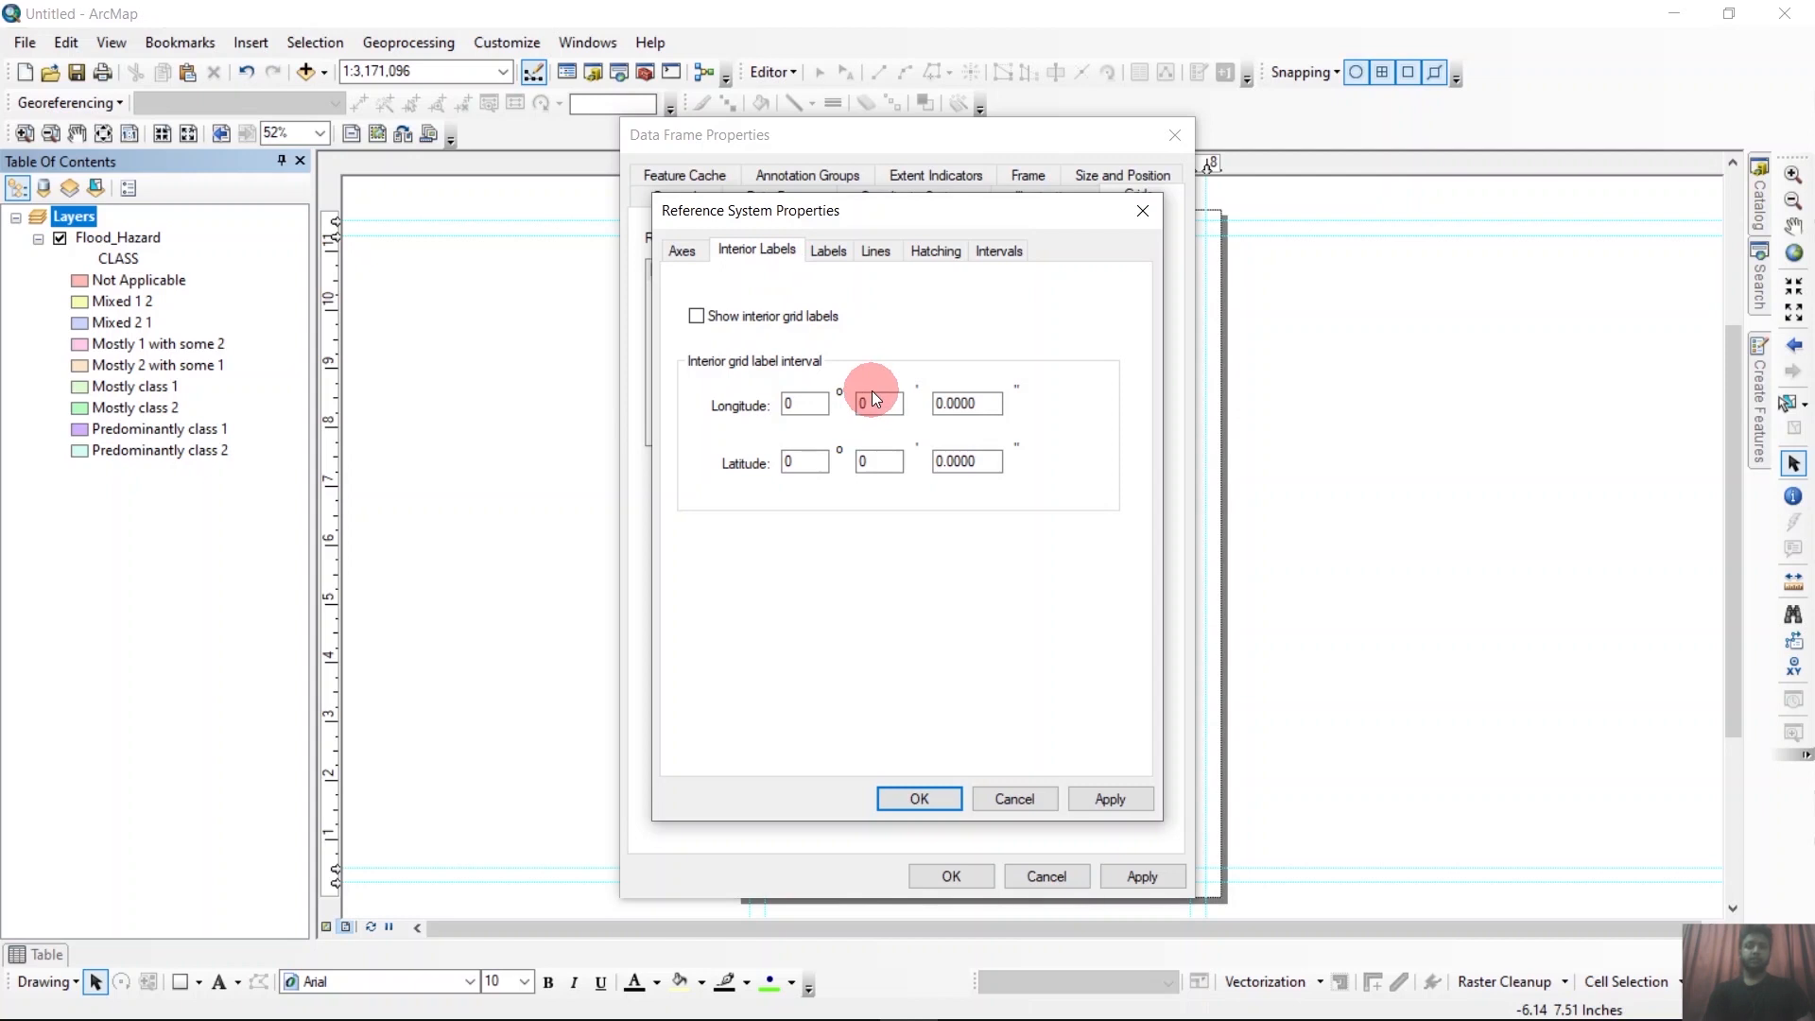
left_click(838, 251)
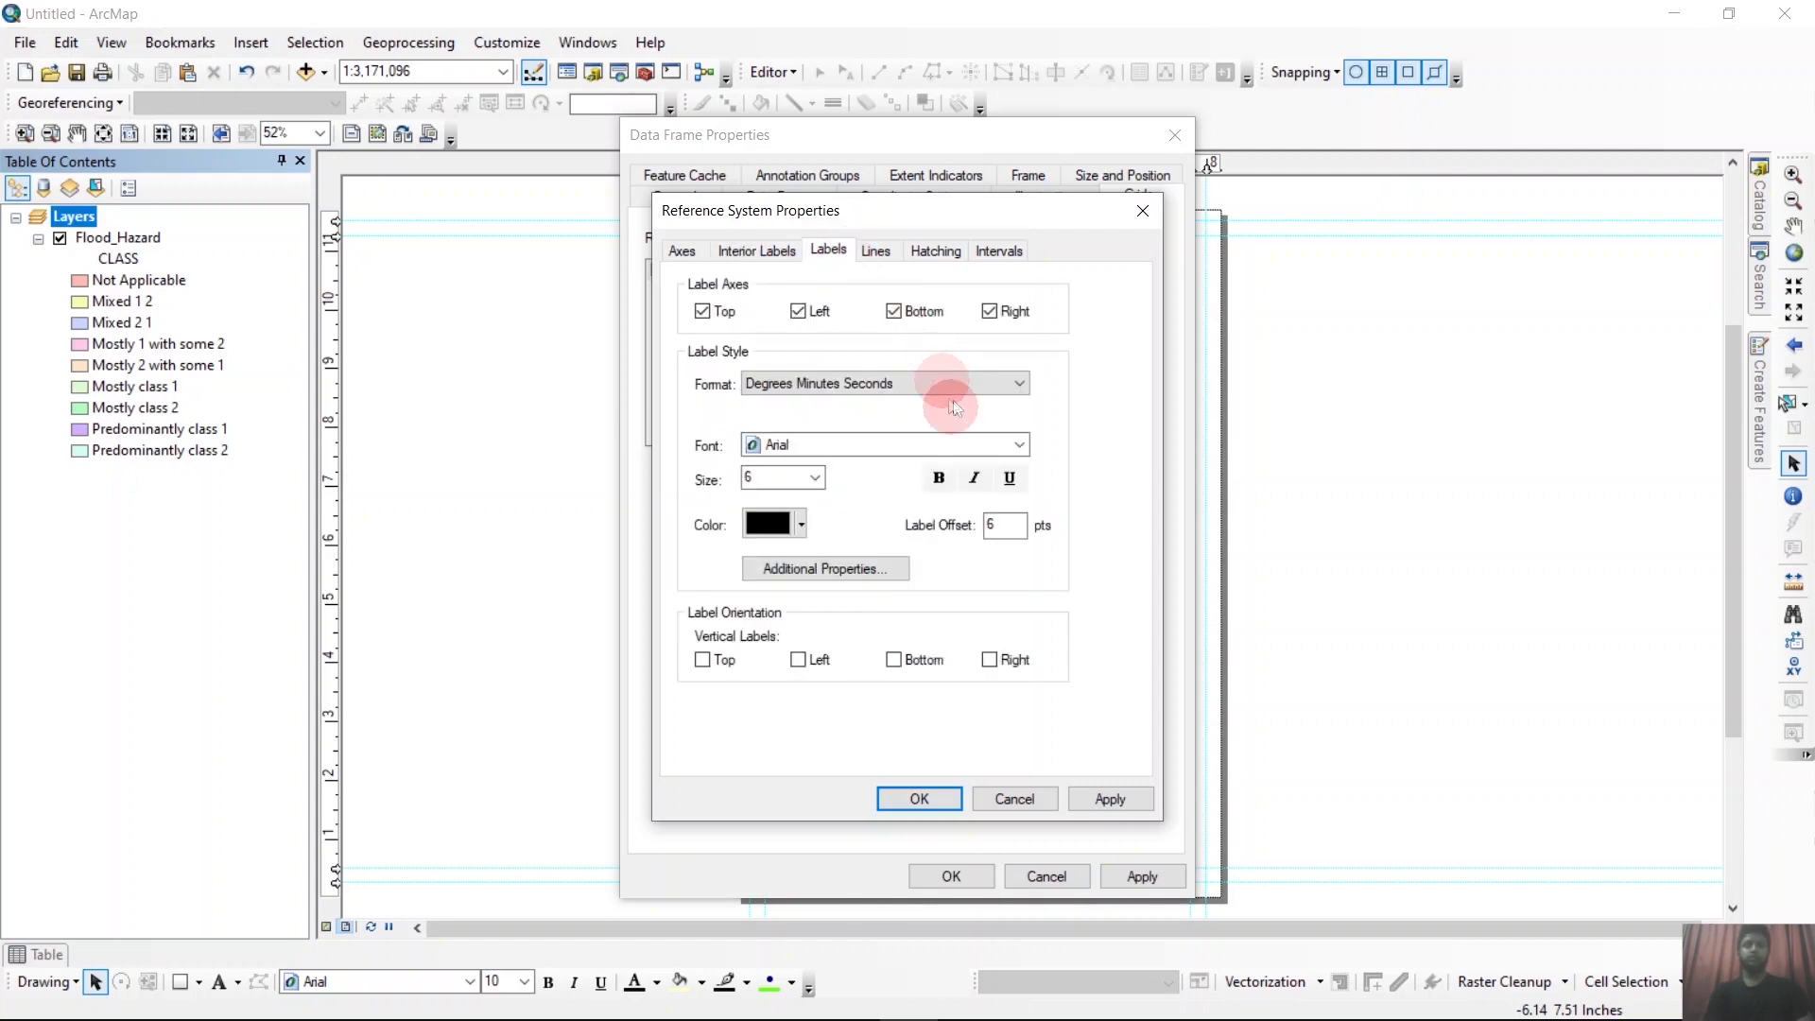
left_click(813, 477)
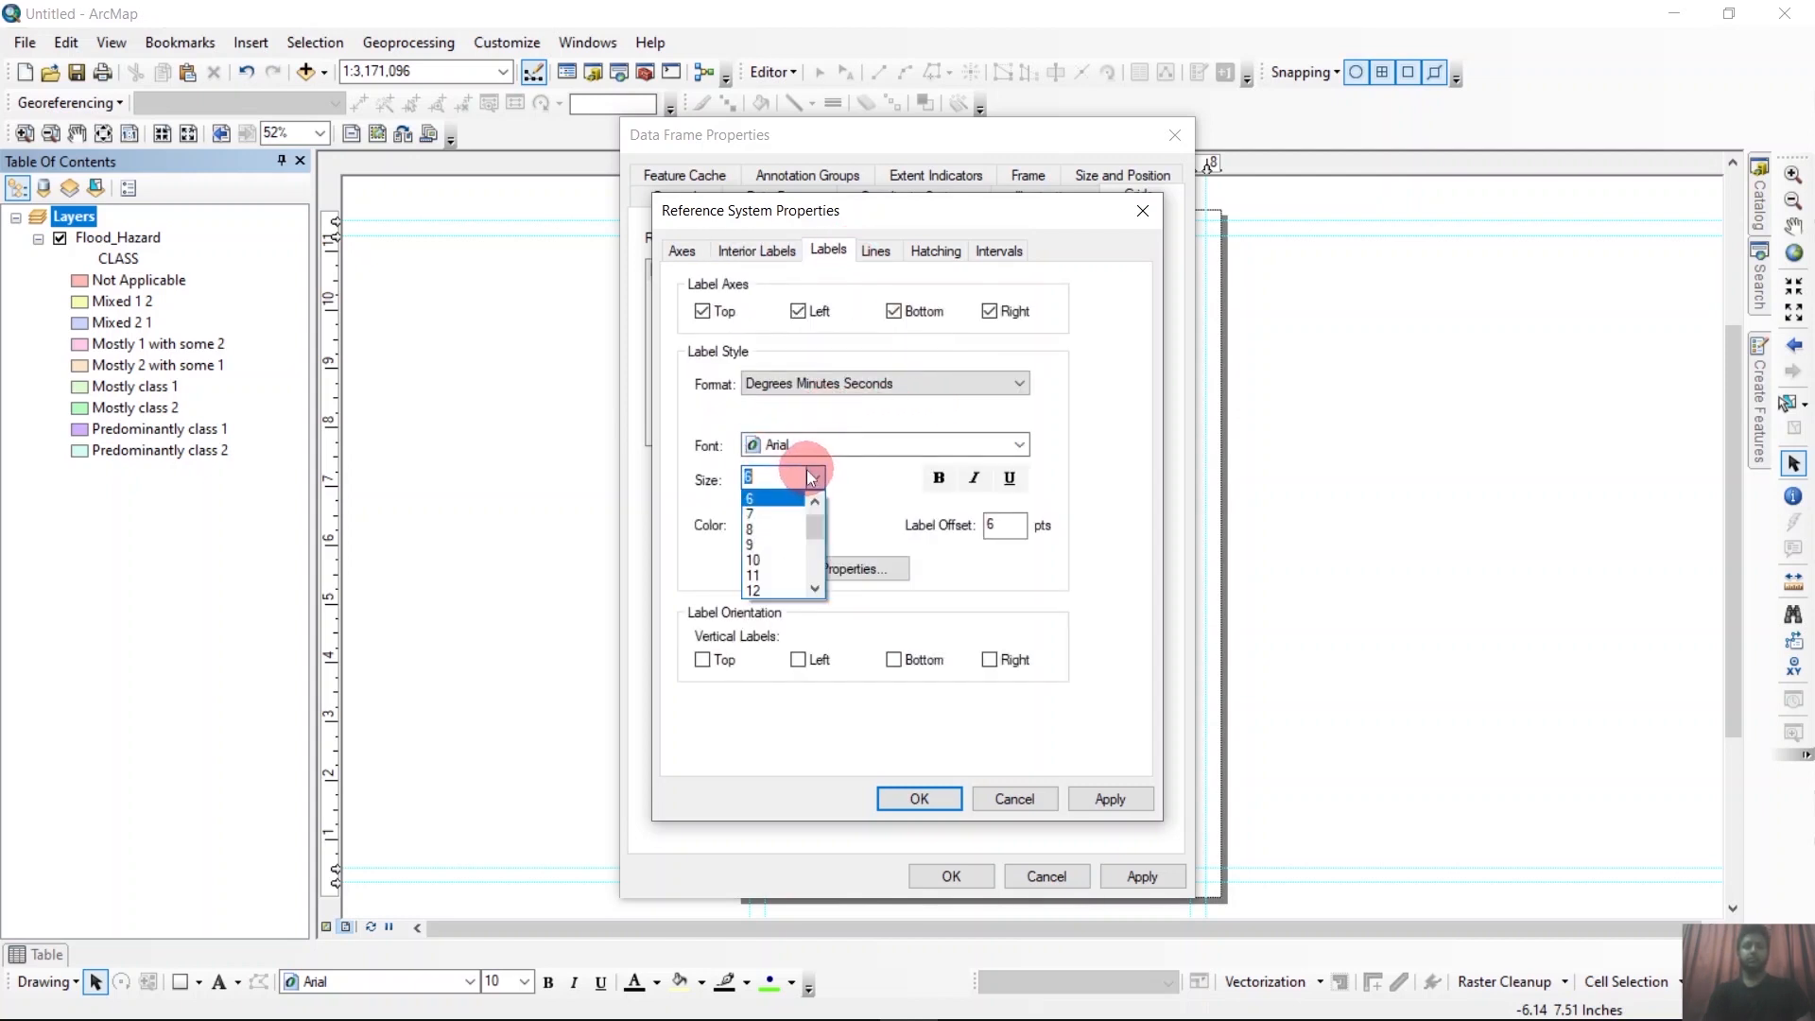
left_click(769, 545)
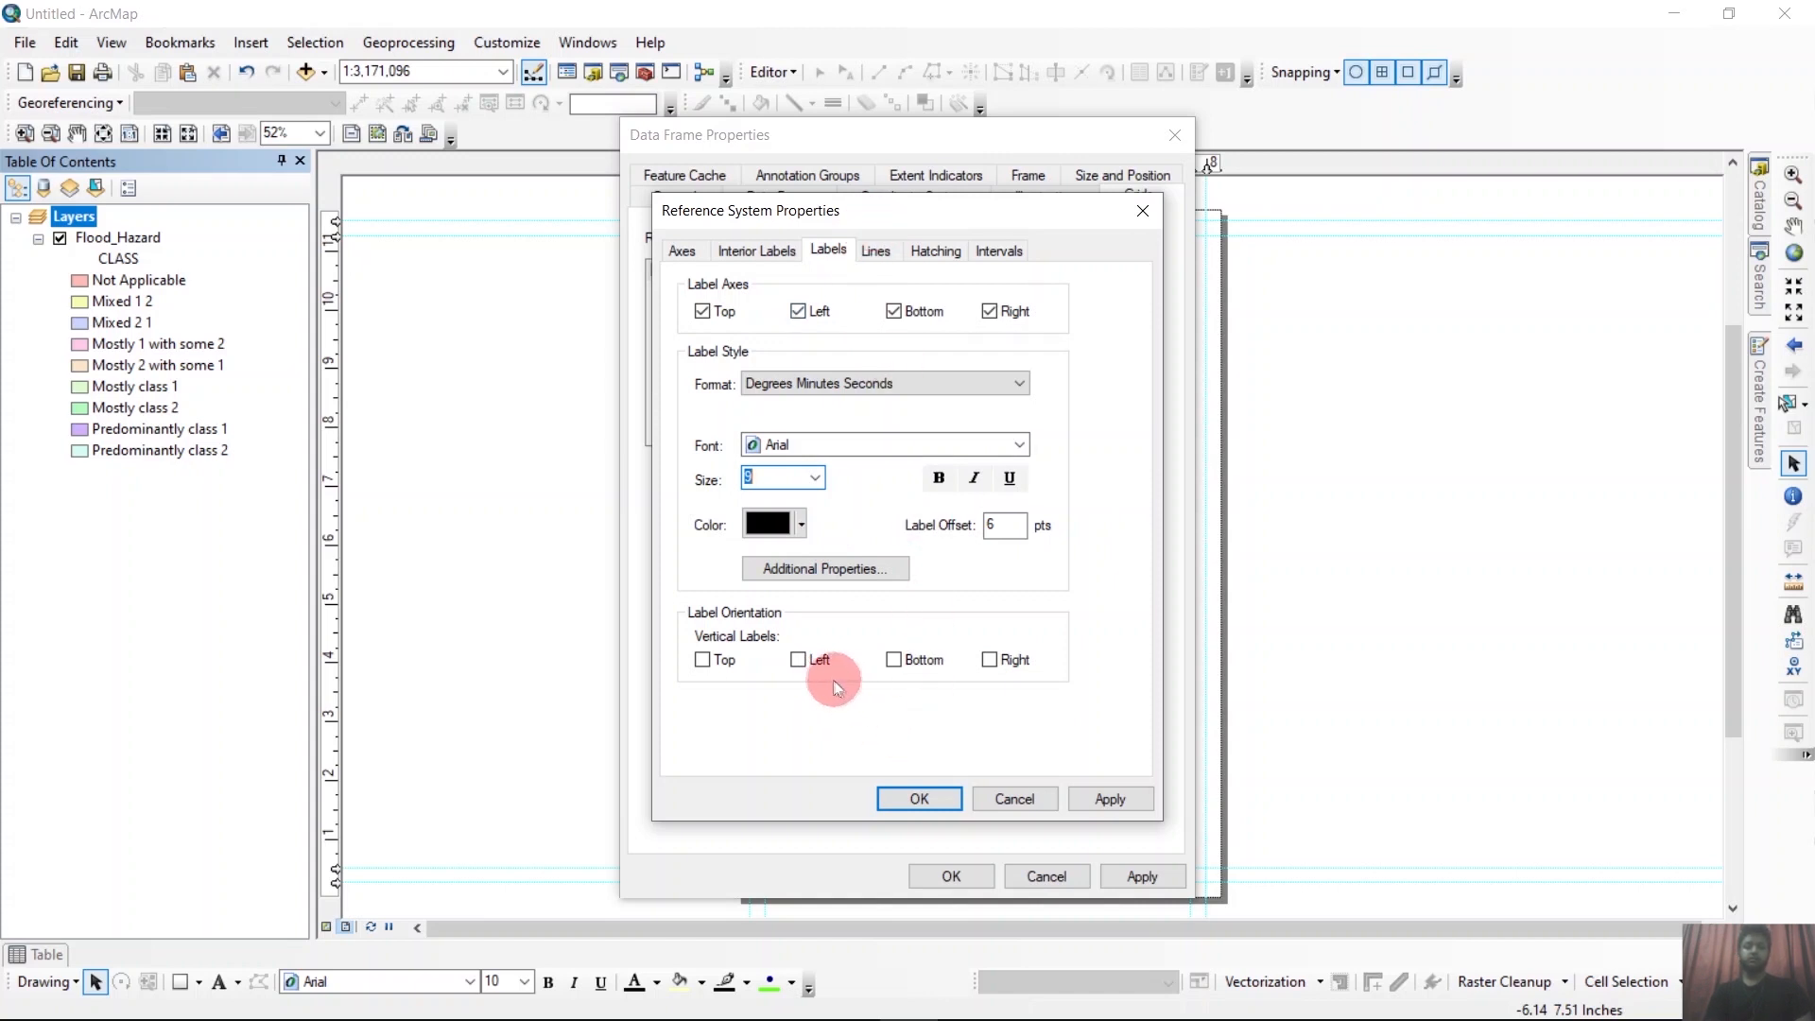
left_click(807, 666)
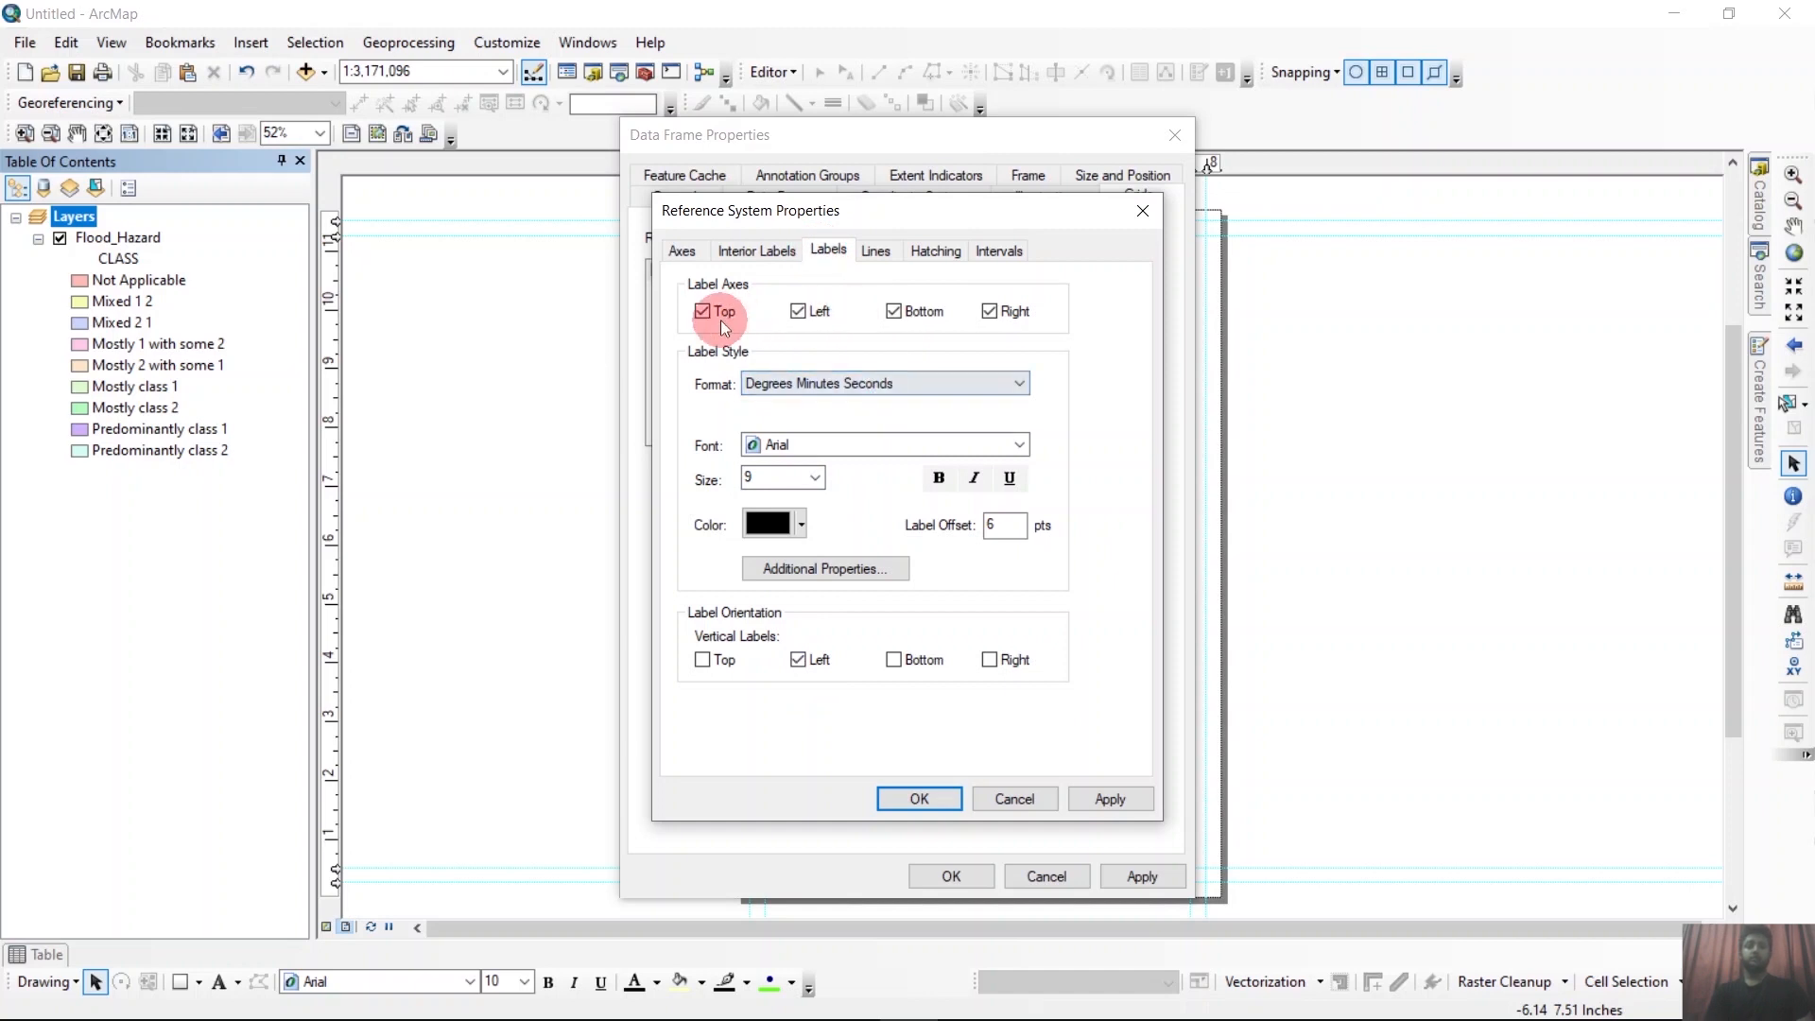
left_click(895, 312)
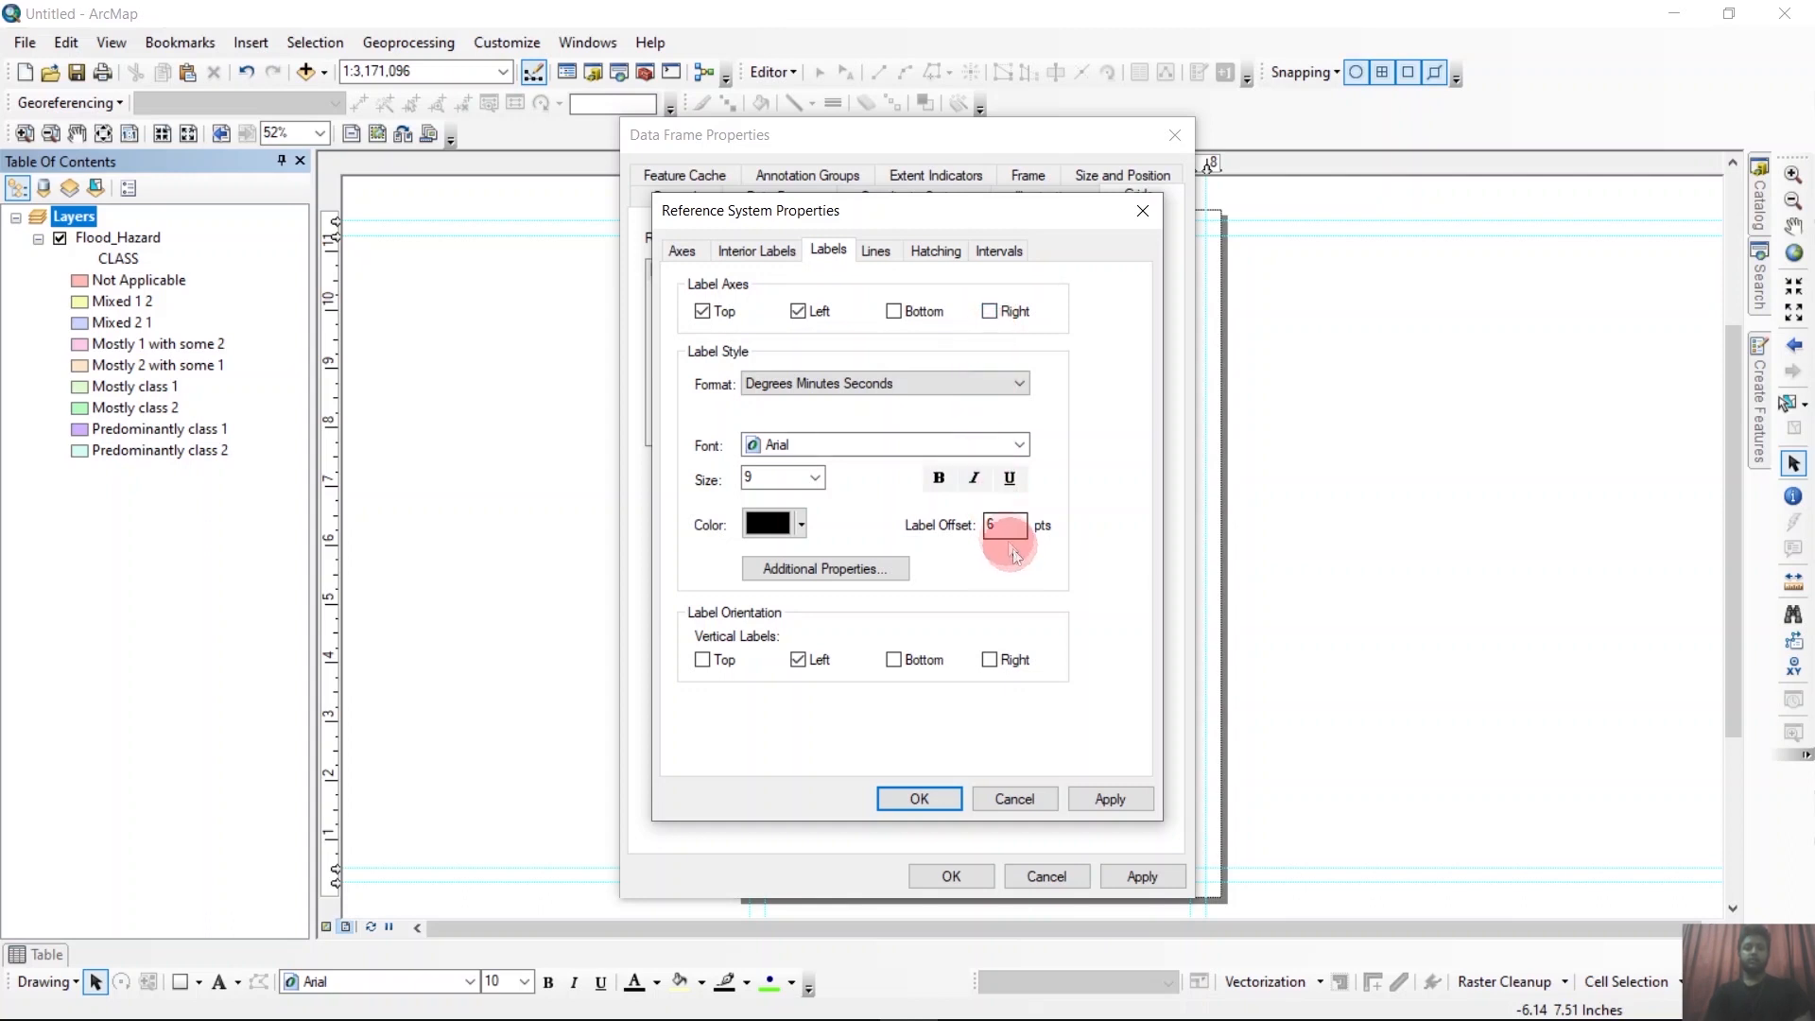
Set the graticule to show no lines or ticks, and set its X and Y axis intervals to 1° 30'.
left_click(872, 255)
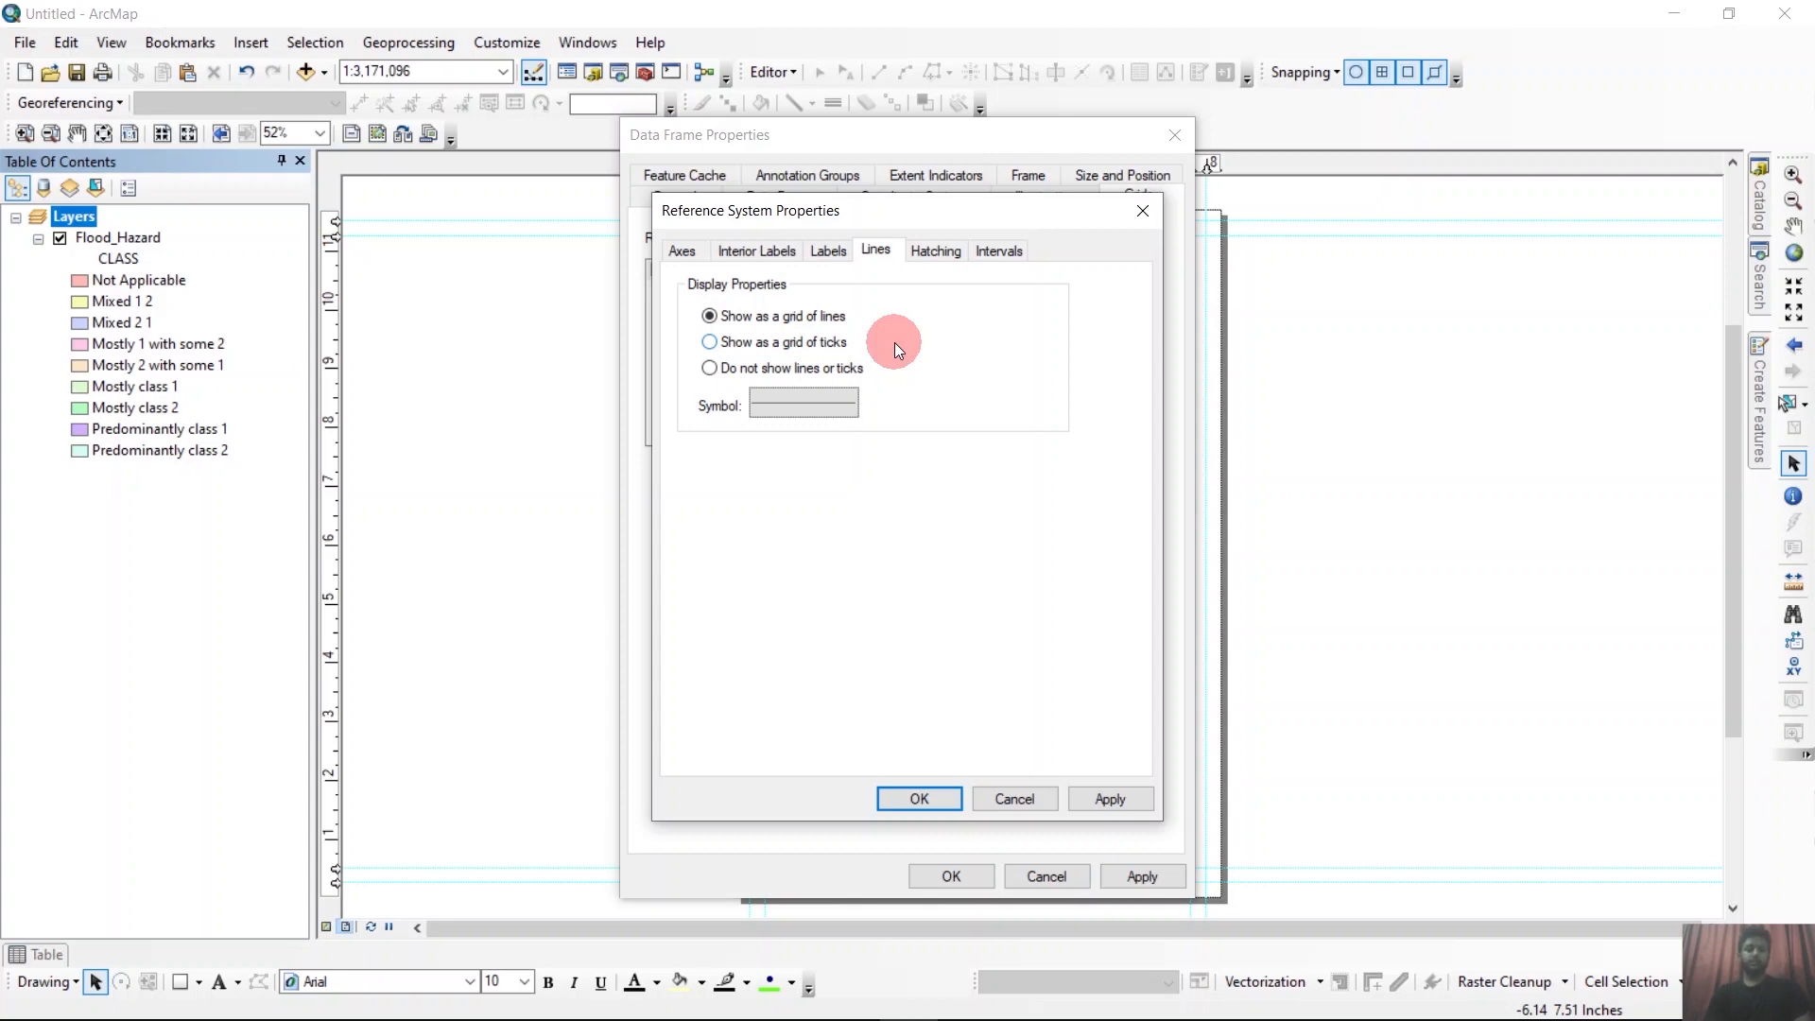
left_click(791, 368)
left_click(1002, 250)
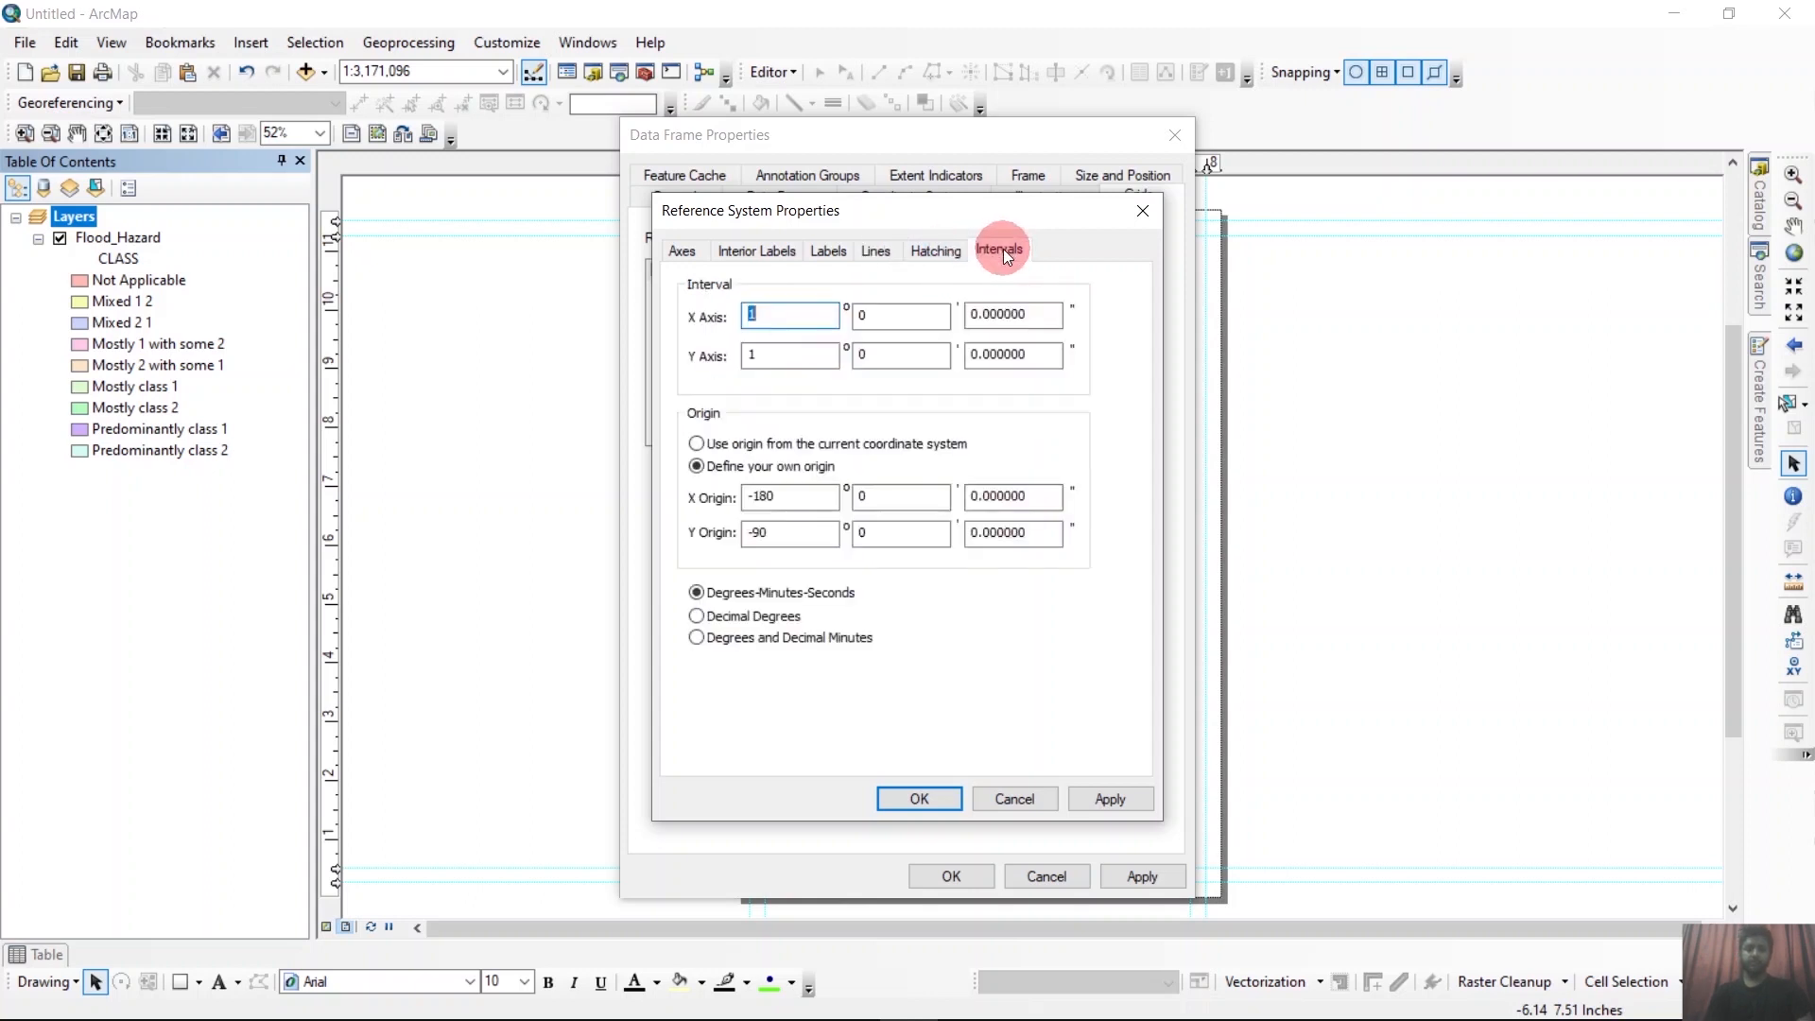
left_click(884, 315)
left_click_drag(868, 313, 853, 314)
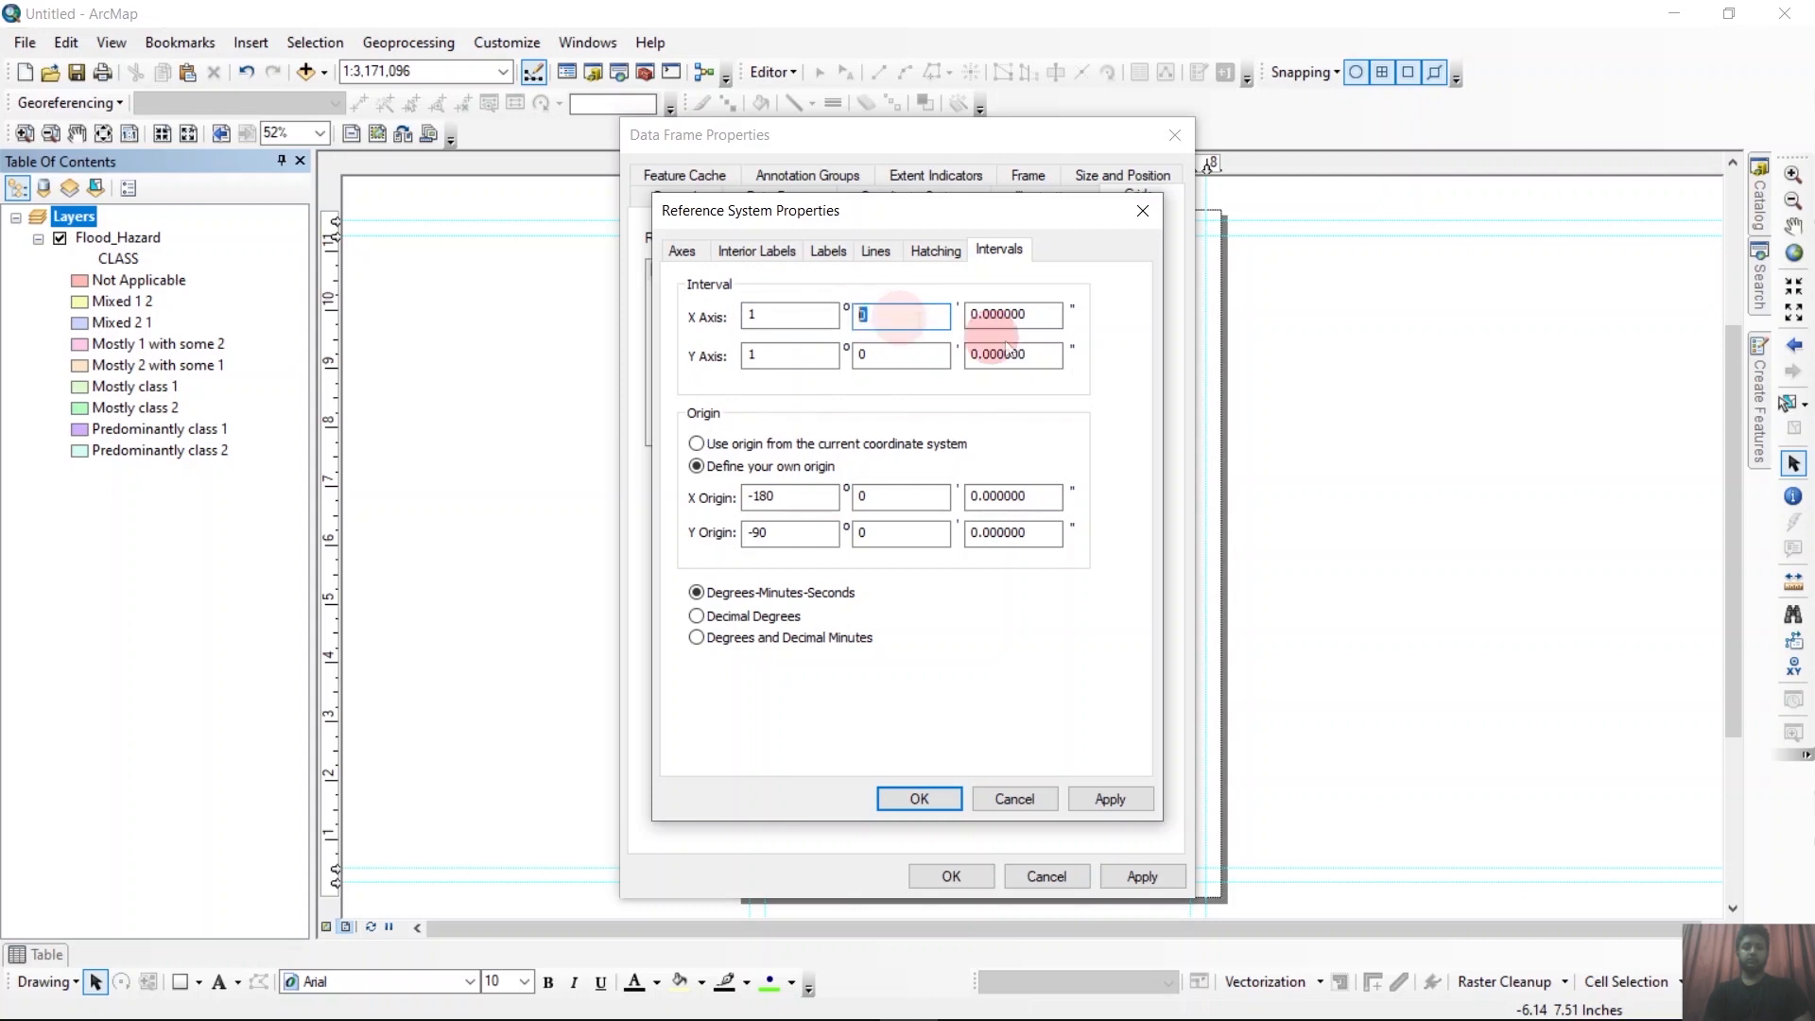
type("30")
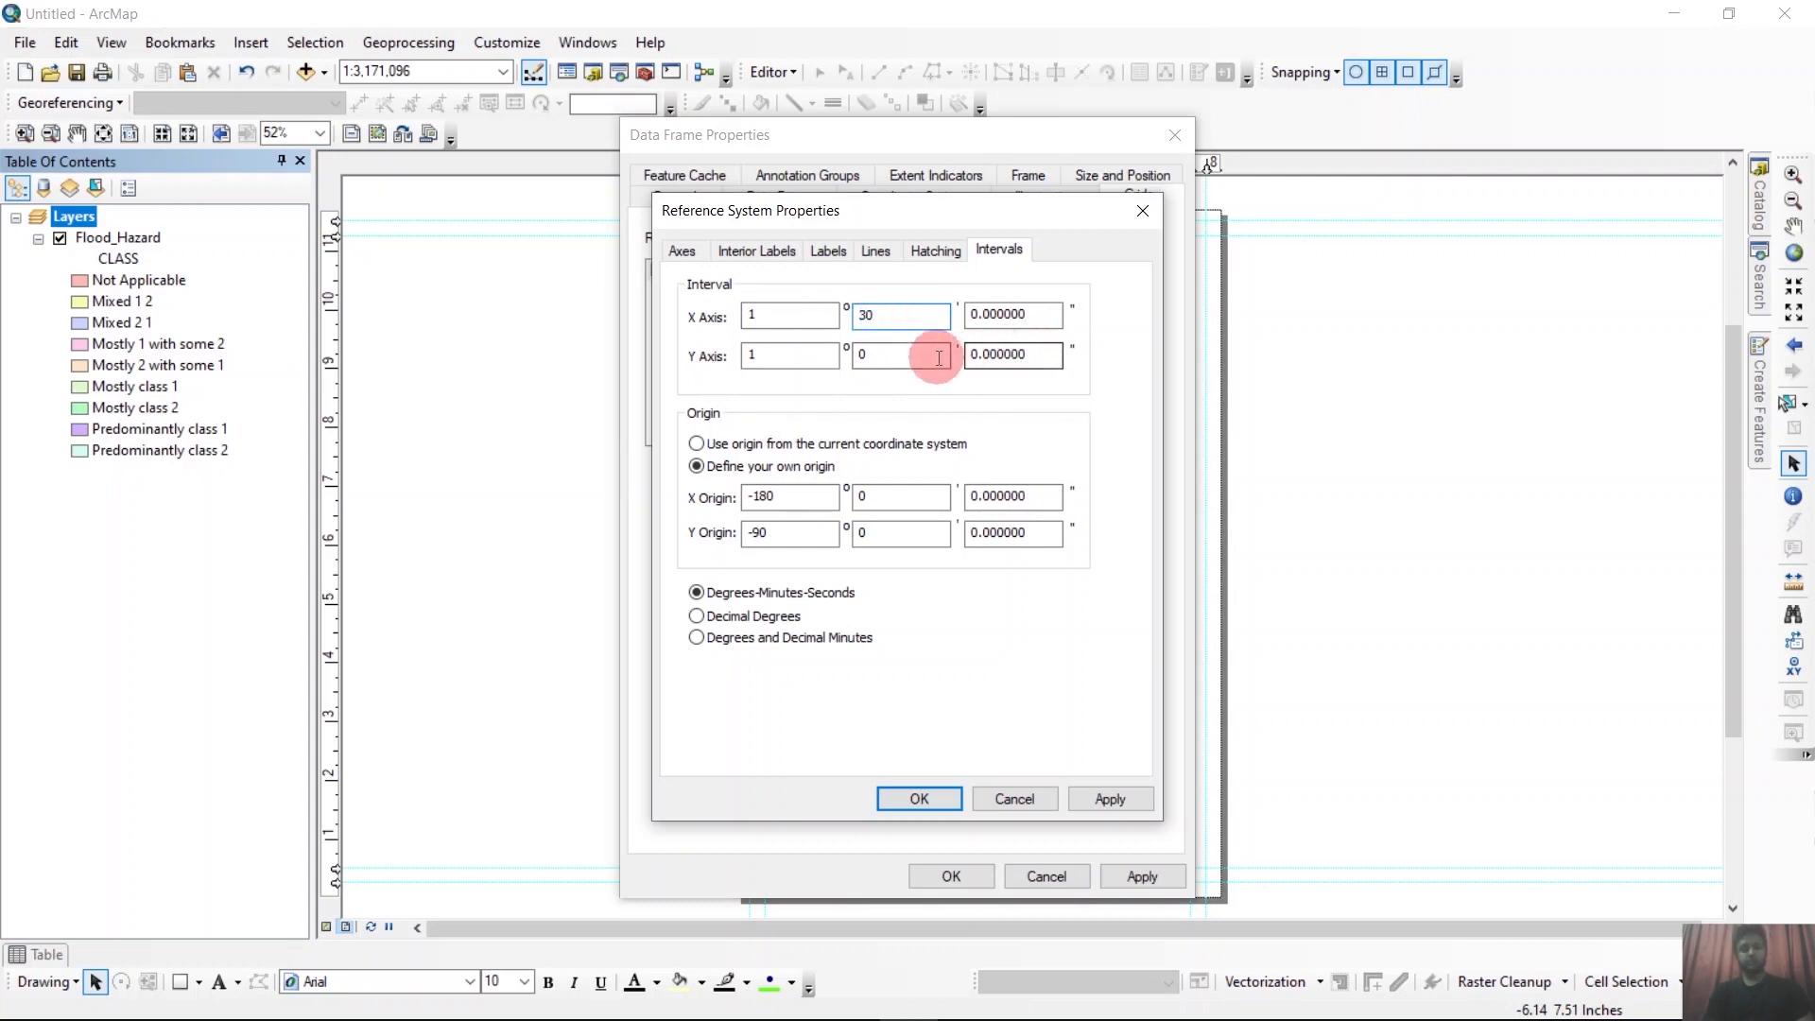
left_click(868, 356)
left_click_drag(867, 356, 855, 356)
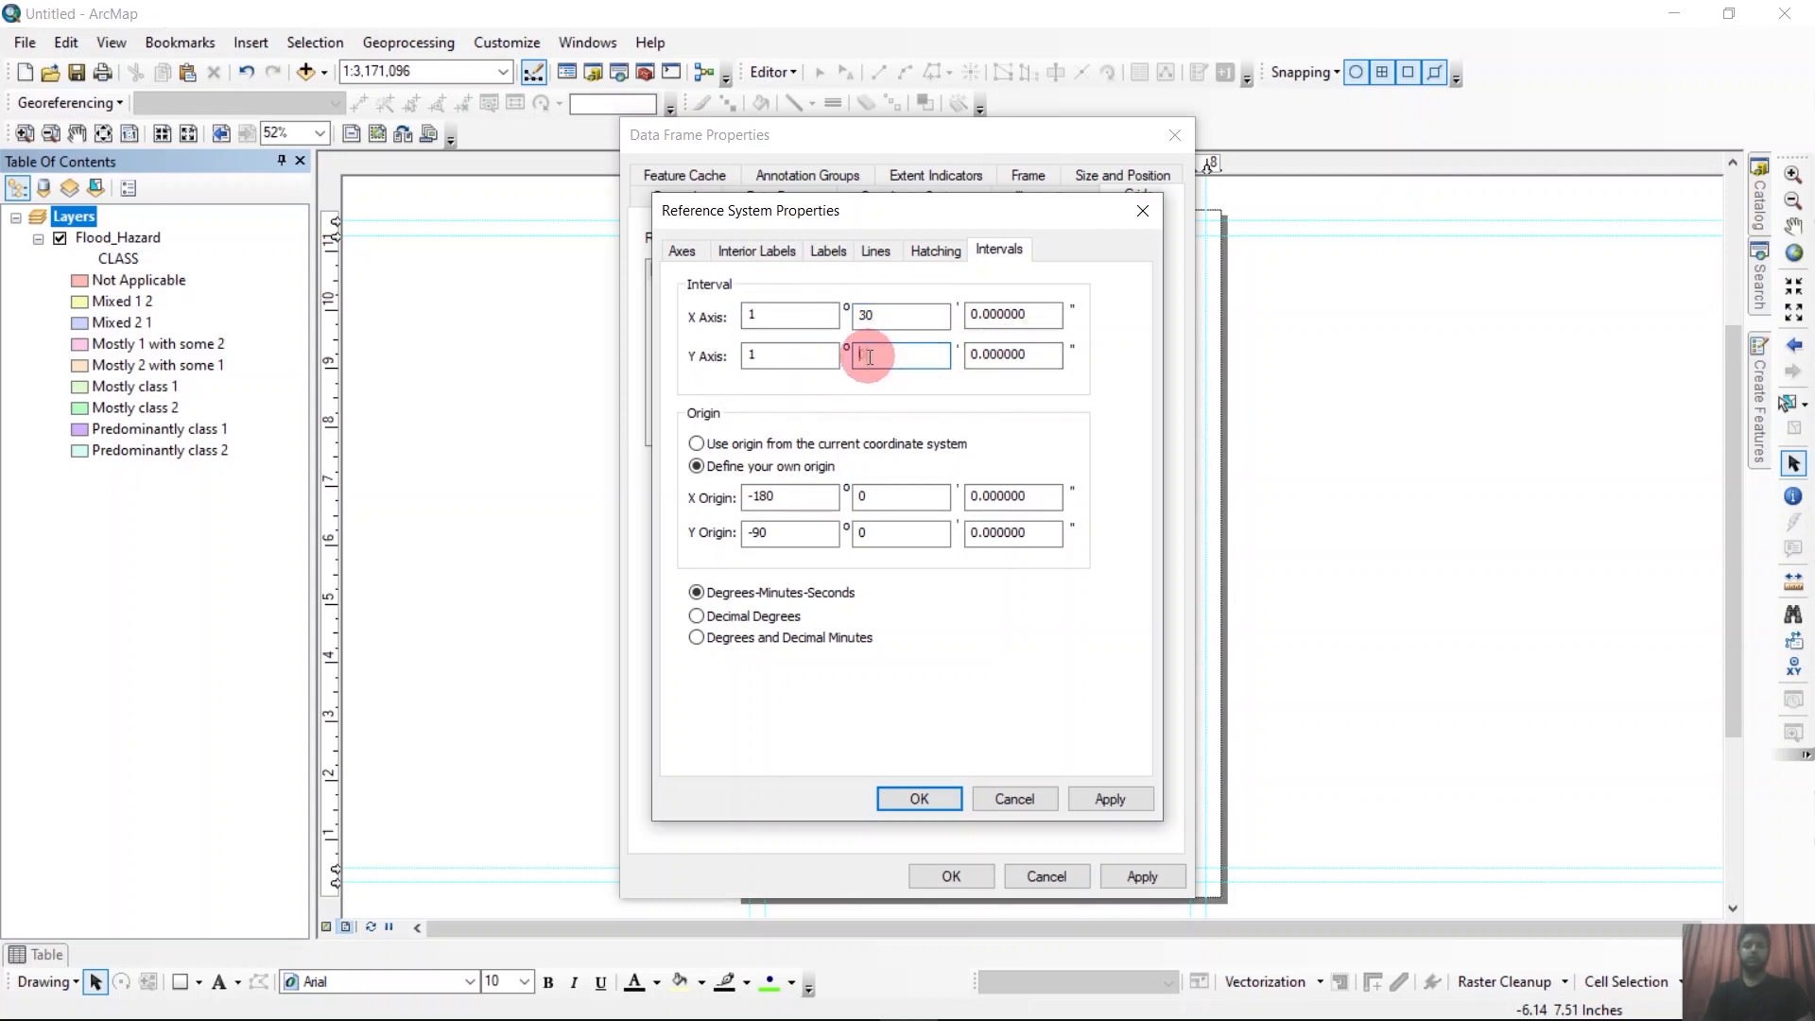
type("30")
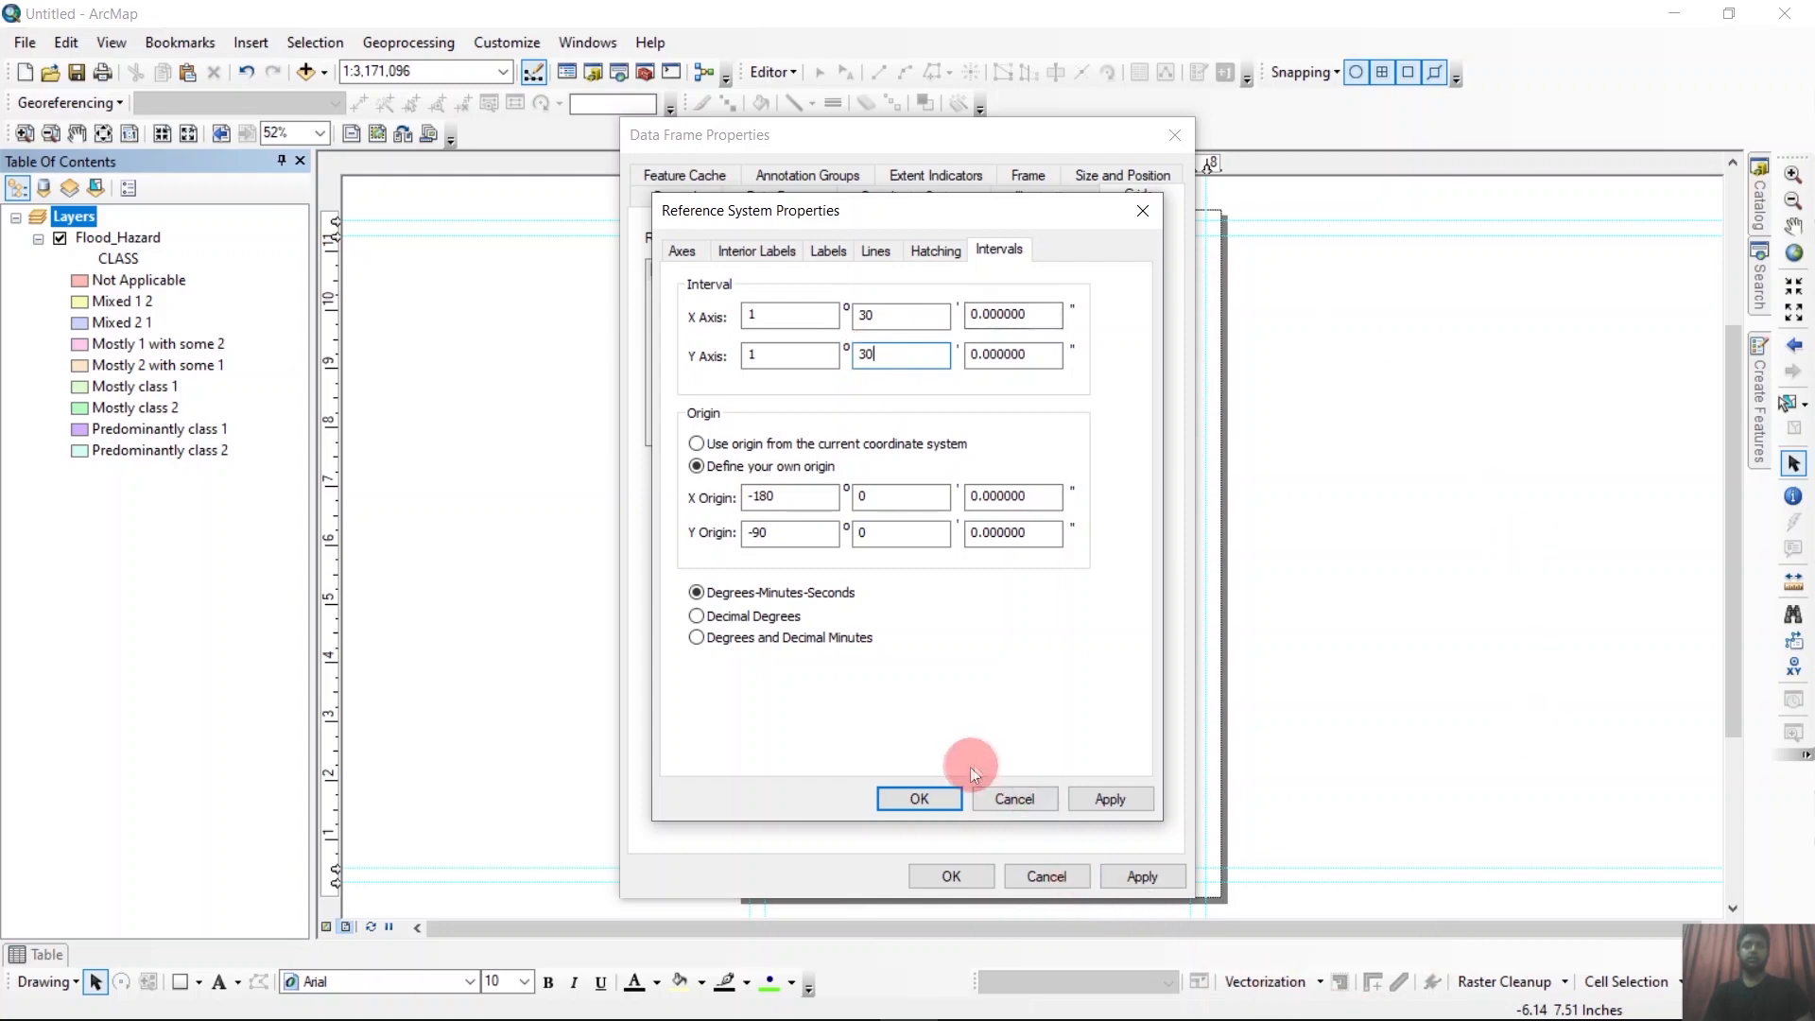
left_click(934, 799)
left_click(951, 877)
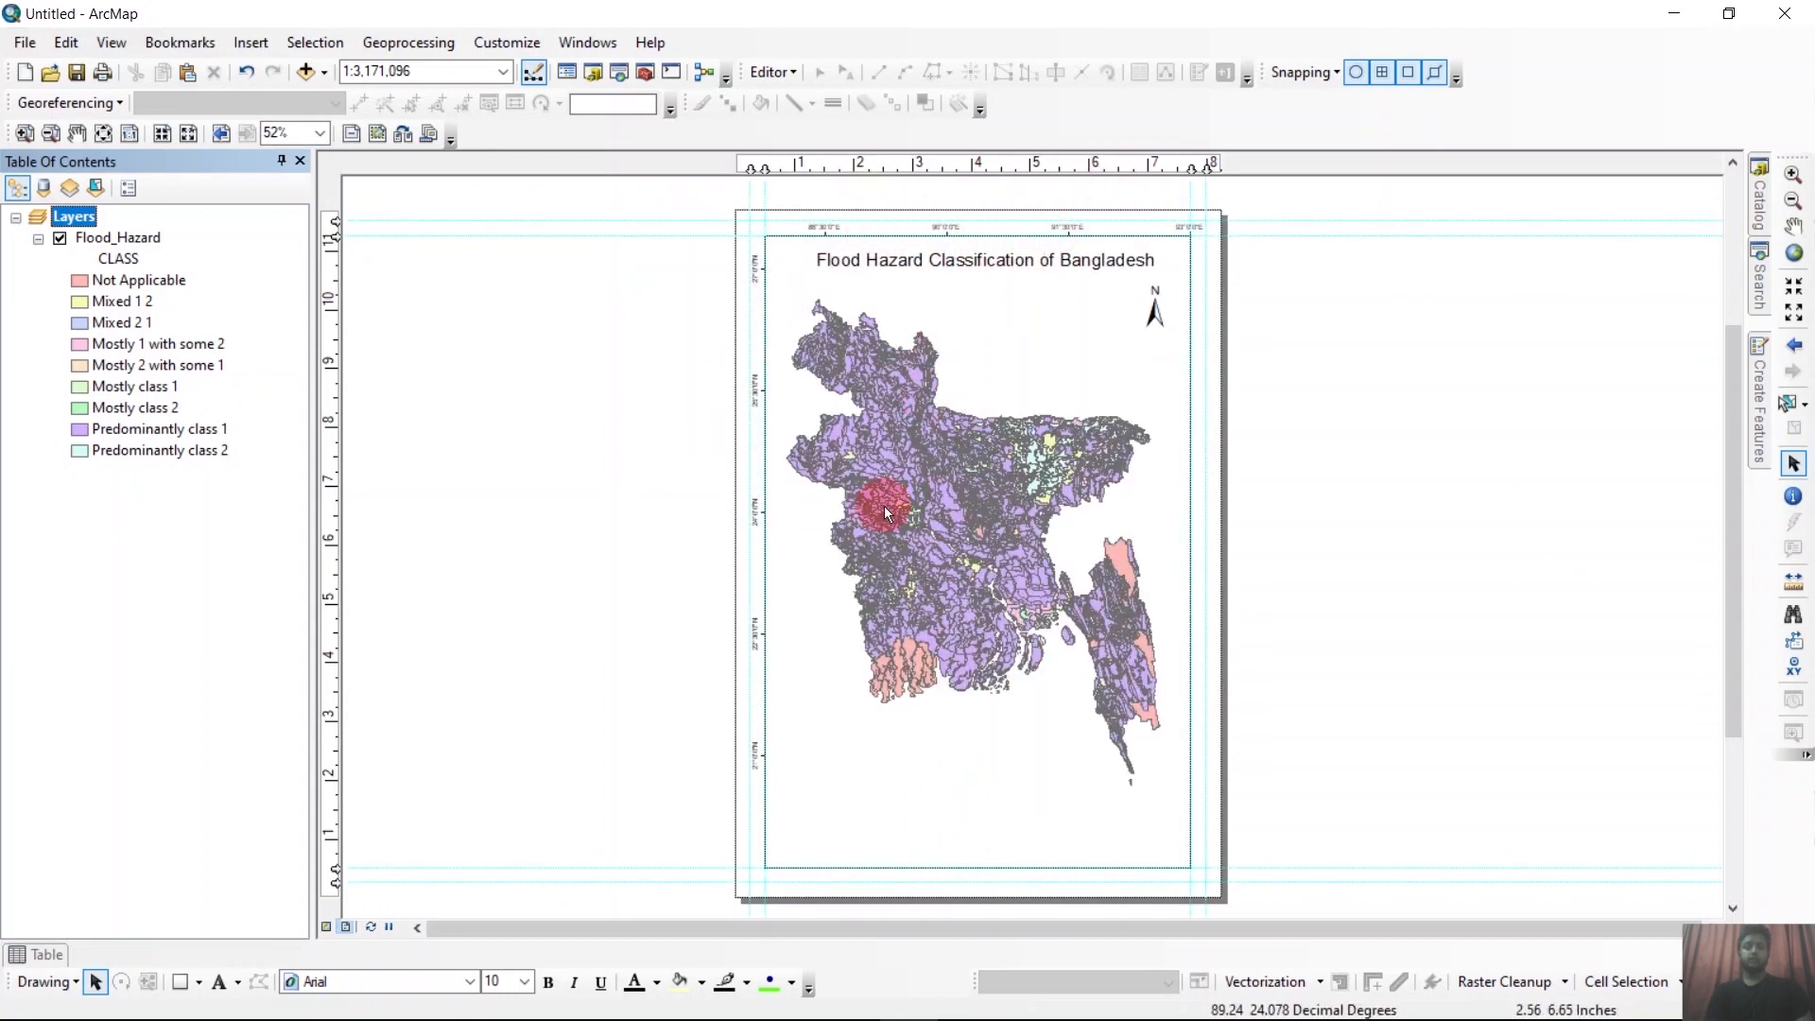
Change the minutes of the graticule's X and Y axis intervals to 60 and apply them to the Layers data frame.
scroll(754, 232, "down", 1)
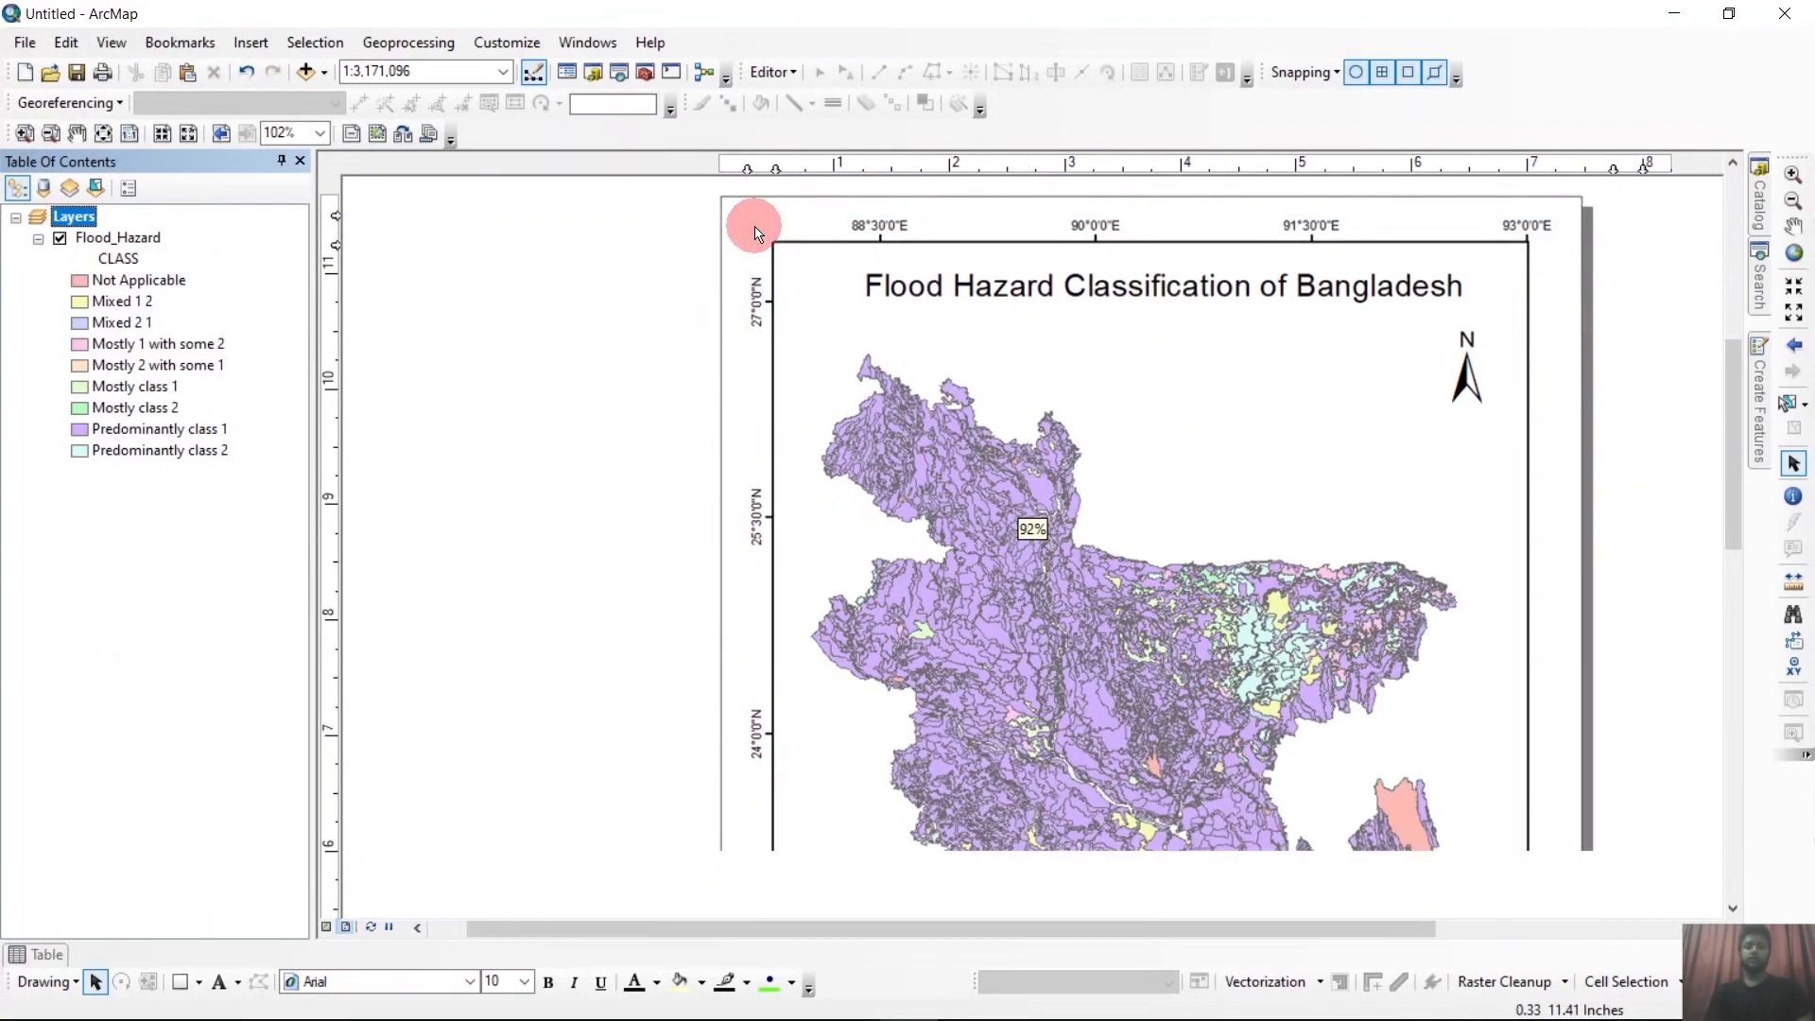
scroll(773, 234, "up", 1)
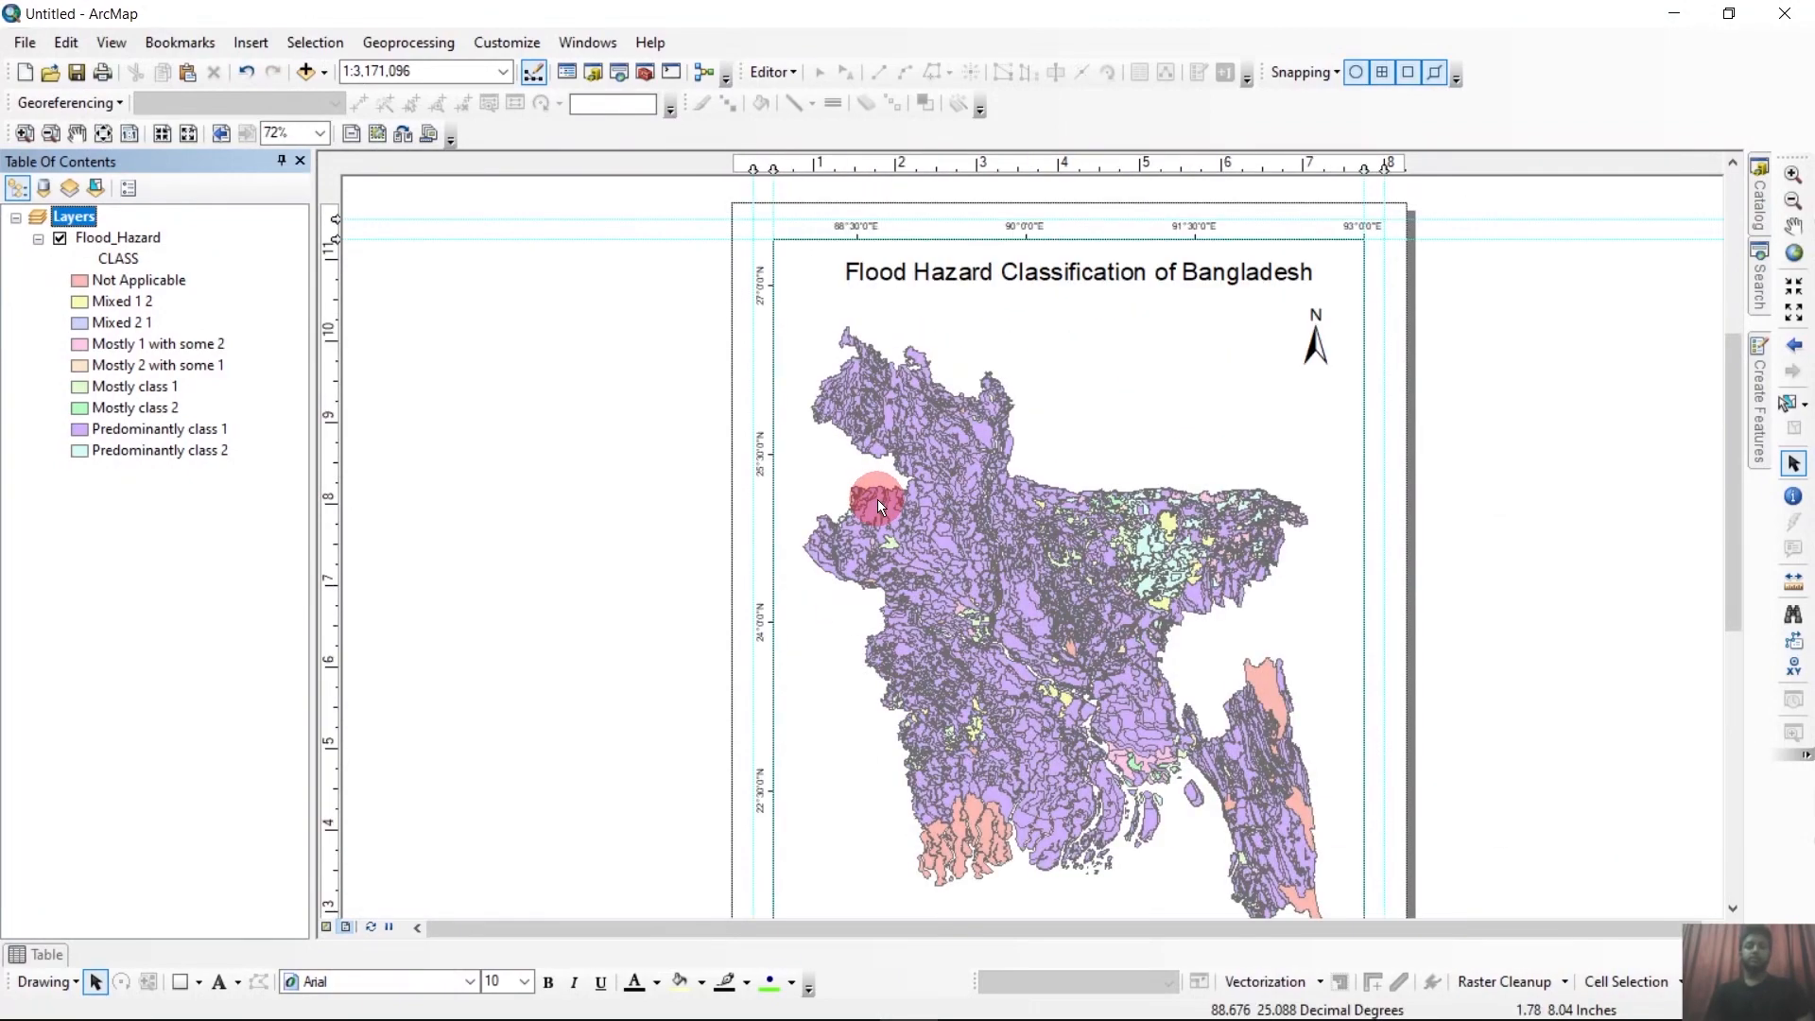
scroll(815, 495, "up", 1)
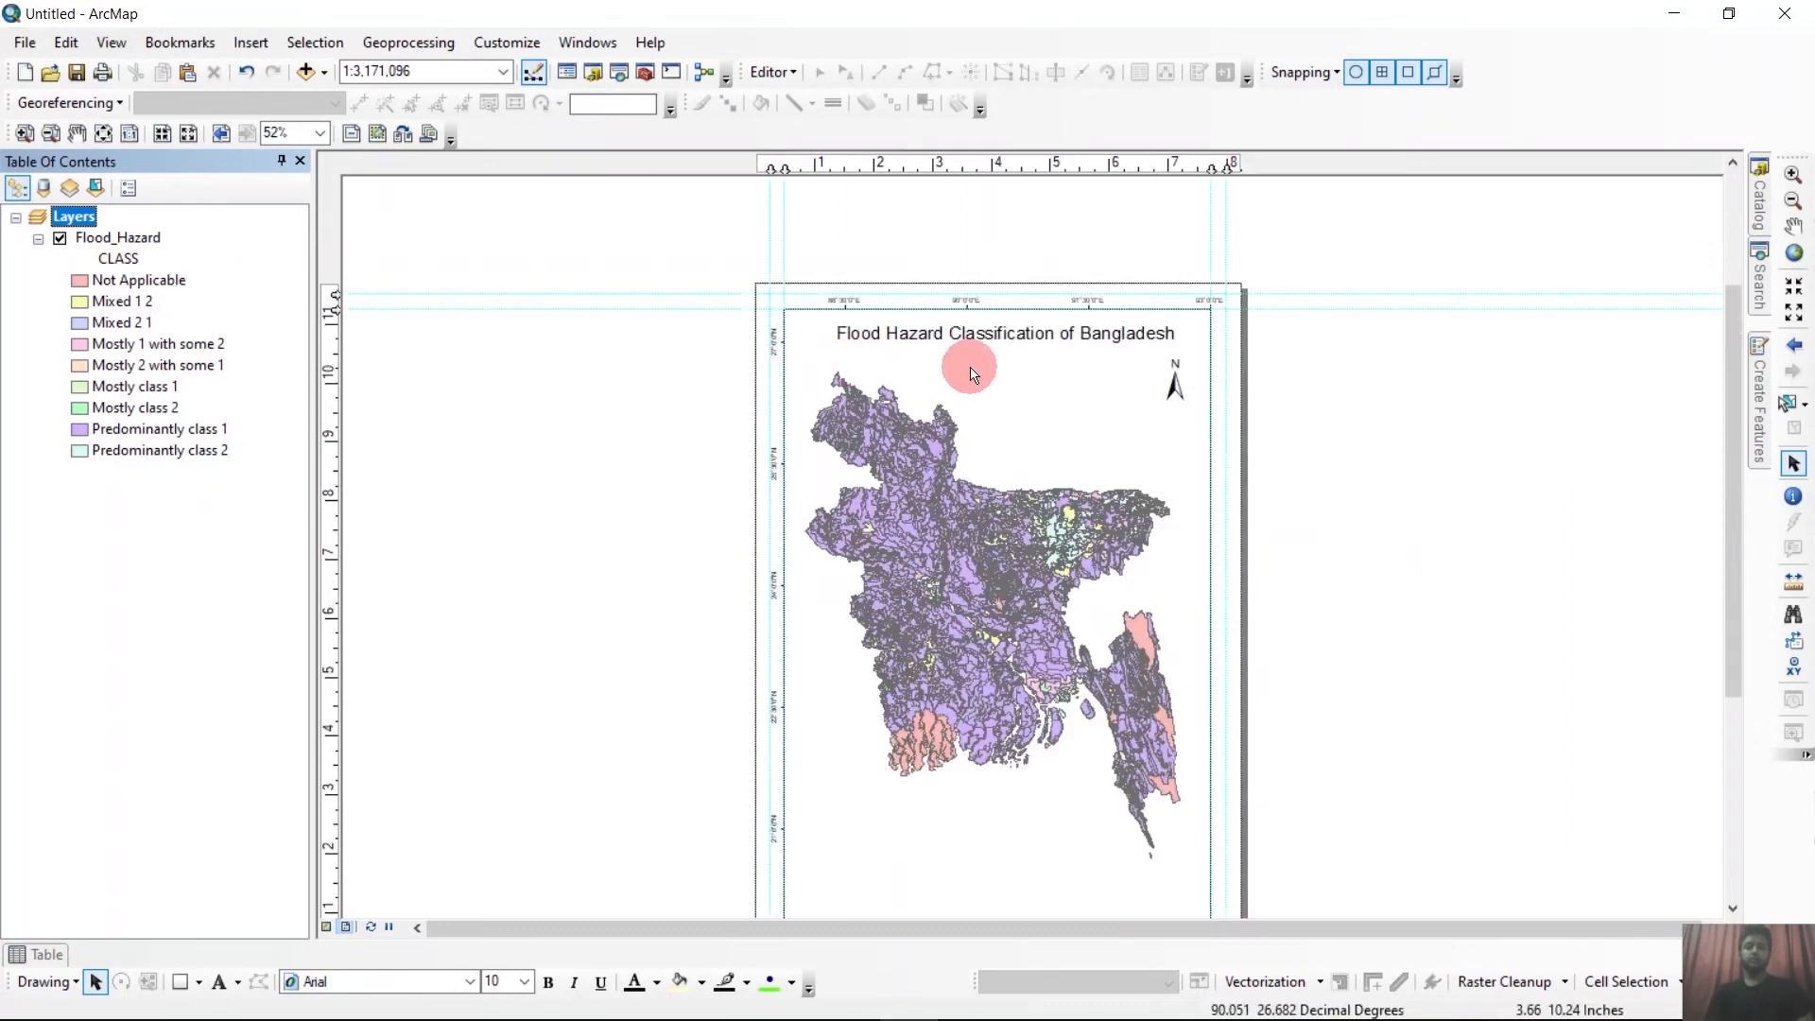
scroll(671, 298, "up", 1)
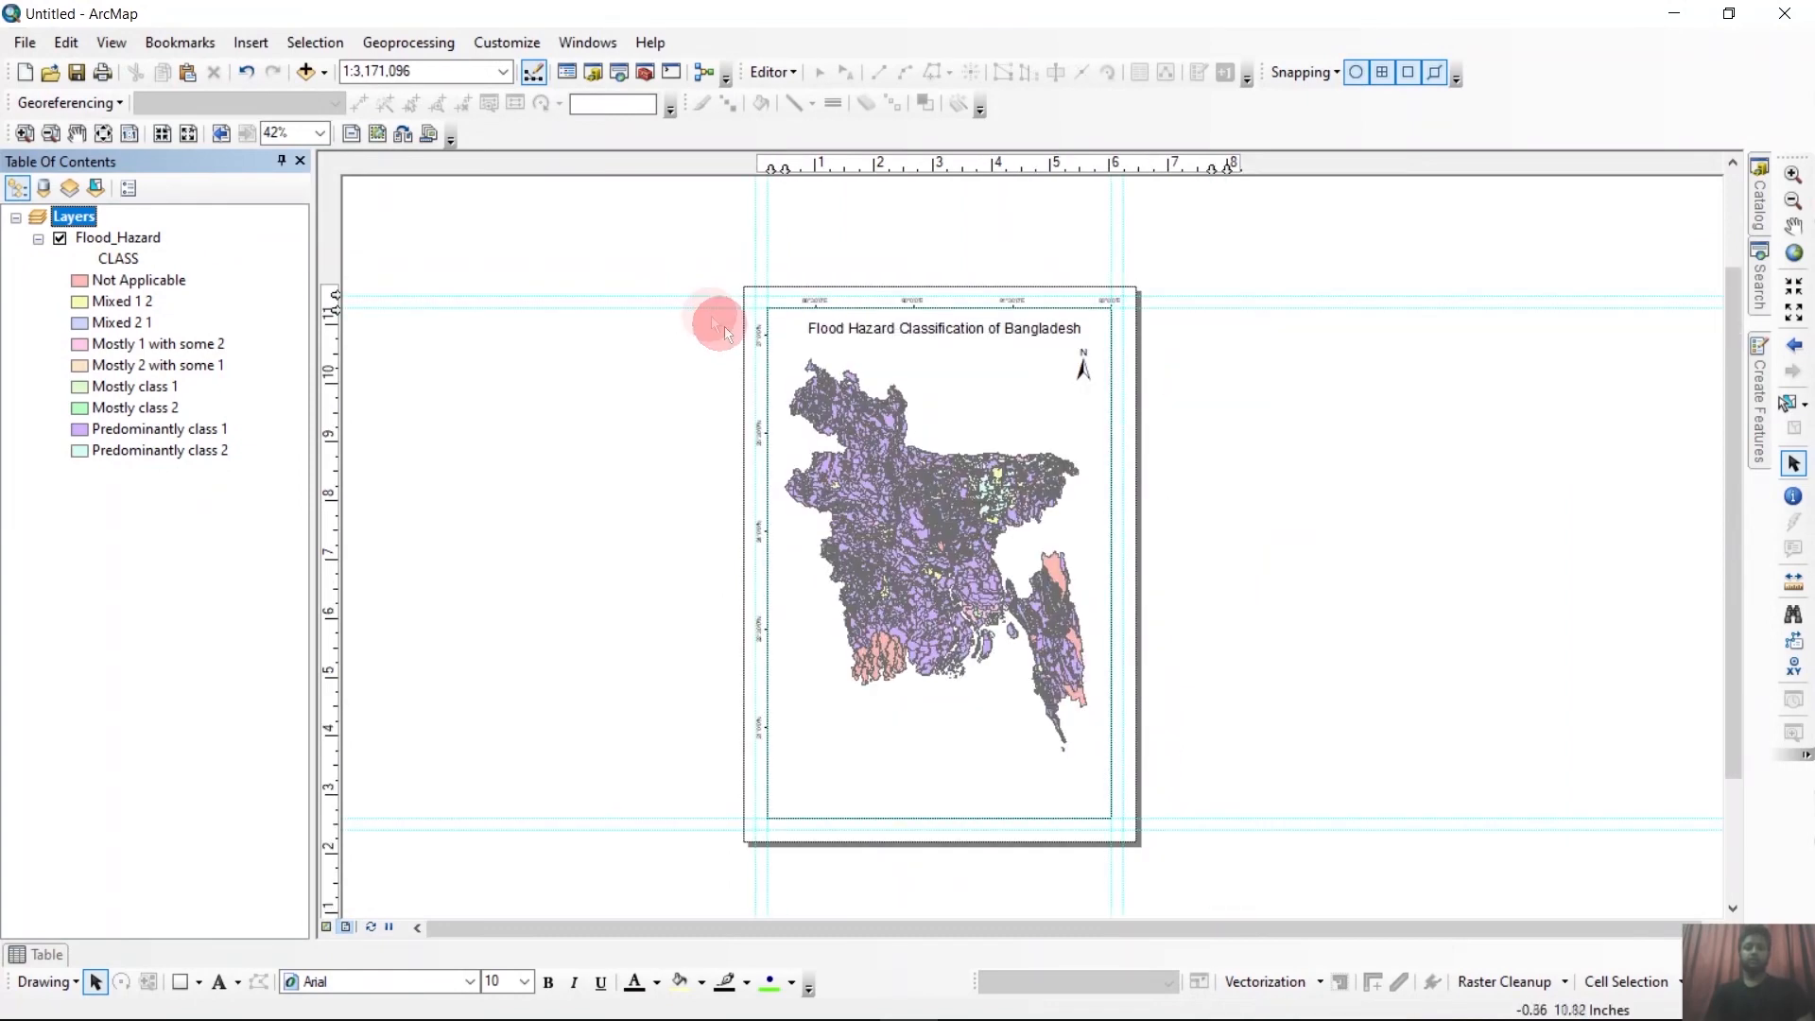
scroll(711, 318, "down", 1)
scroll(764, 257, "up", 1)
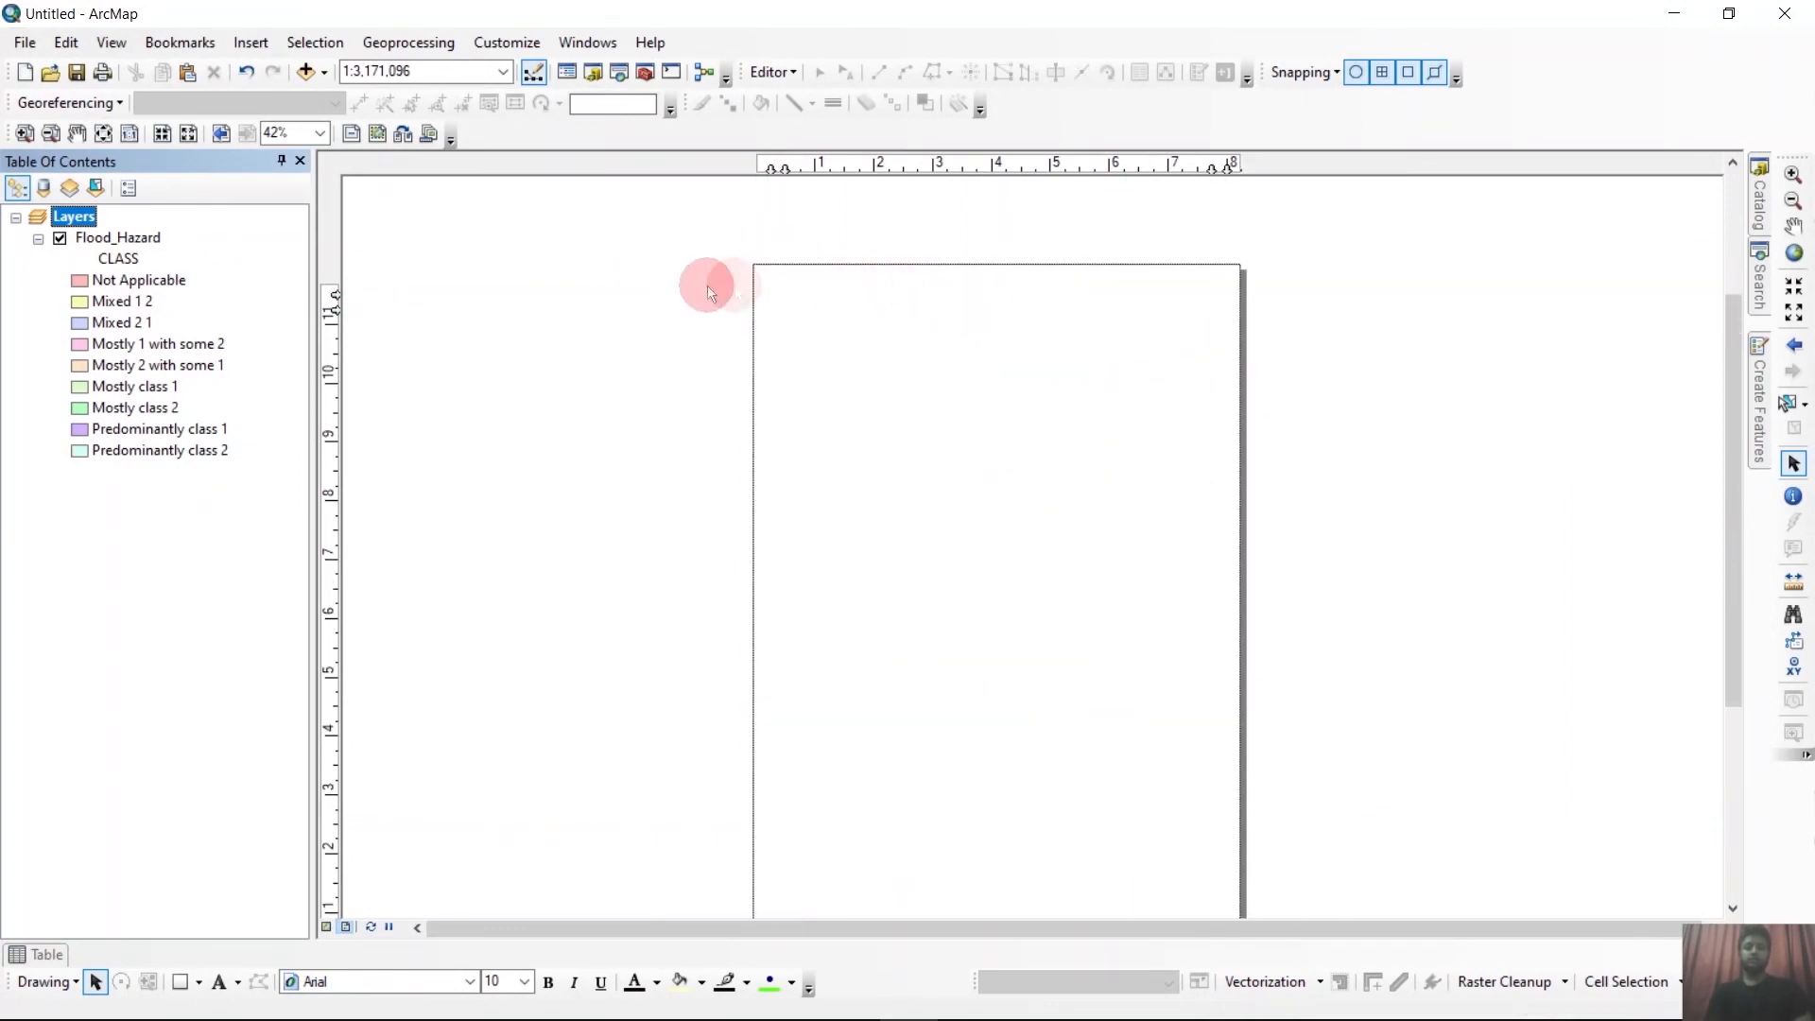
double_click(75, 217)
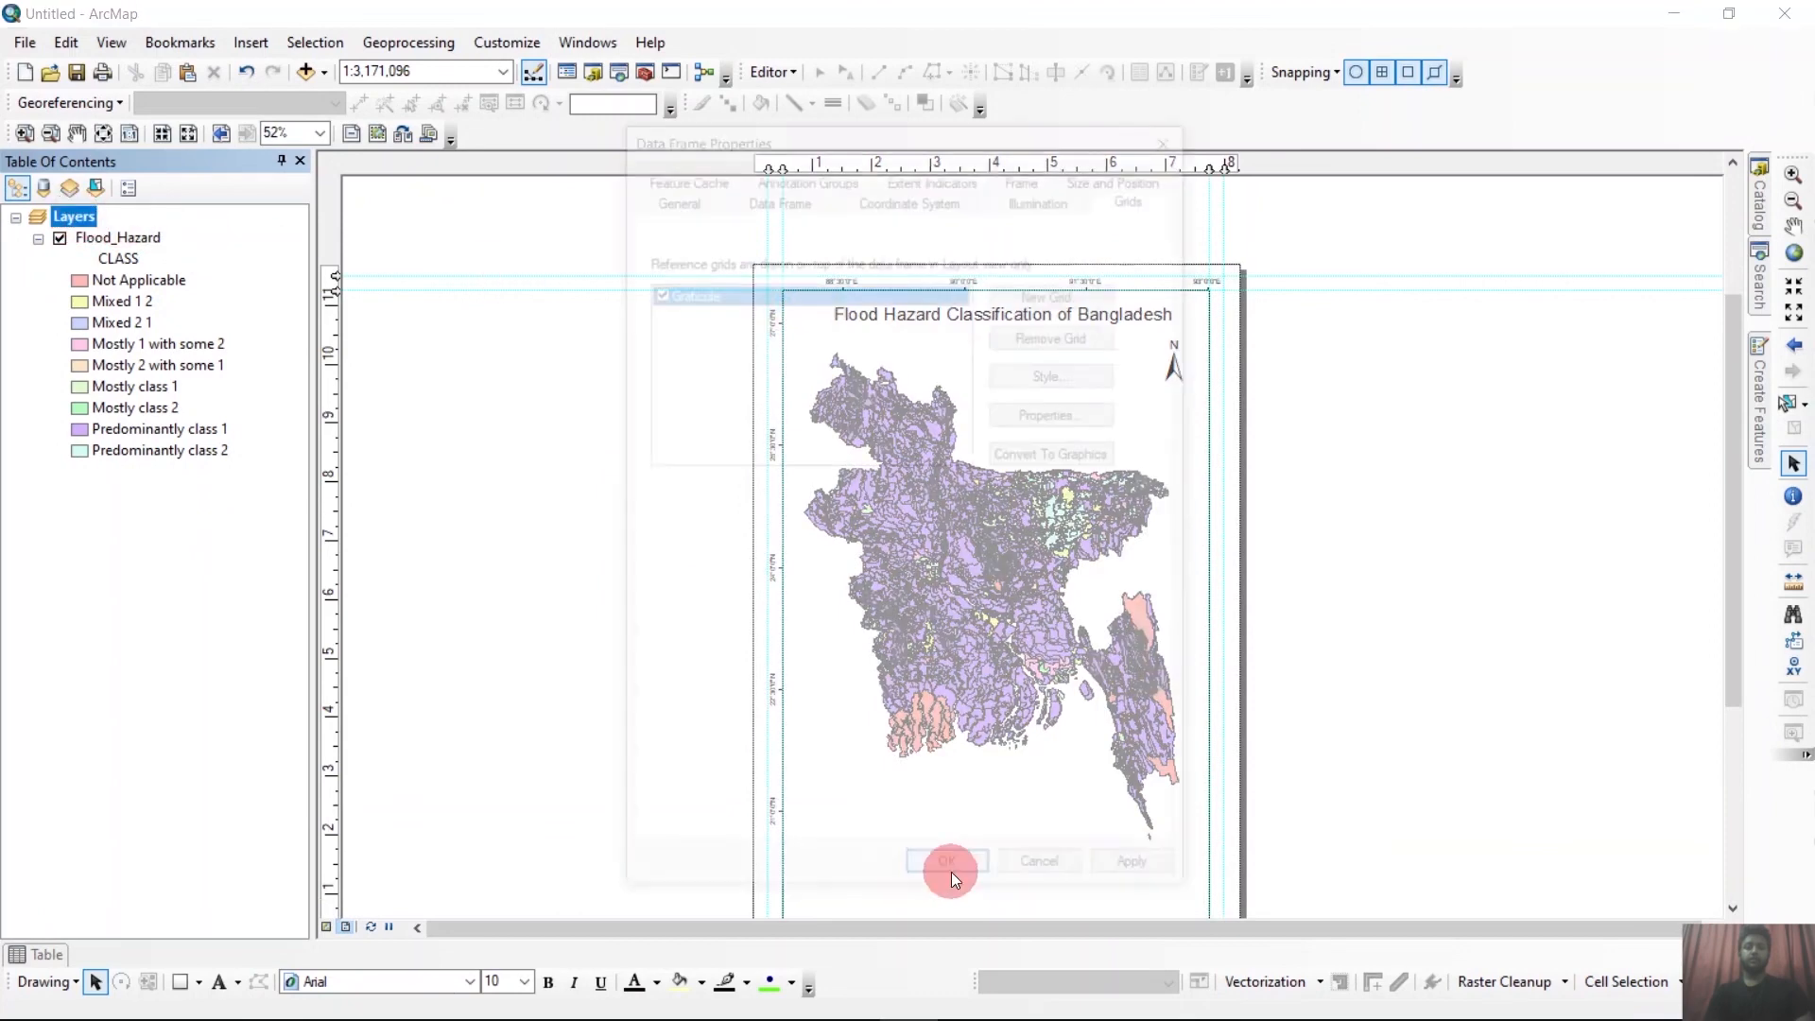
left_click(1040, 418)
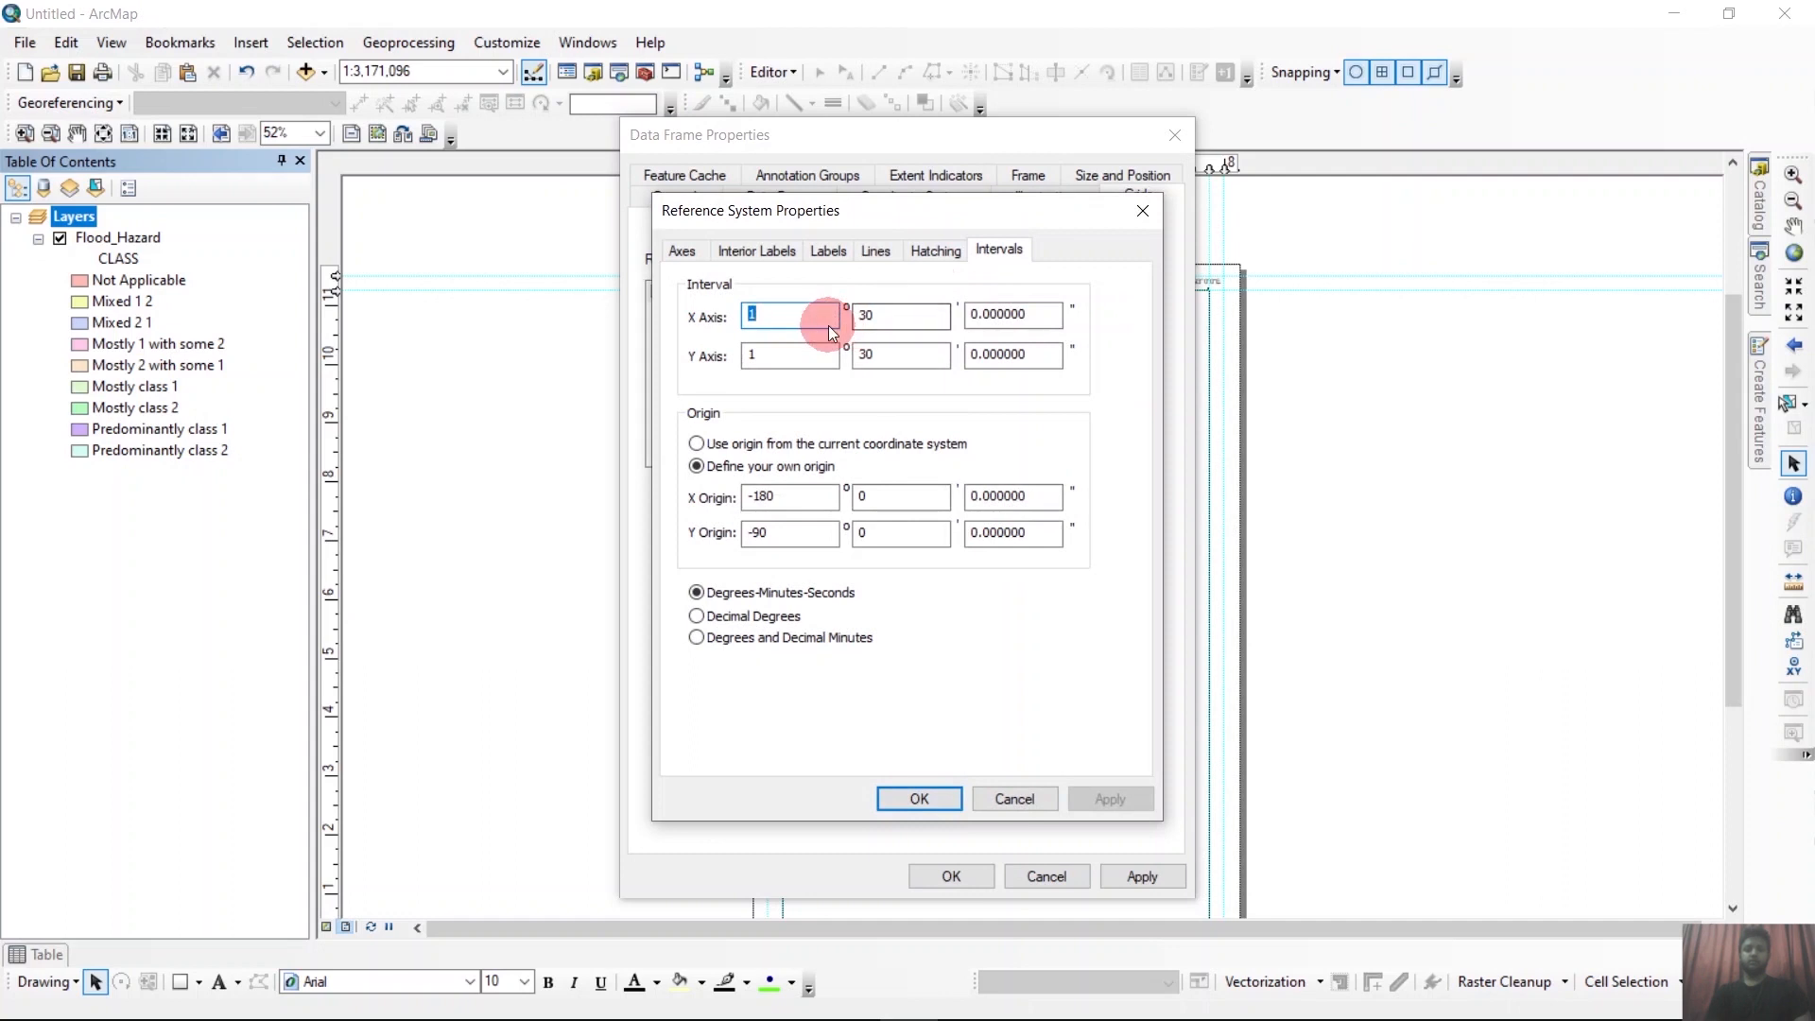
double_click(914, 318)
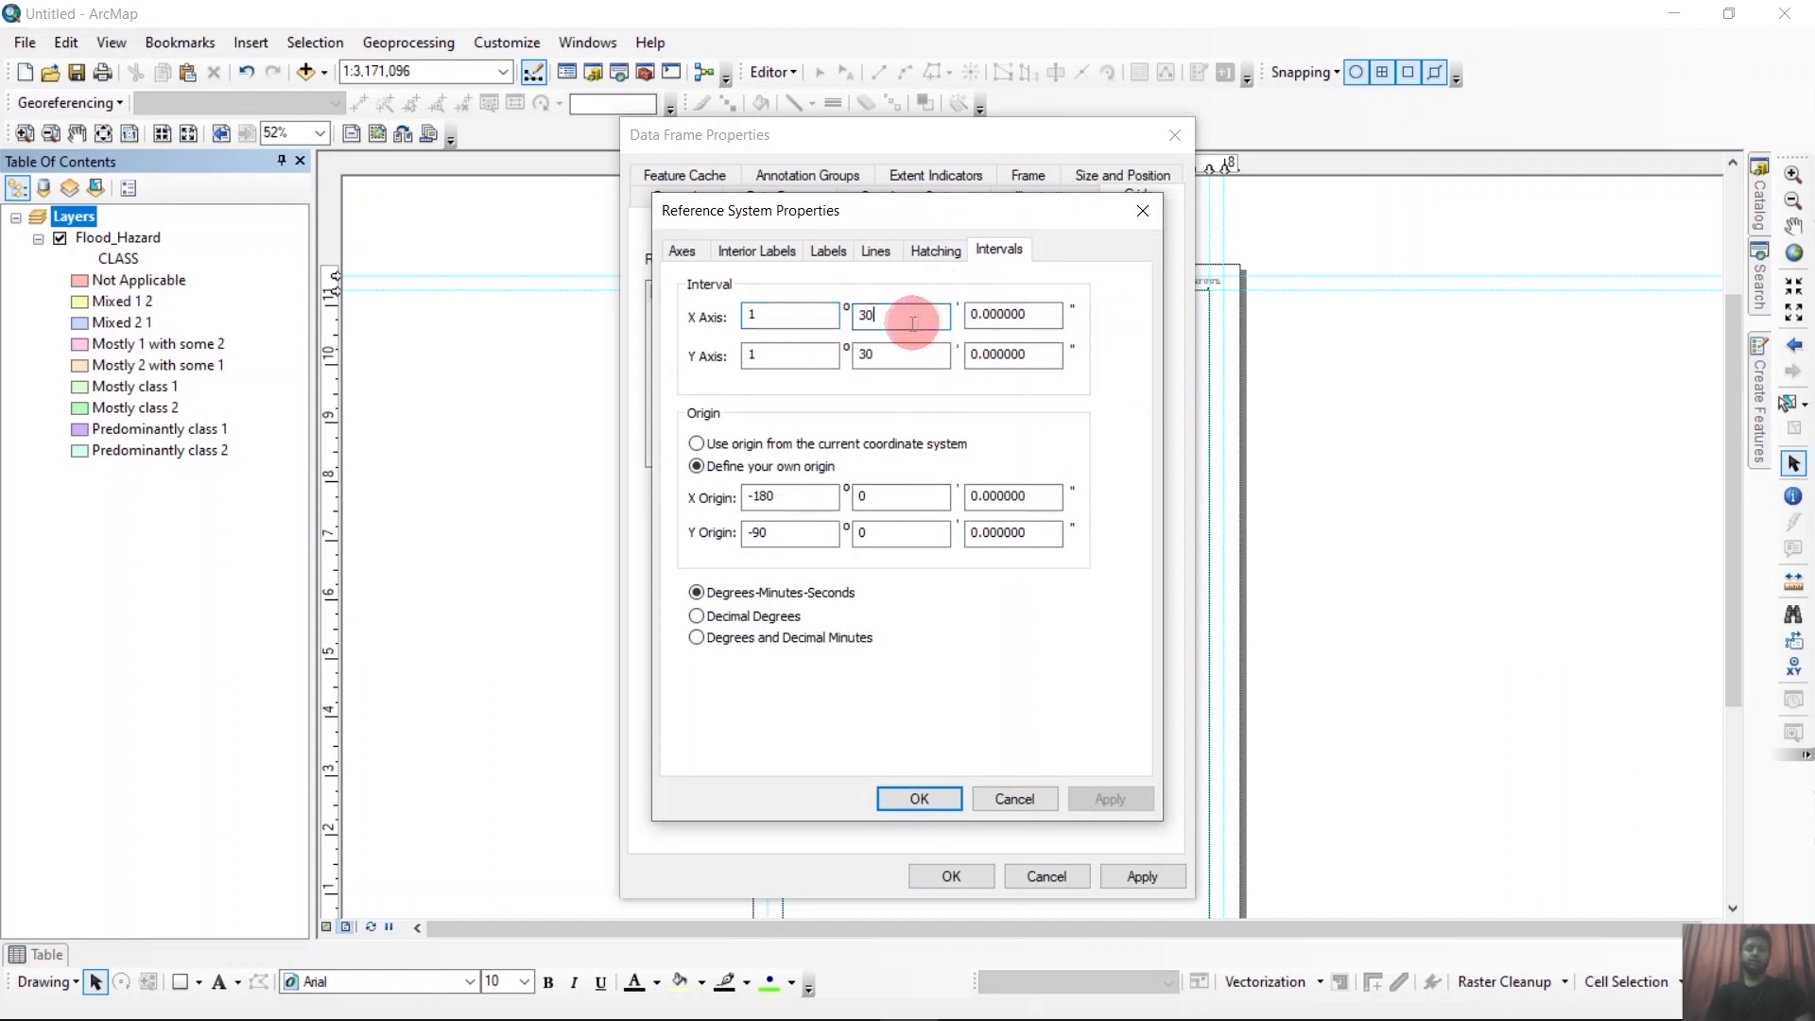
key("BackSpace")
type("60")
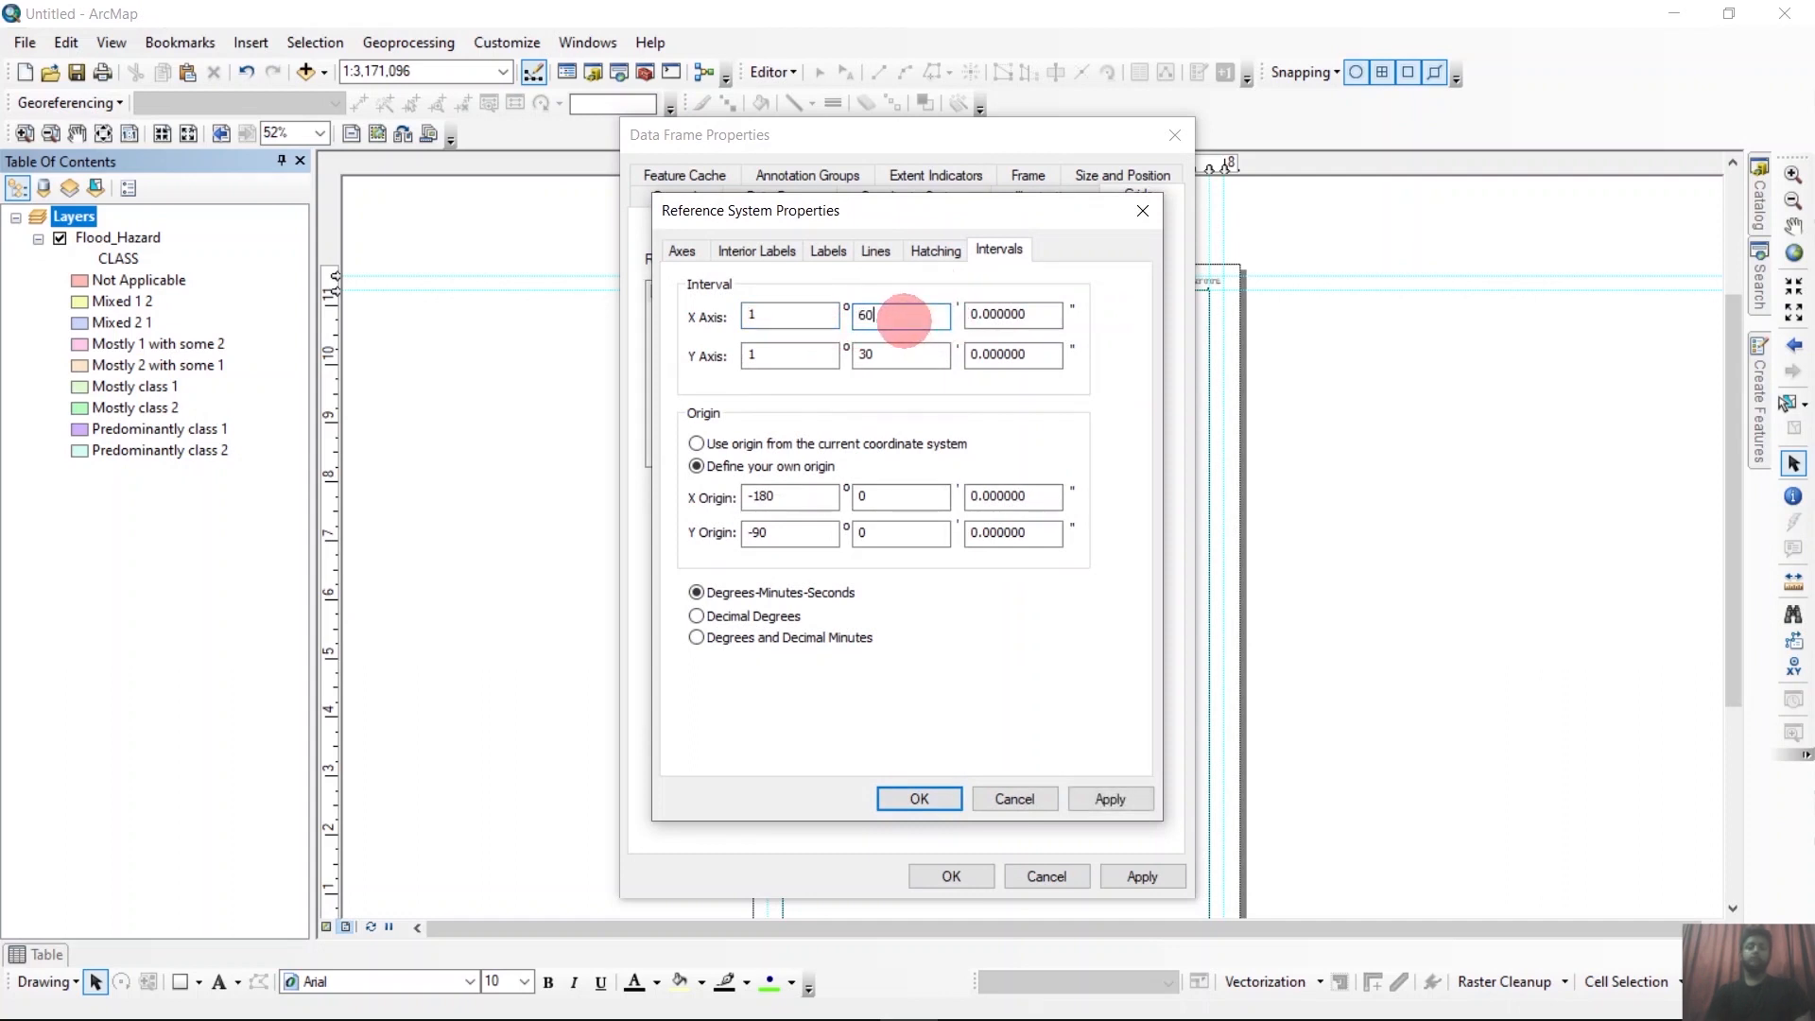
left_click_drag(881, 357, 837, 364)
key("BackSpace")
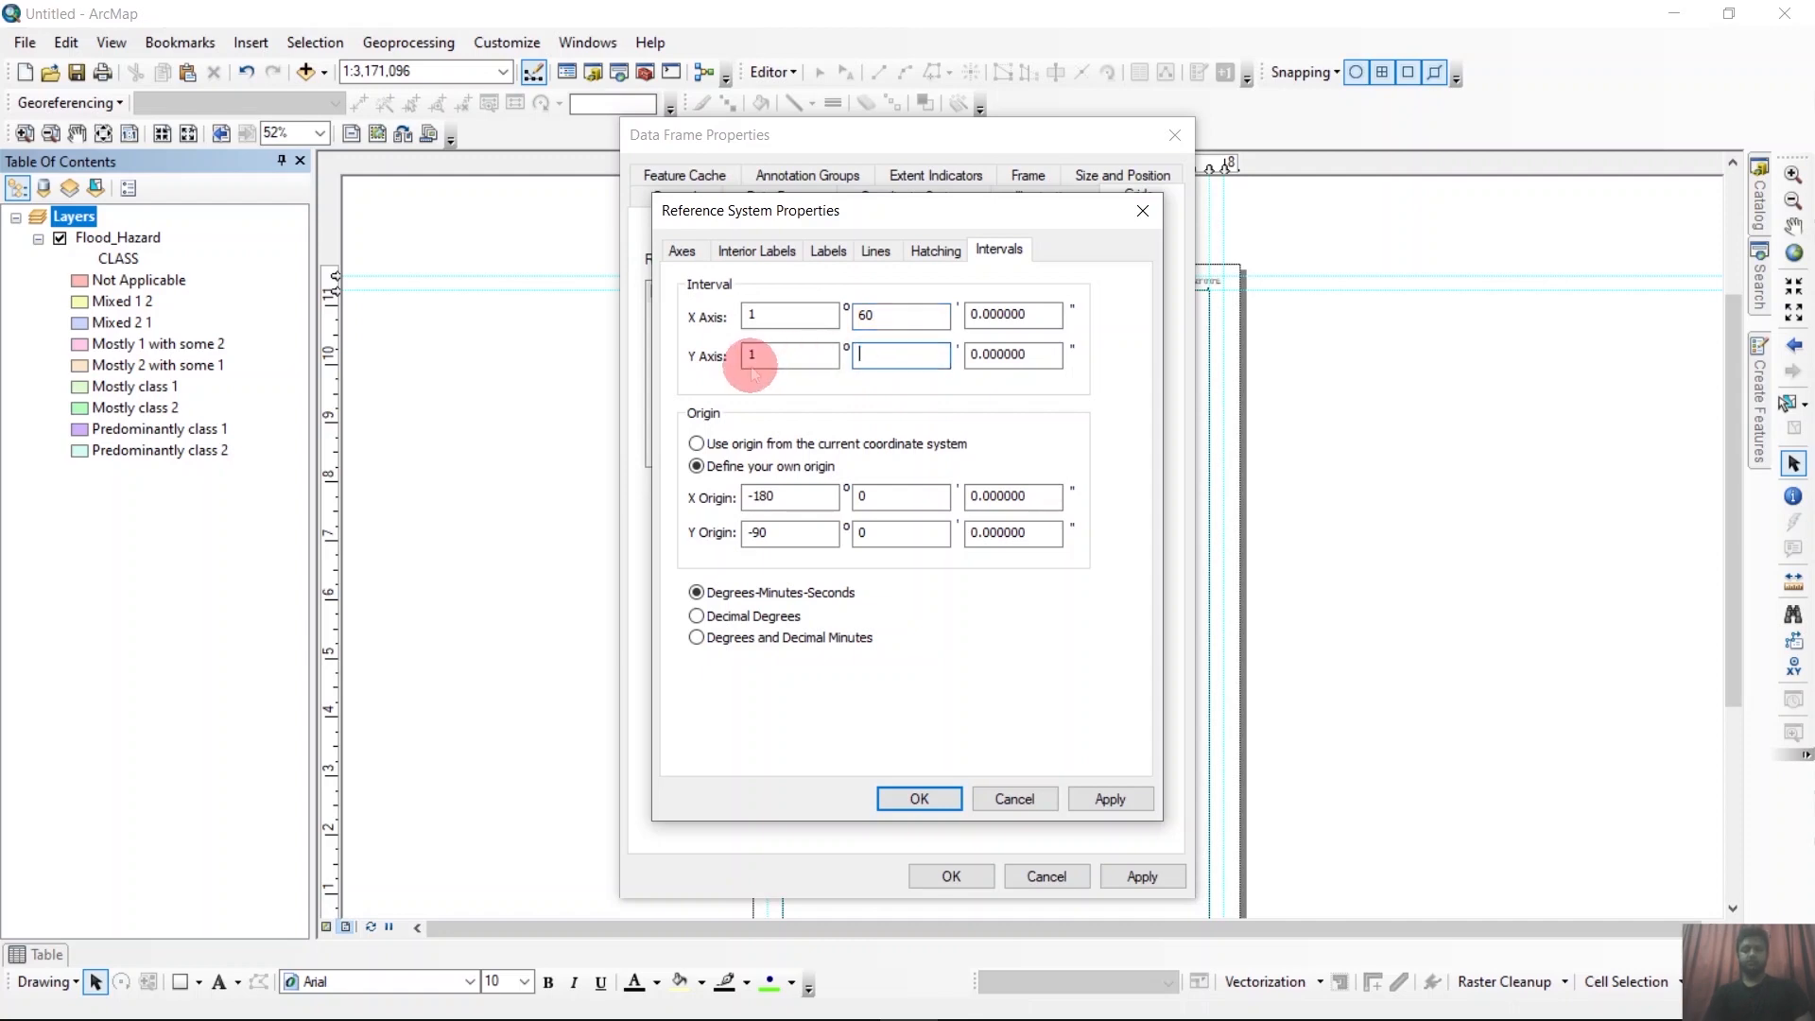
type("60")
left_click(941, 794)
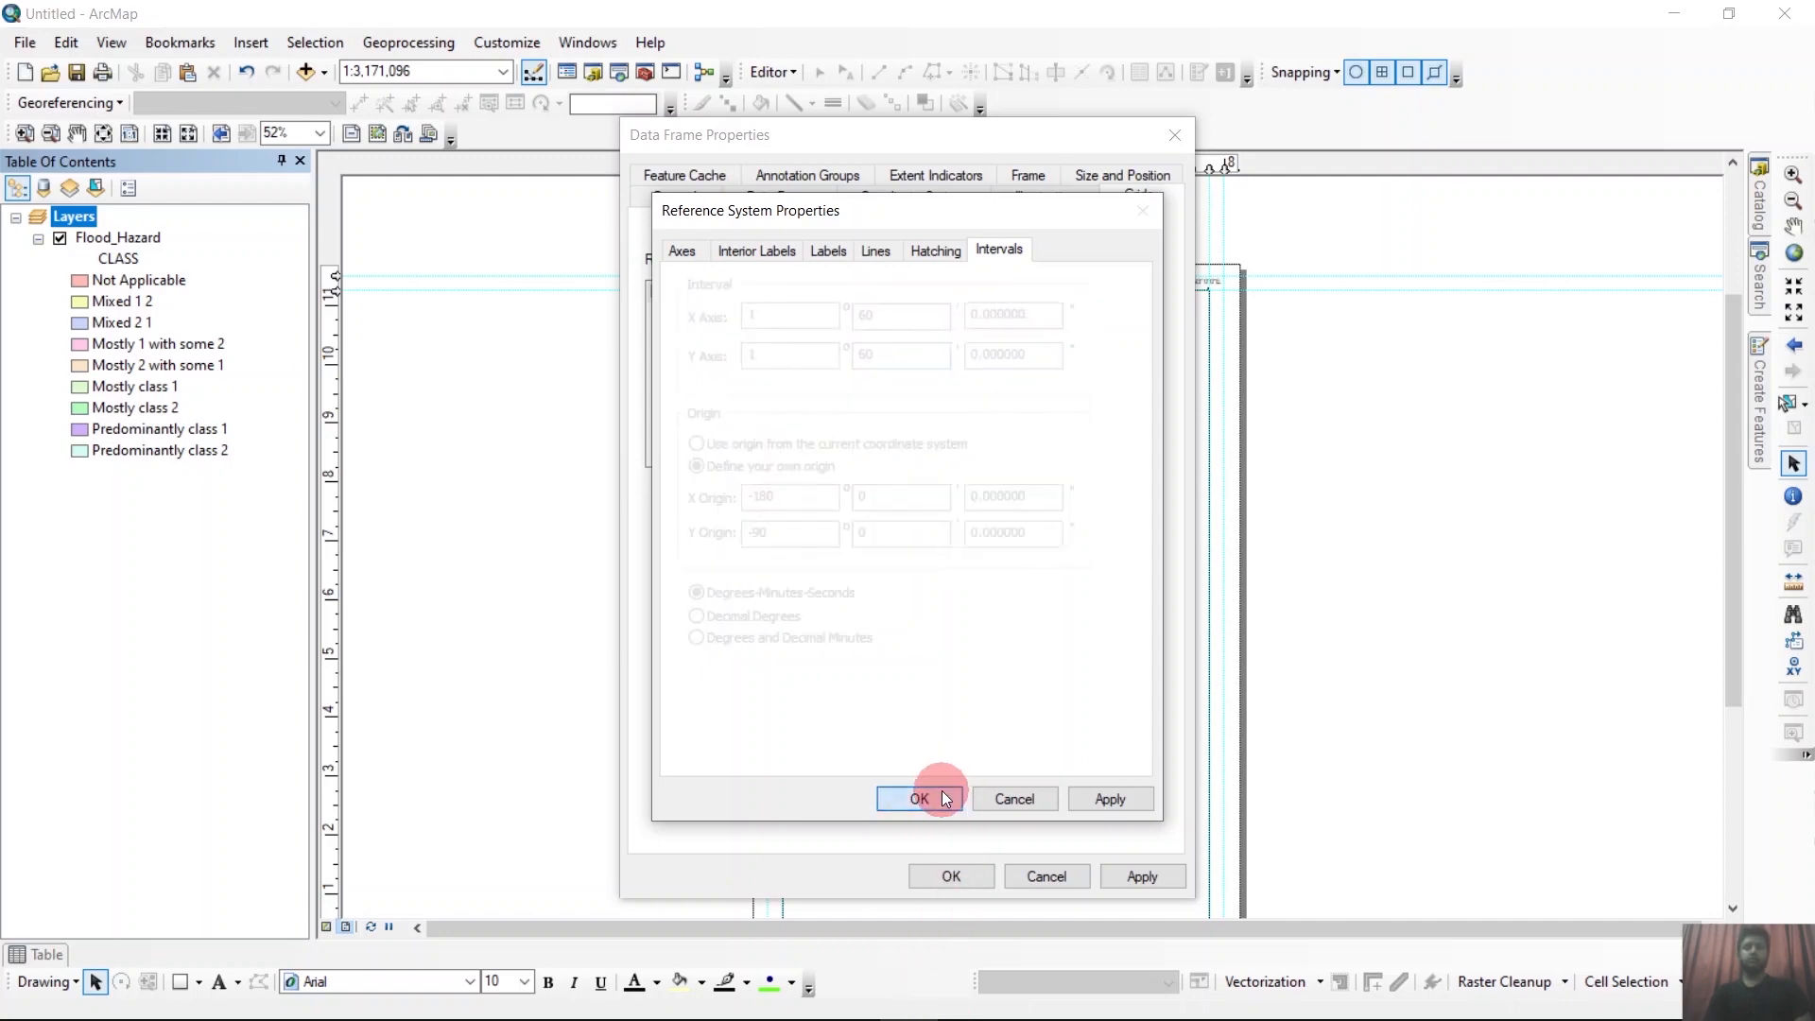
left_click(952, 877)
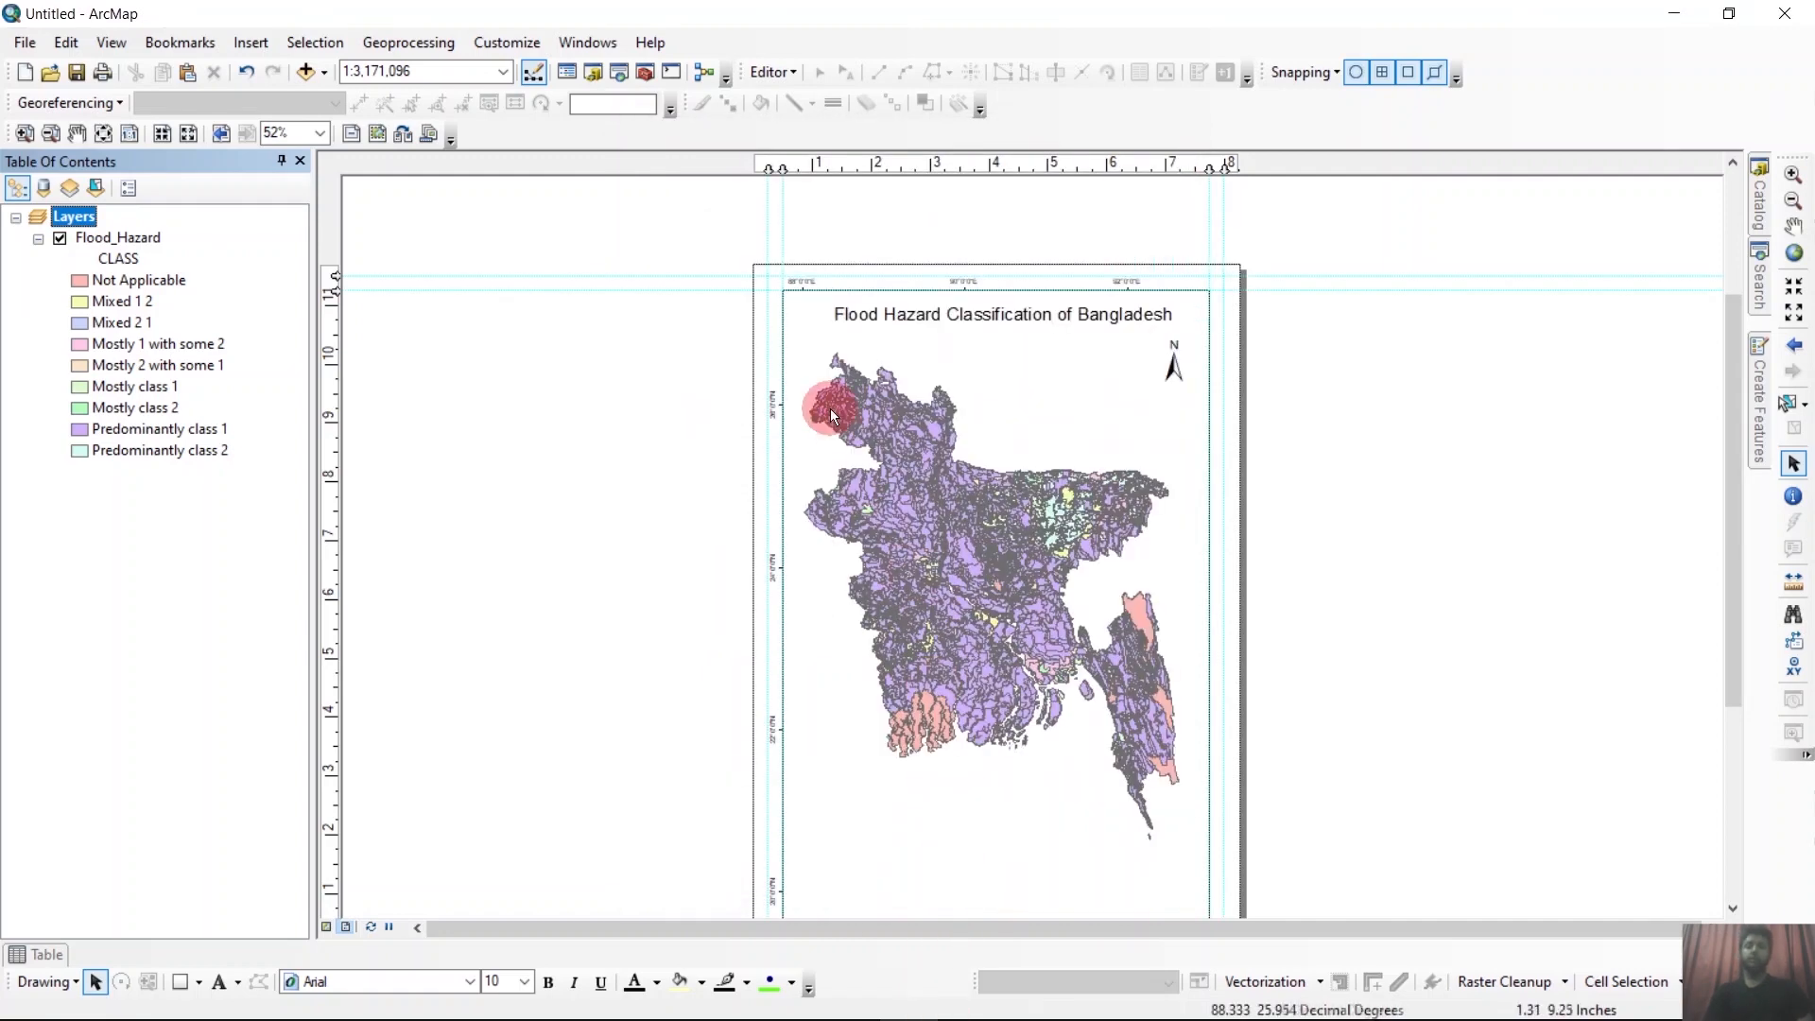
Examine the spacing and legibility of the graticule labels along the edges of the data frame.
left_click(831, 393)
left_click(849, 569)
scroll(838, 497, "down", 4)
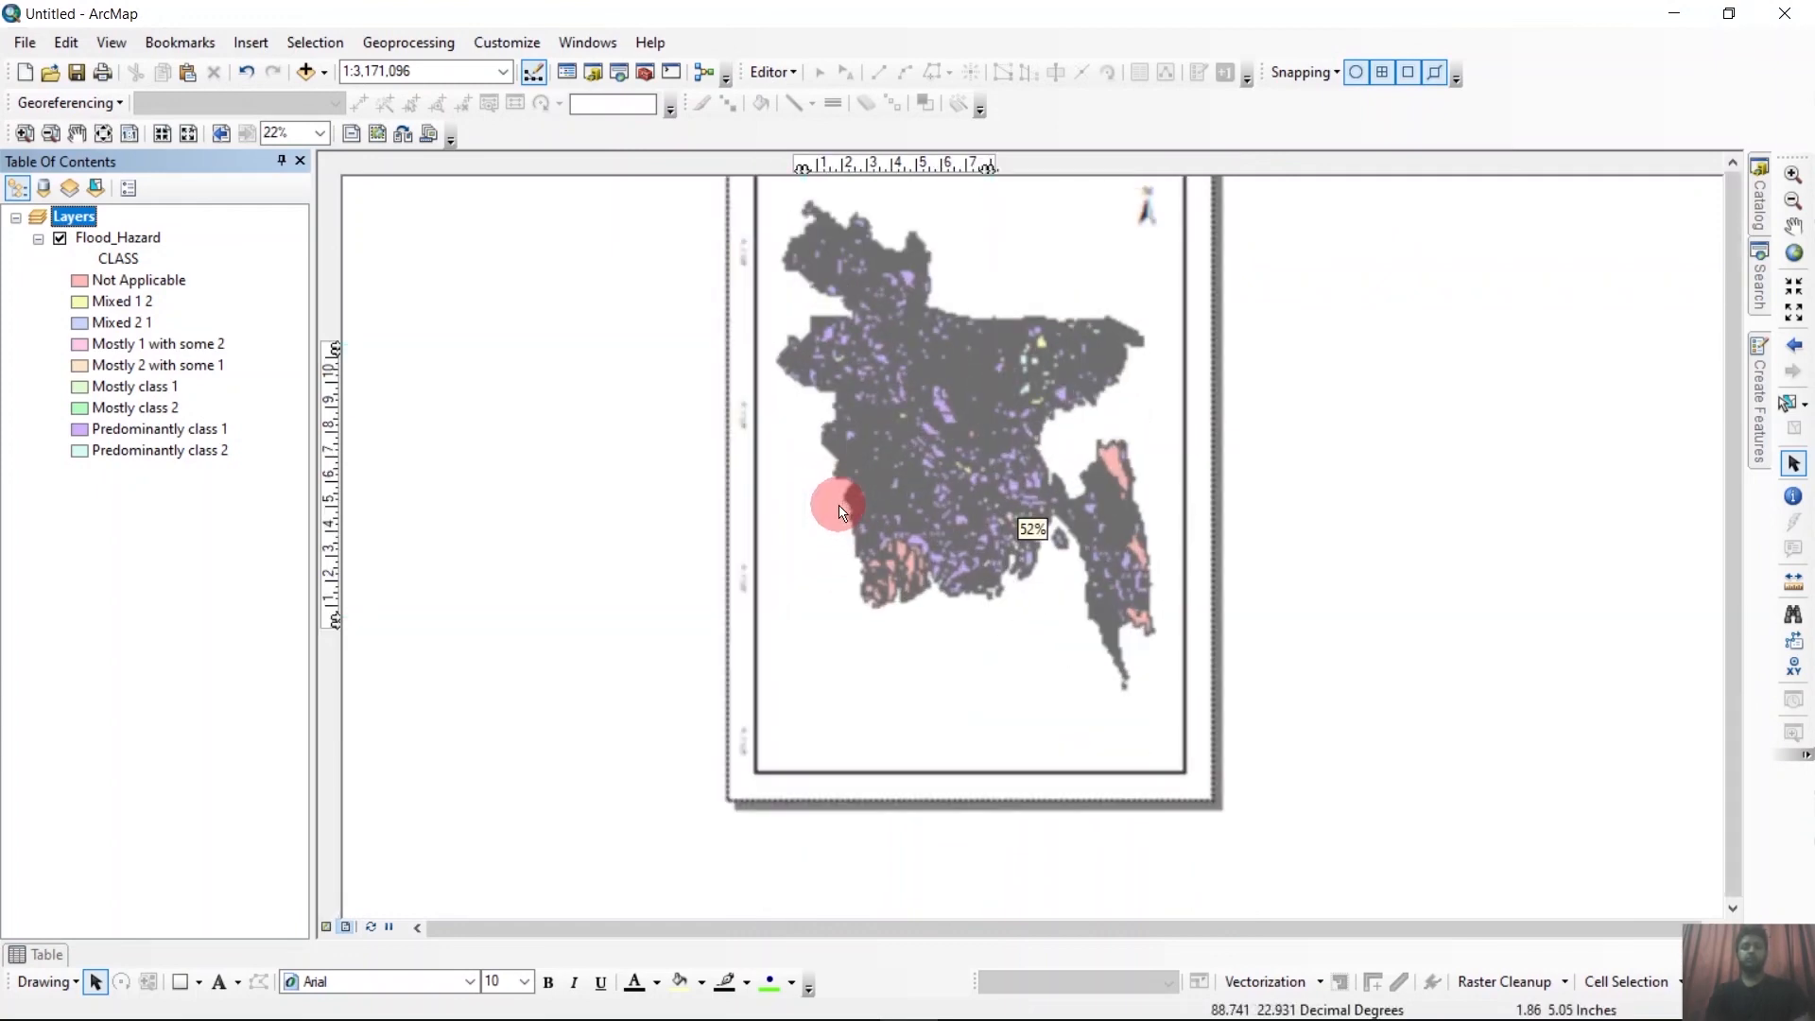
scroll(839, 498, "up", 1)
scroll(840, 730, "up", 1)
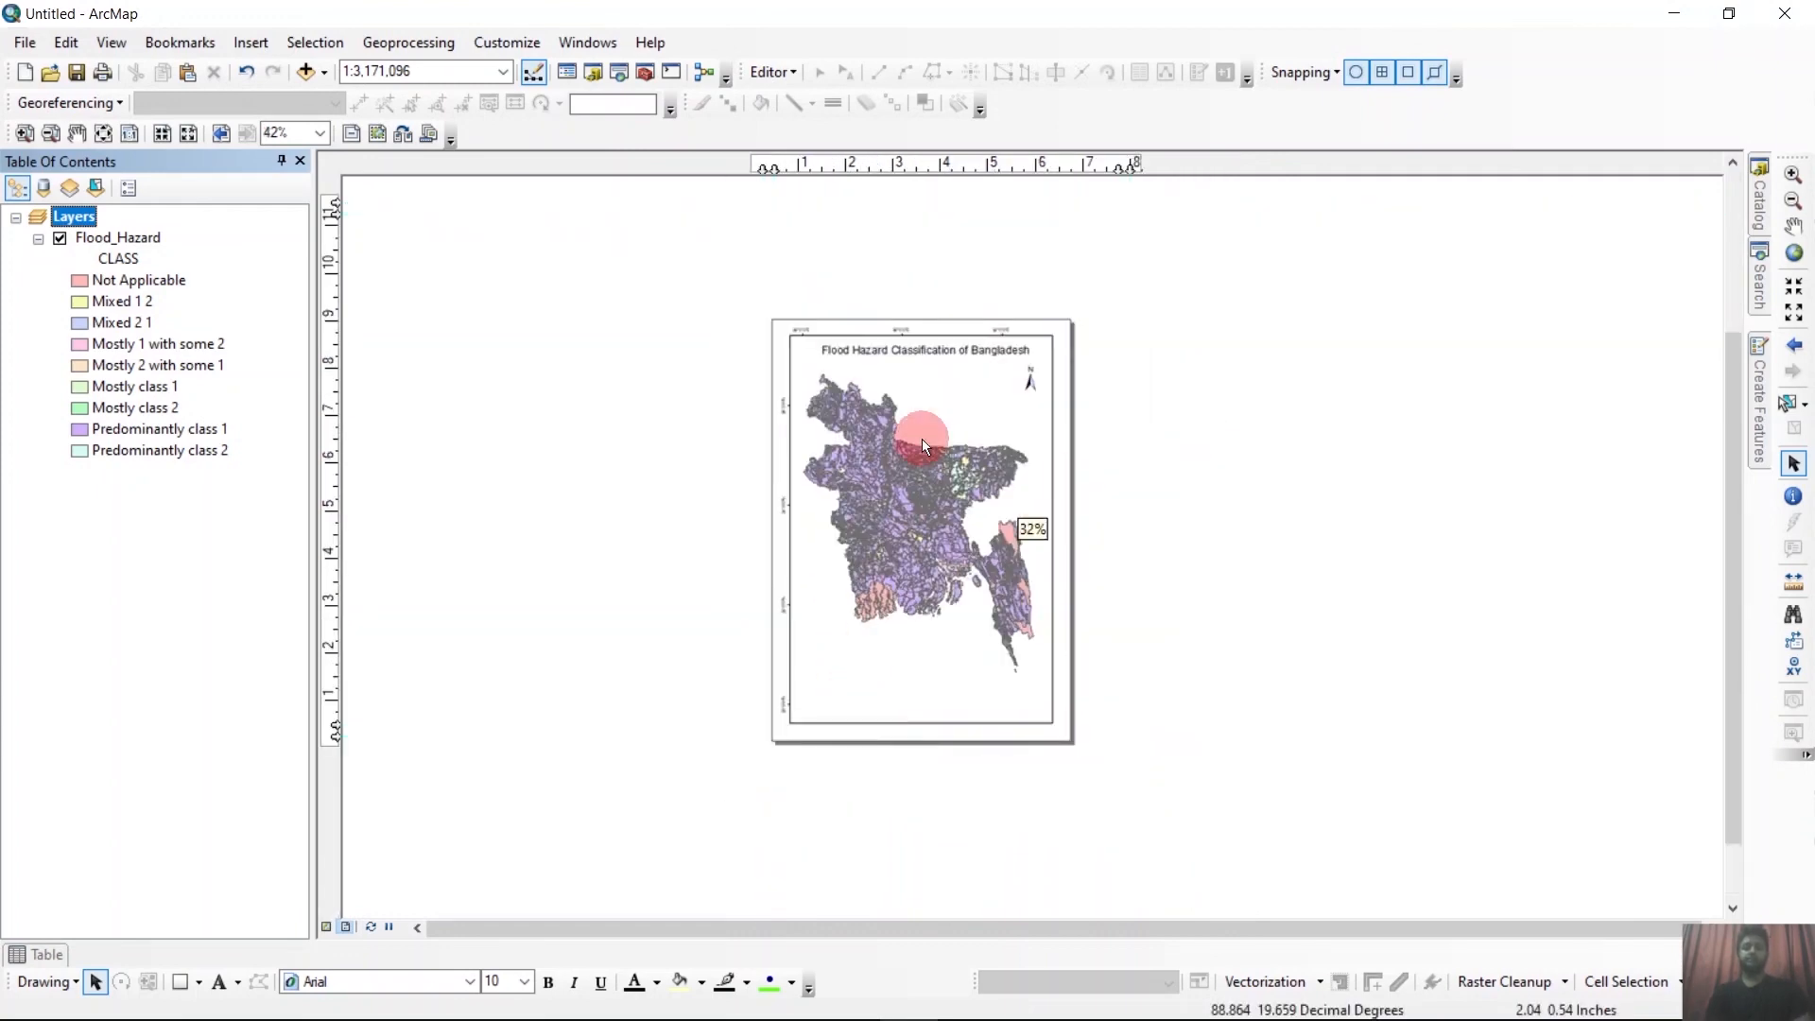
scroll(896, 410, "down", 2)
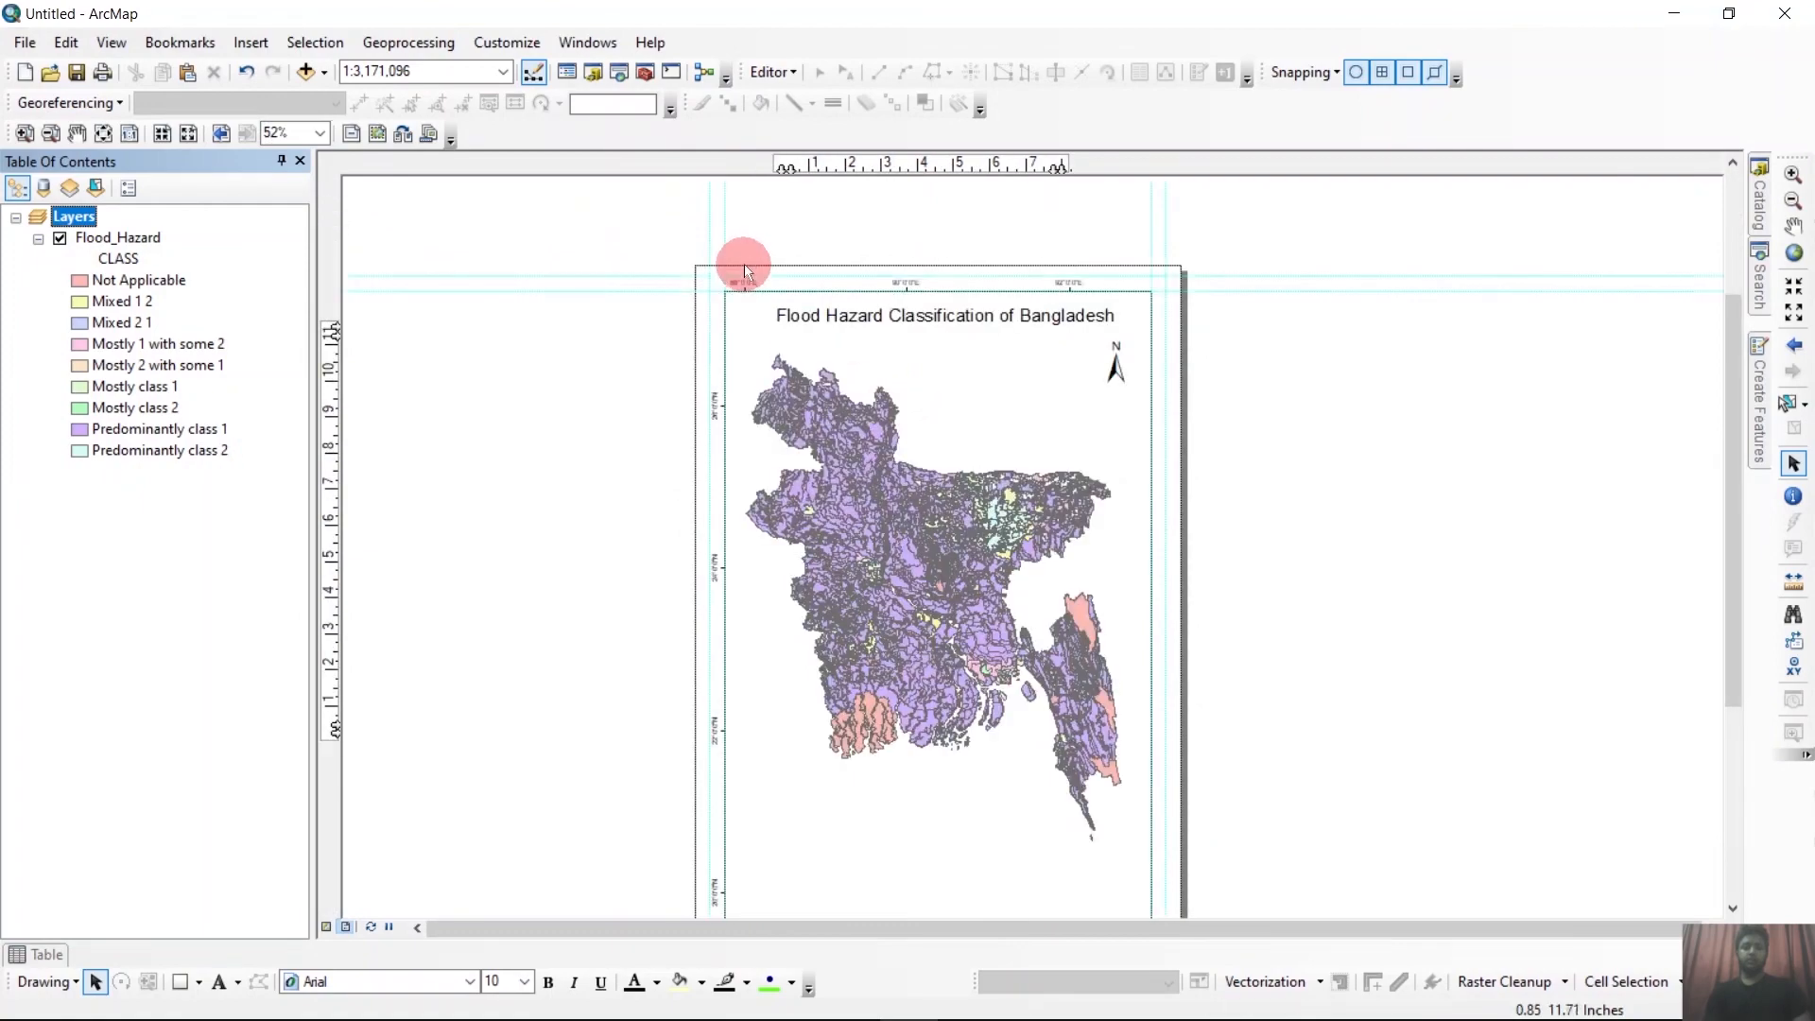
scroll(742, 267, "down", 2)
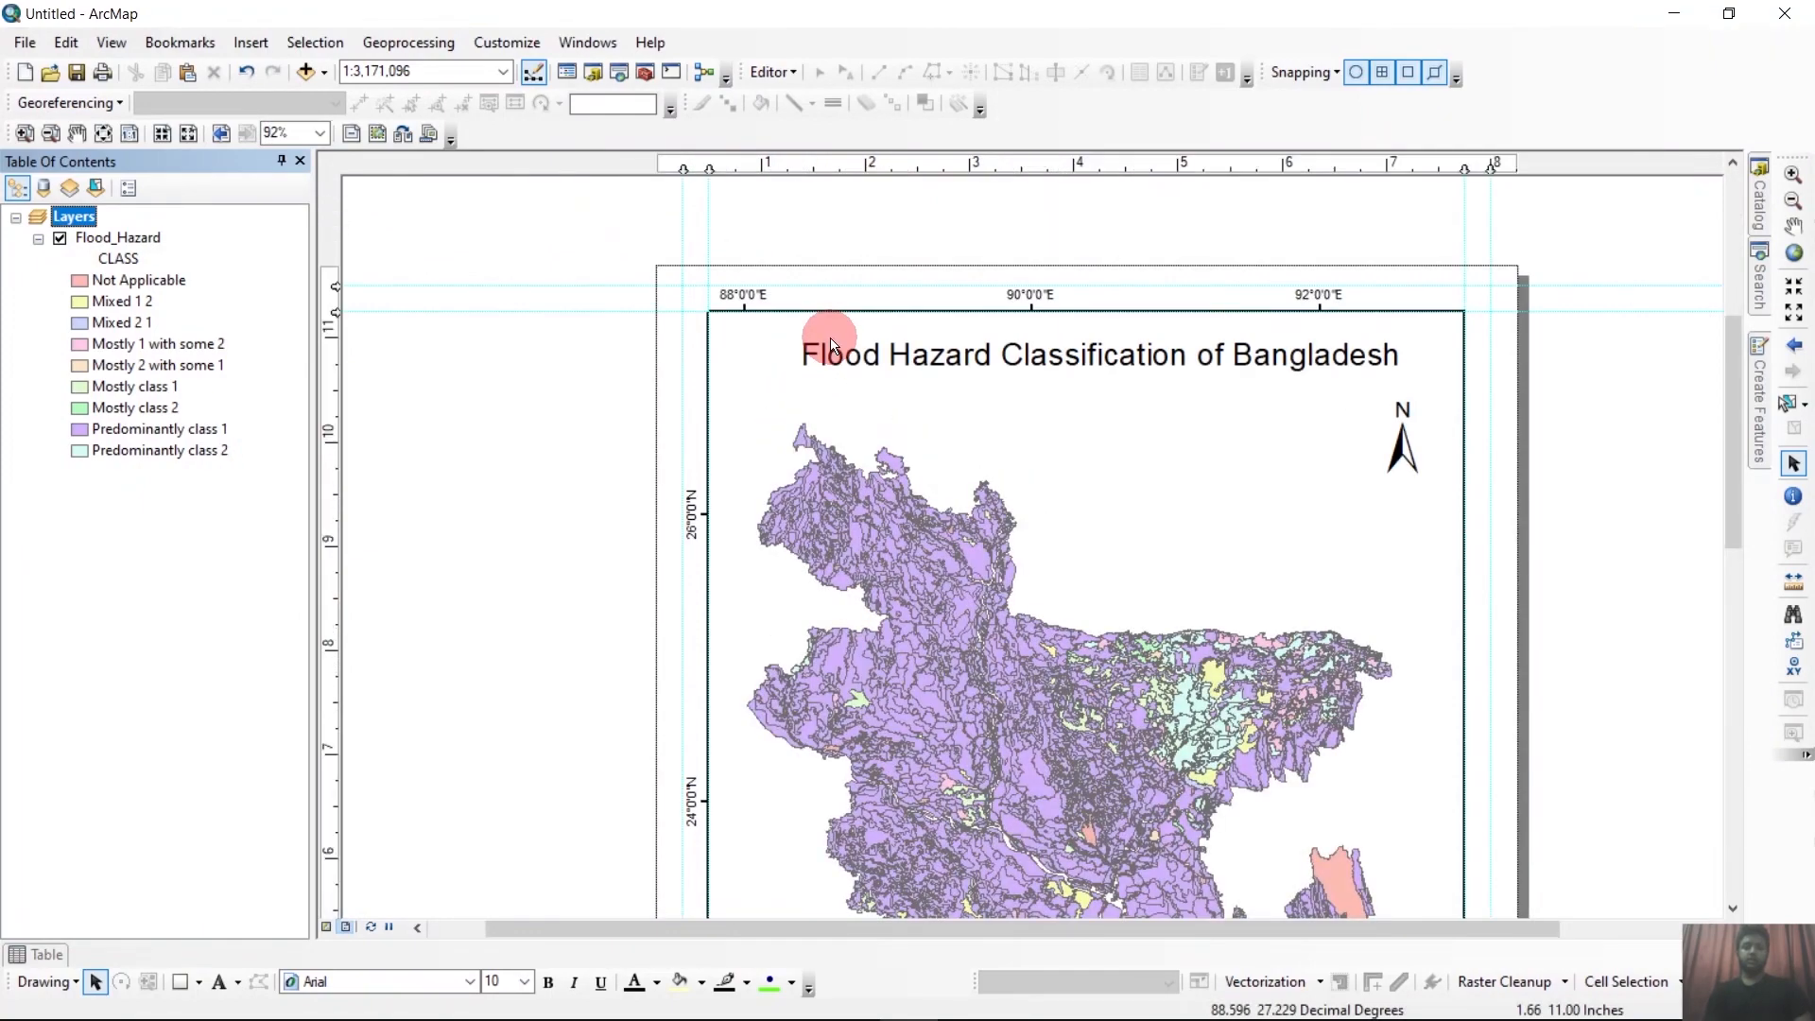
scroll(831, 320, "down", 2)
scroll(771, 315, "up", 3)
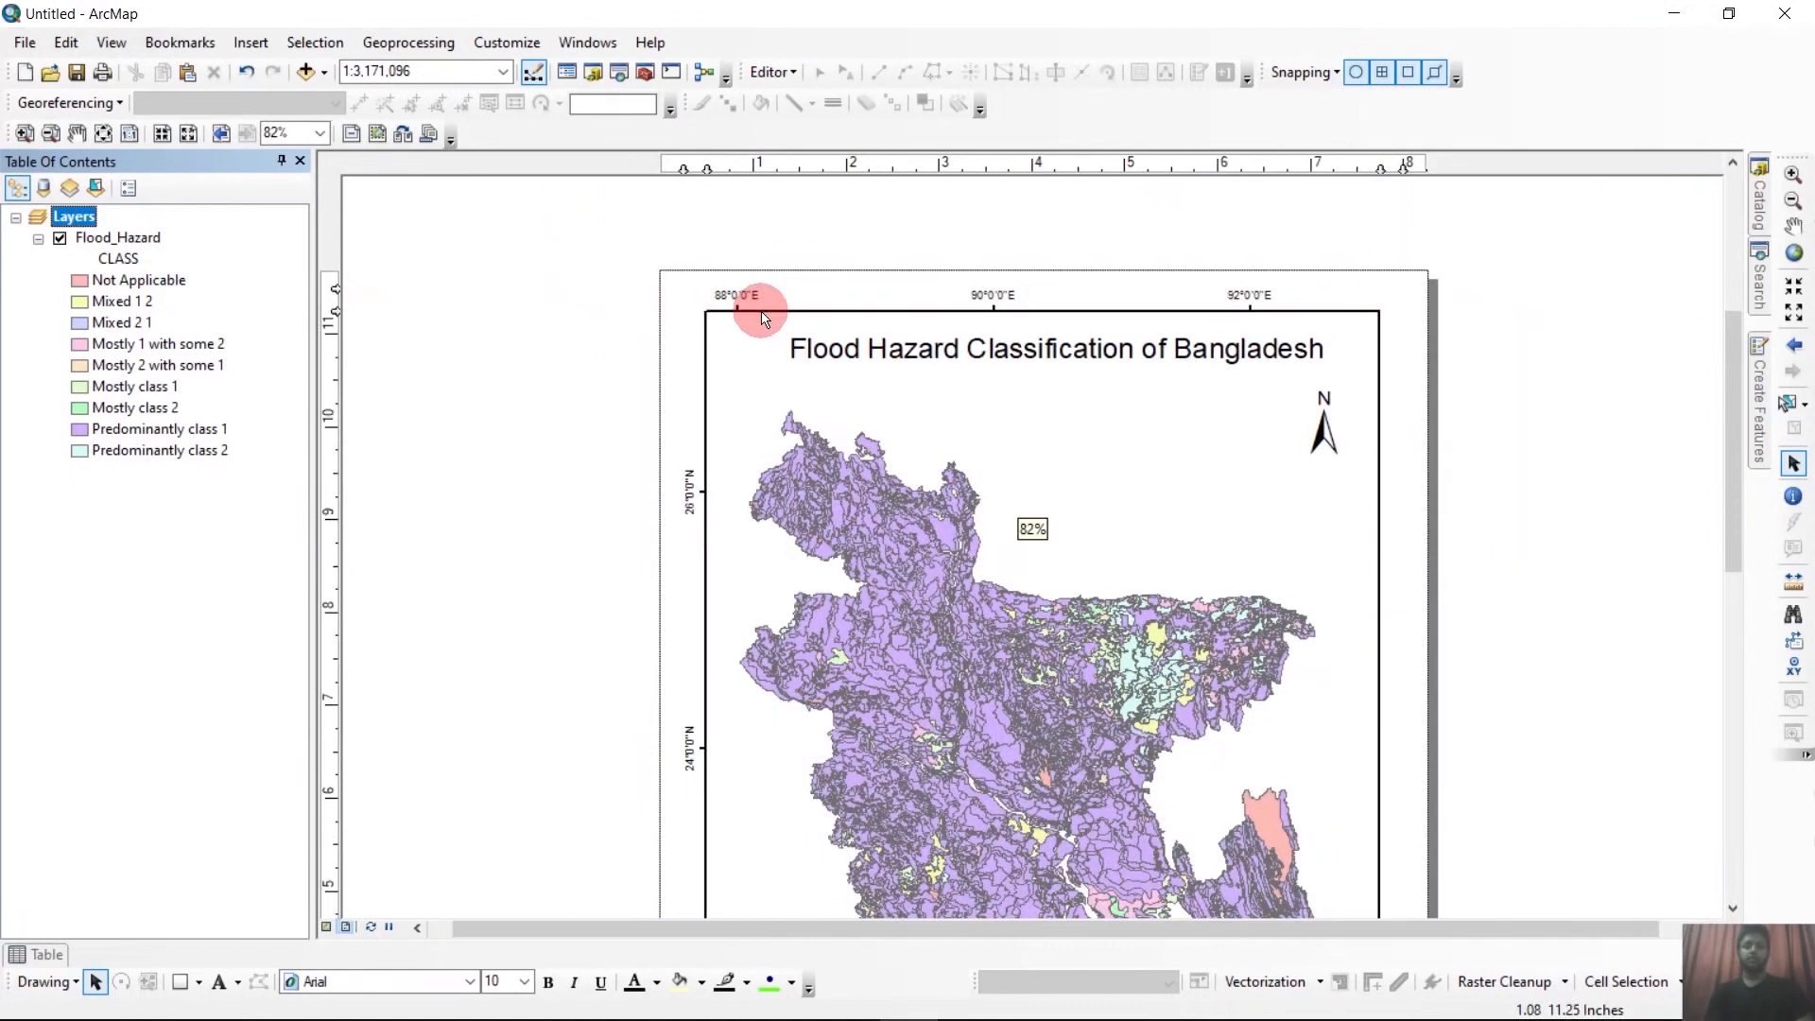
scroll(762, 312, "up", 2)
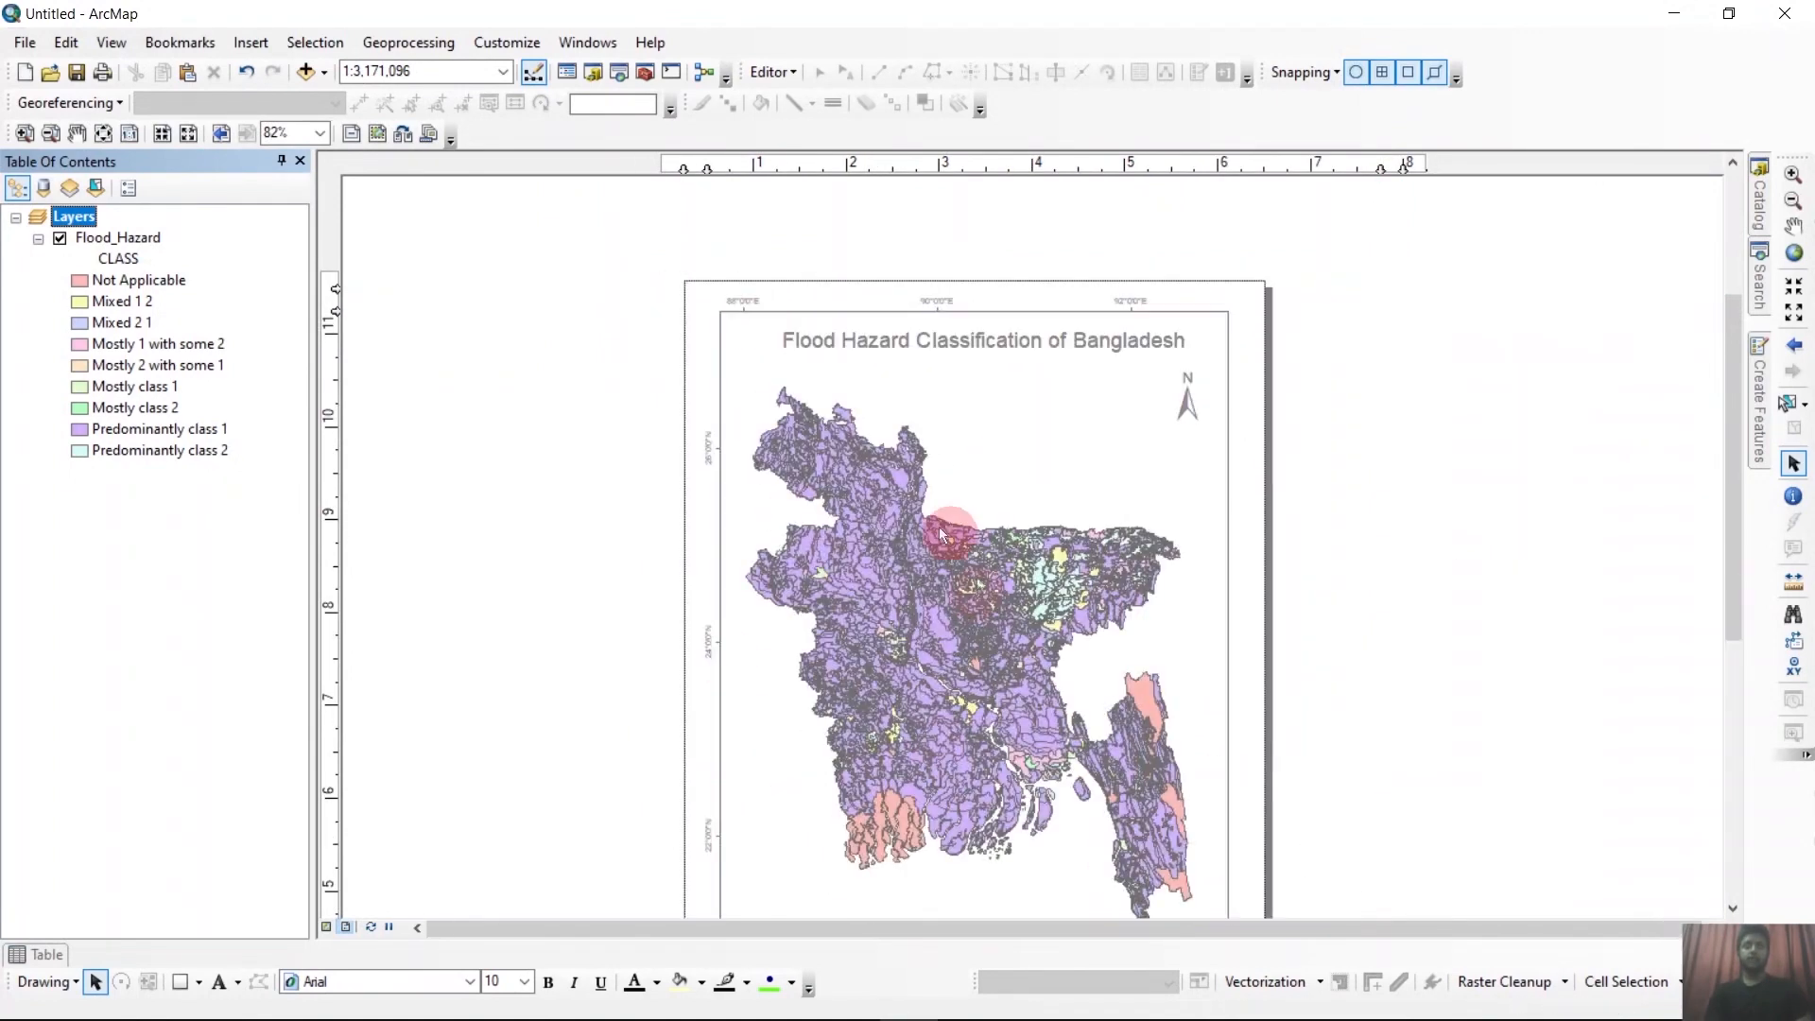
scroll(745, 393, "up", 3)
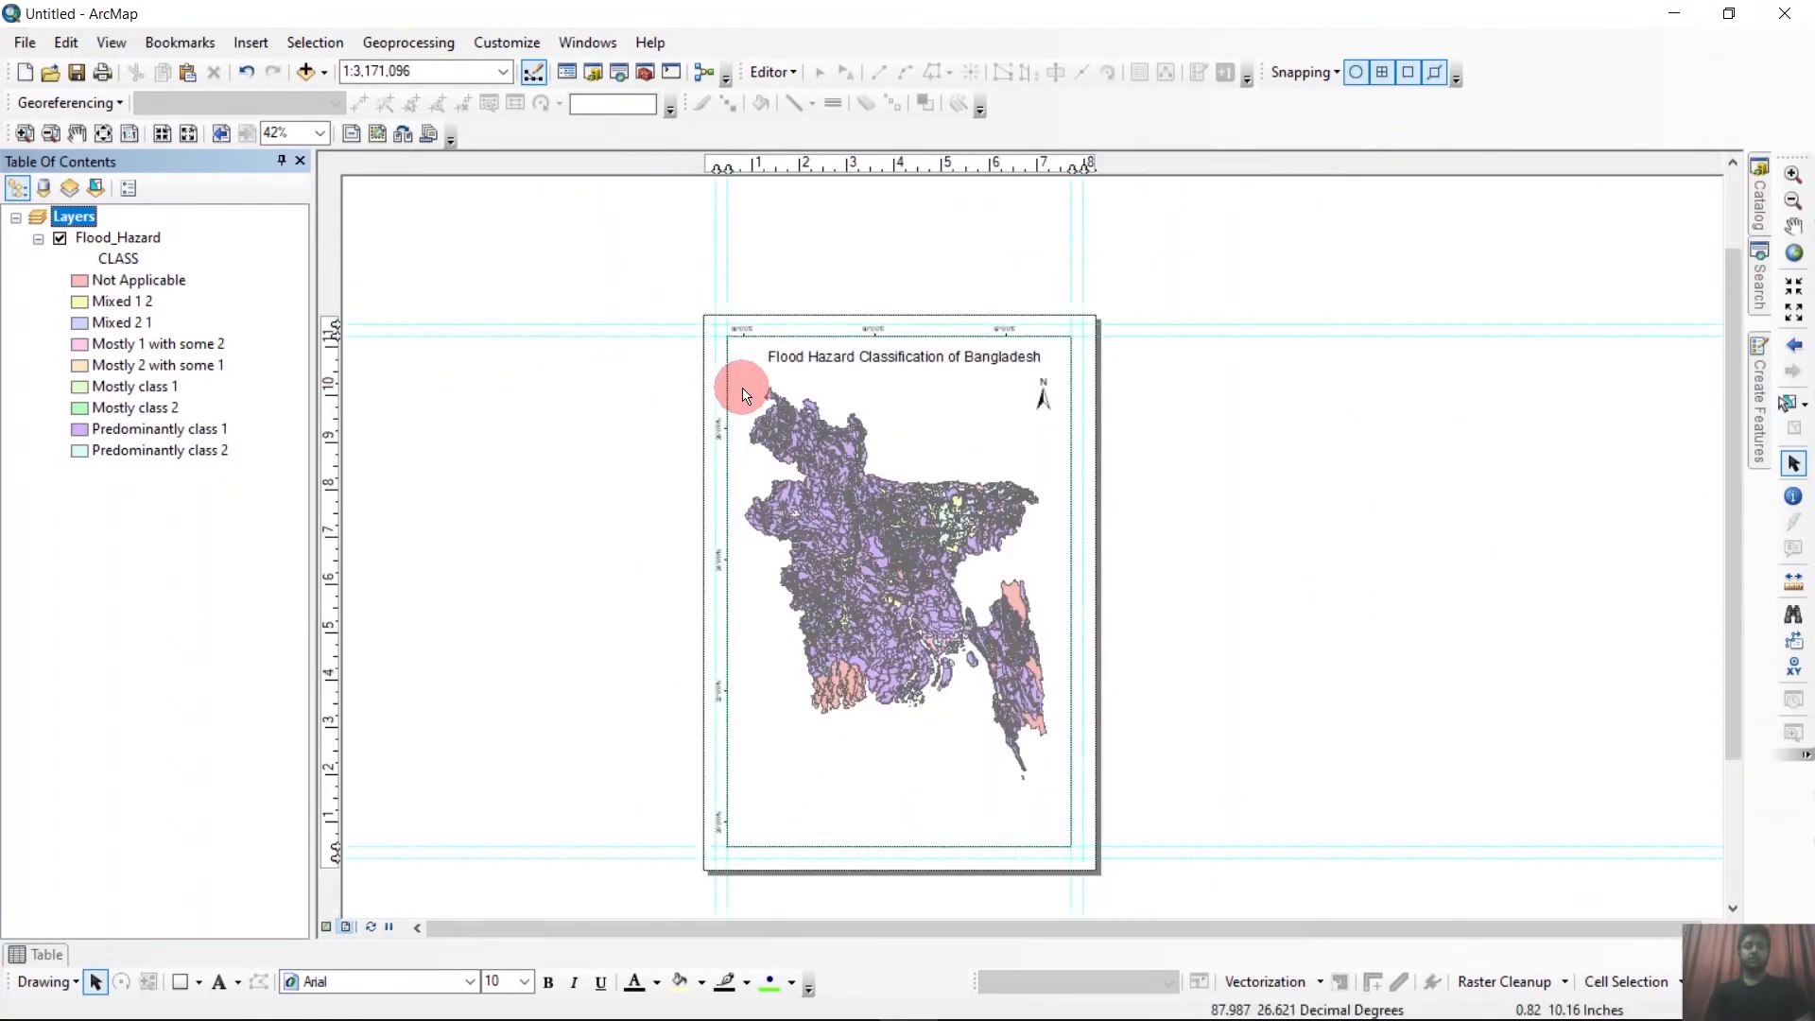
scroll(520, 355, "down", 1)
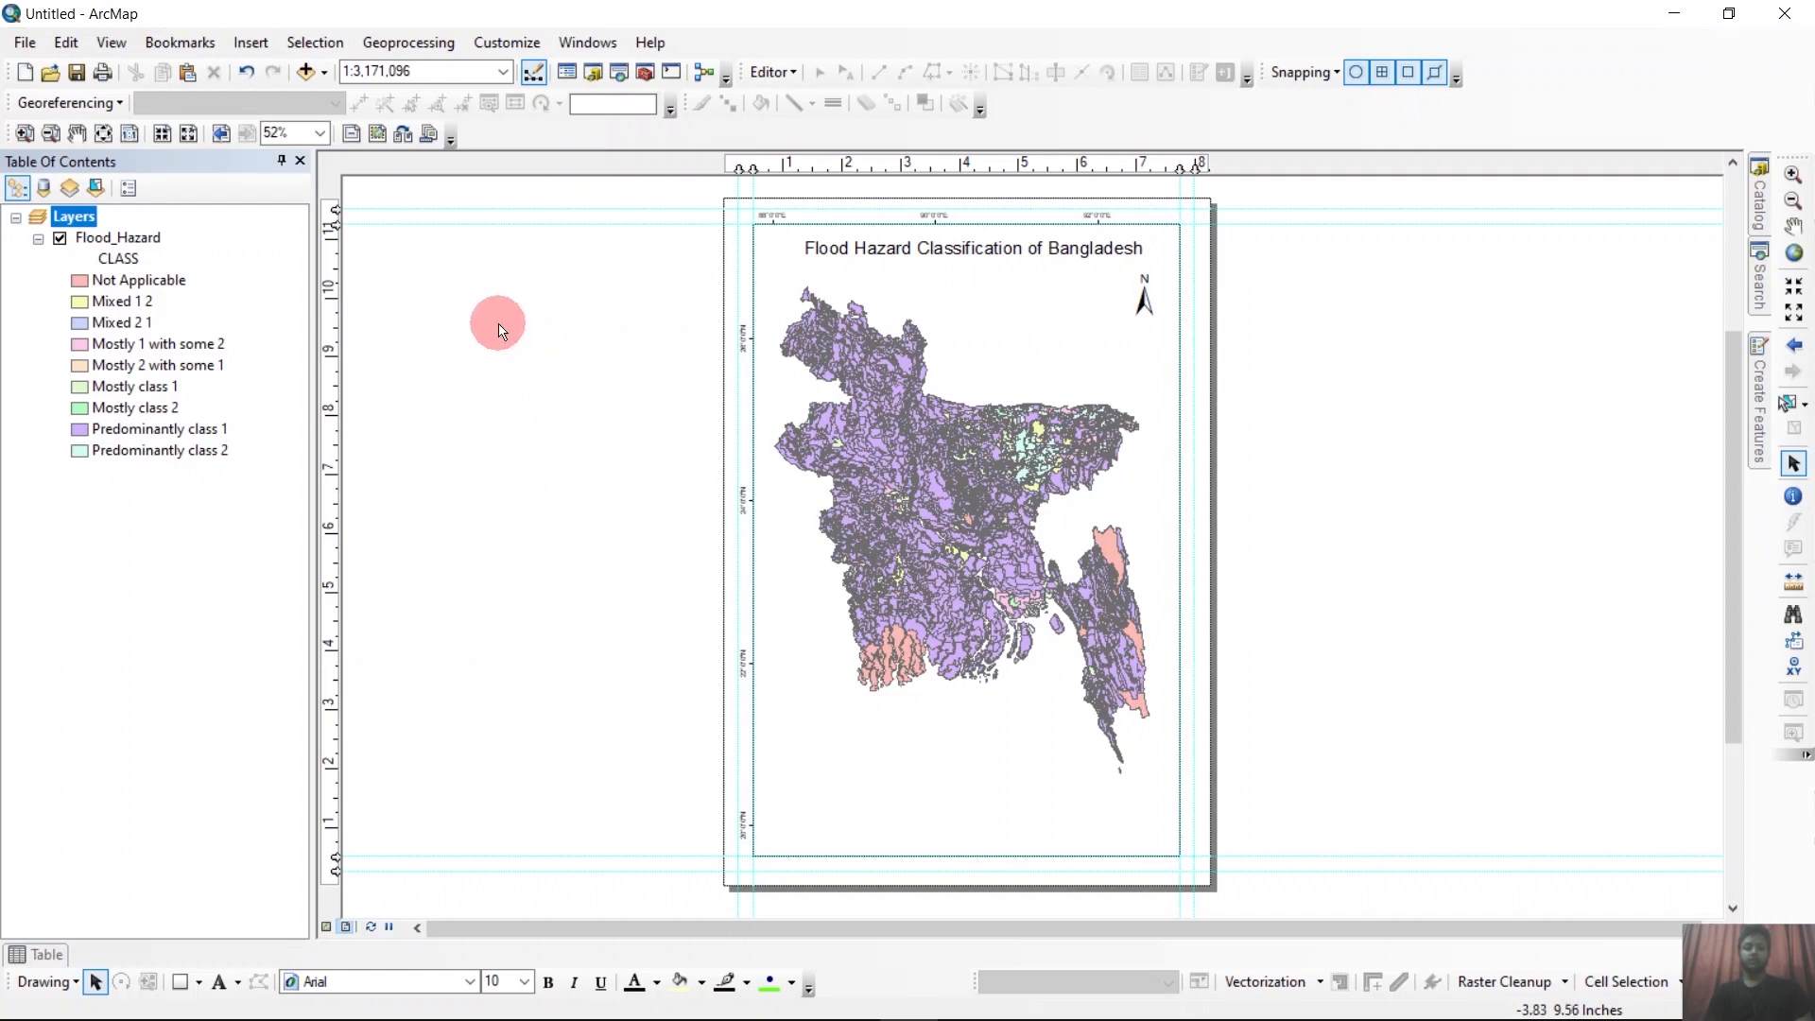
Insert a Scale Line 3 scale bar and place it in the empty area below the map inside the data frame.
left_click(251, 46)
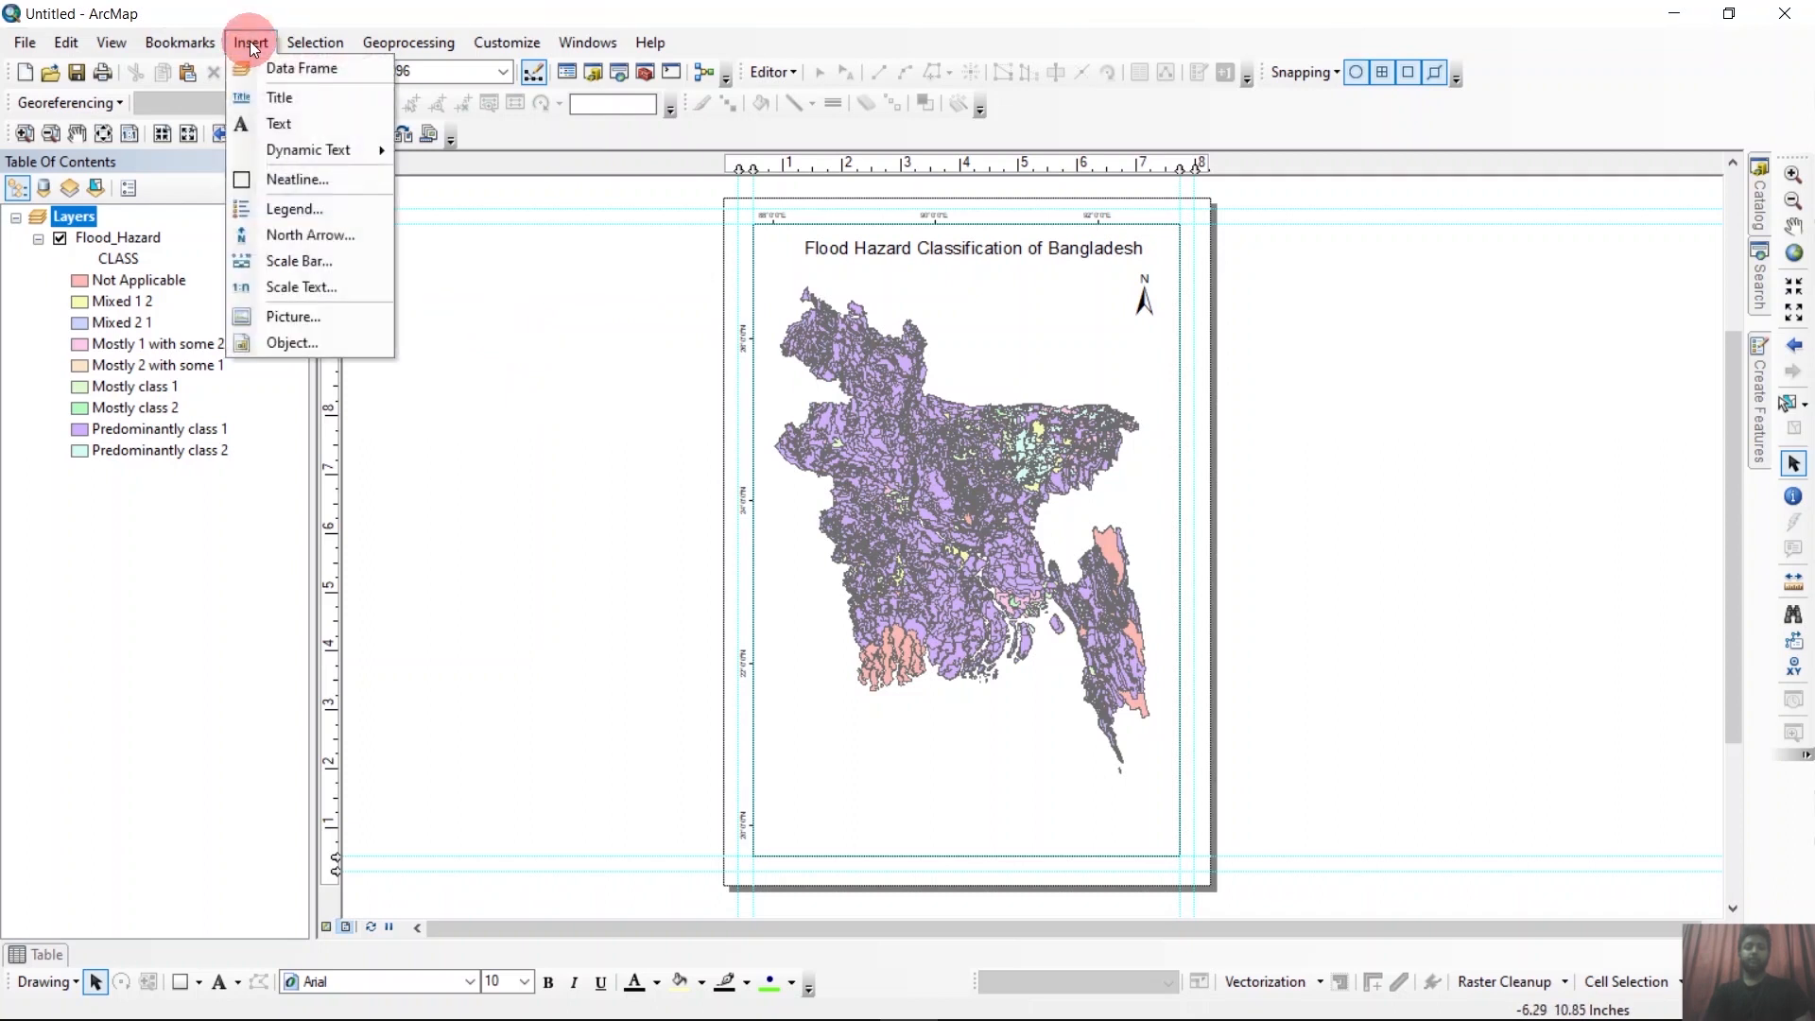
left_click(316, 270)
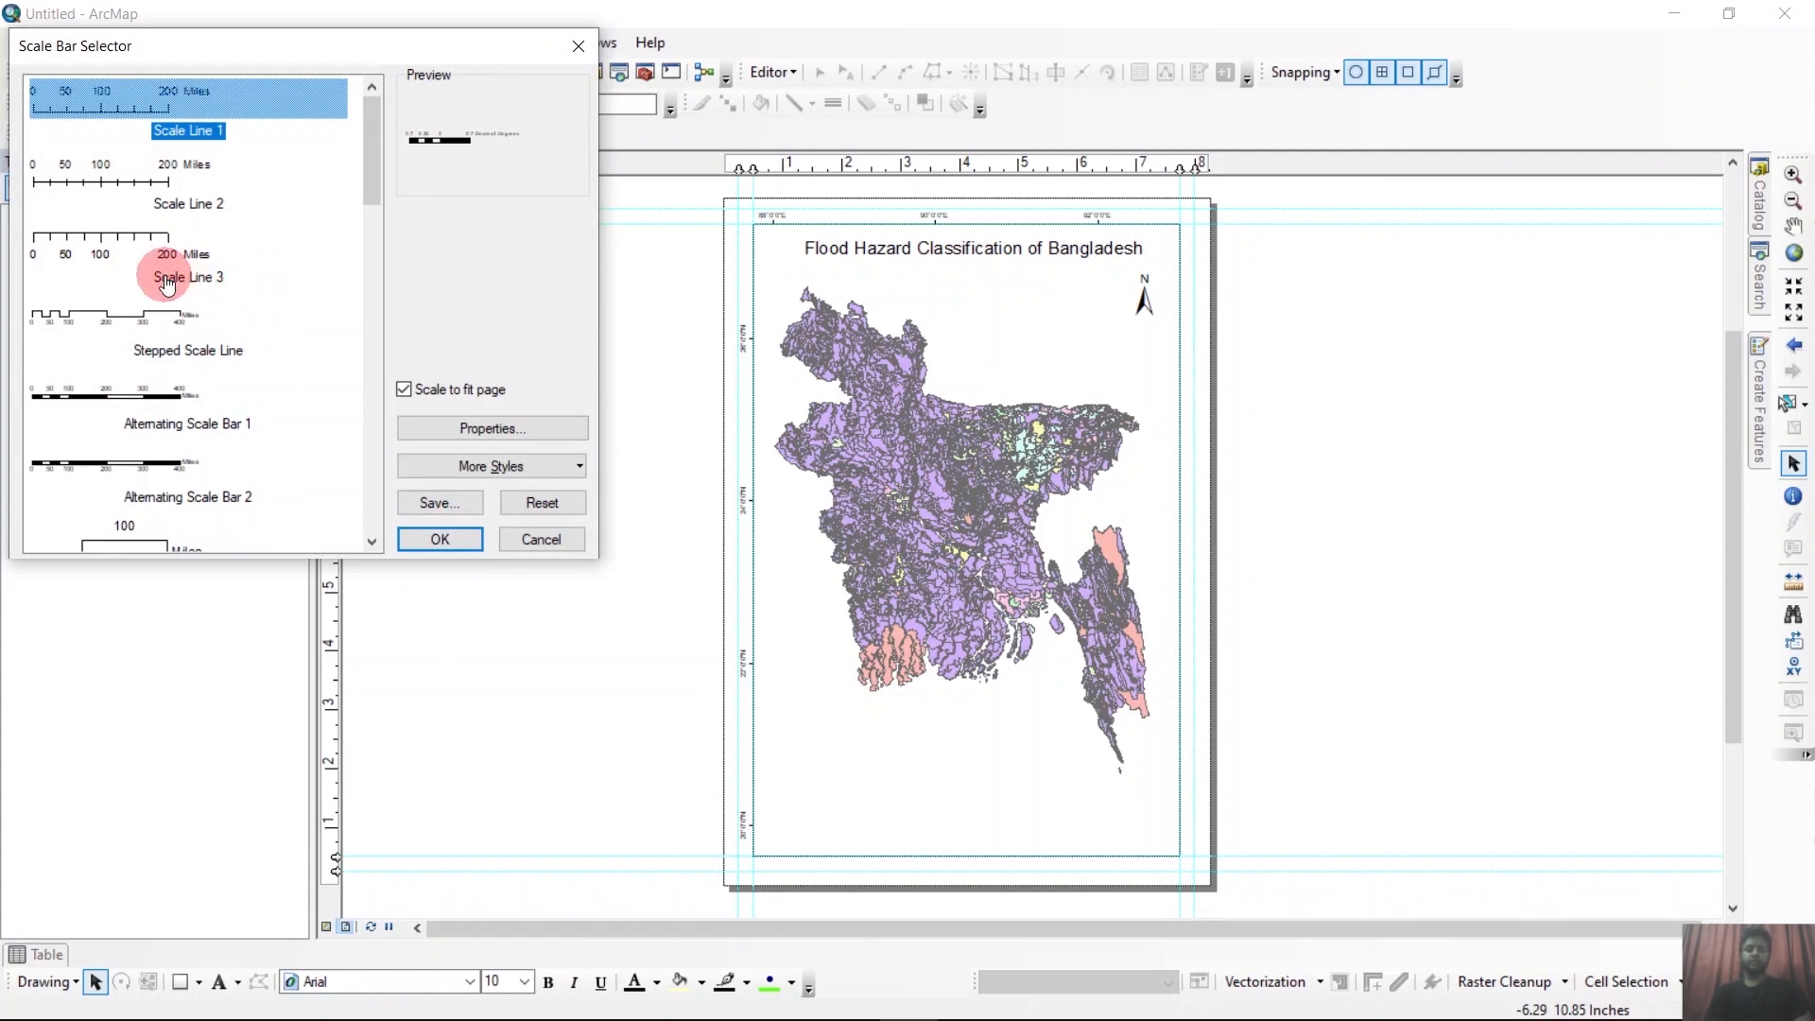
scroll(169, 284, "down", 2)
scroll(303, 378, "up", 2)
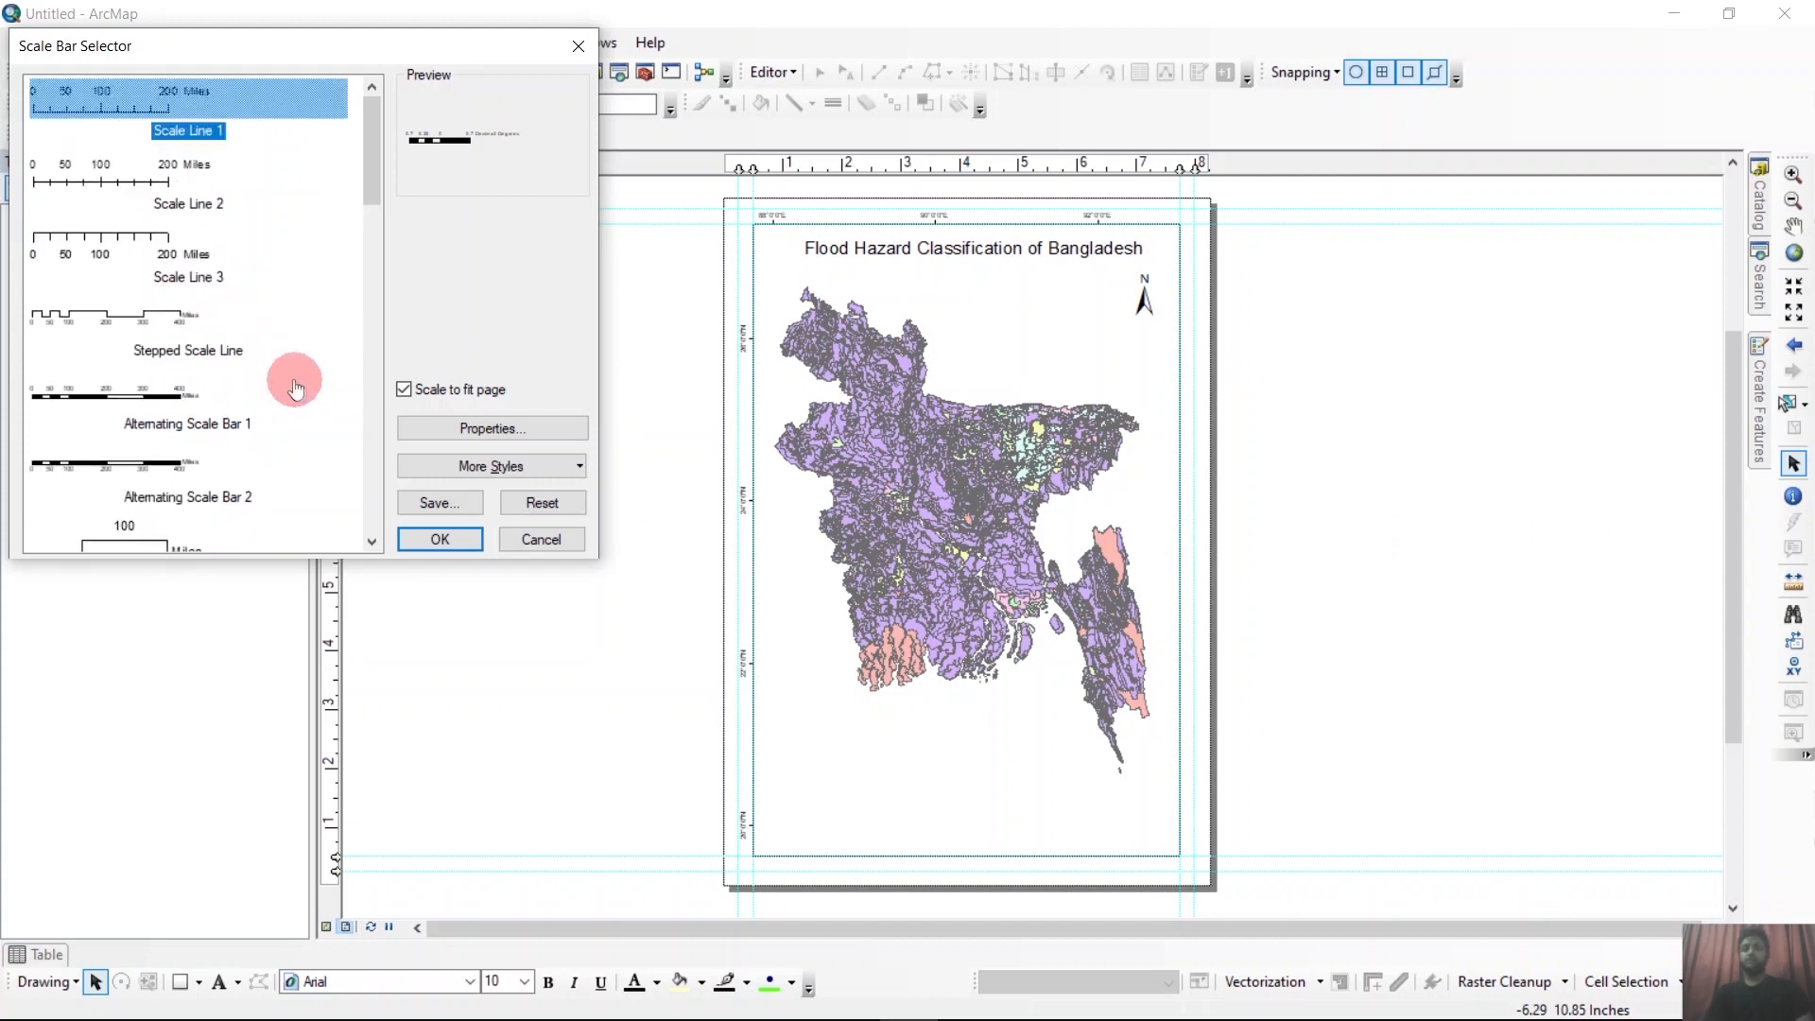
left_click(124, 244)
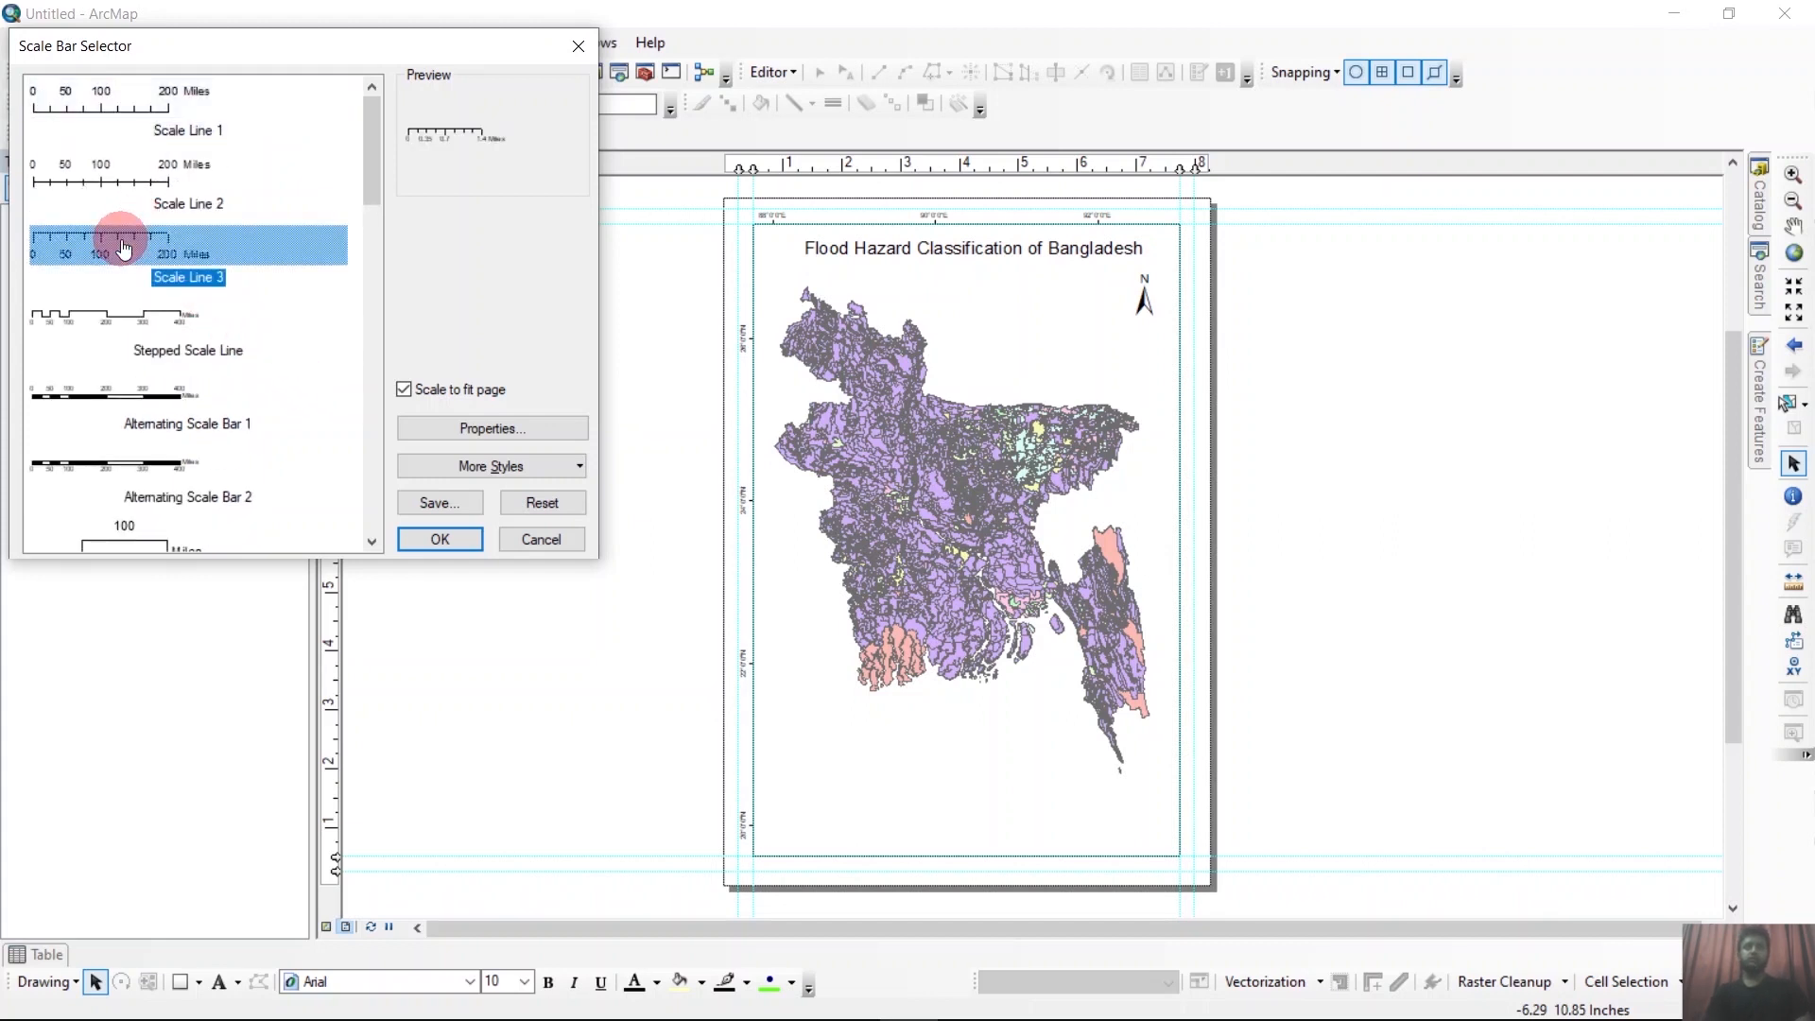
left_click(443, 537)
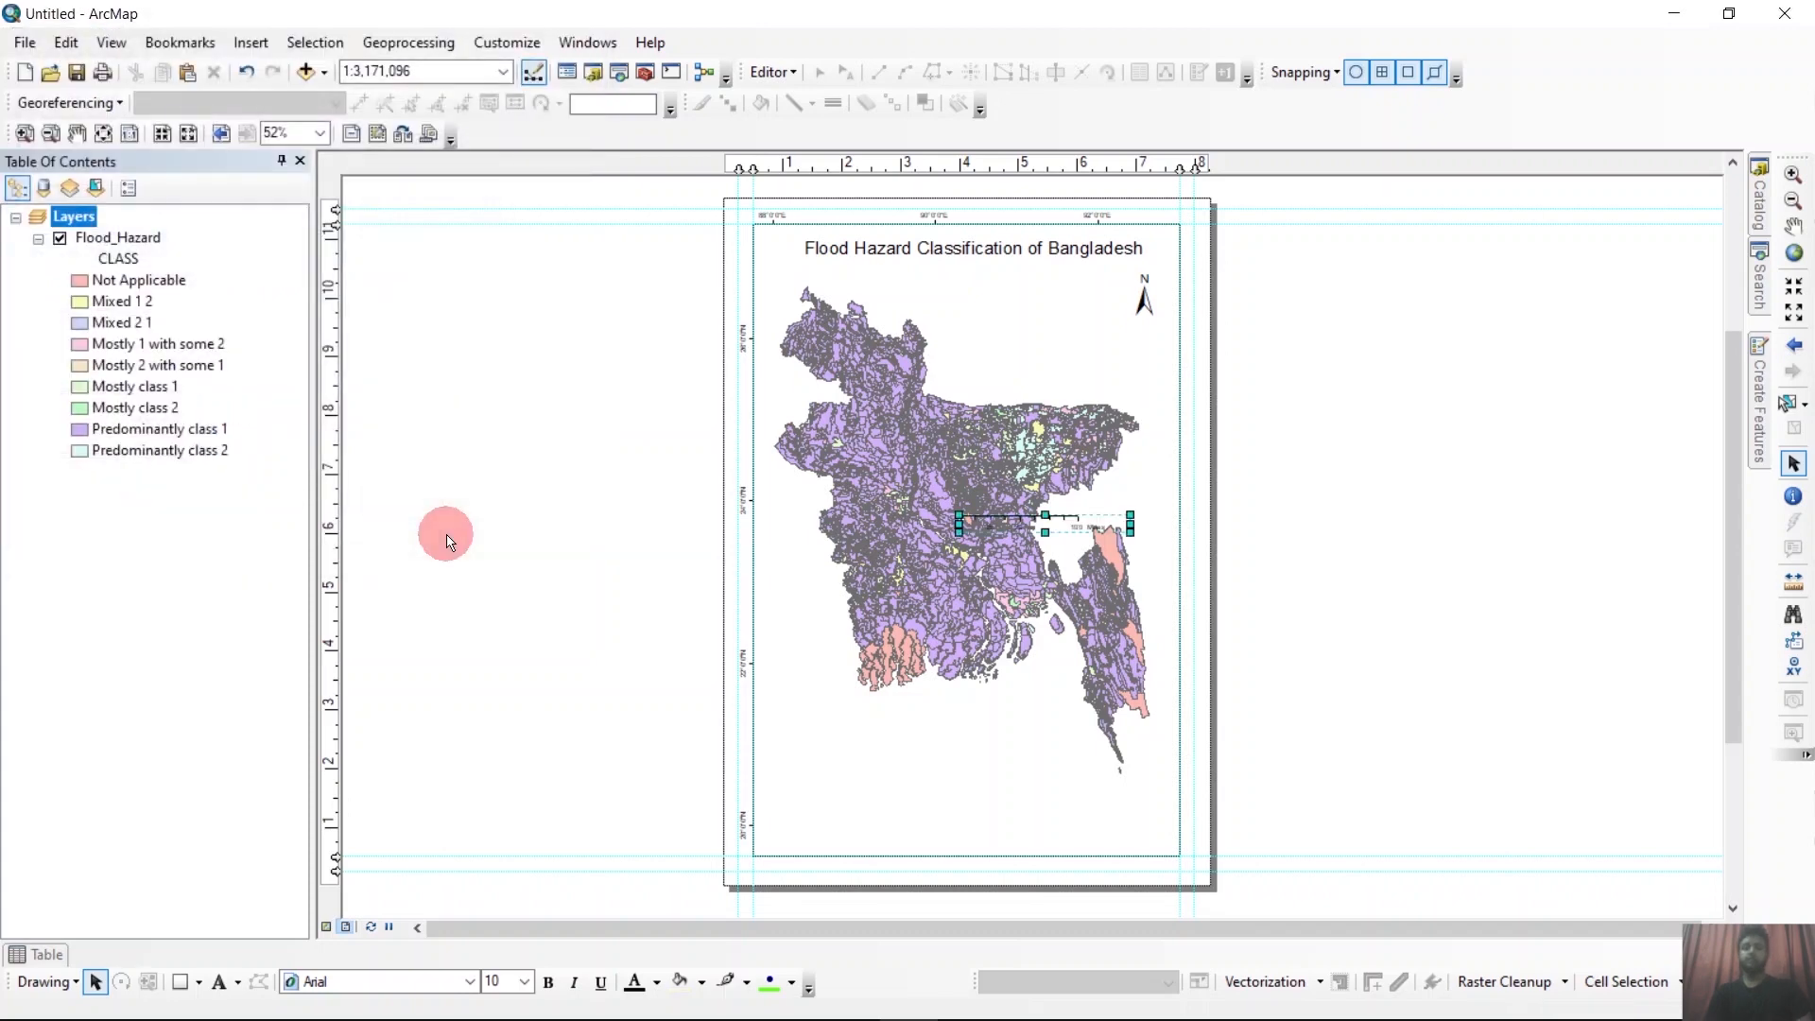
left_click_drag(1085, 526, 946, 781)
Set the scale bar's number of subdivisions to 2 and its division units to Meters.
scroll(924, 854, "down", 3)
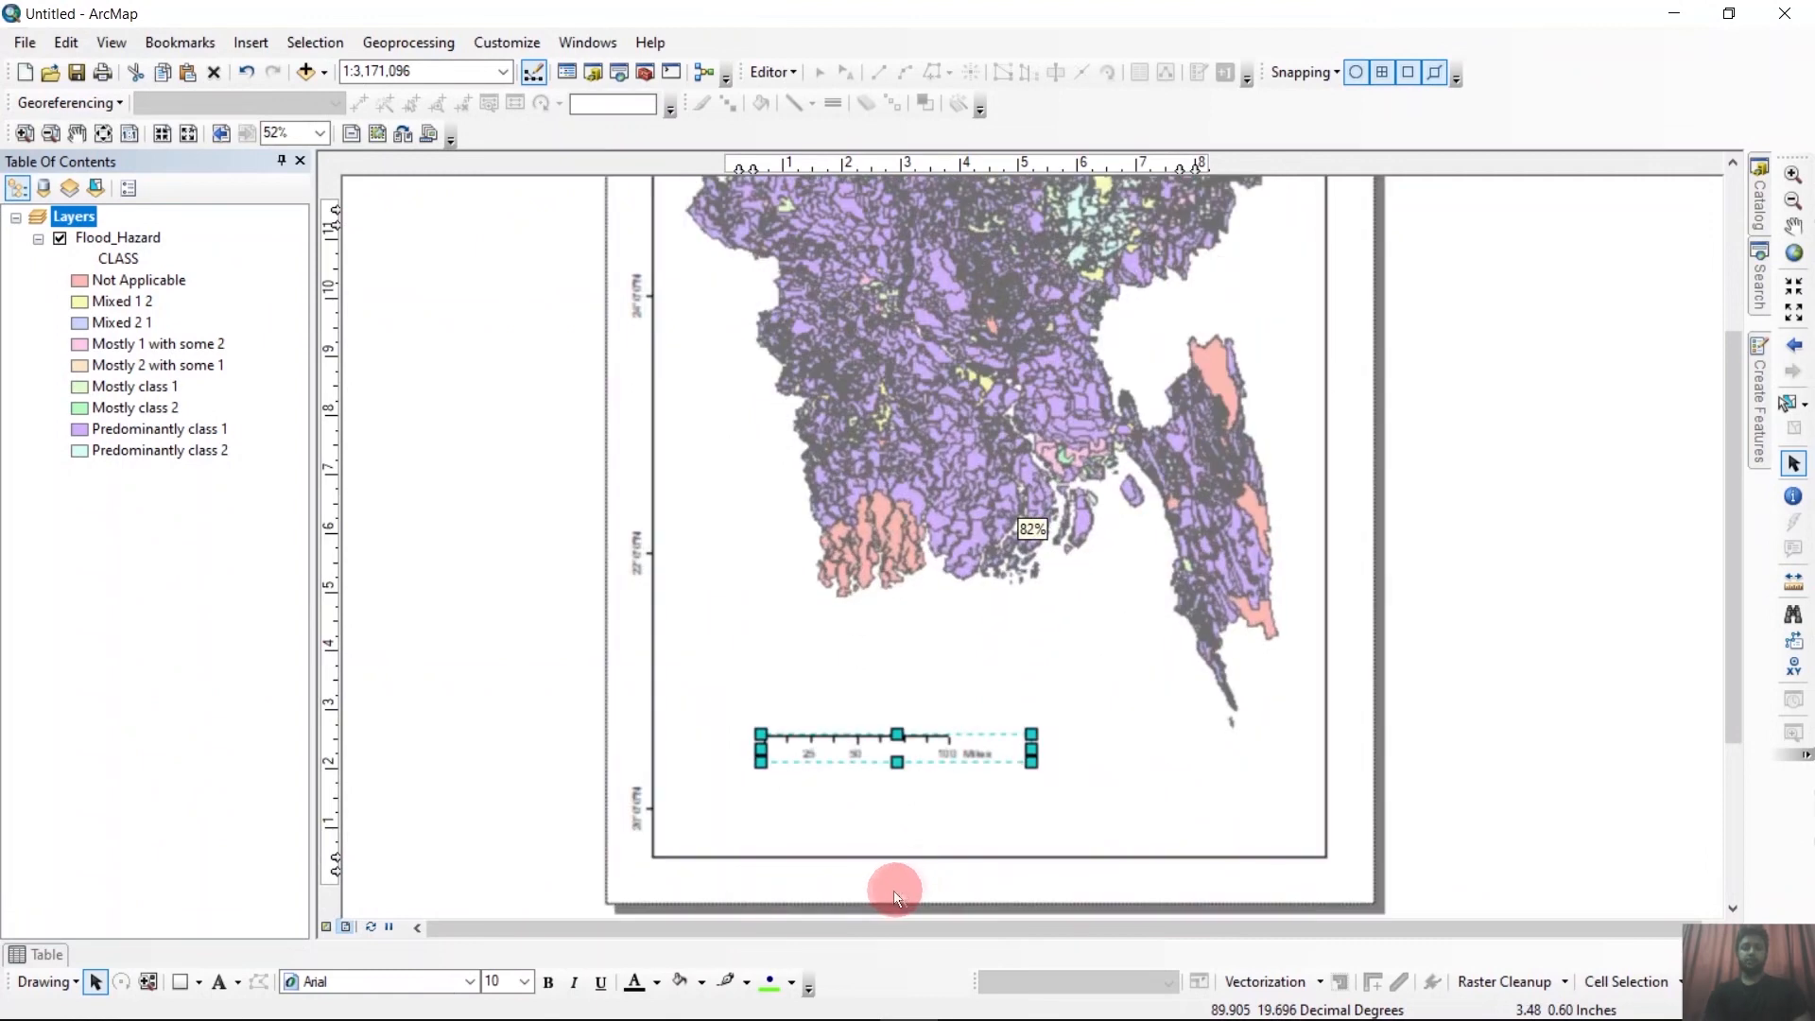
scroll(862, 856, "down", 1)
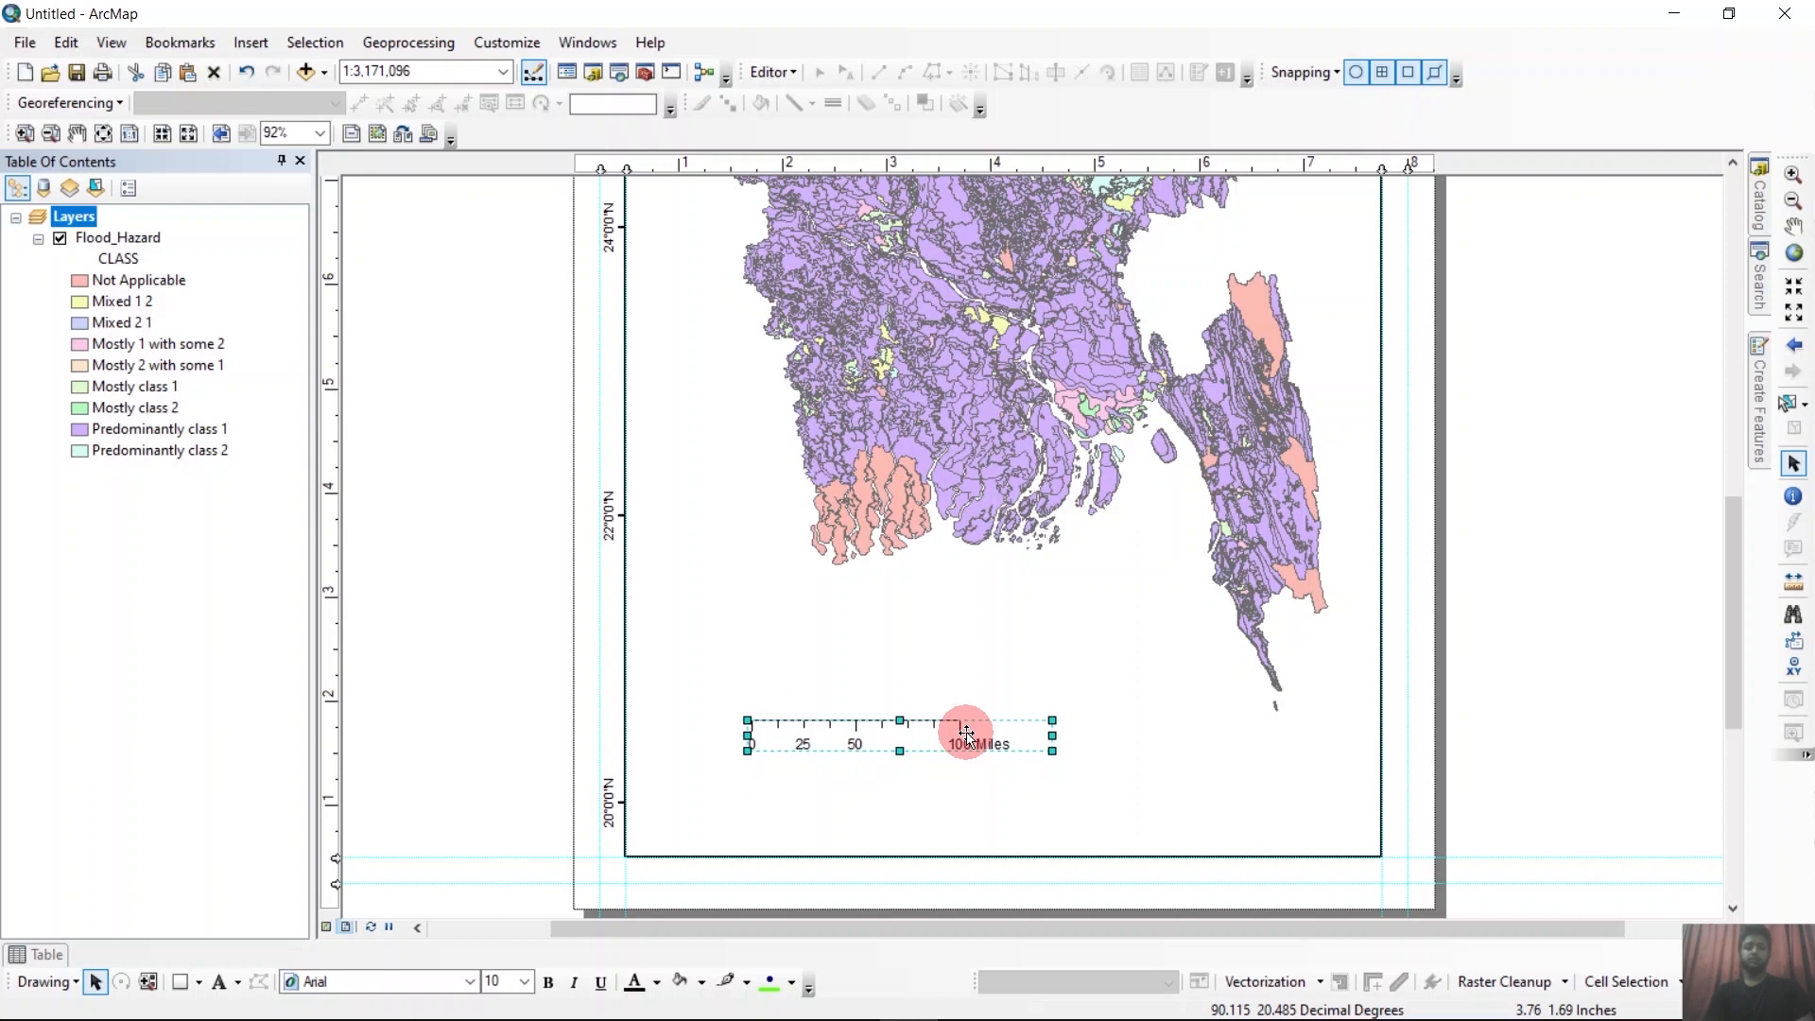
right_click(966, 734)
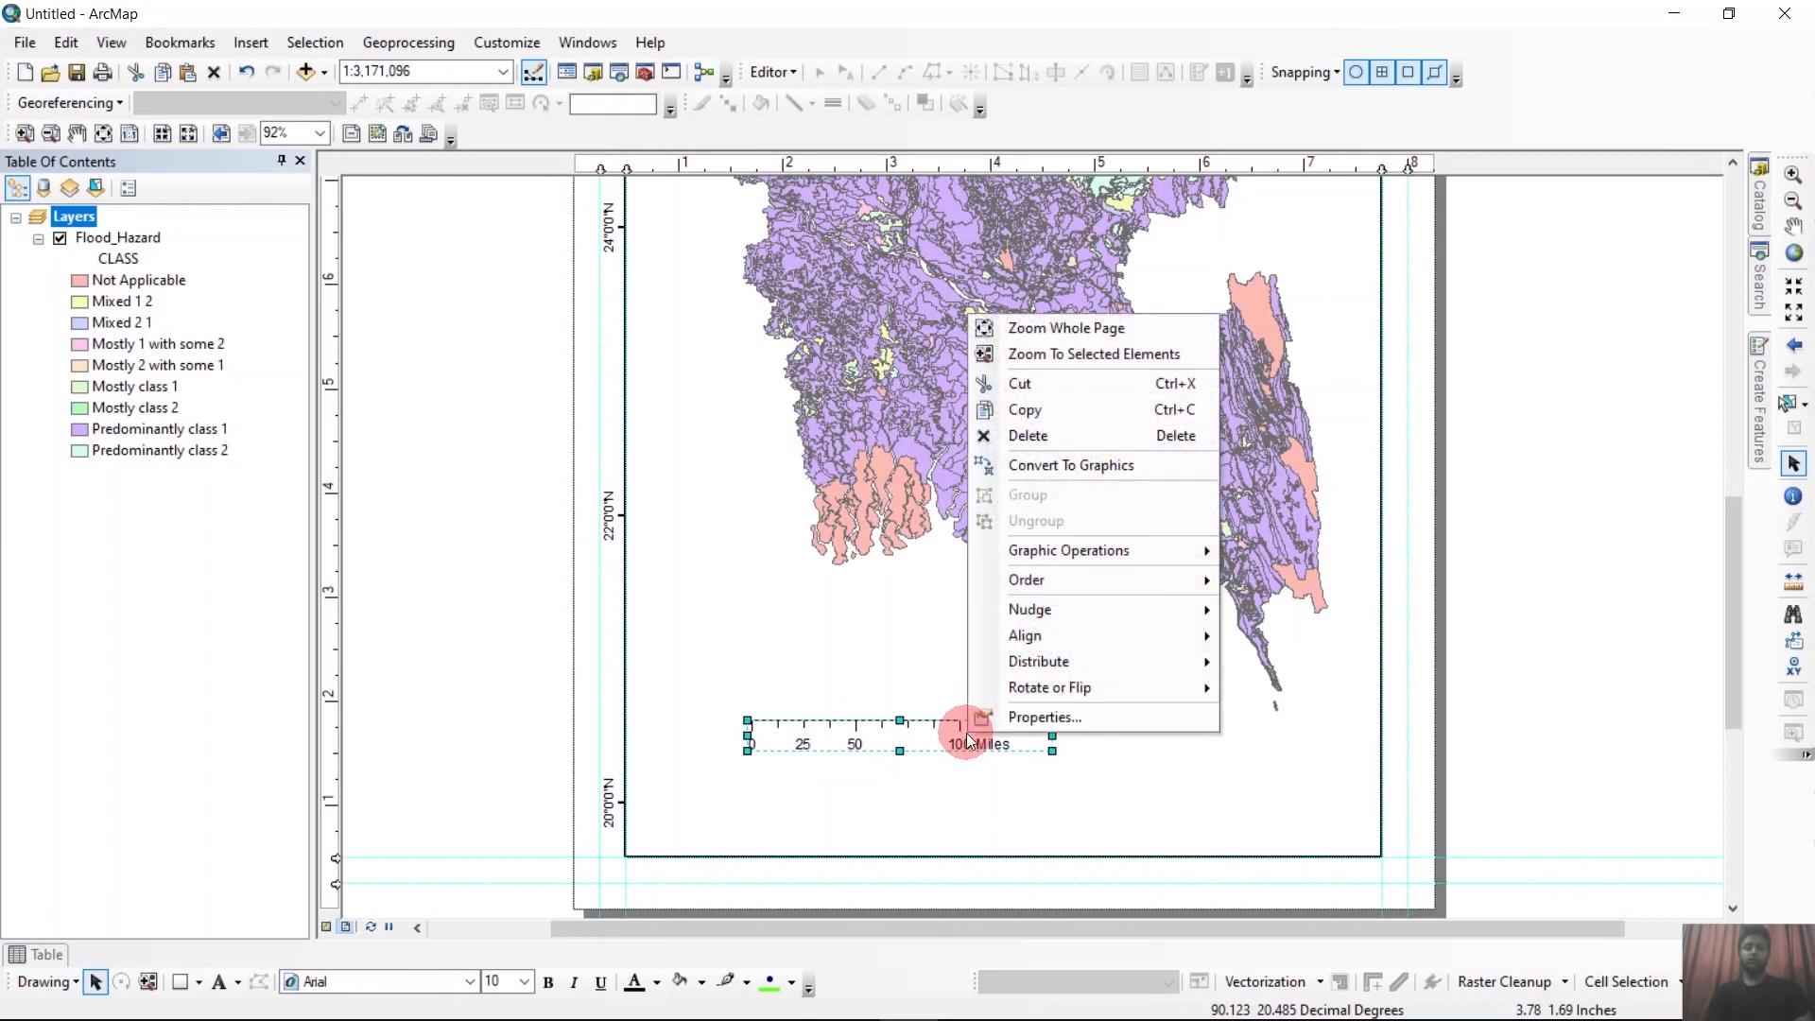
left_click(1035, 719)
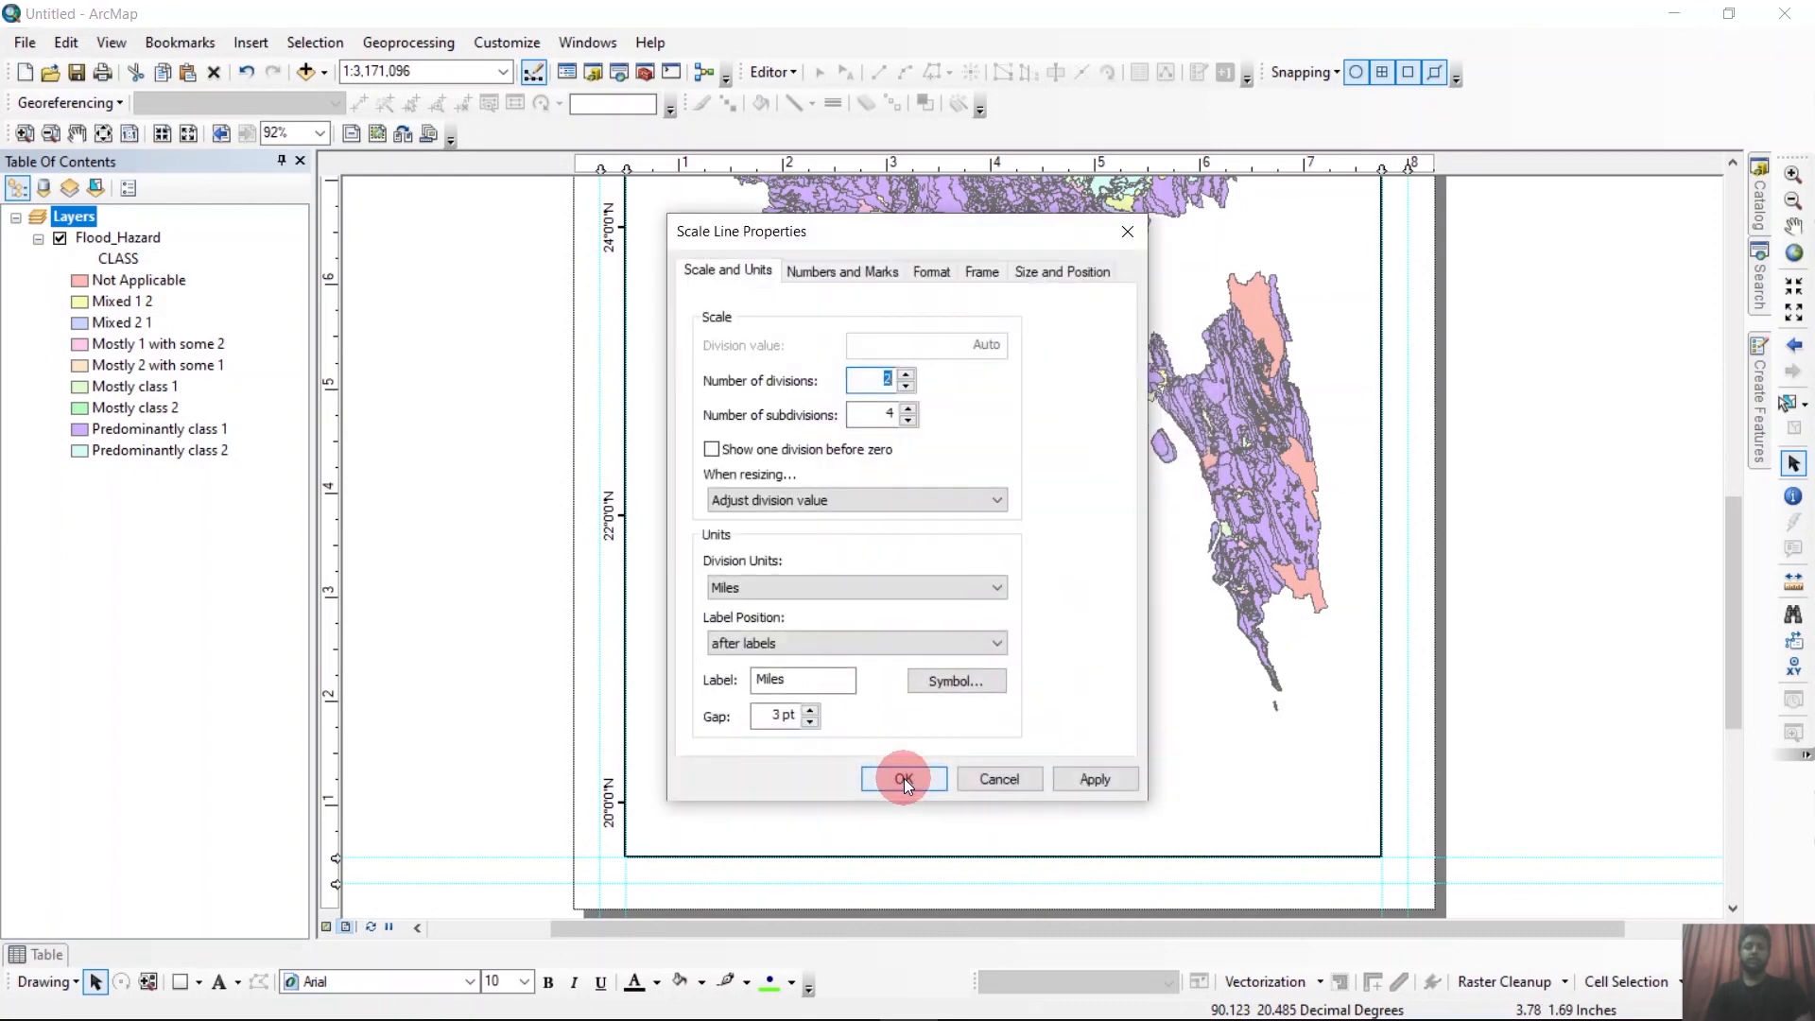
left_click(910, 417)
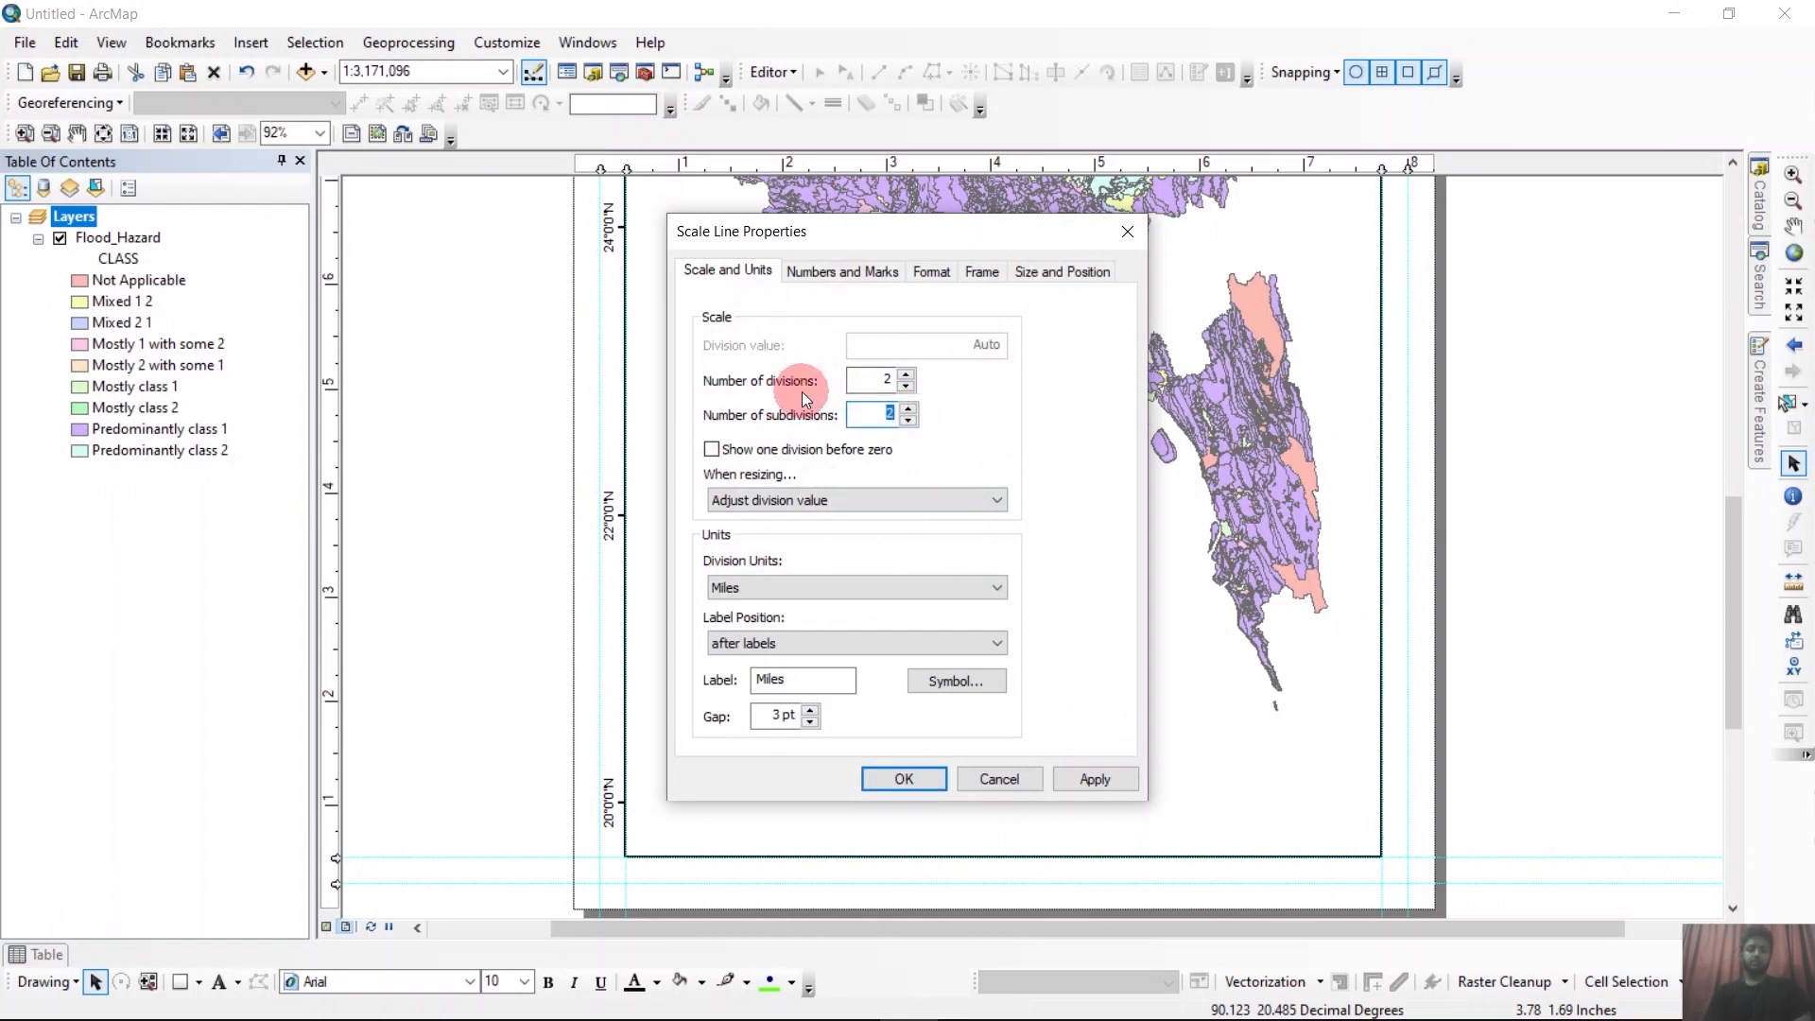
left_click(923, 596)
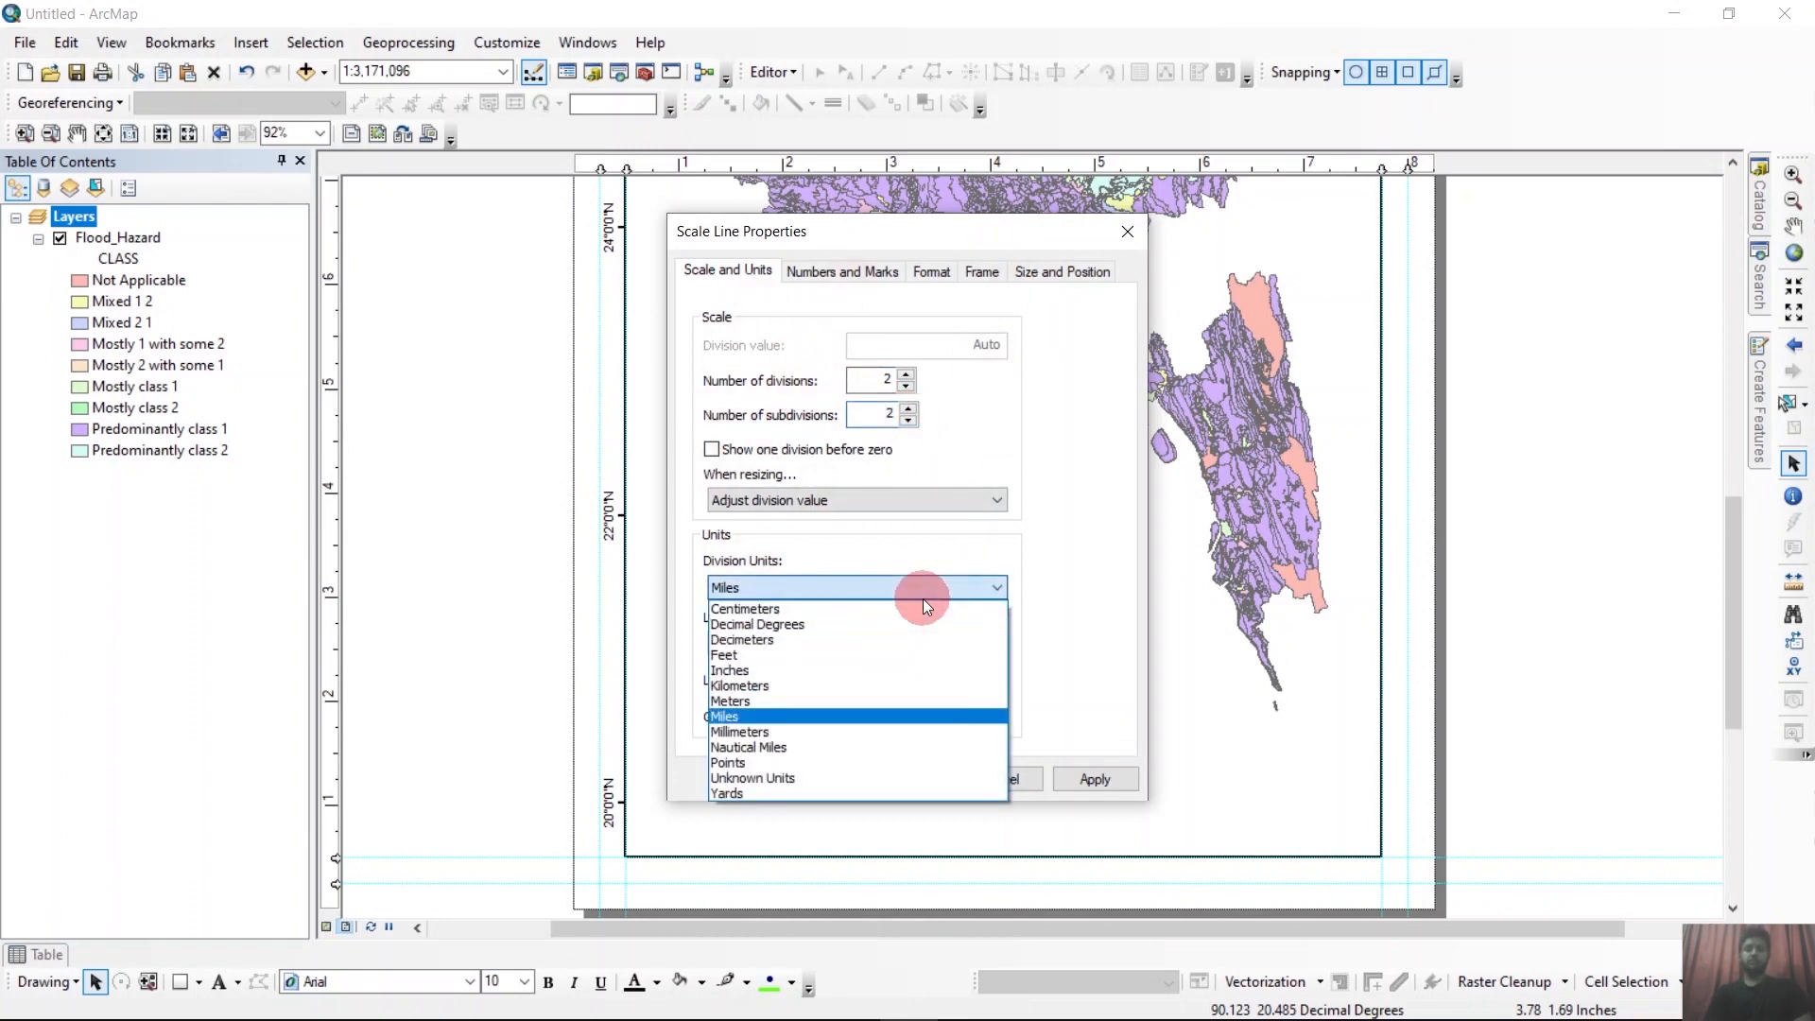
left_click(779, 702)
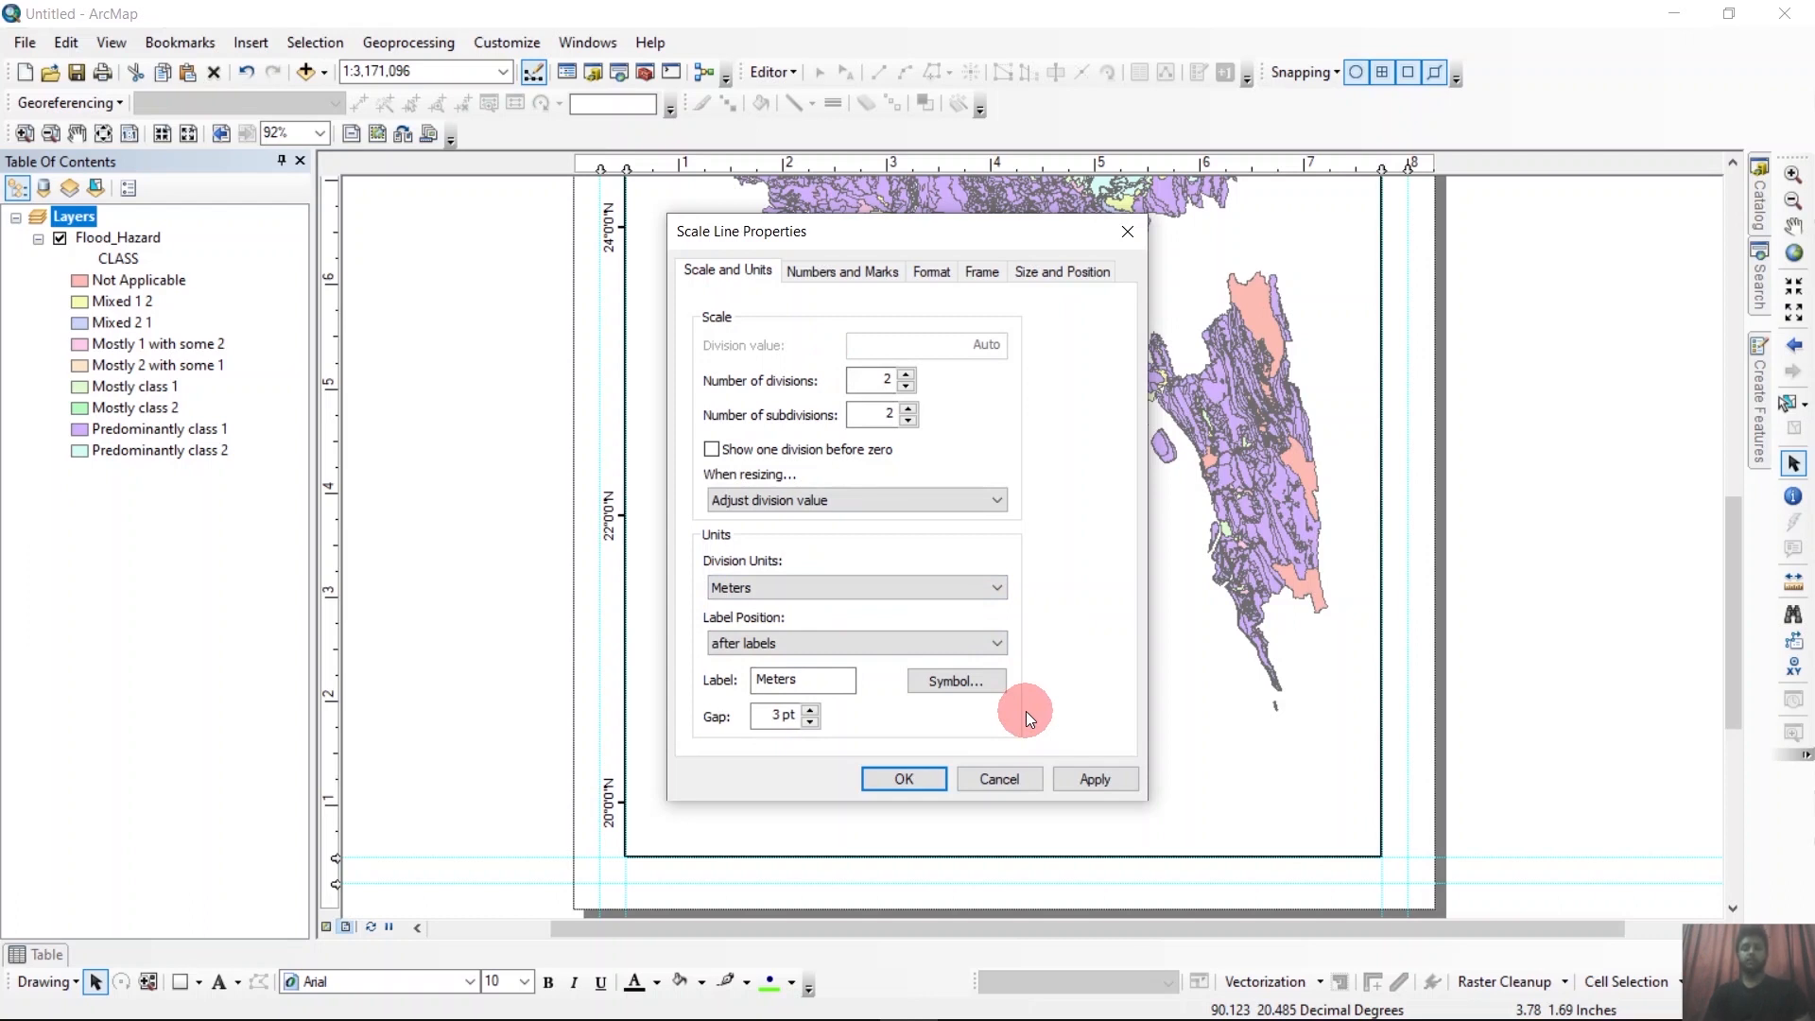
left_click(1078, 777)
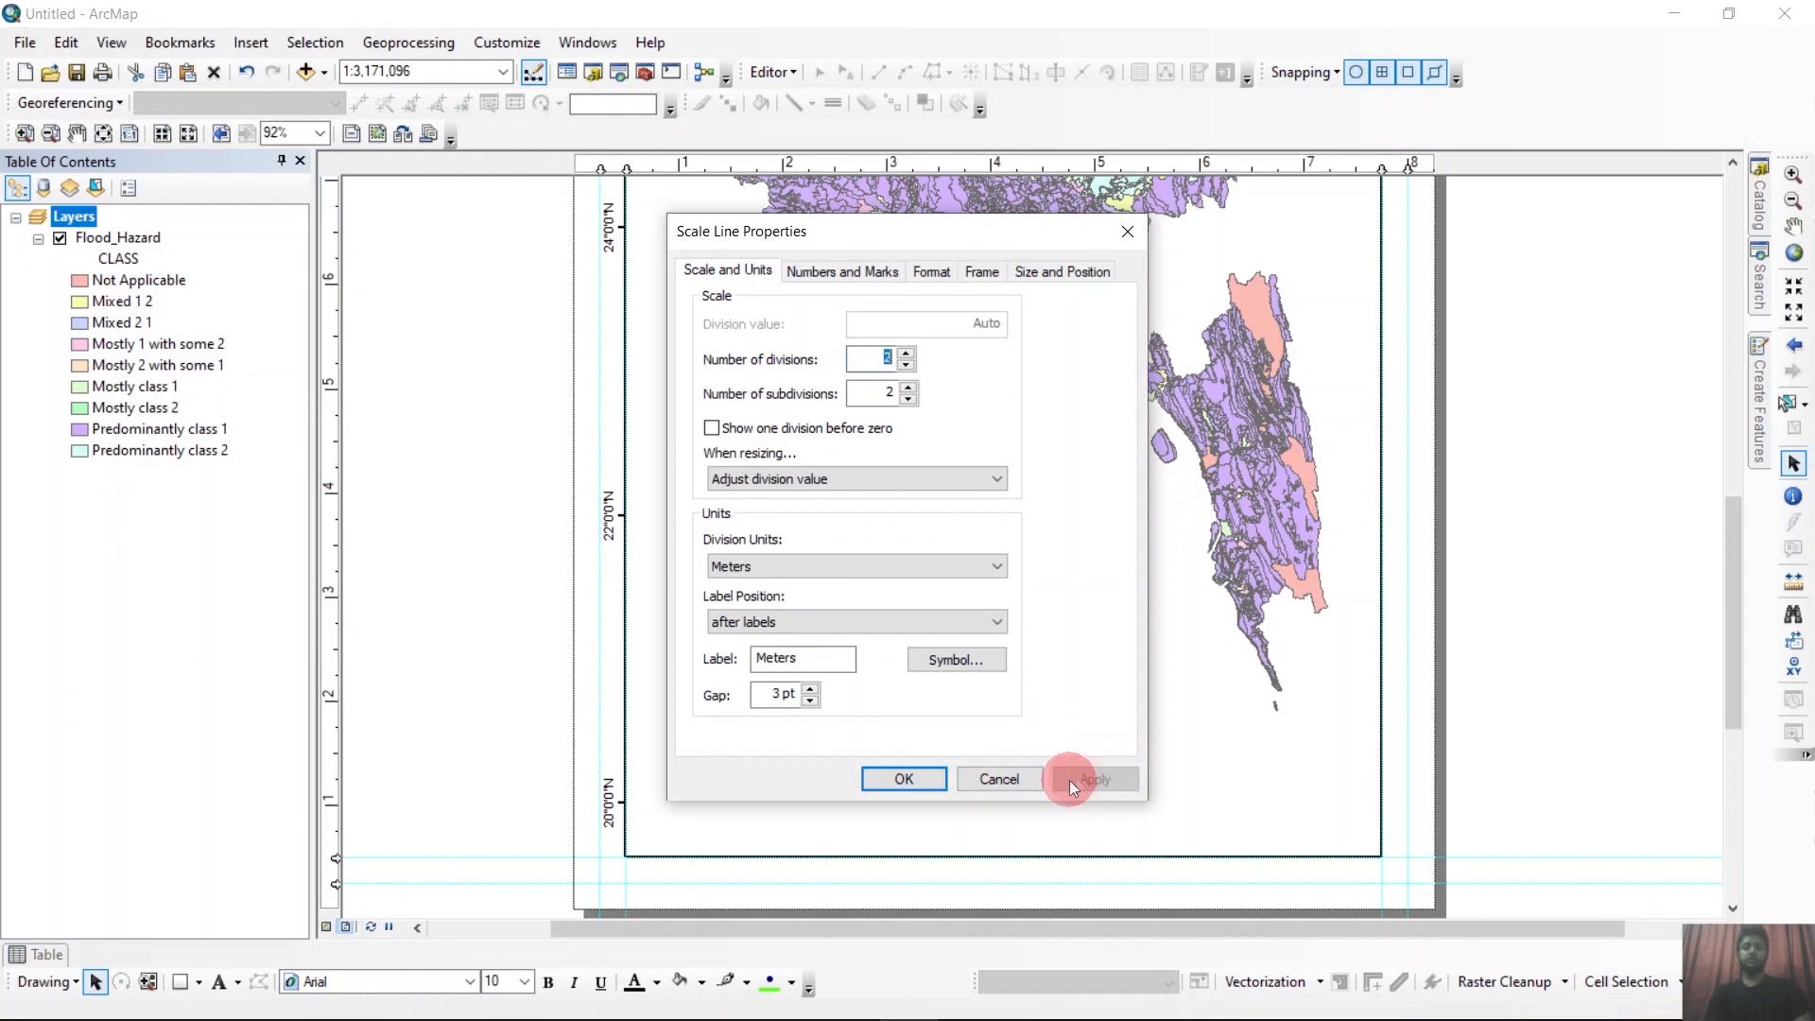
left_click(906, 779)
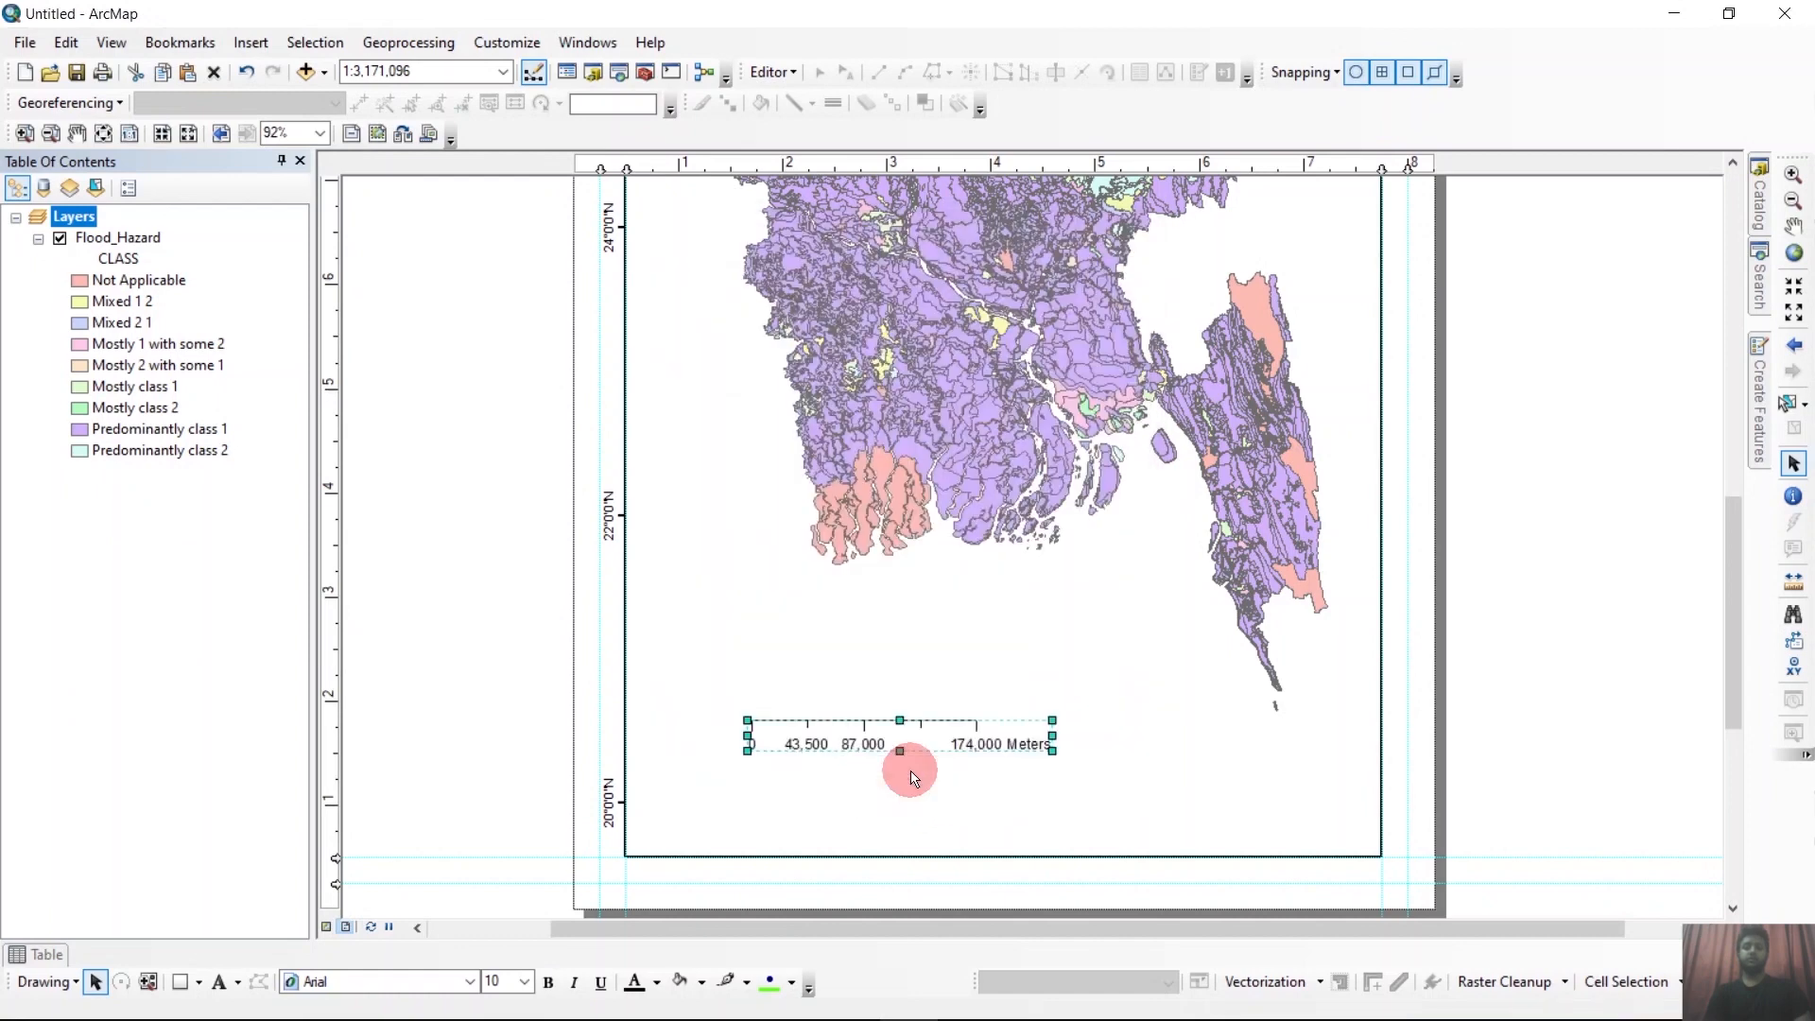
left_click(1115, 785)
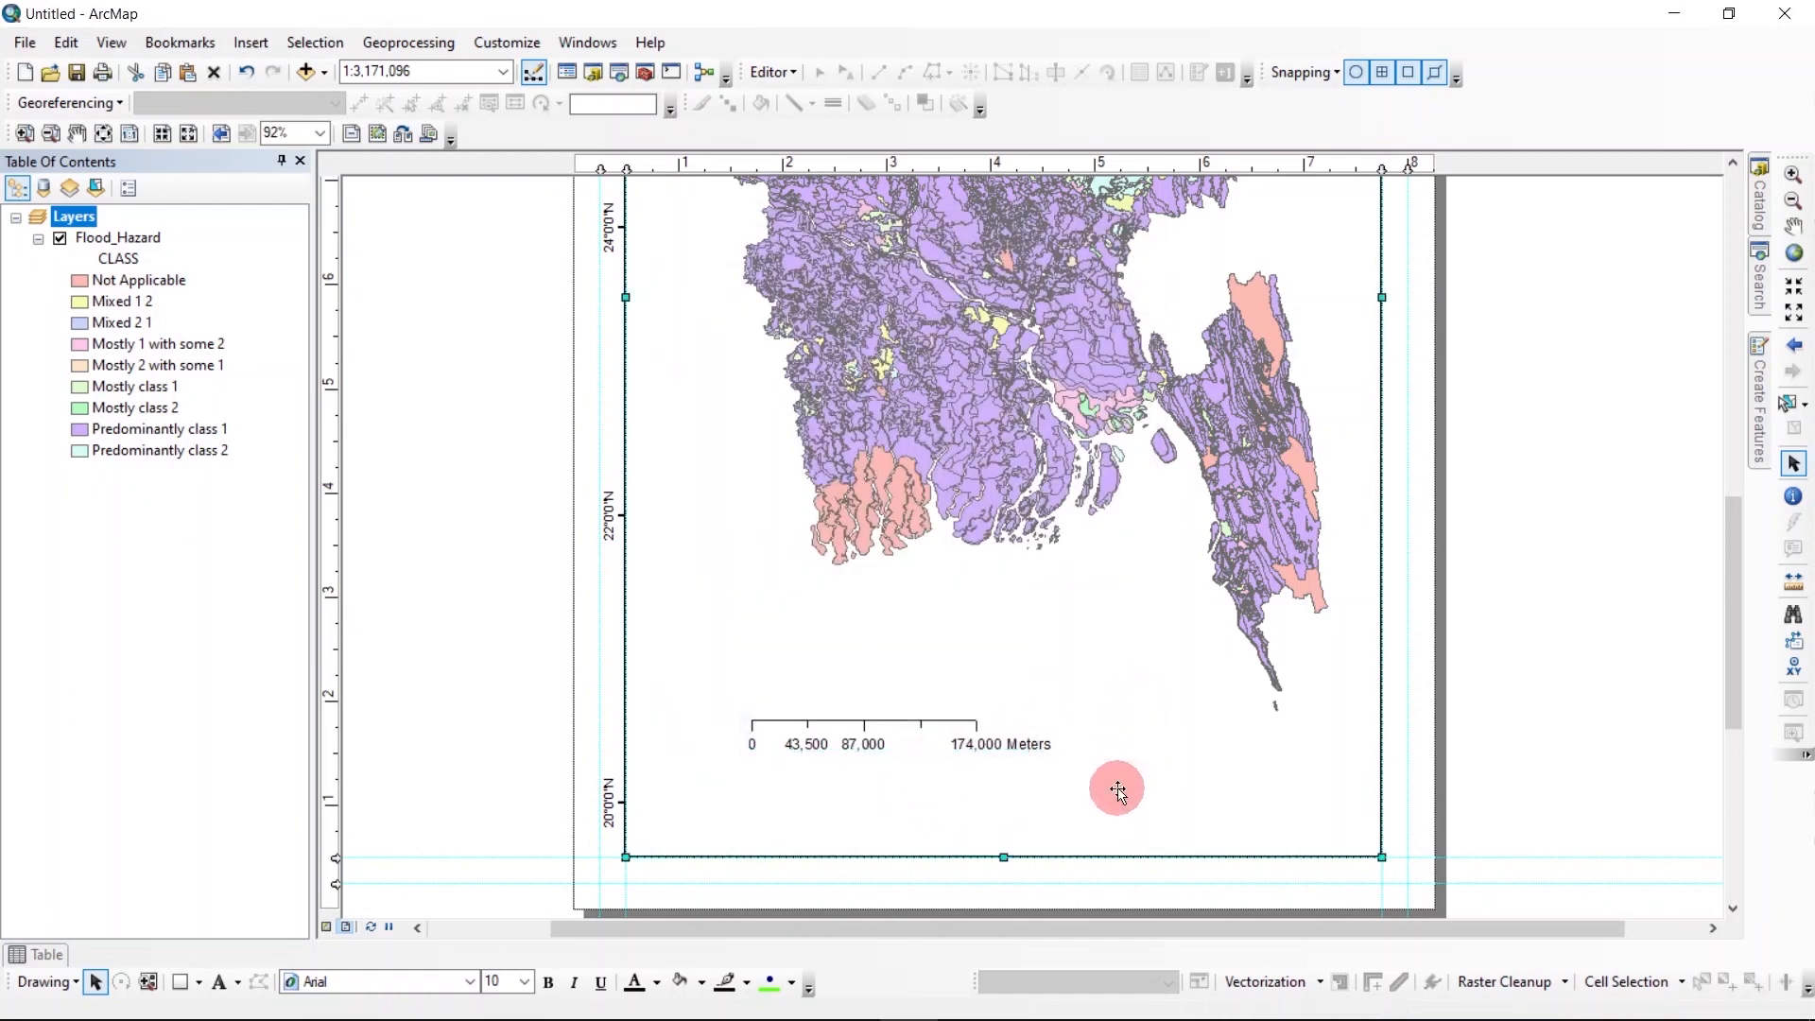
left_click(1621, 774)
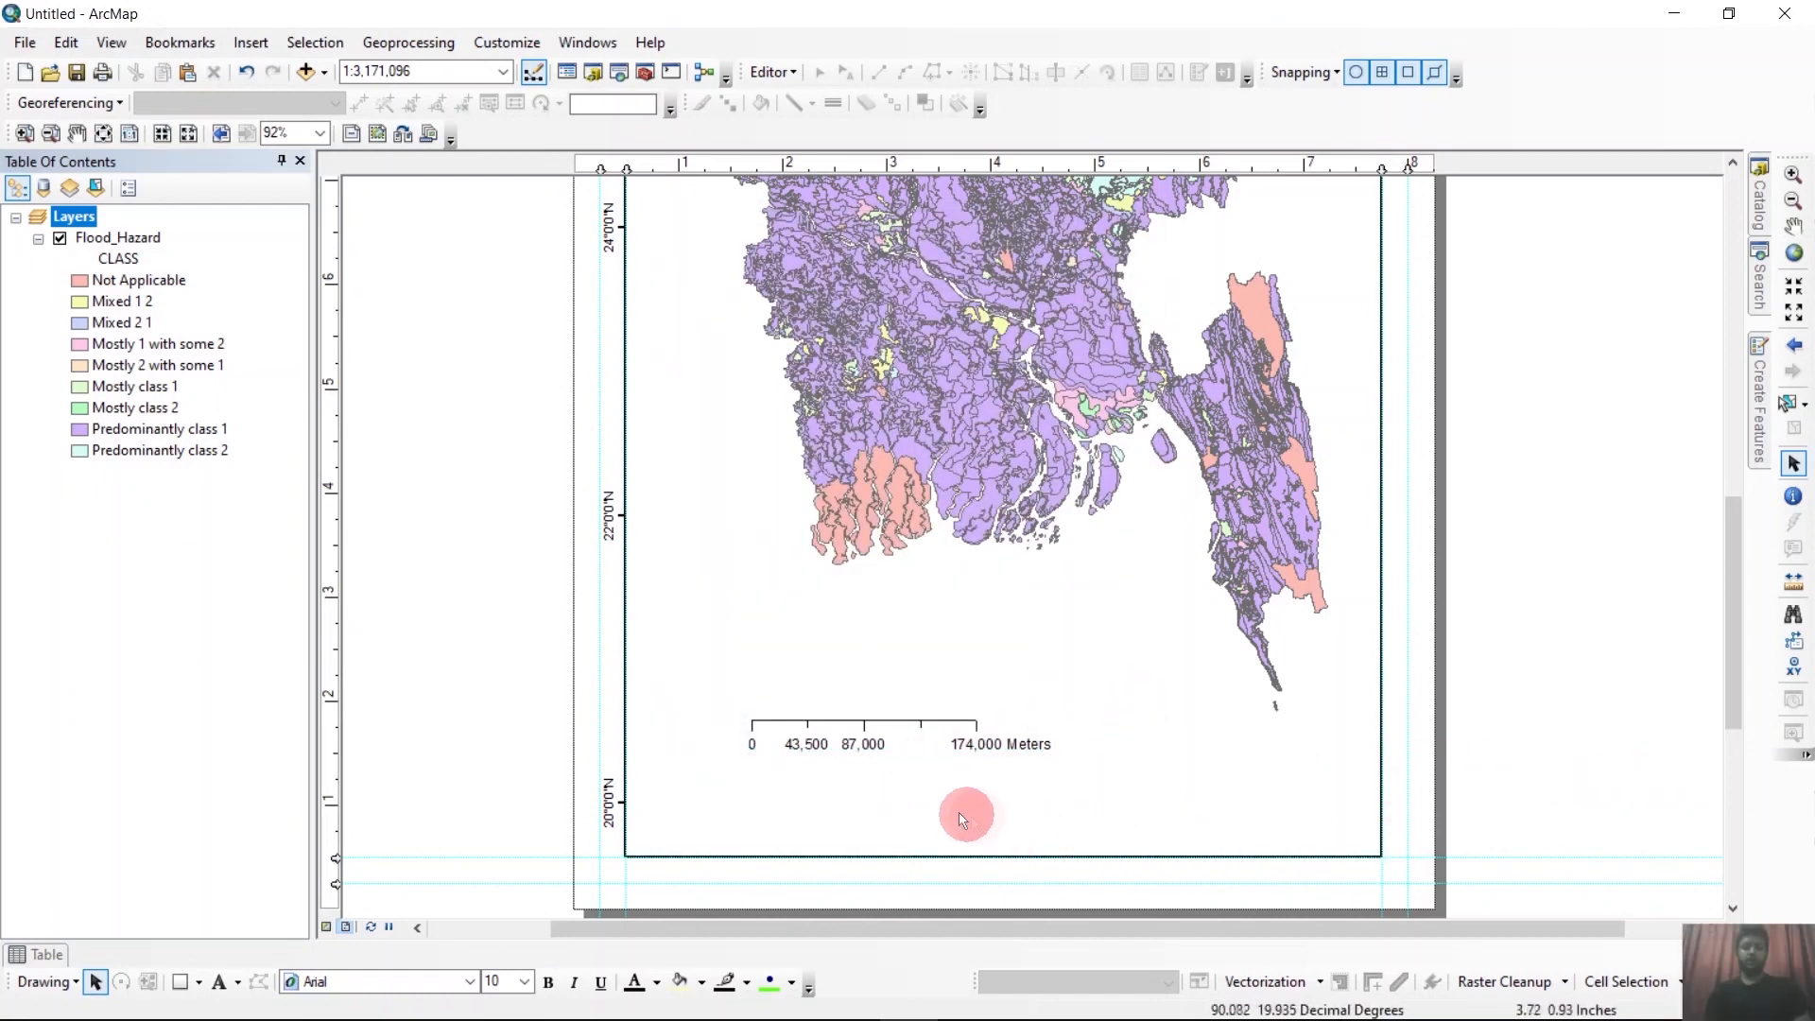
Make the scale bar adjust its width when resizing, and set its division value to 80000 m.
left_click(958, 743)
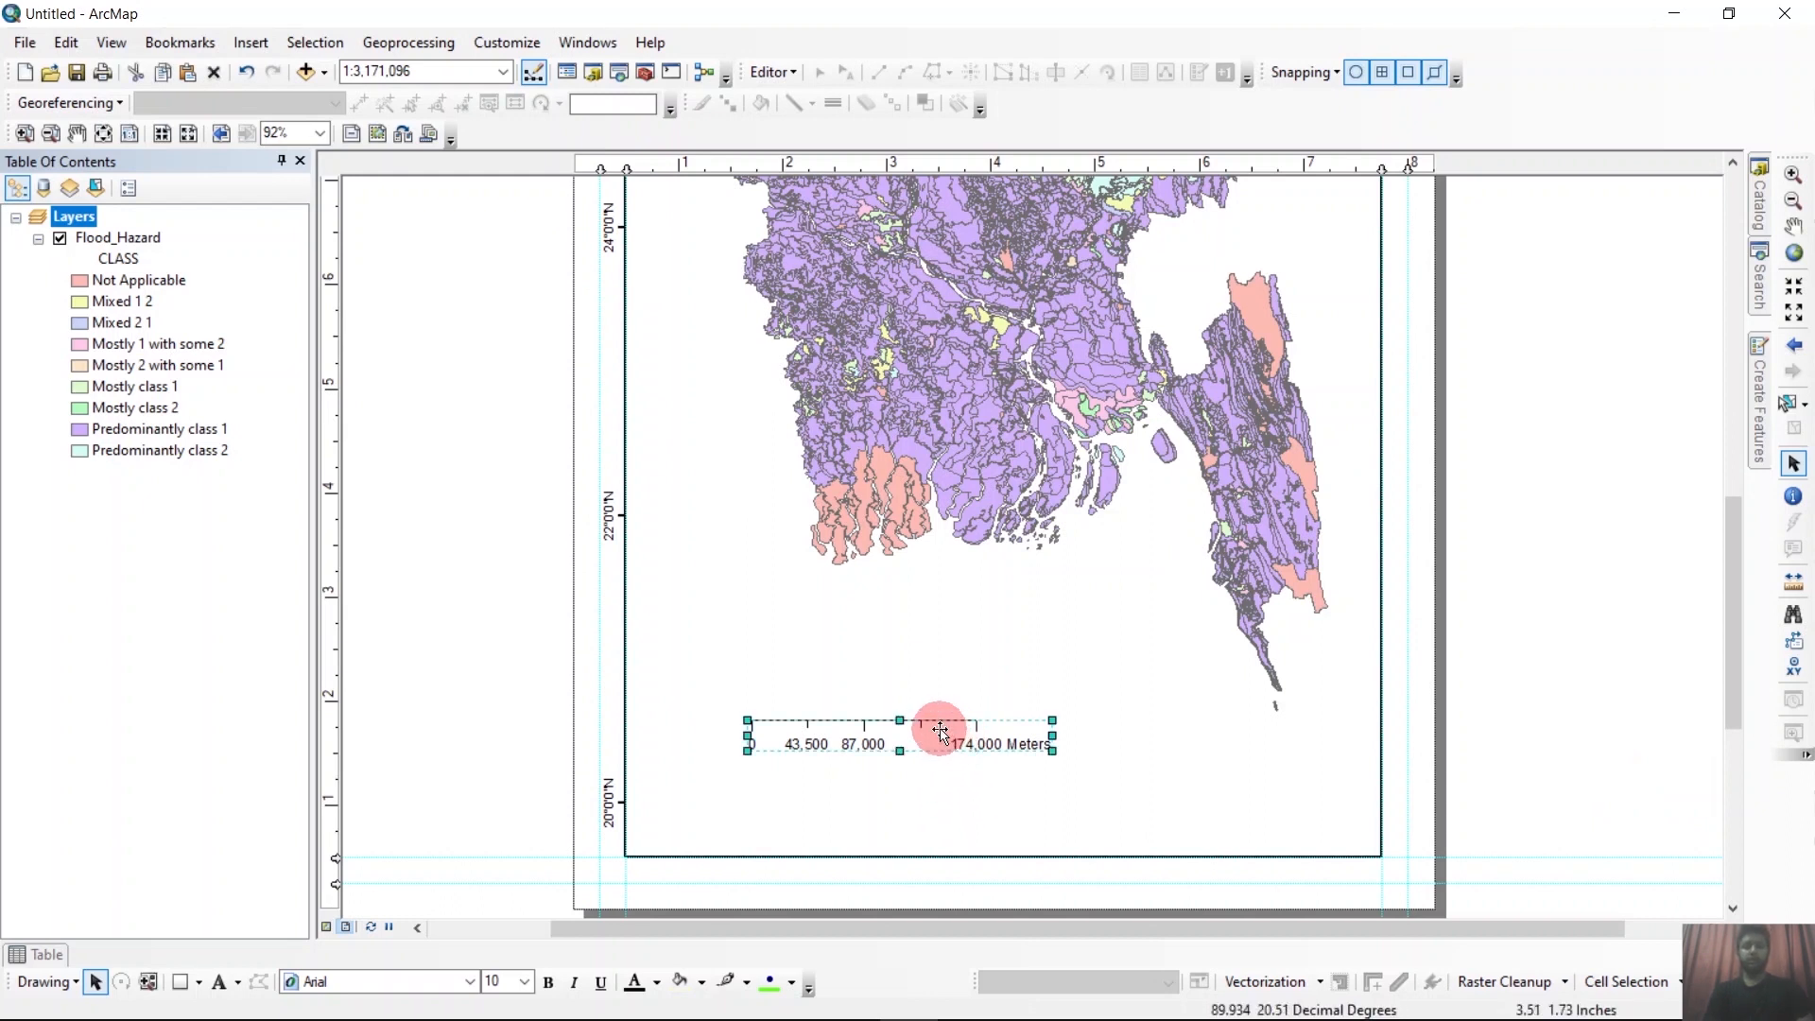
right_click(941, 729)
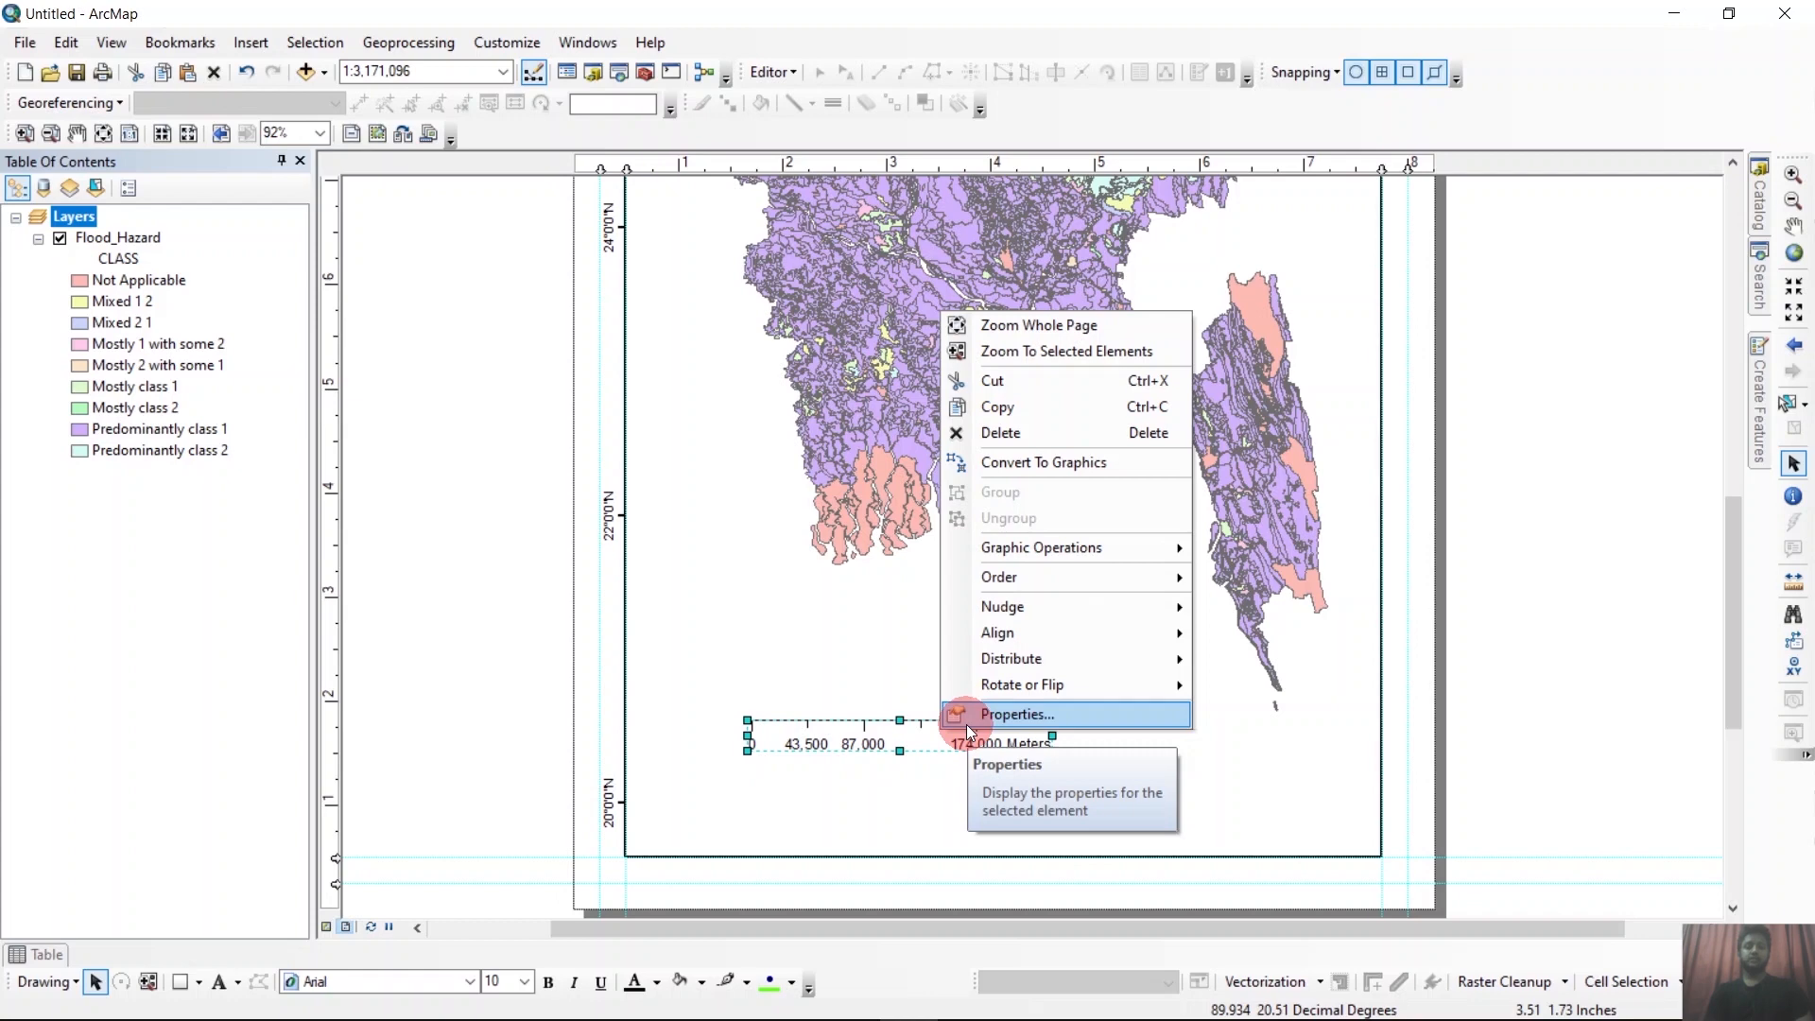
left_click(966, 725)
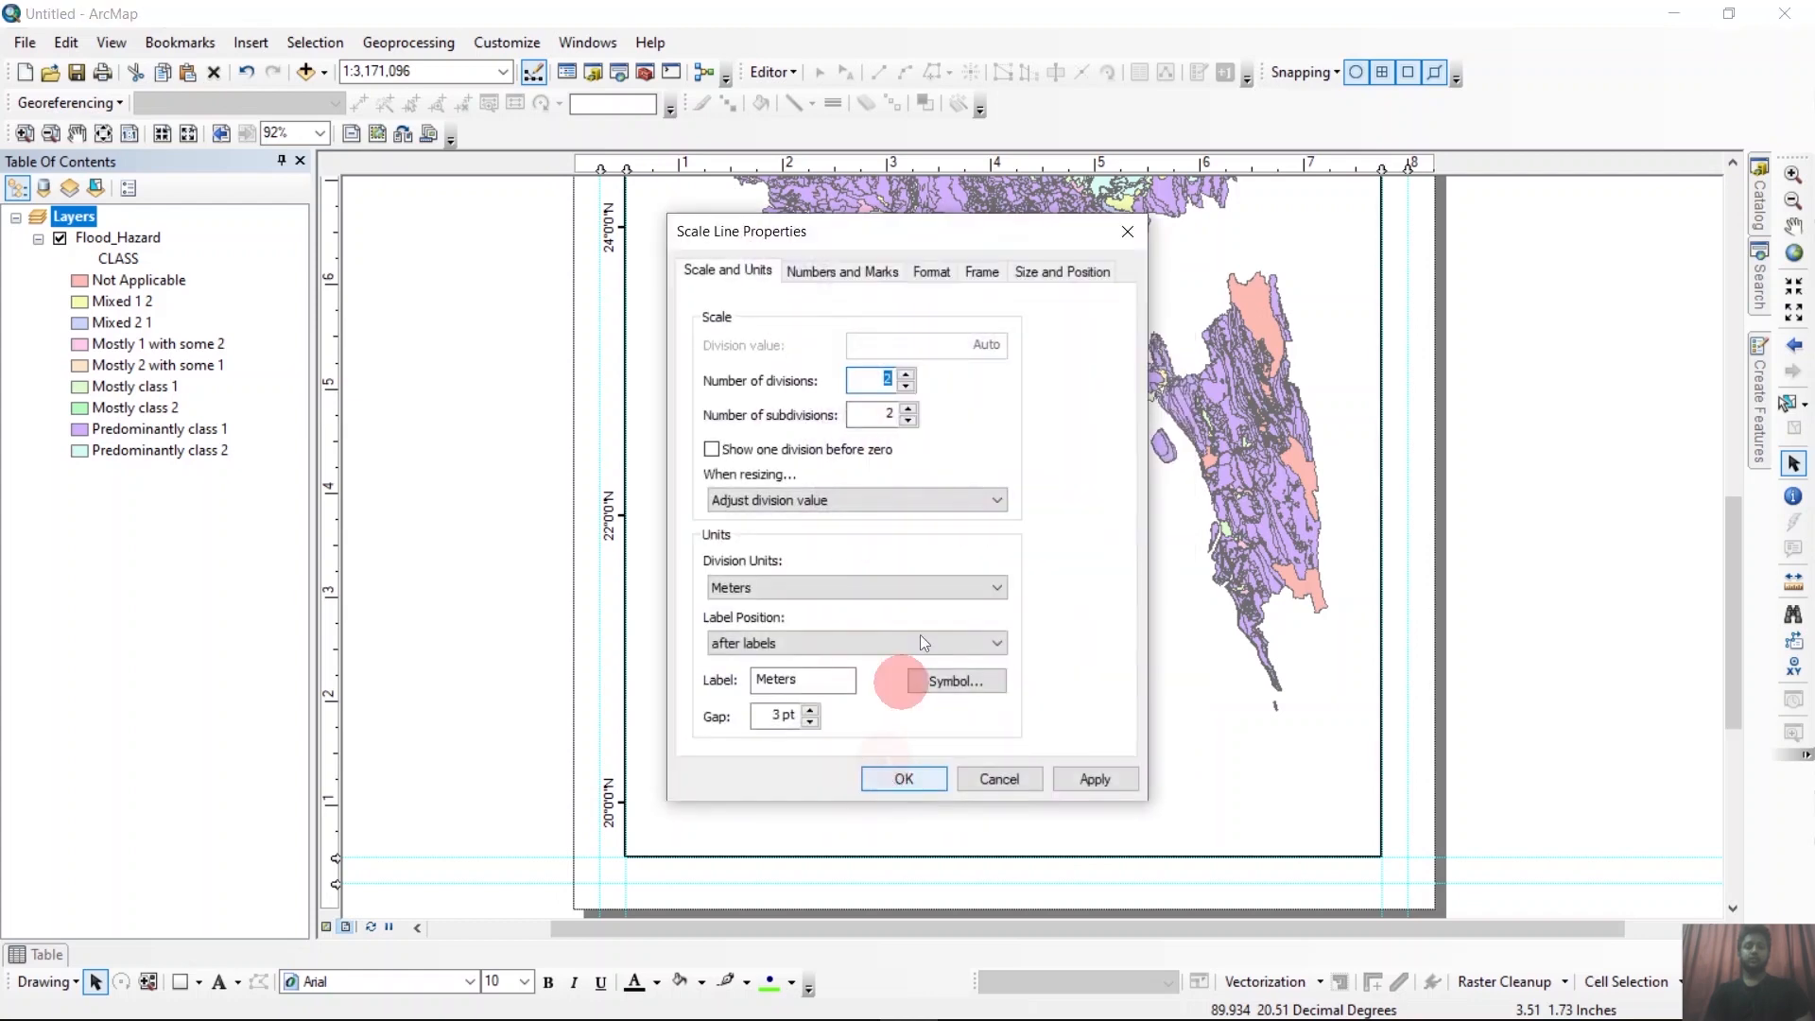
left_click(878, 280)
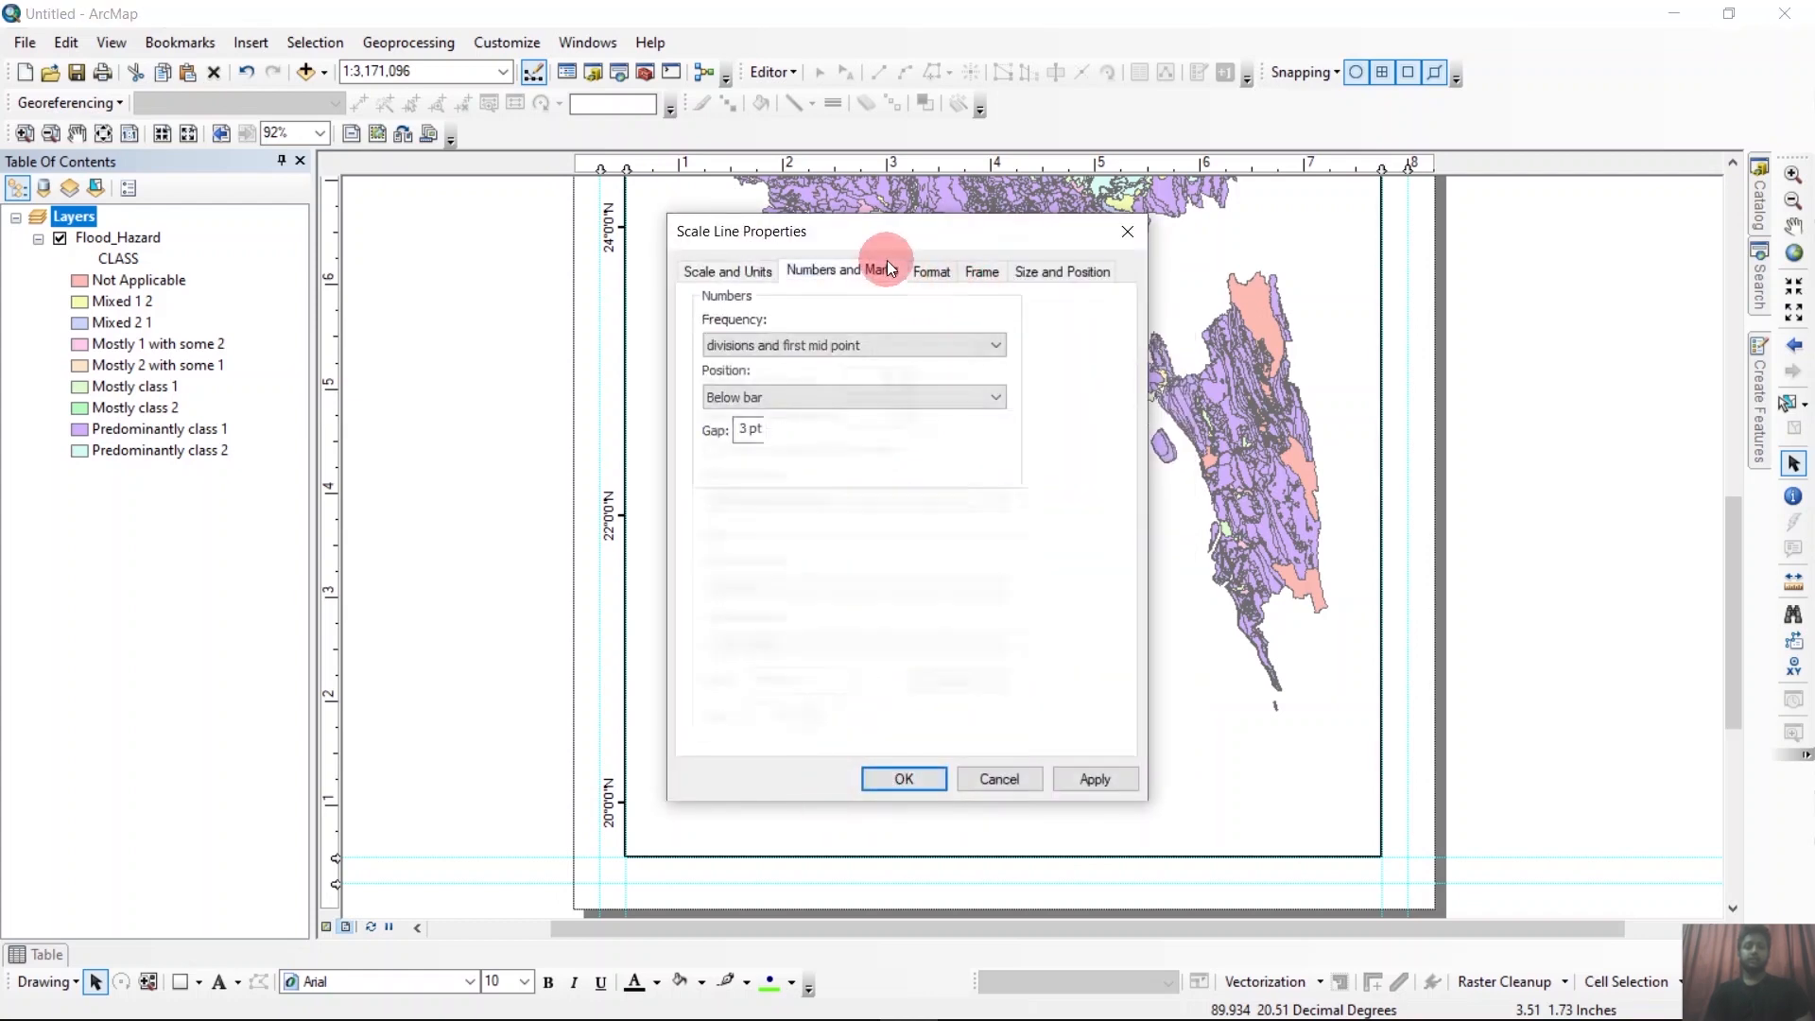
left_click(1053, 269)
left_click(757, 271)
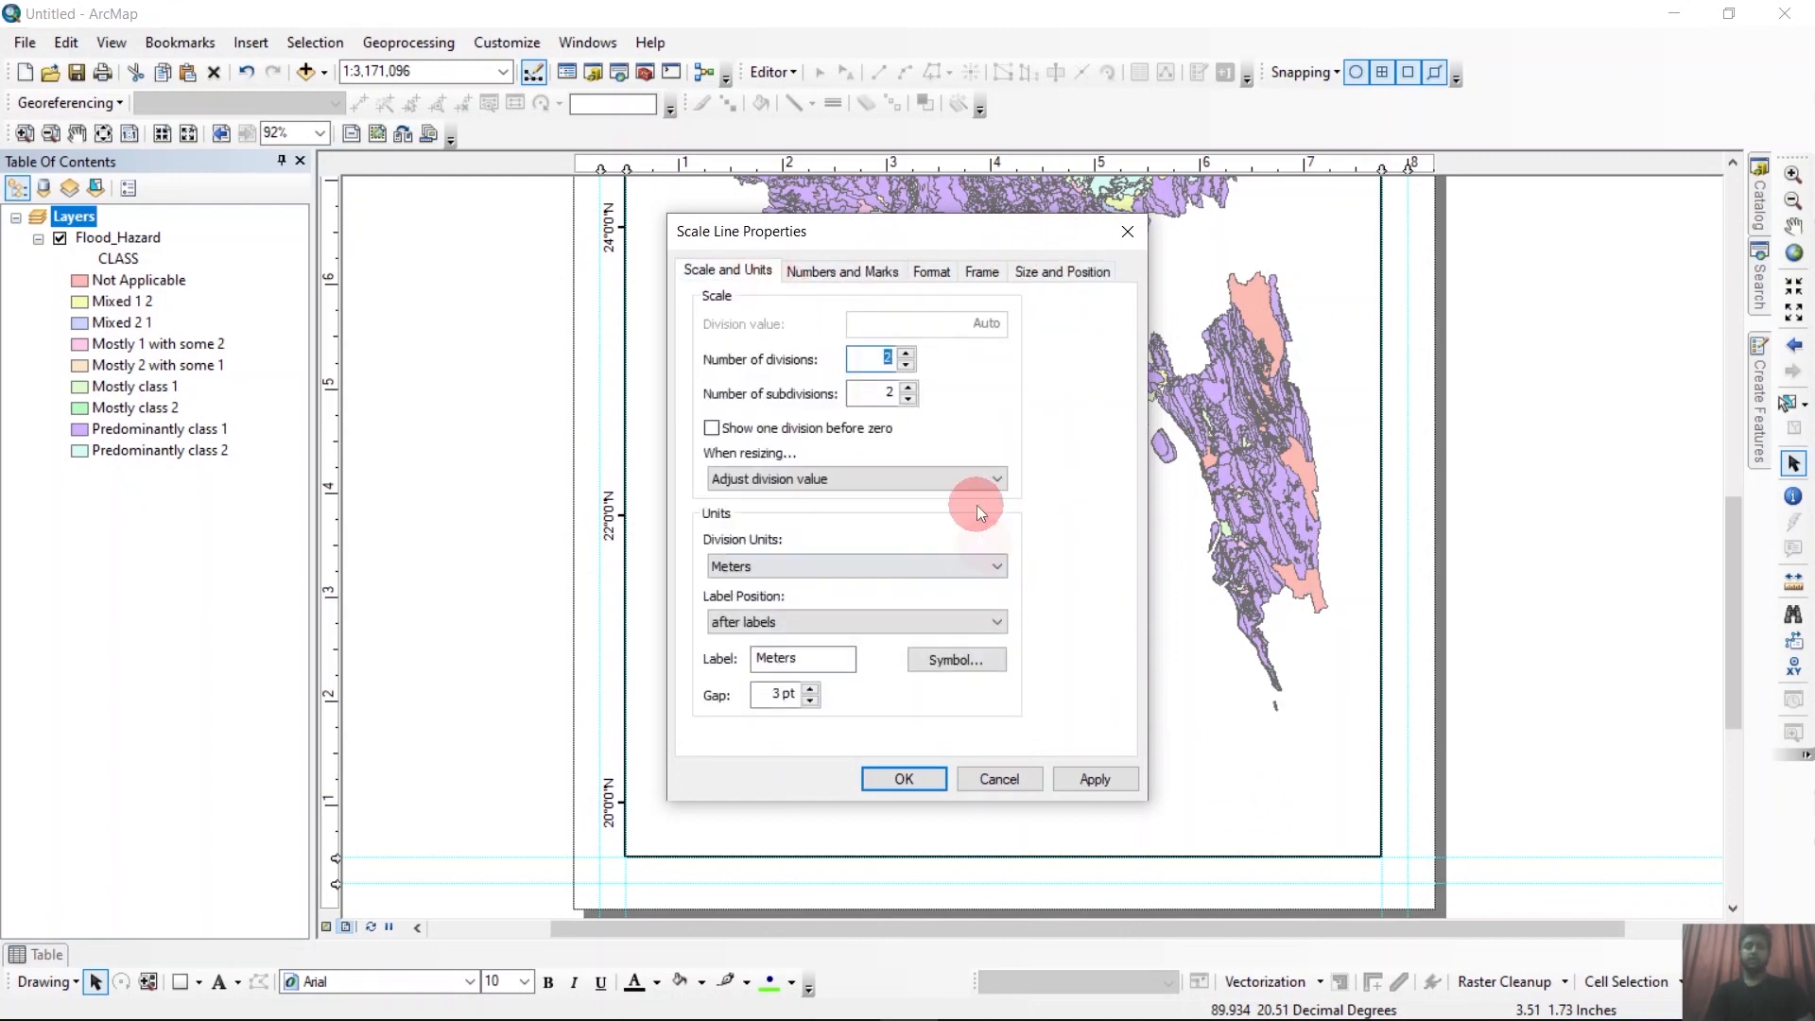
left_click(896, 480)
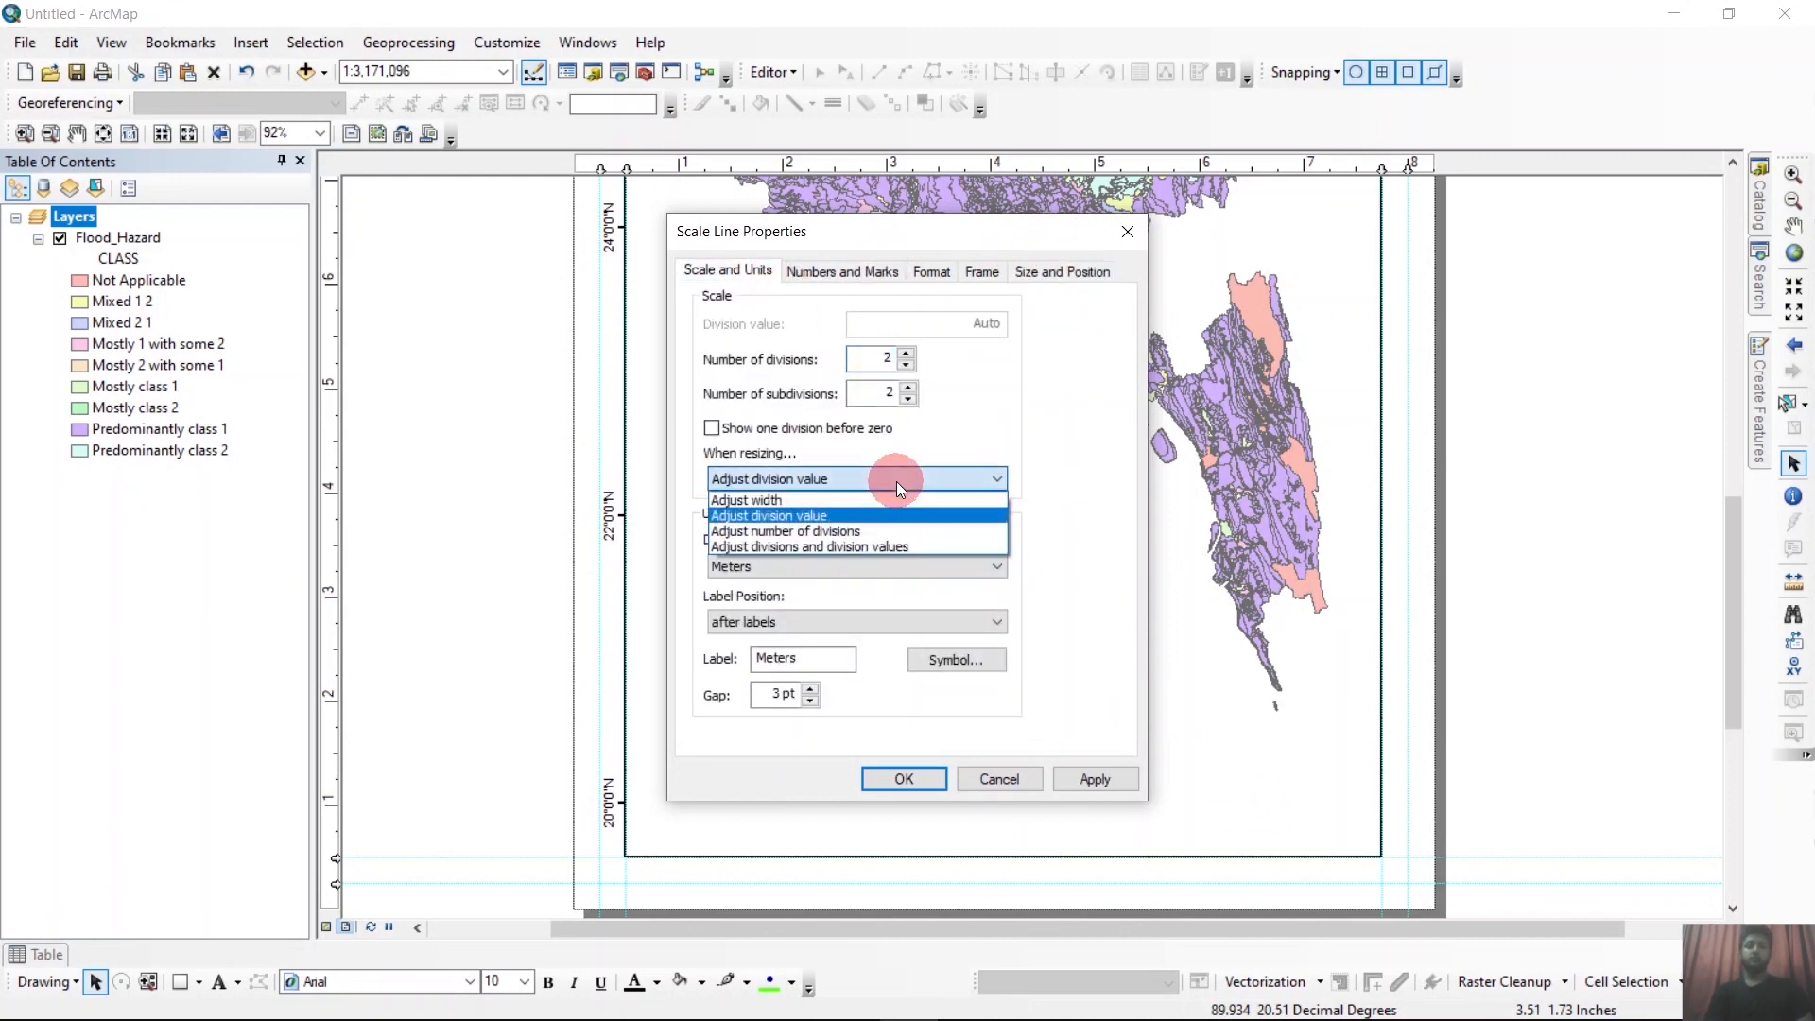
left_click(779, 502)
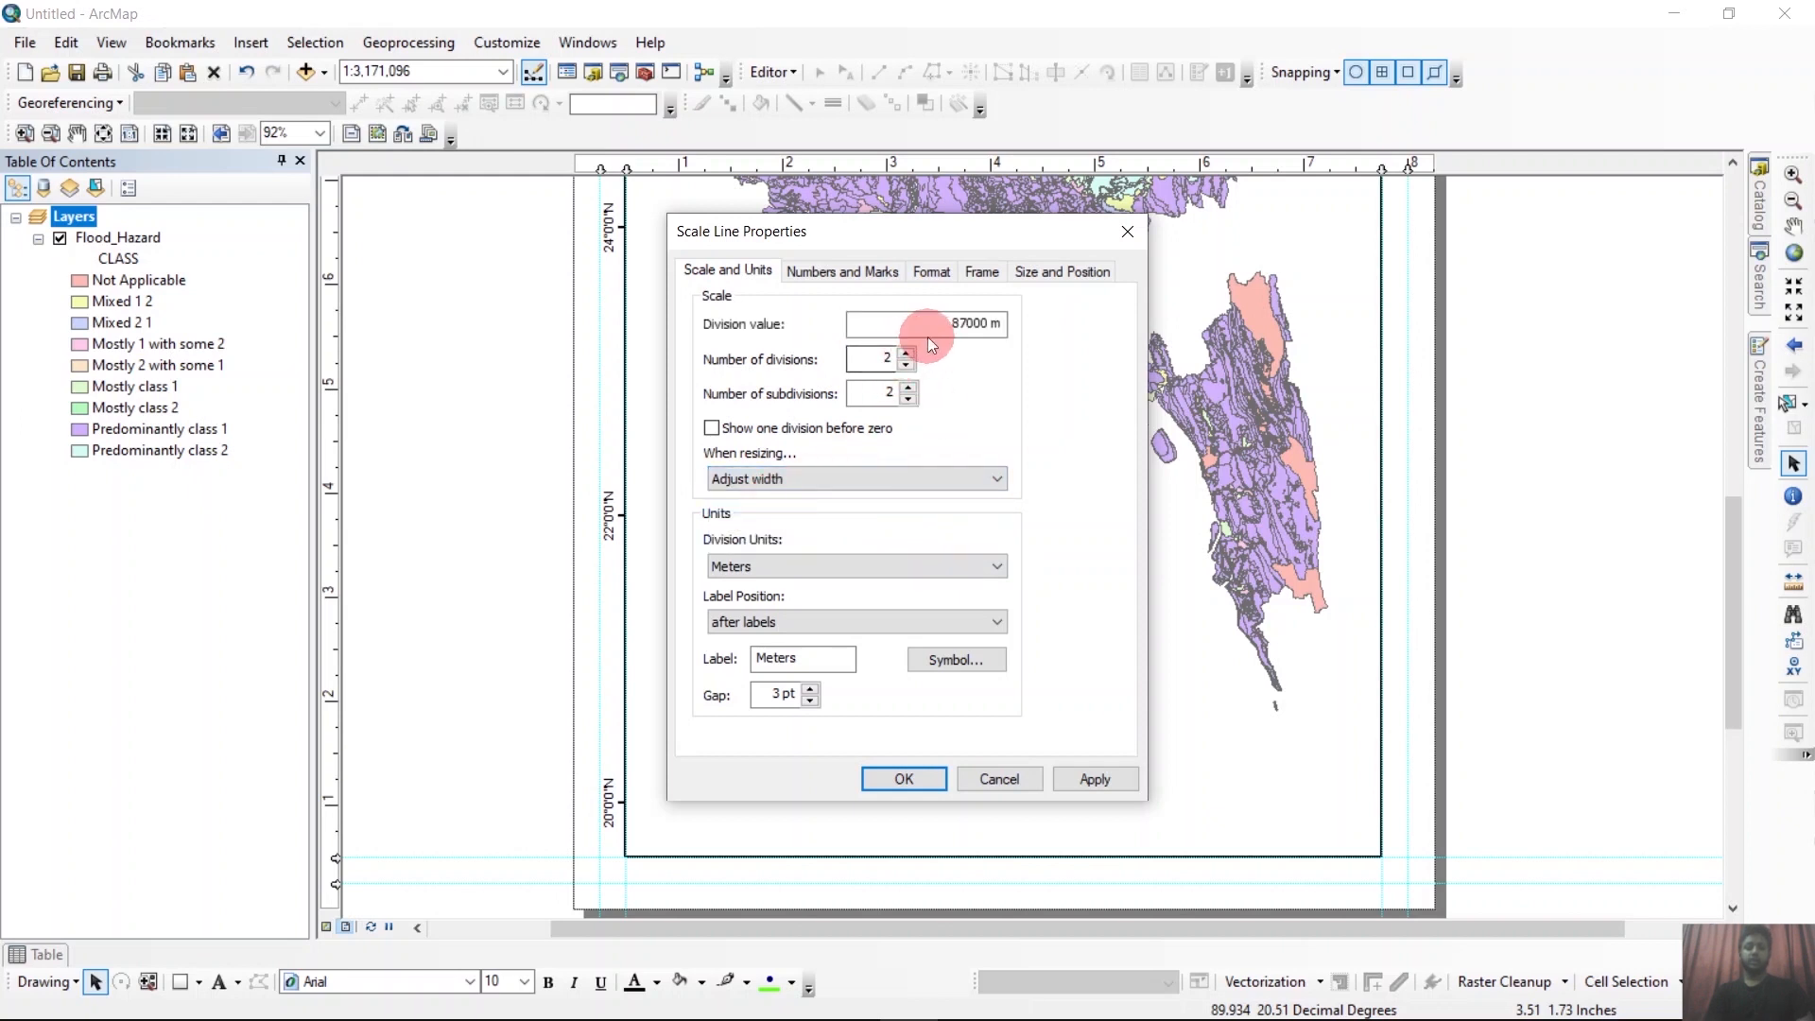
left_click_drag(923, 324, 1040, 329)
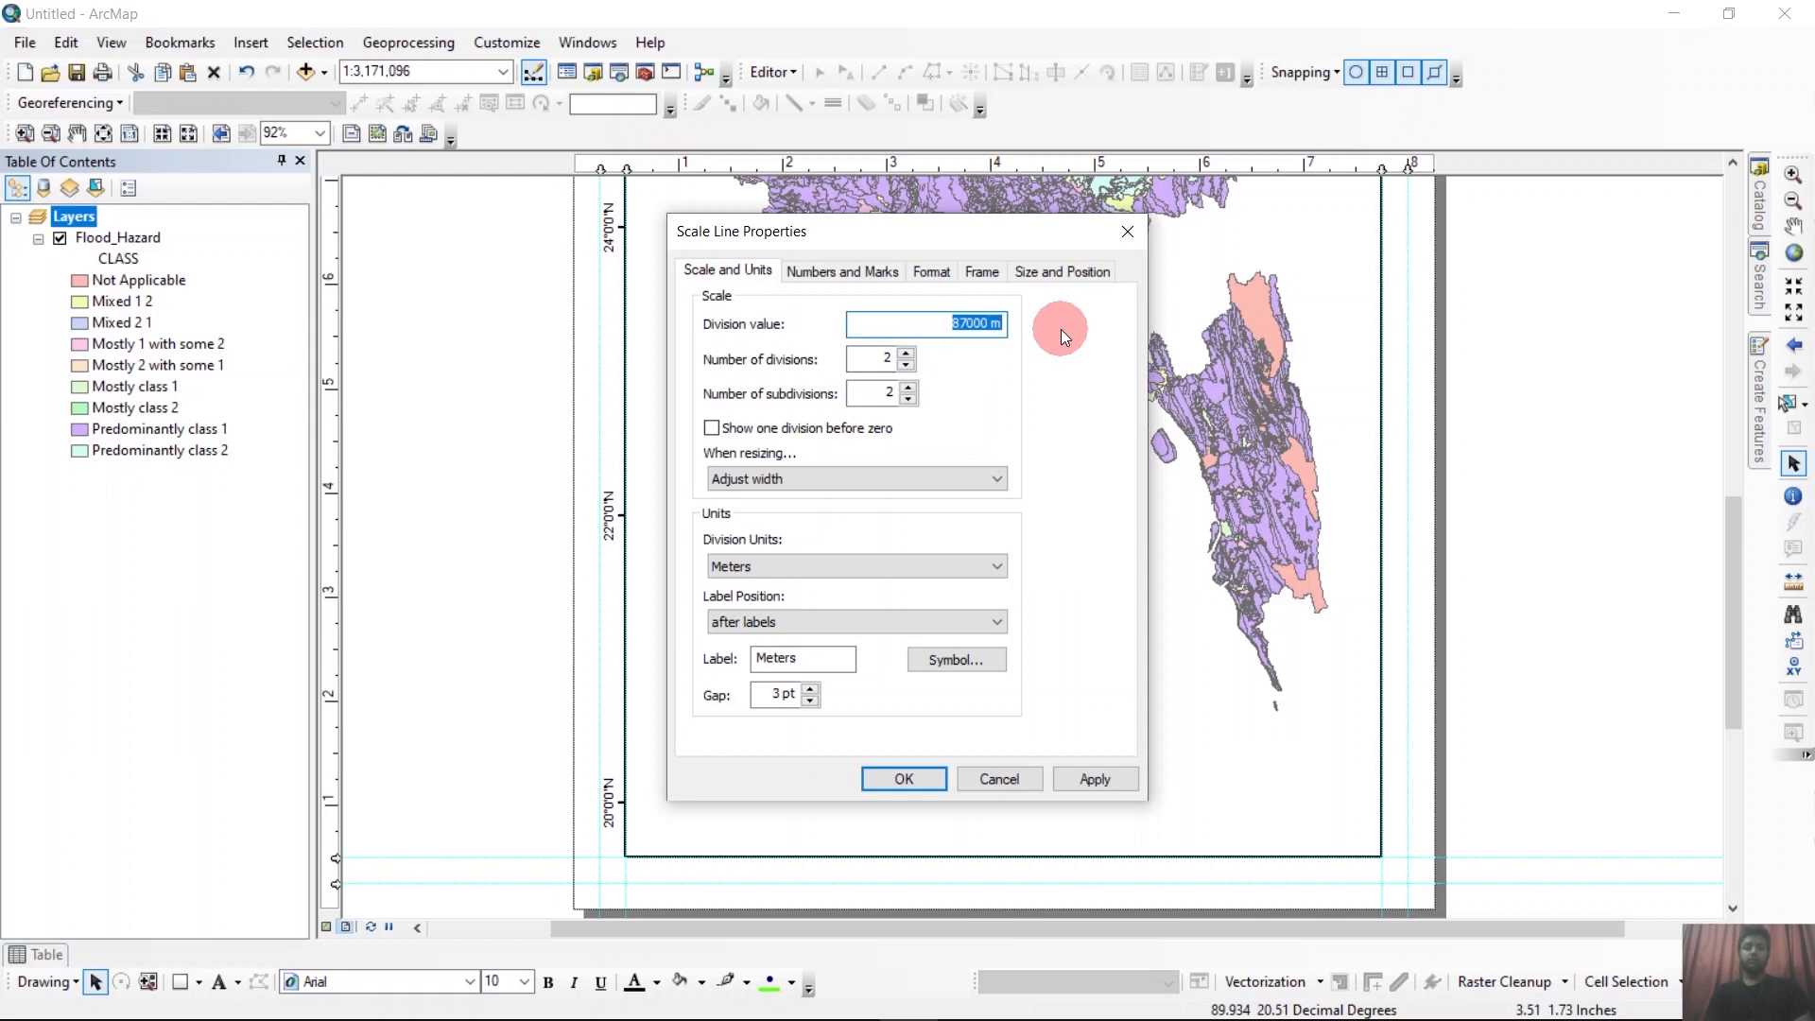
type("80000")
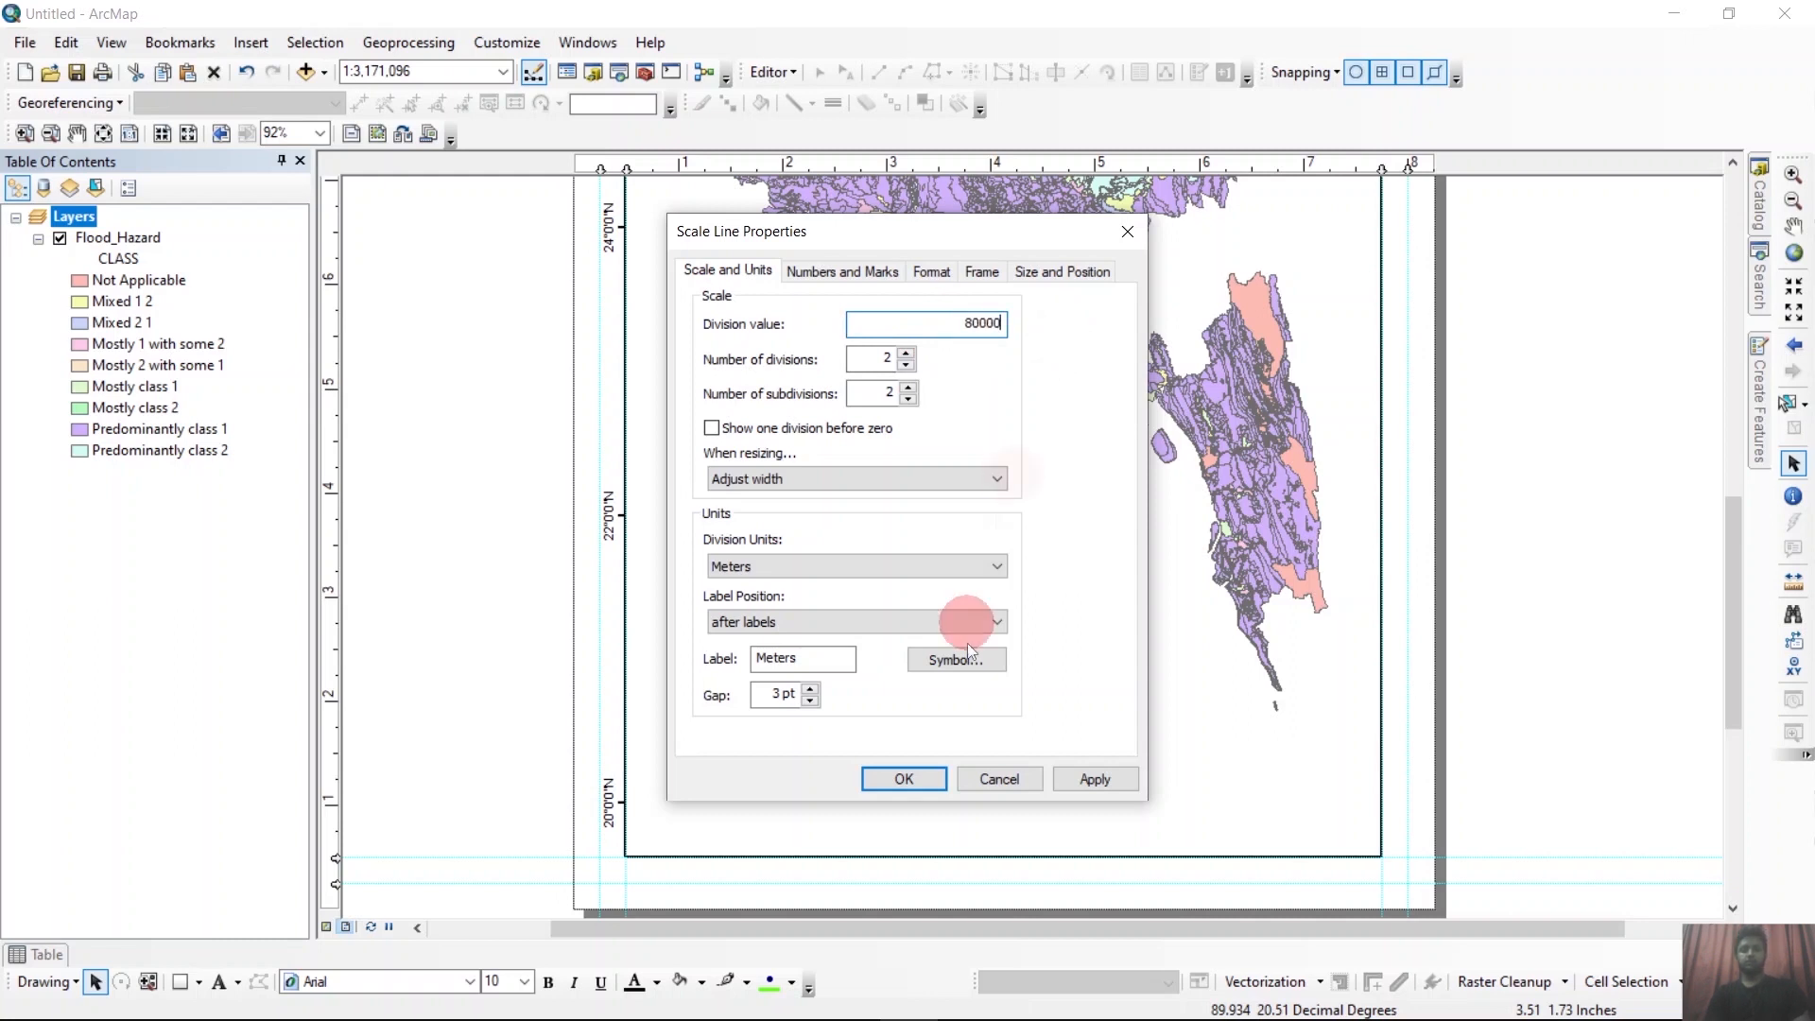
left_click(913, 787)
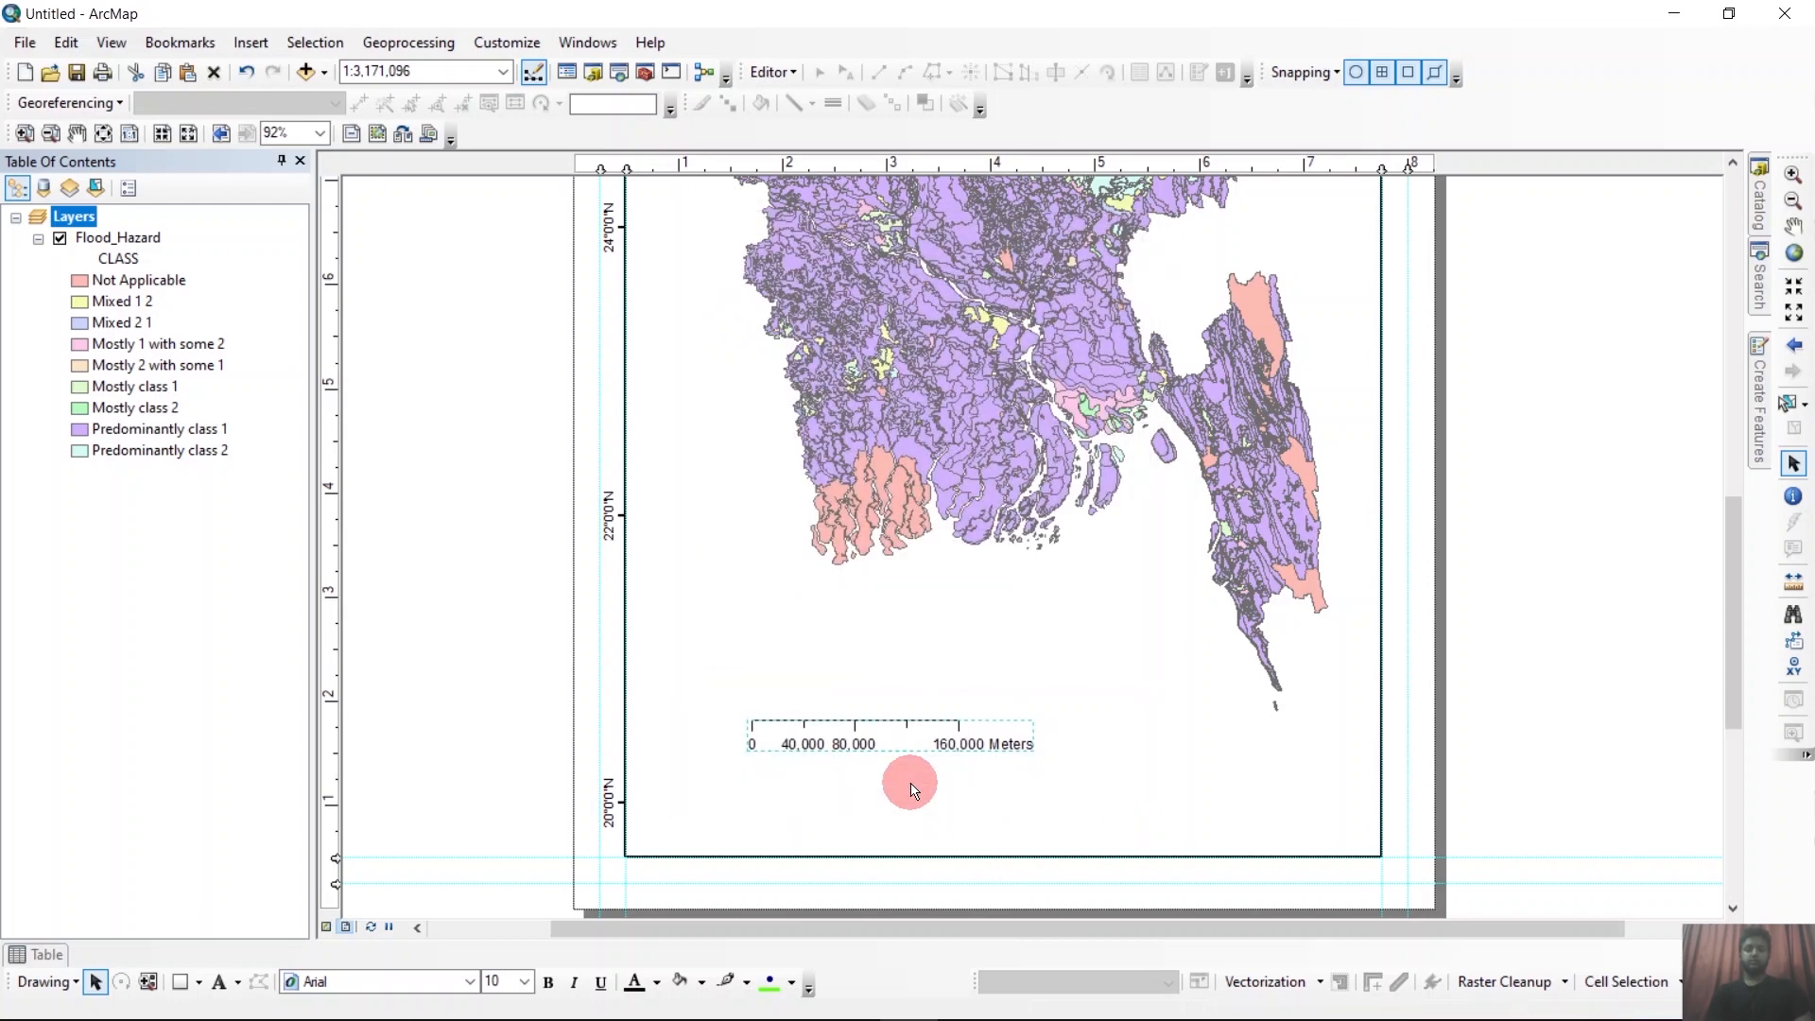
Move the scale bar slightly down, closer to the bottom edge of the data frame.
left_click(1010, 753)
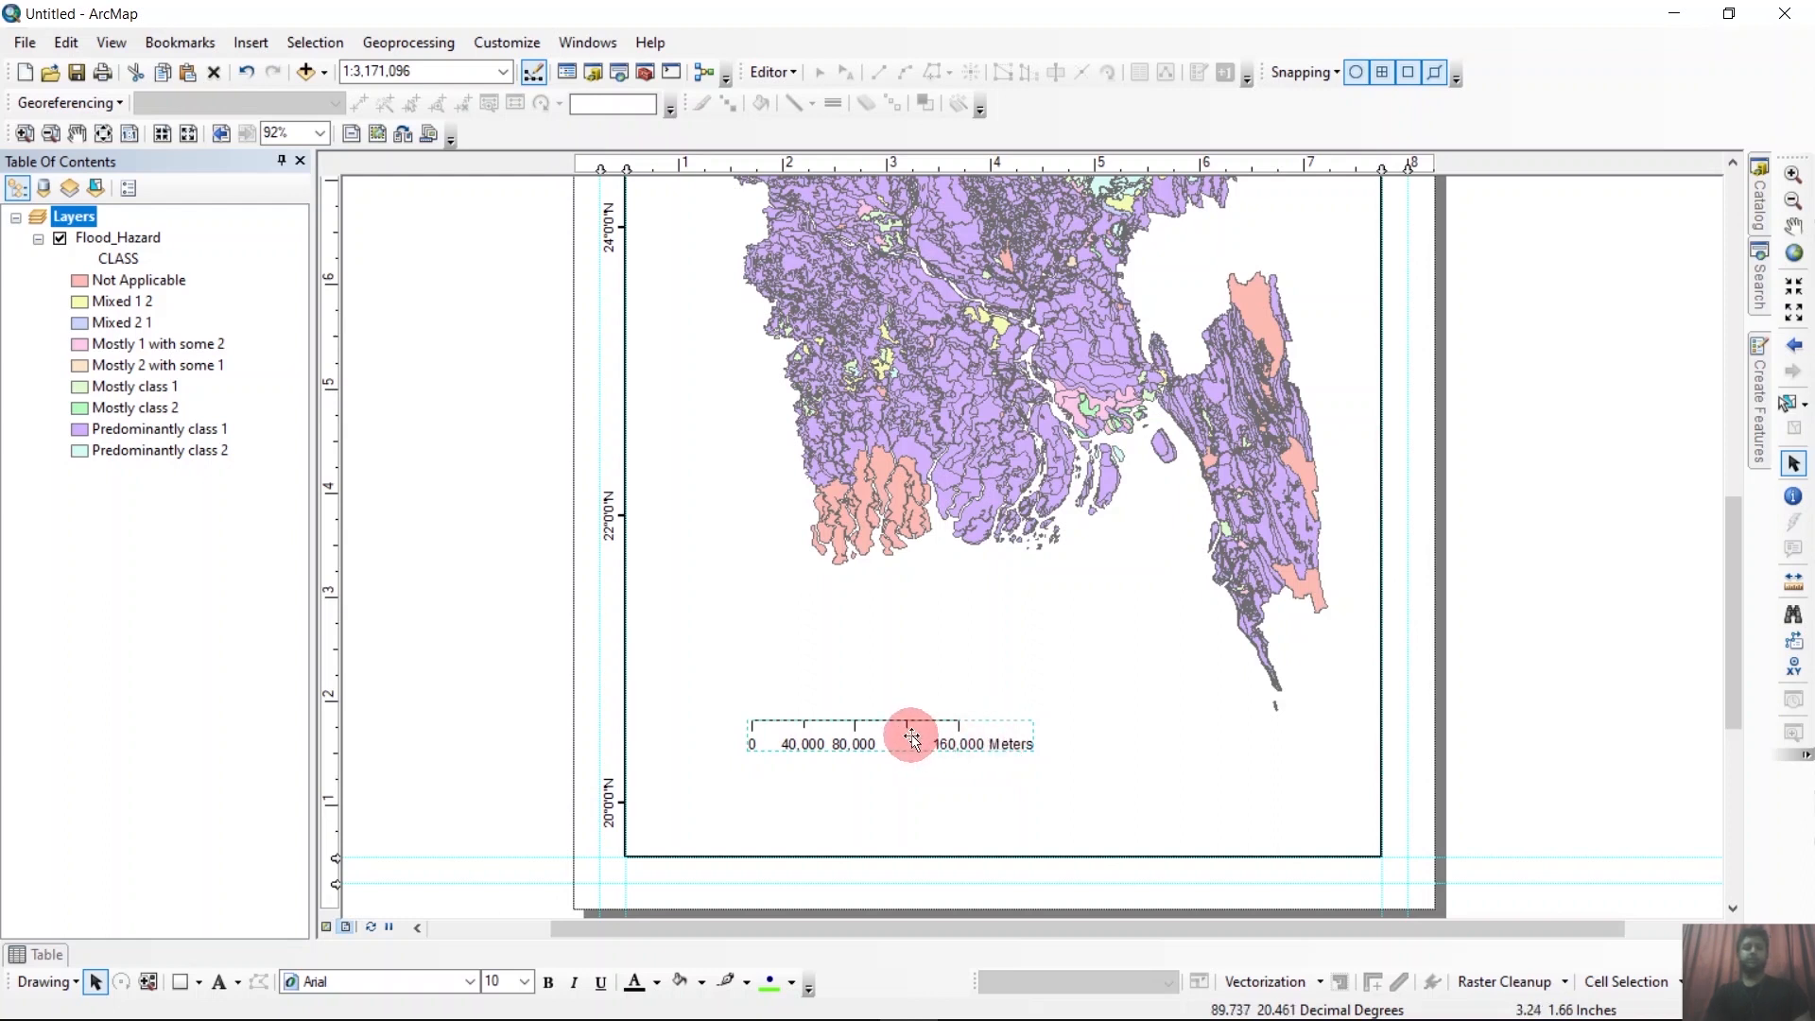
left_click_drag(907, 734, 894, 789)
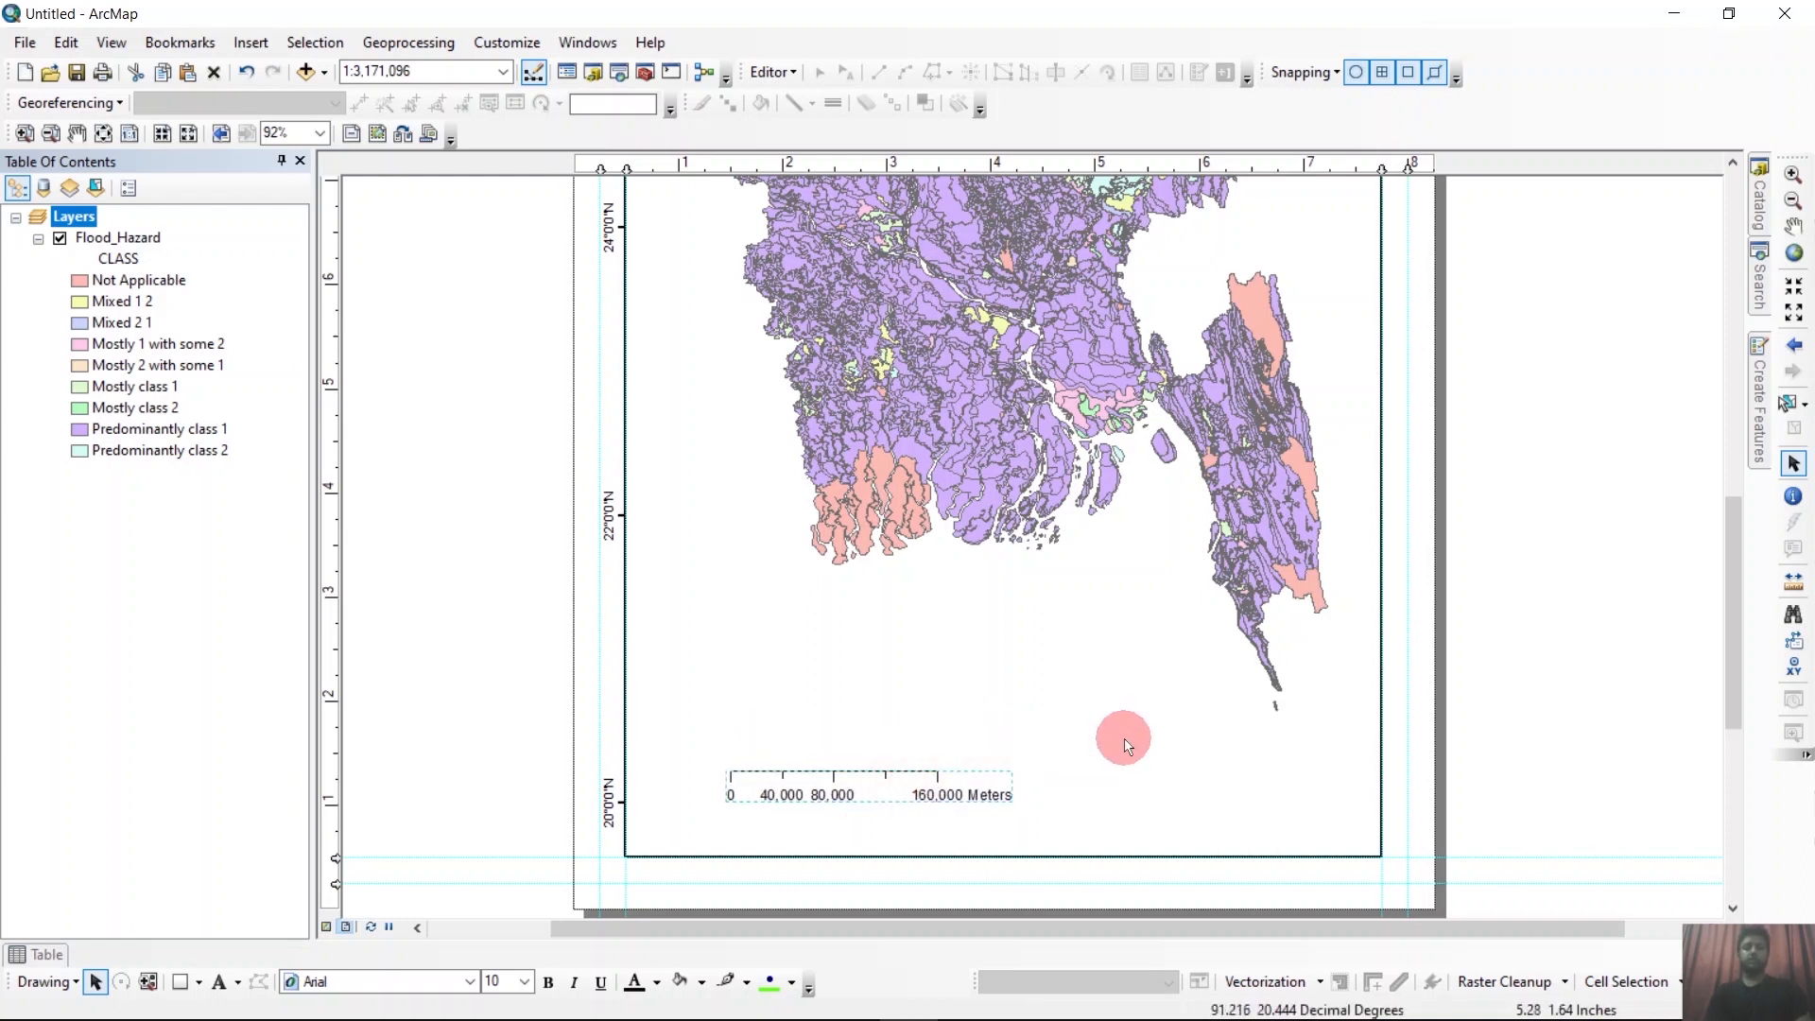
left_click(1114, 740)
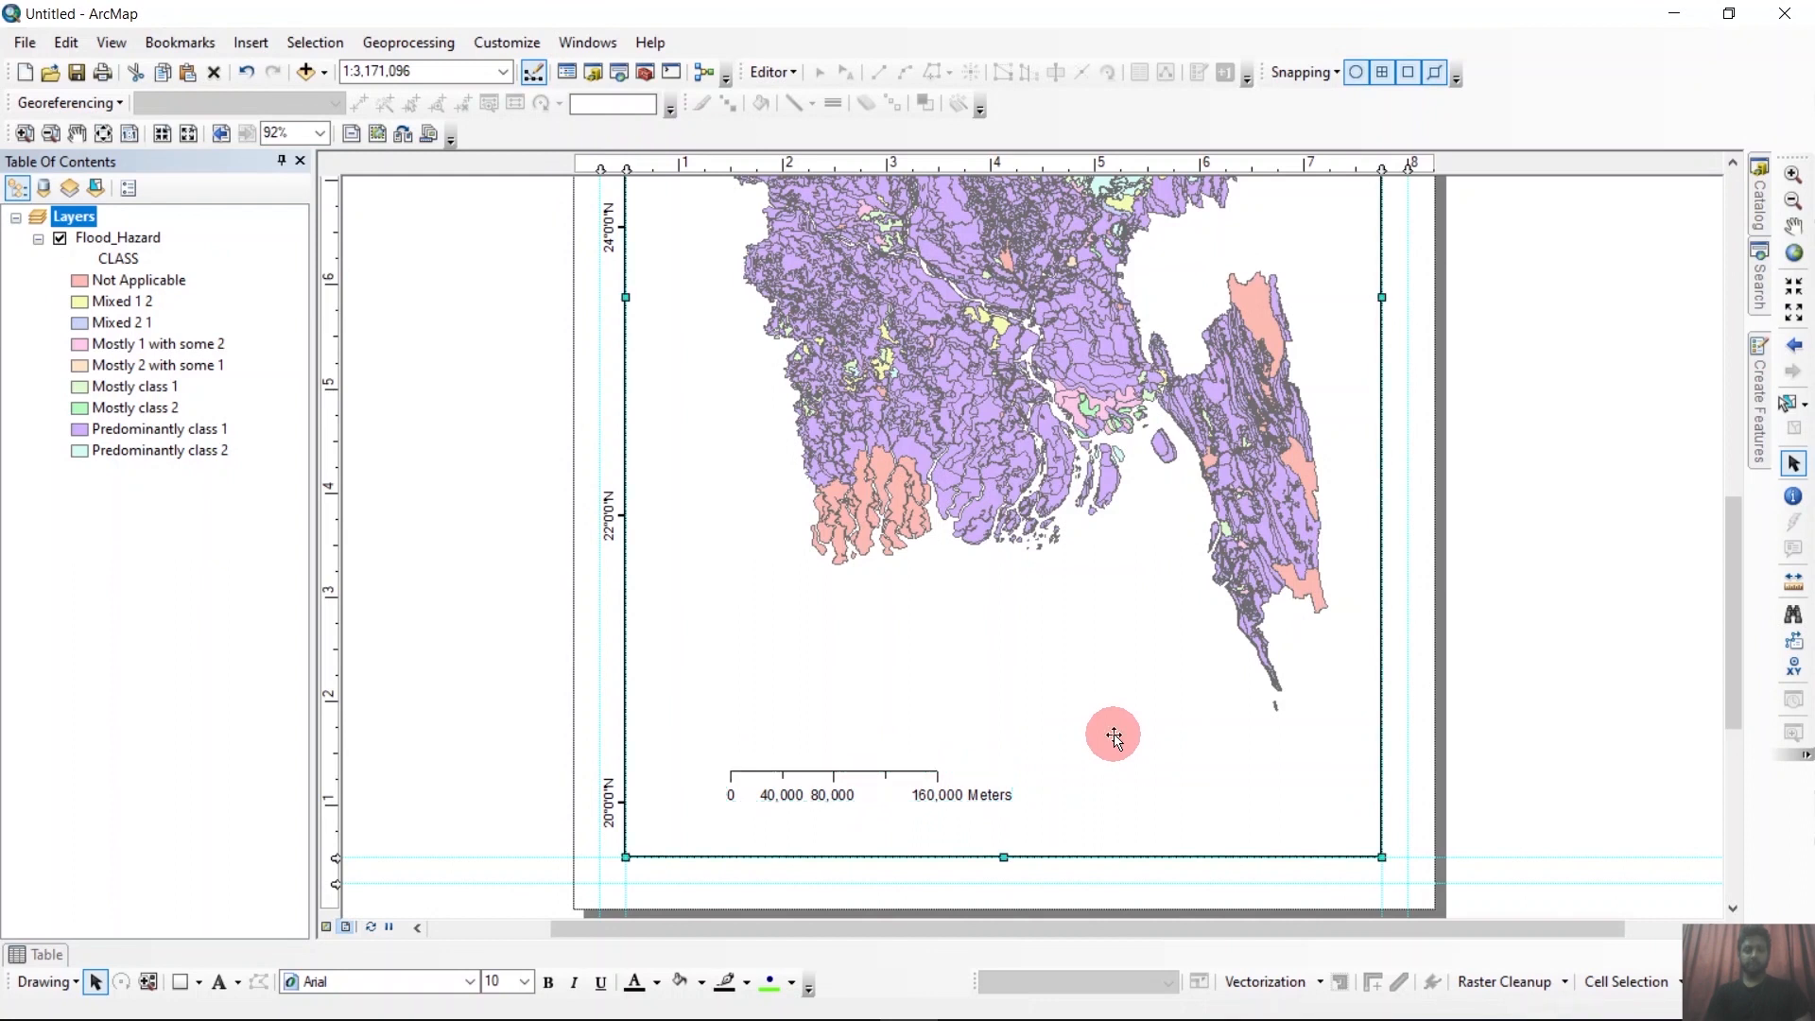
left_click(1524, 709)
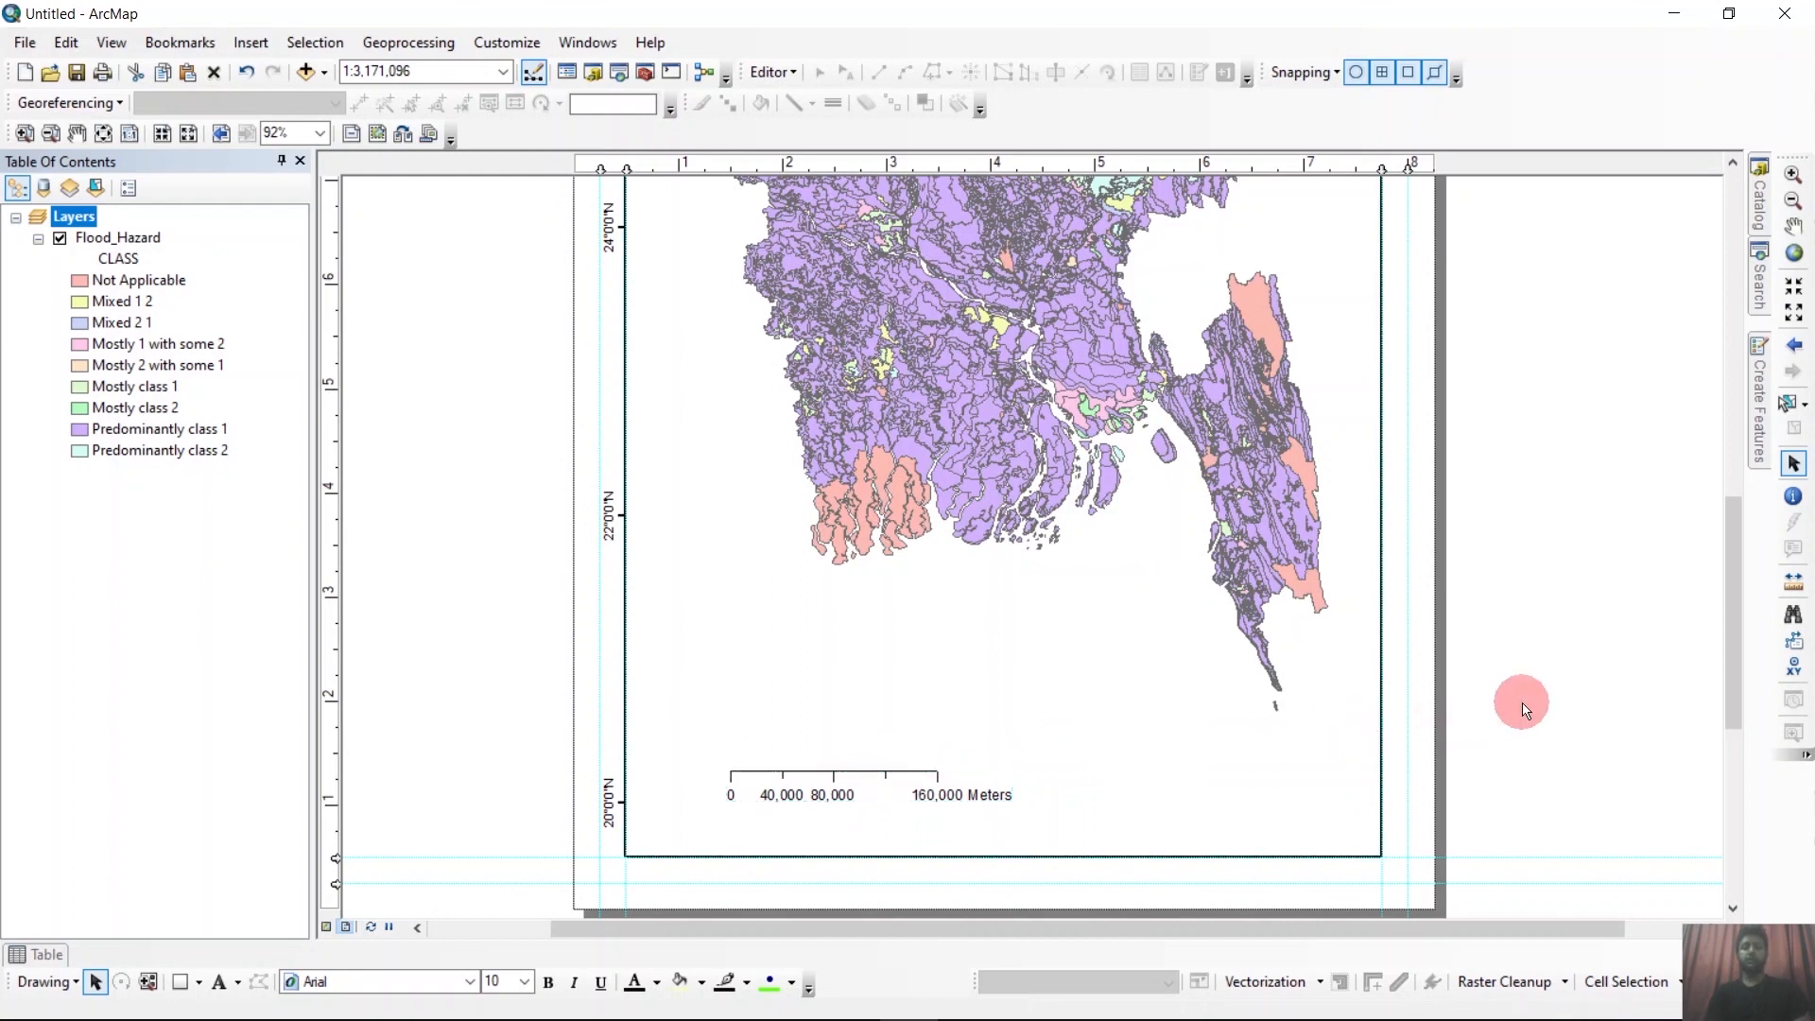
Insert a Centimeters = Kilometers scale text and place it centred just above the scale bar.
left_click(251, 43)
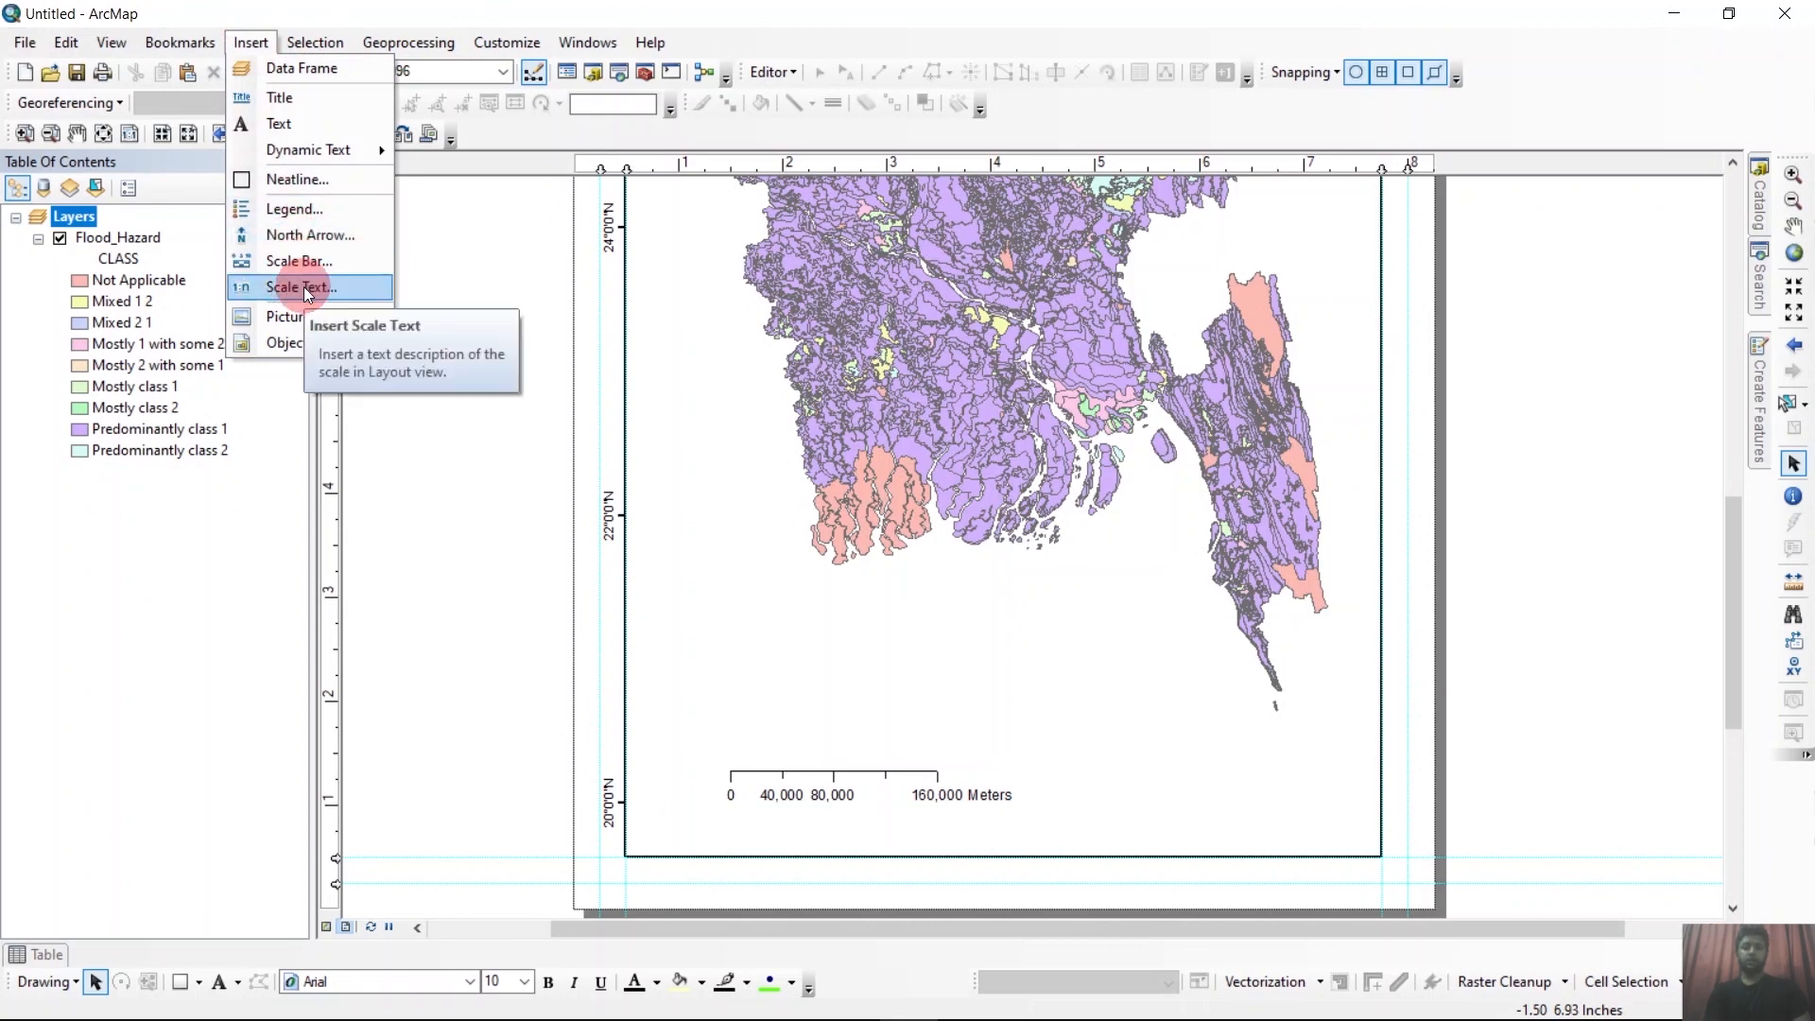
left_click(304, 287)
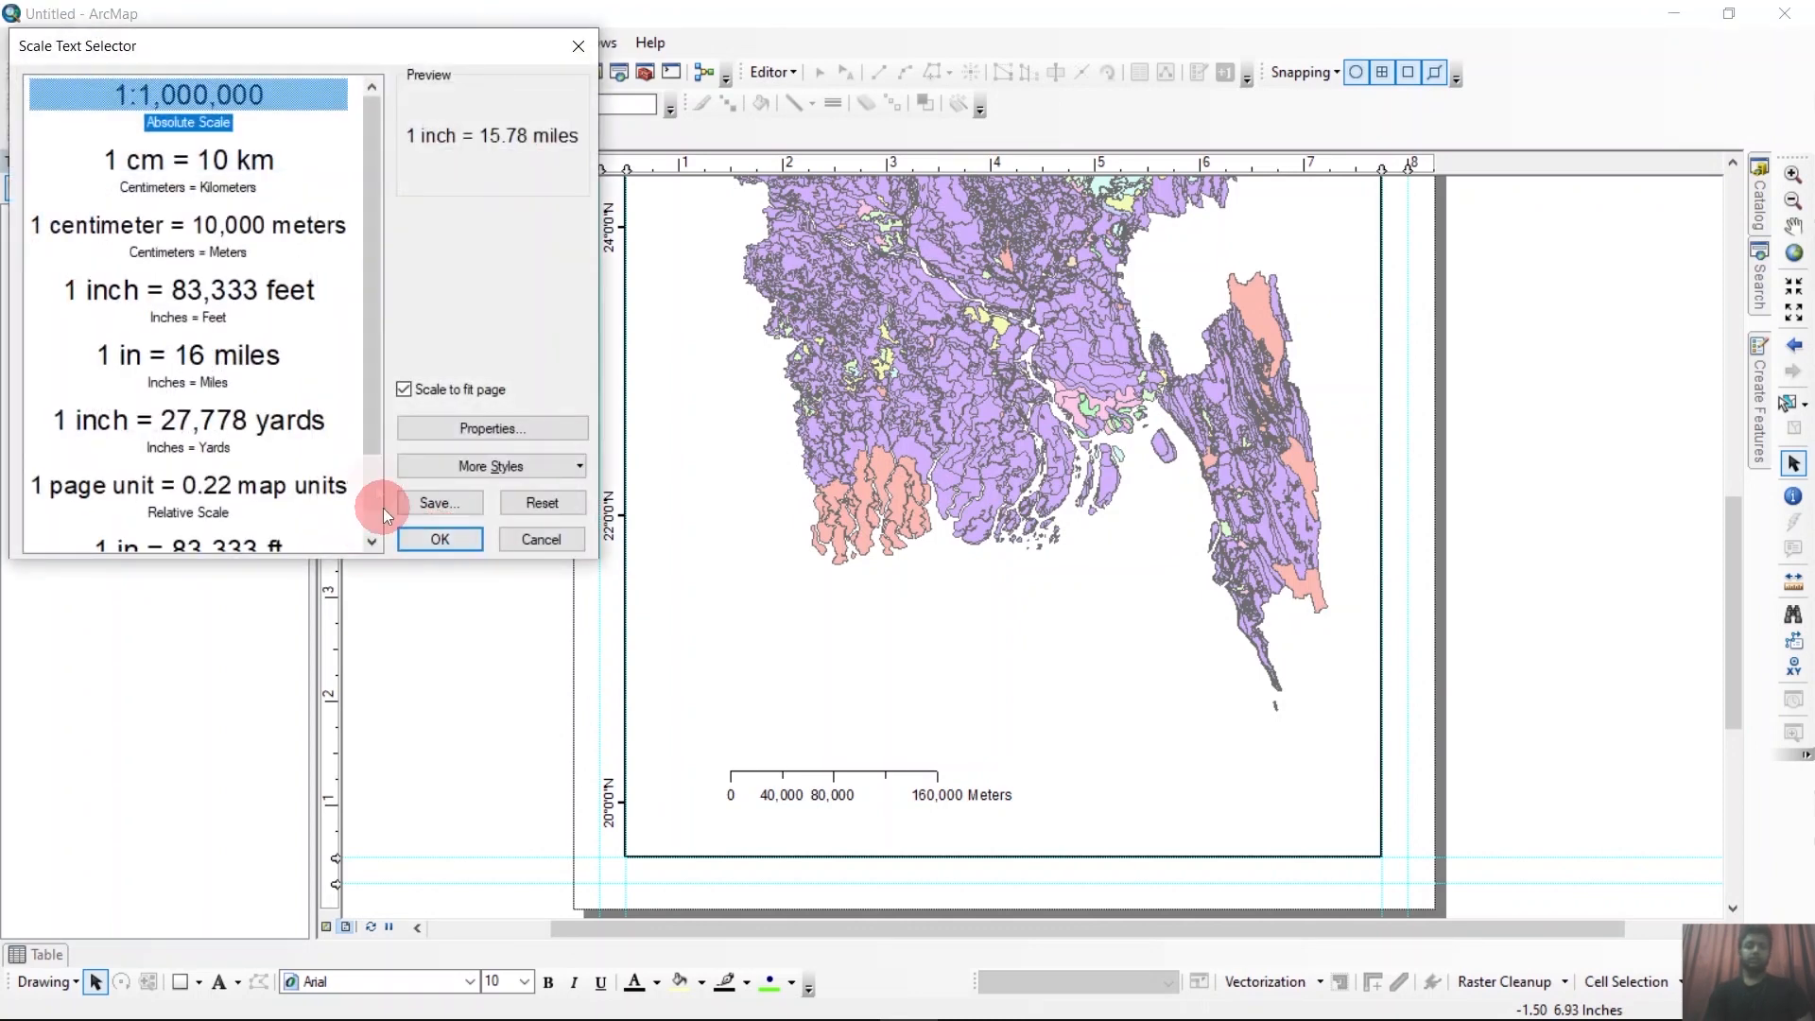
left_click(253, 173)
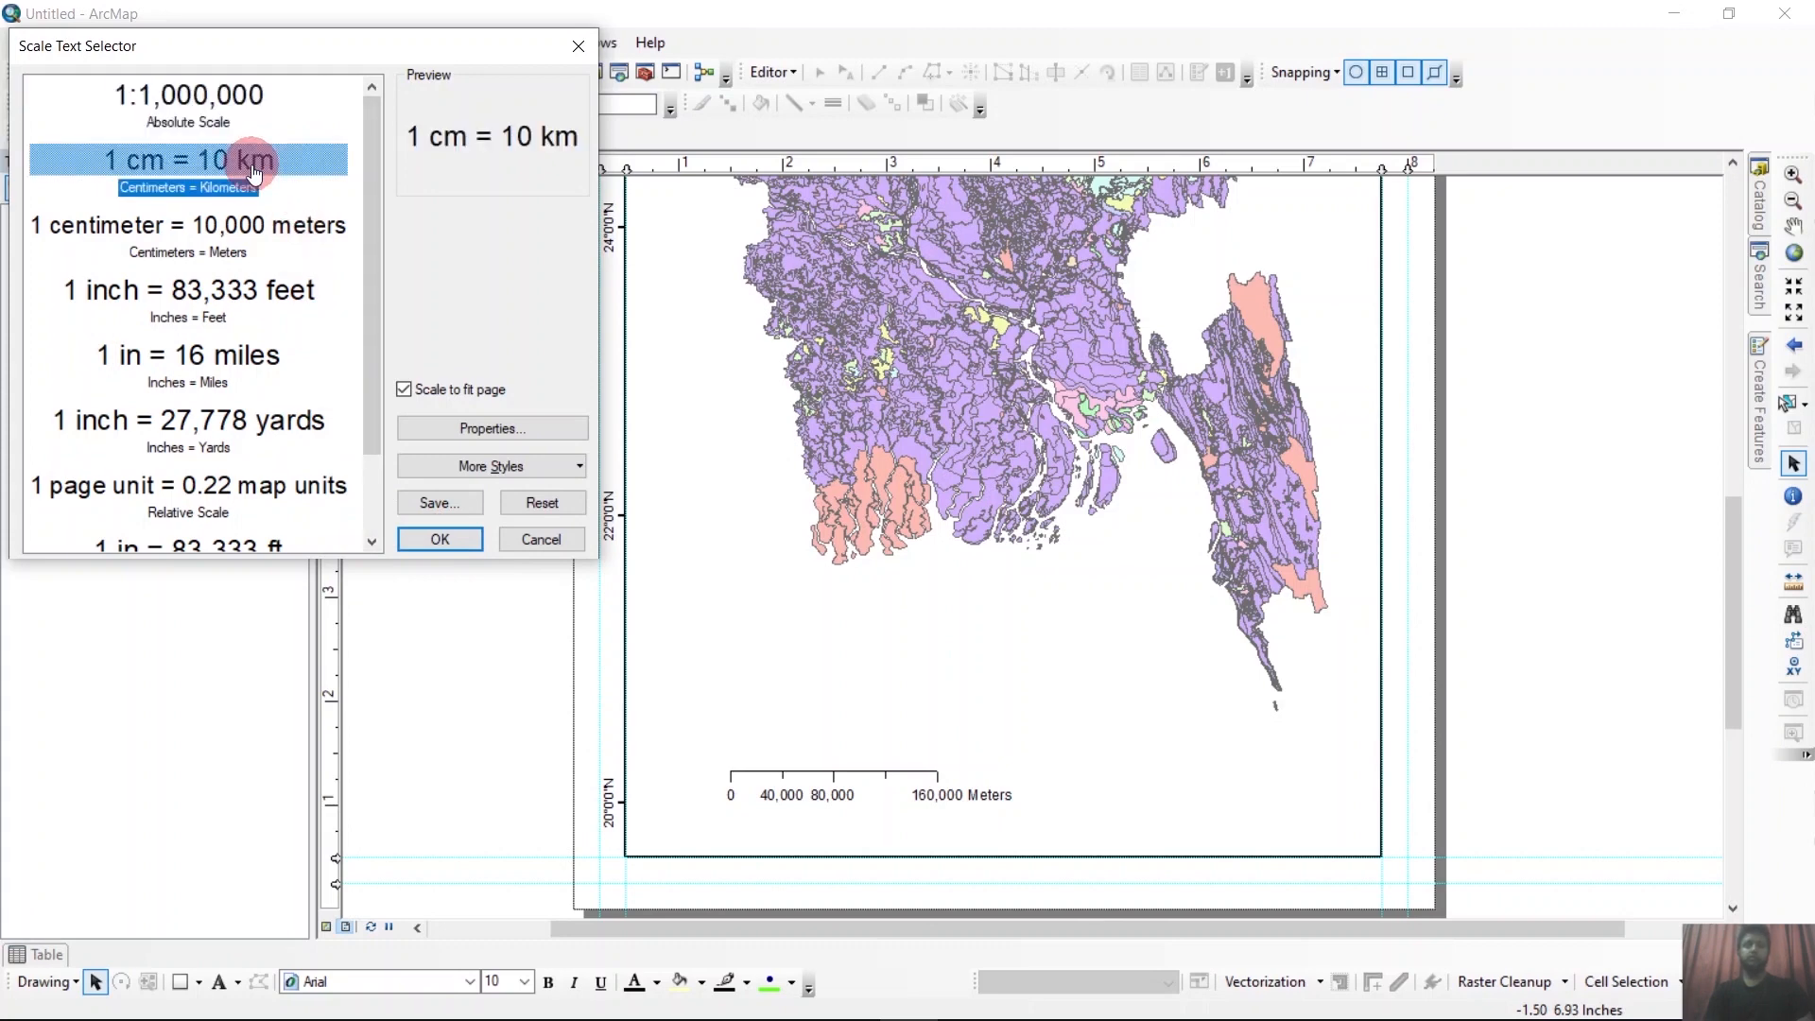
left_click(459, 540)
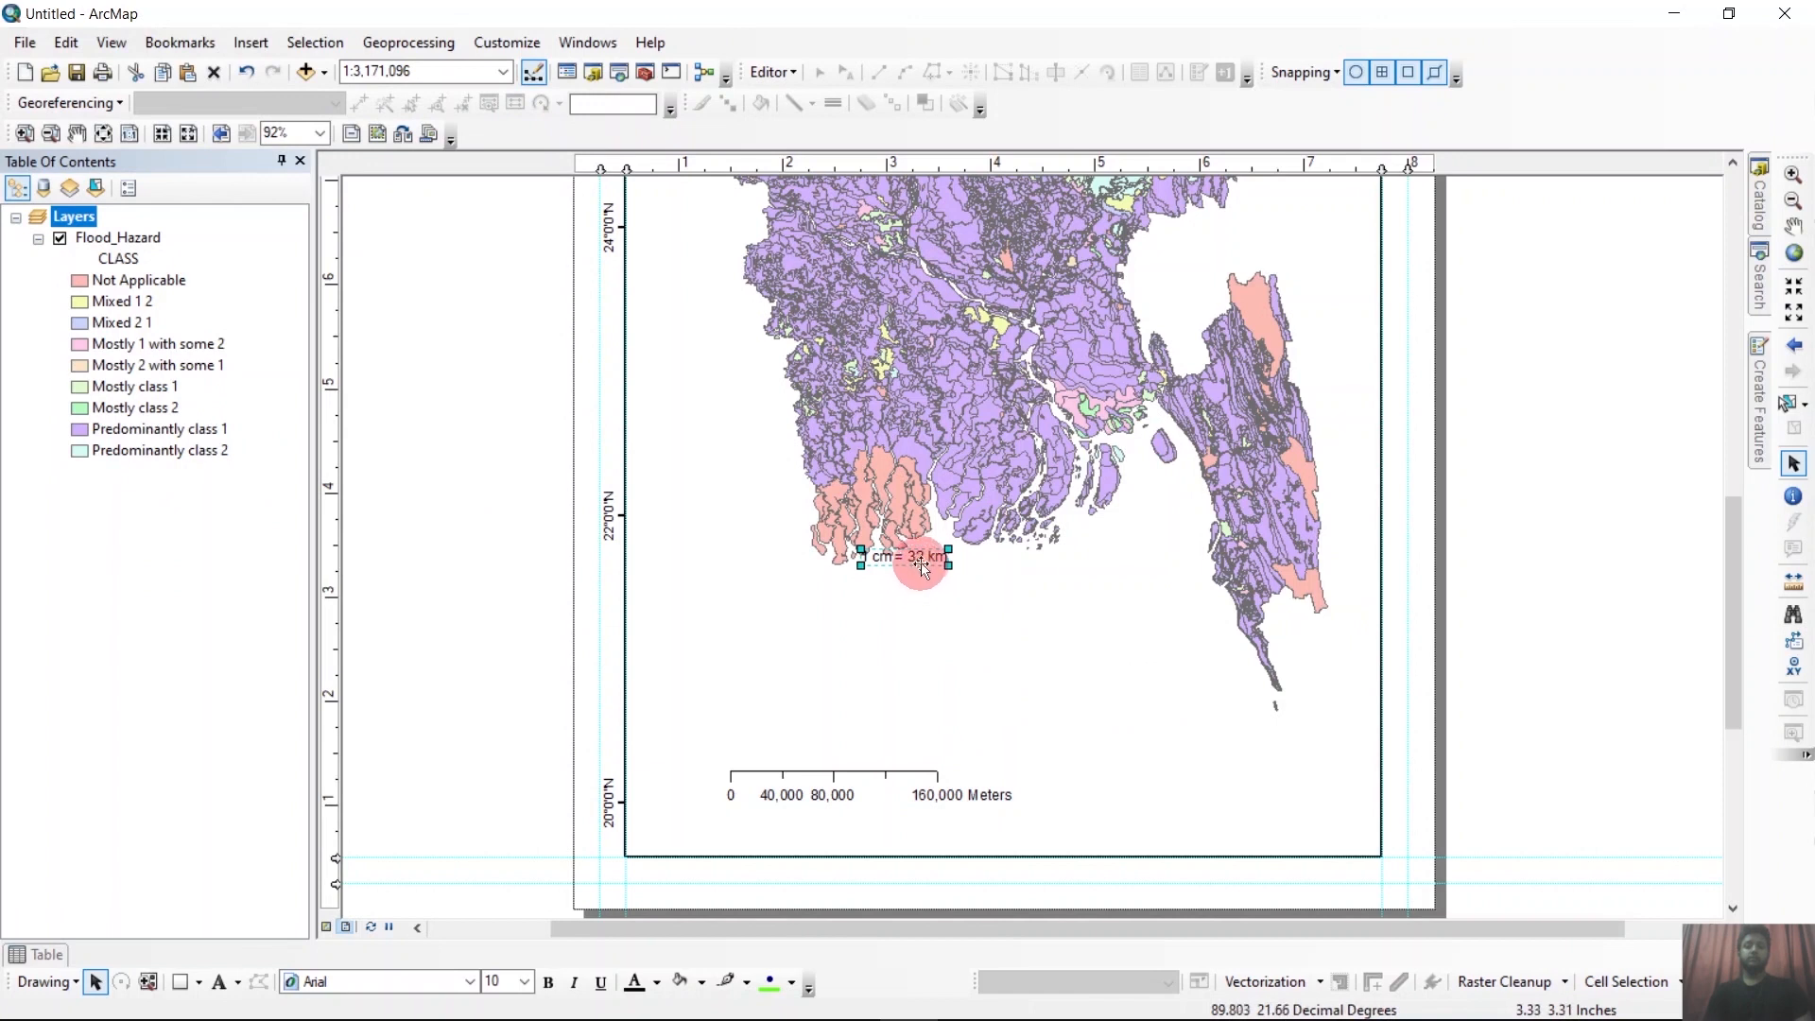
left_click_drag(906, 558, 855, 753)
left_click(1062, 676)
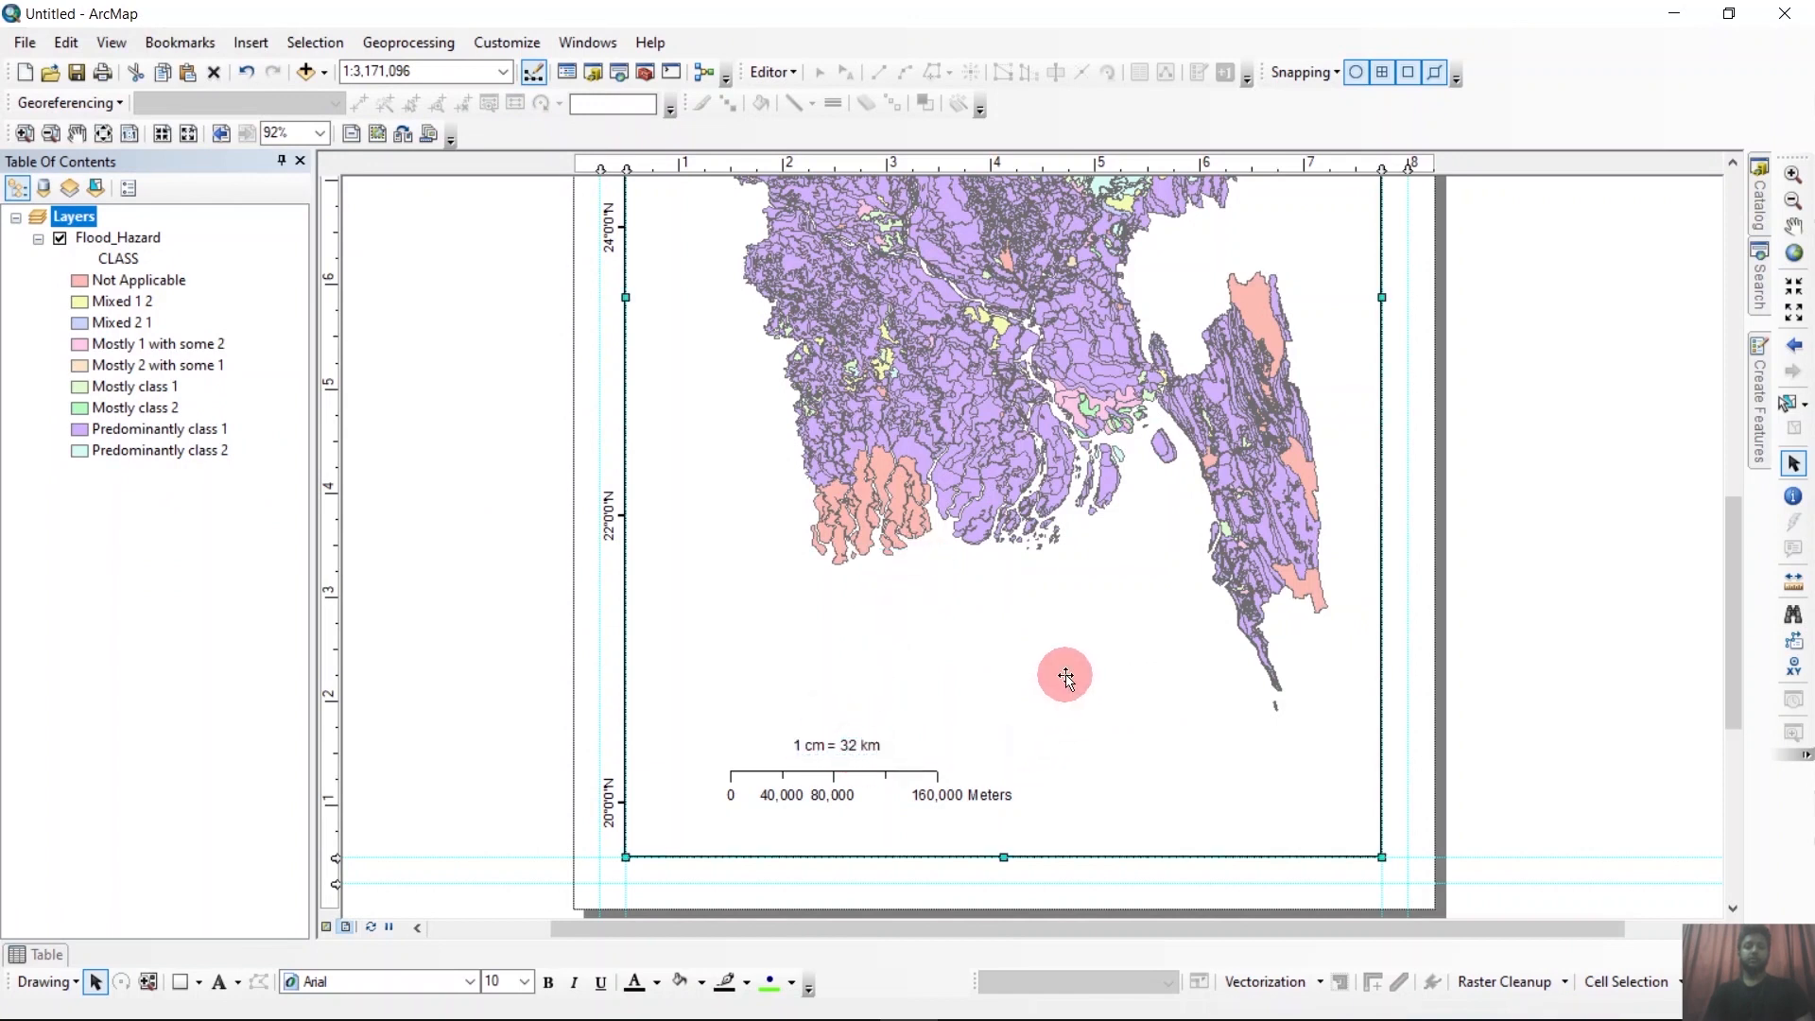
left_click(493, 558)
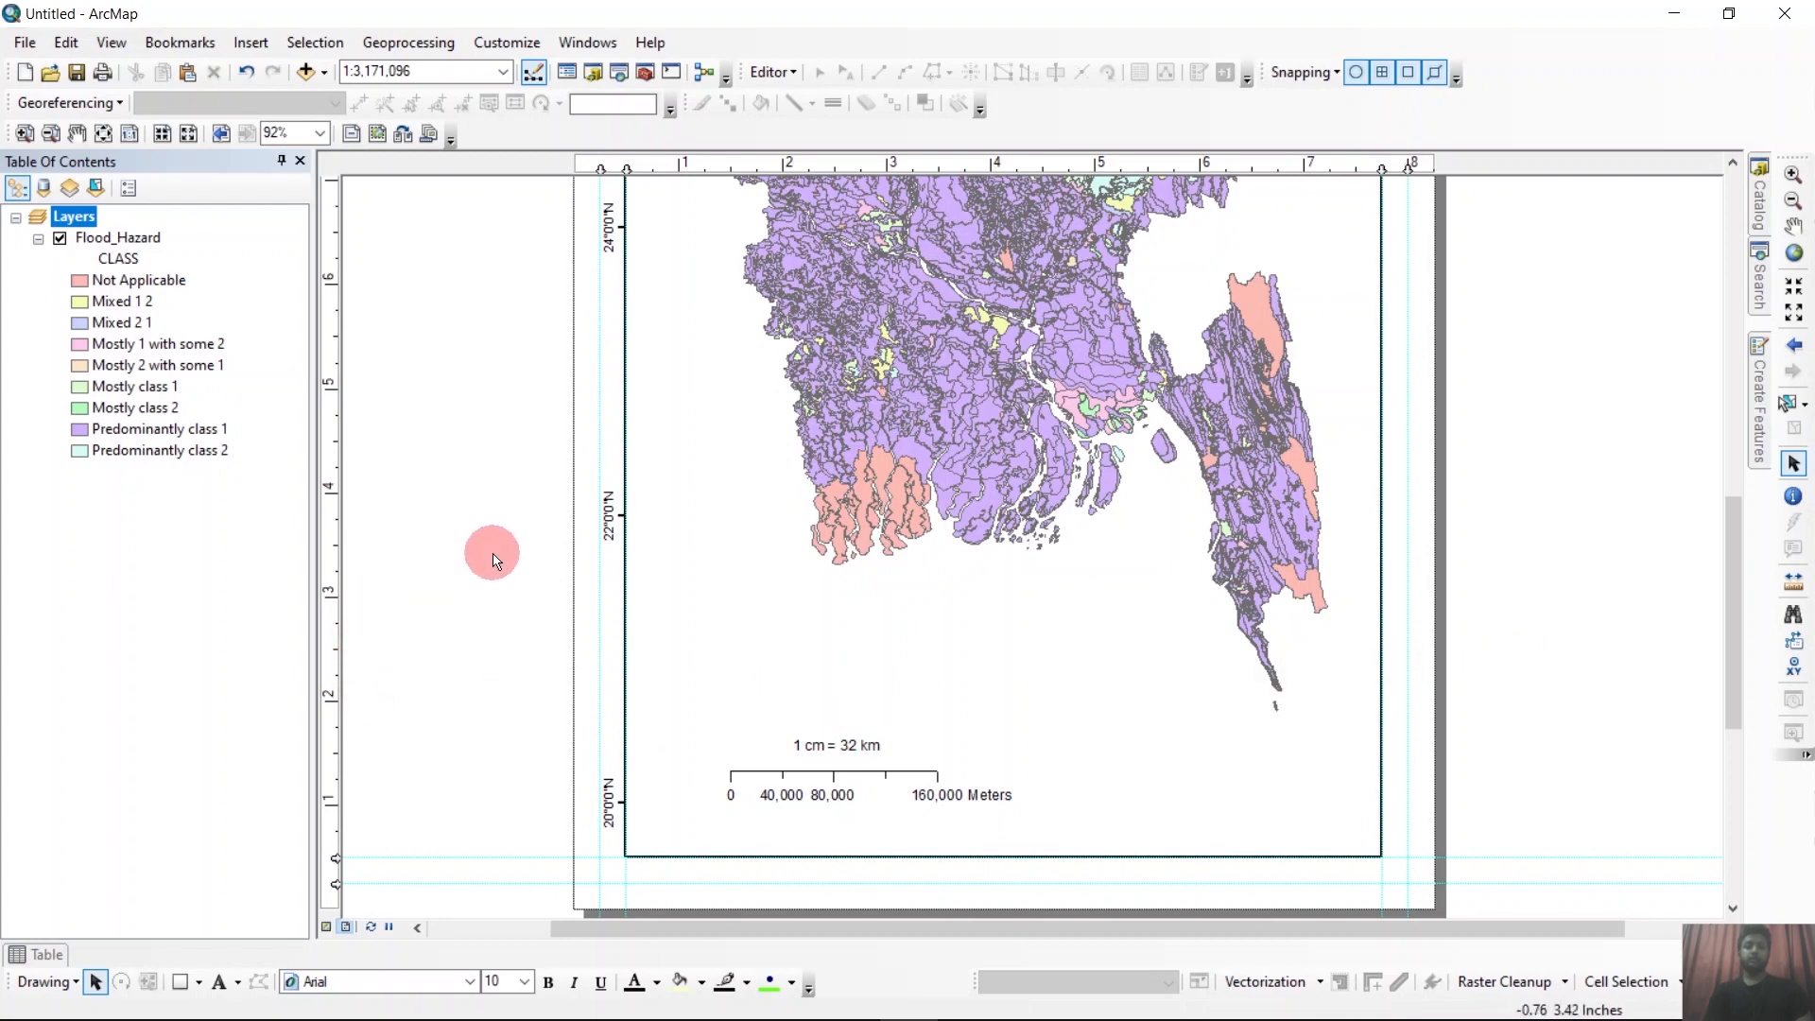
Insert a one-column legend for the Flood_Hazard layer with the default wizard settings and move it to the data frame's lower-left area.
scroll(501, 544, "down", 2)
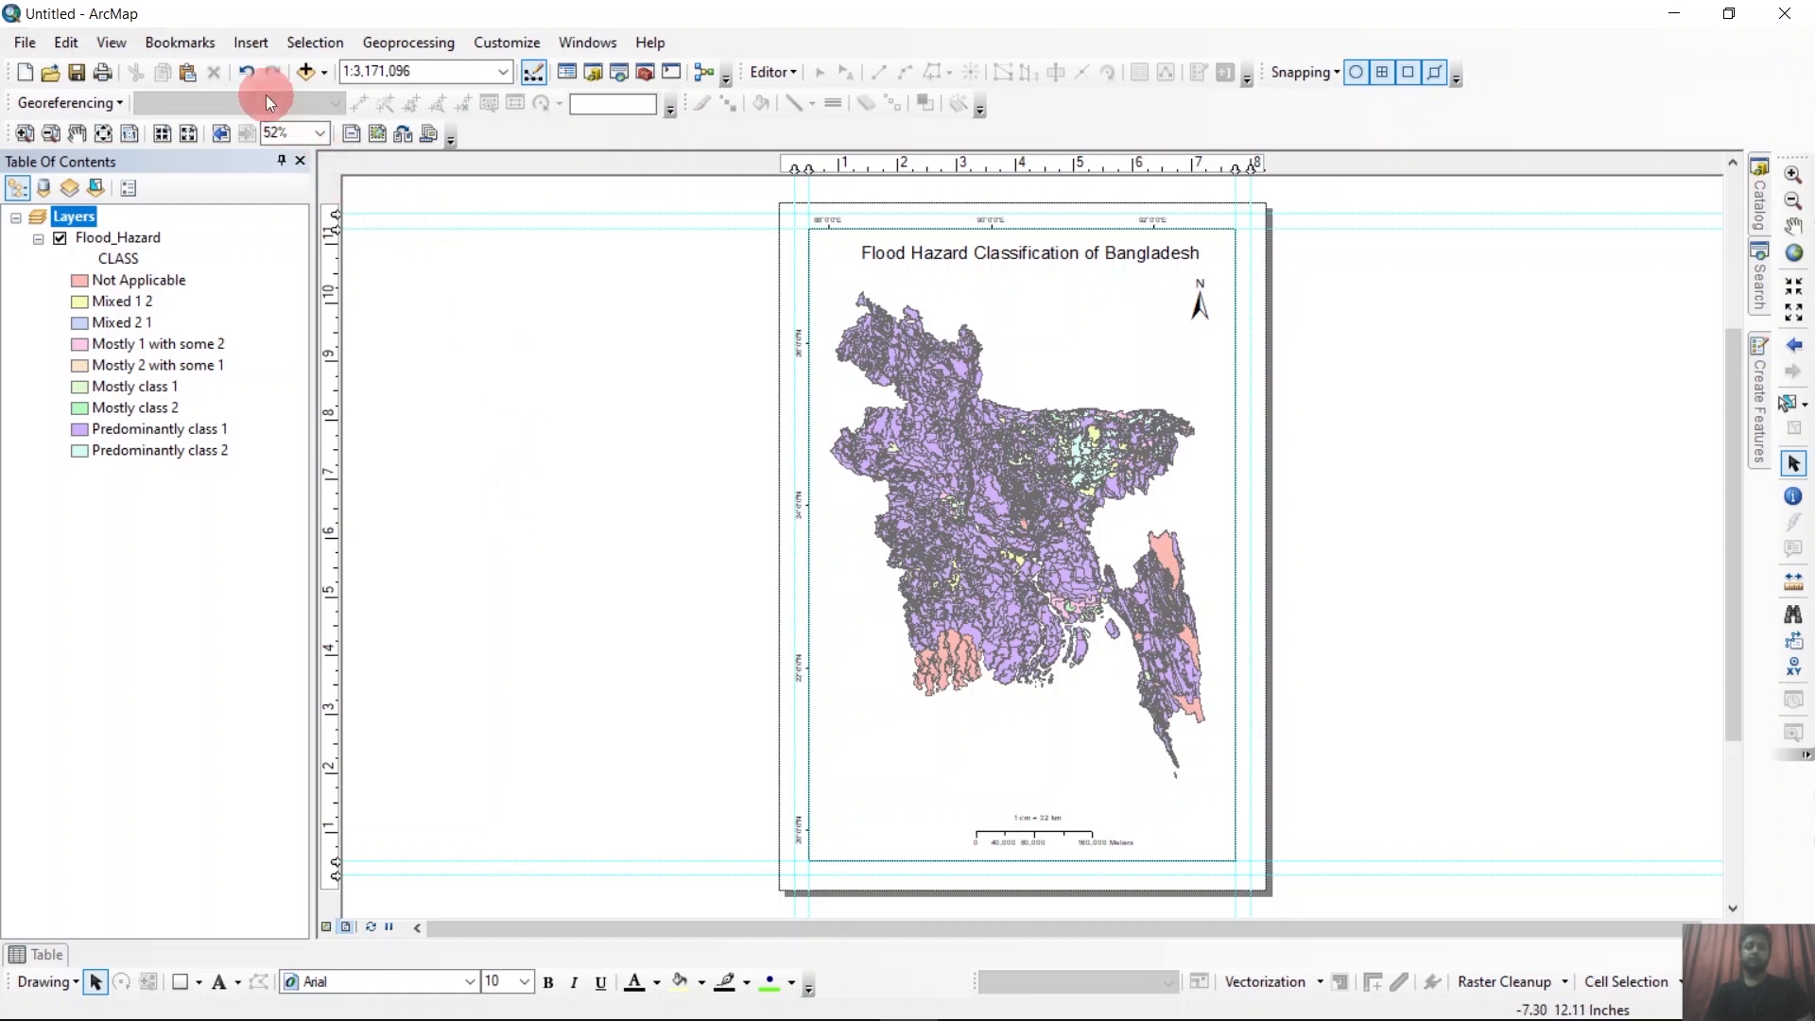
left_click(259, 45)
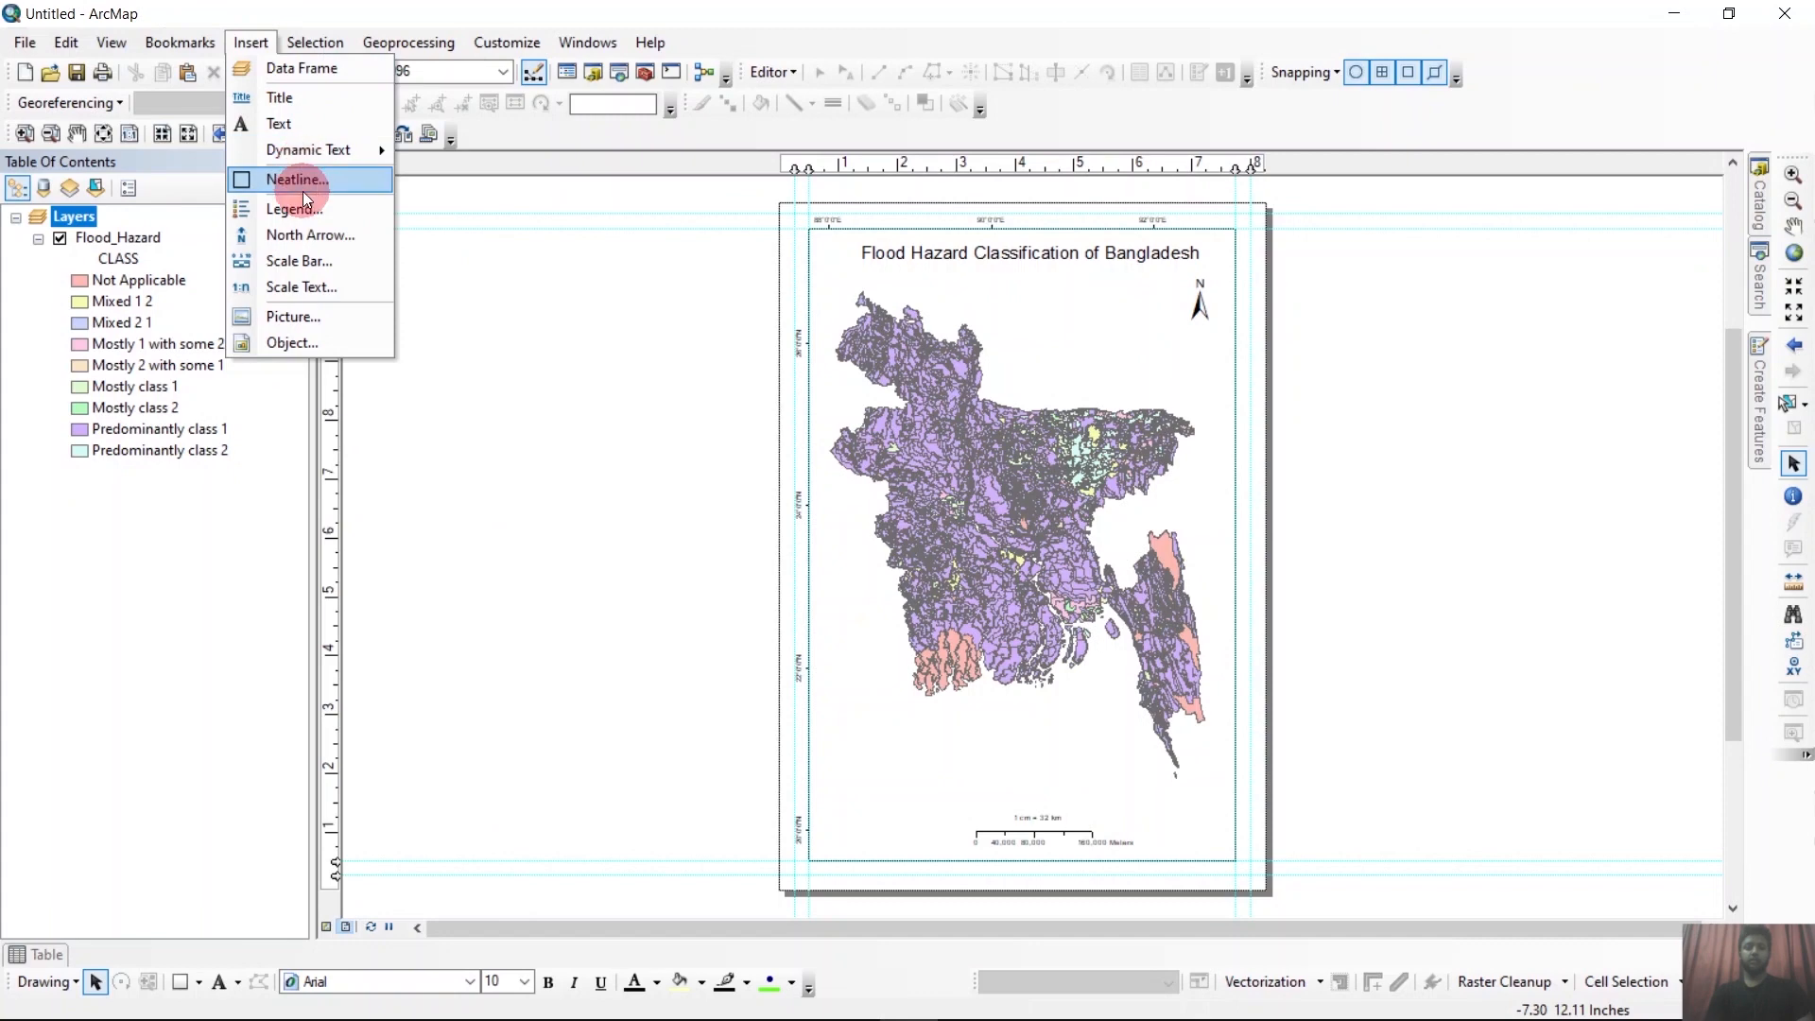
left_click(1090, 737)
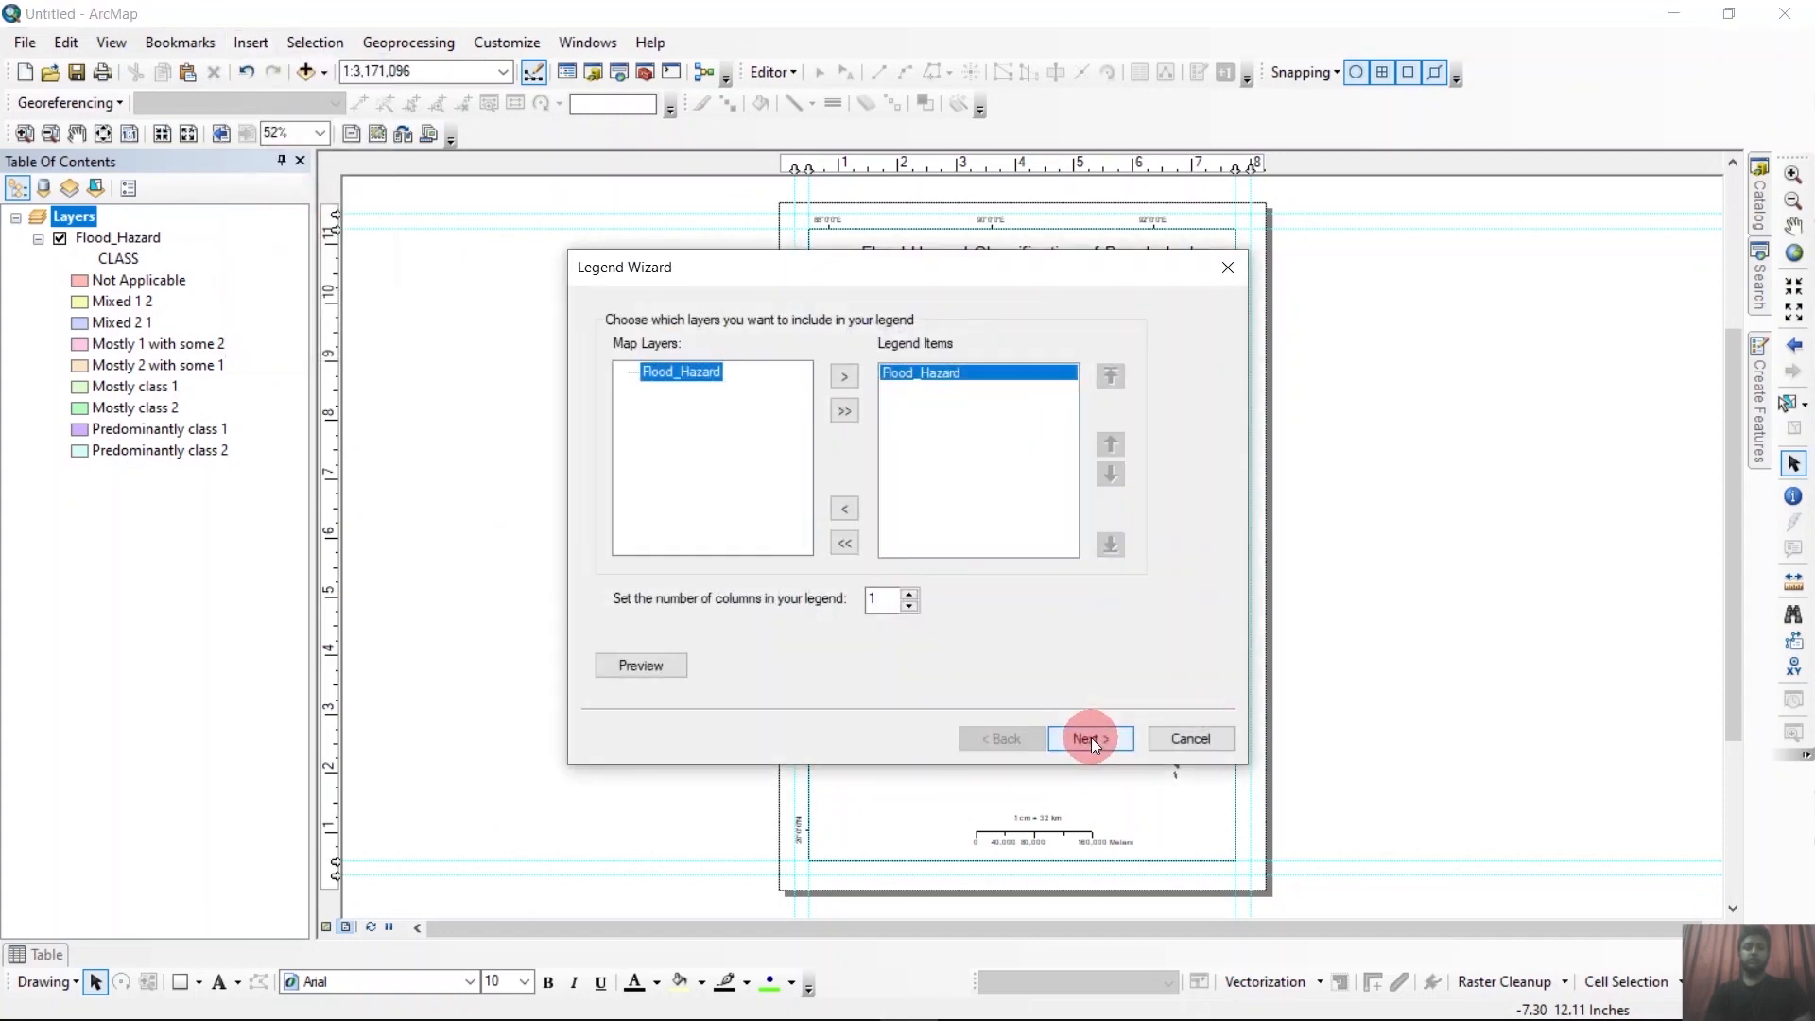
left_click(1091, 738)
left_click(1091, 738)
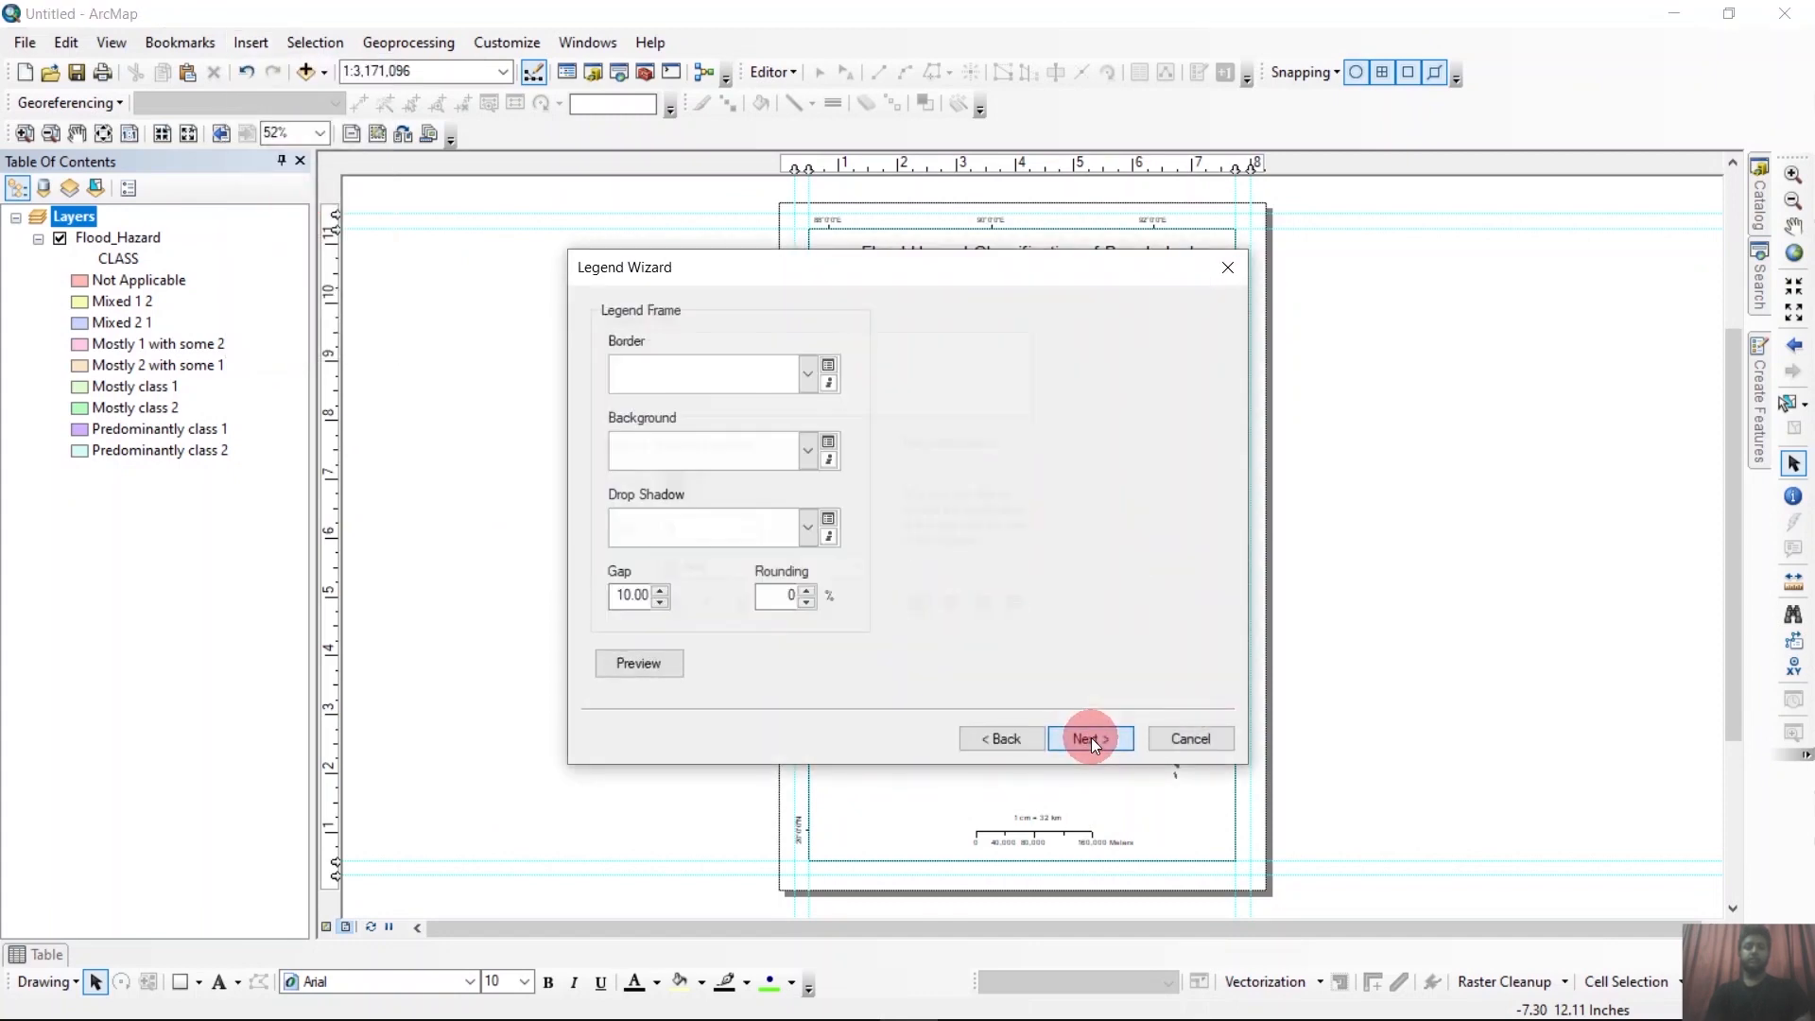
left_click(1091, 738)
left_click(1091, 737)
left_click(1091, 738)
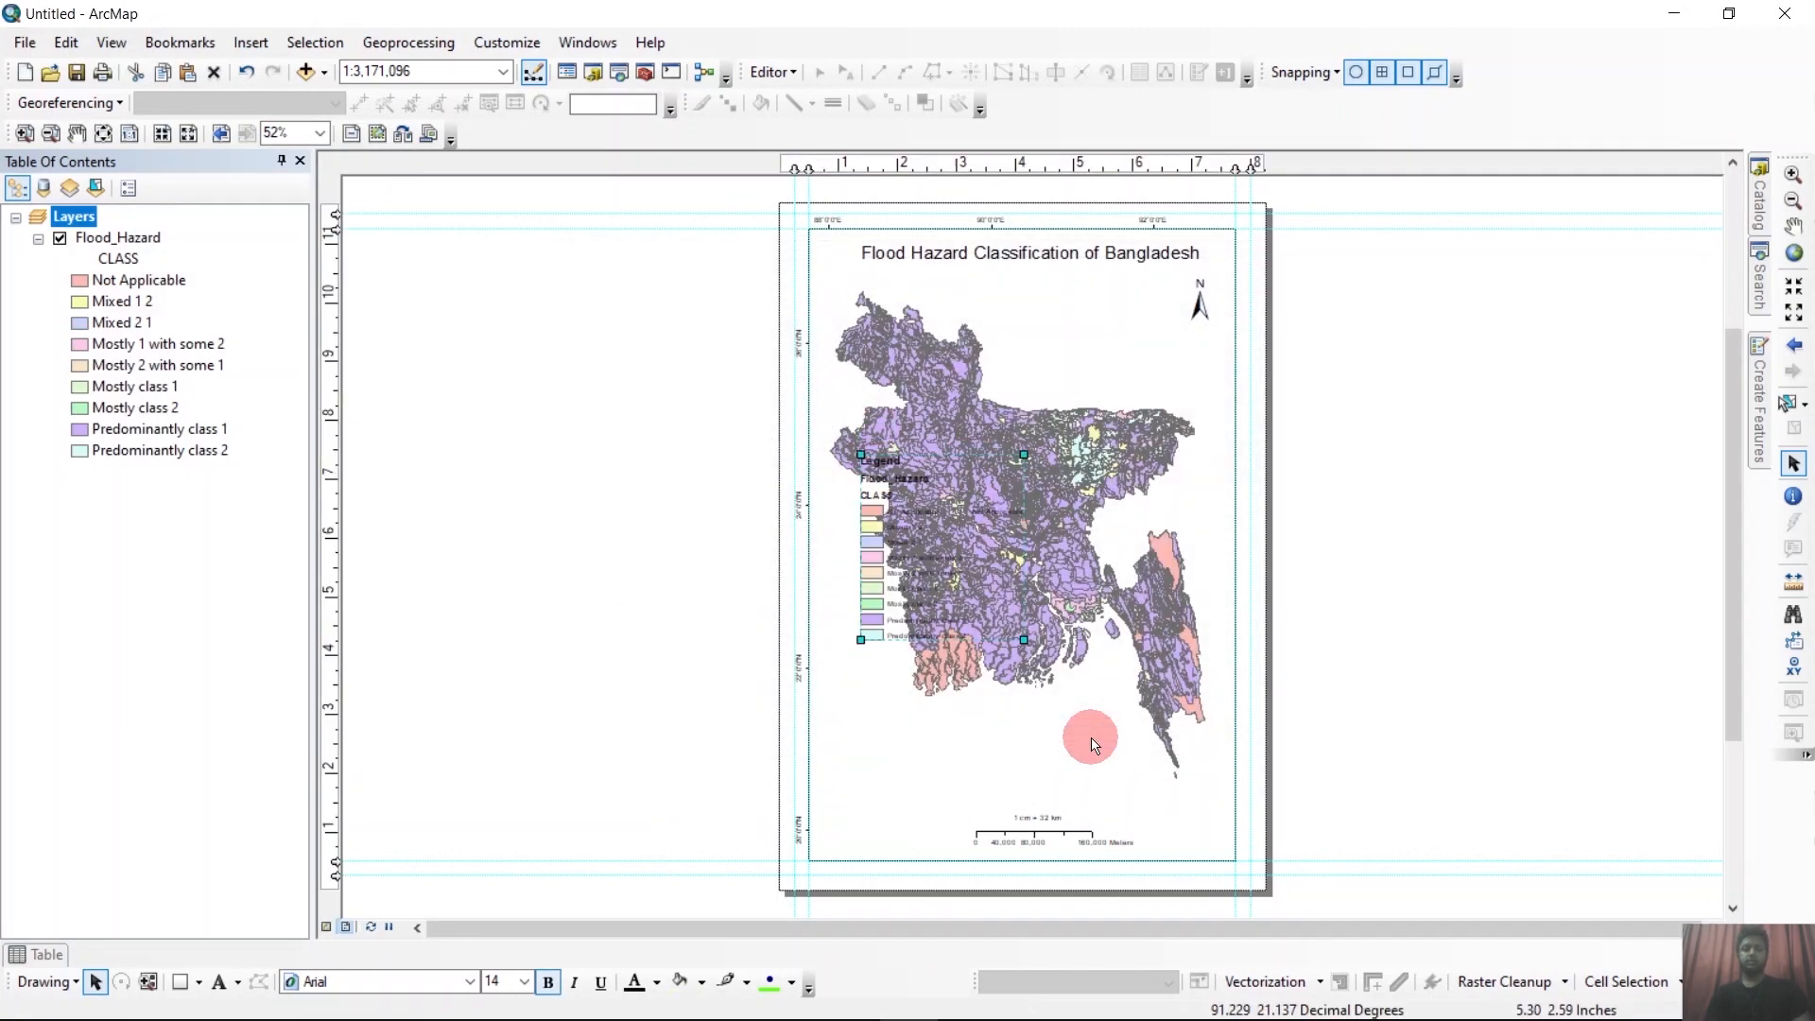
left_click_drag(885, 531, 863, 711)
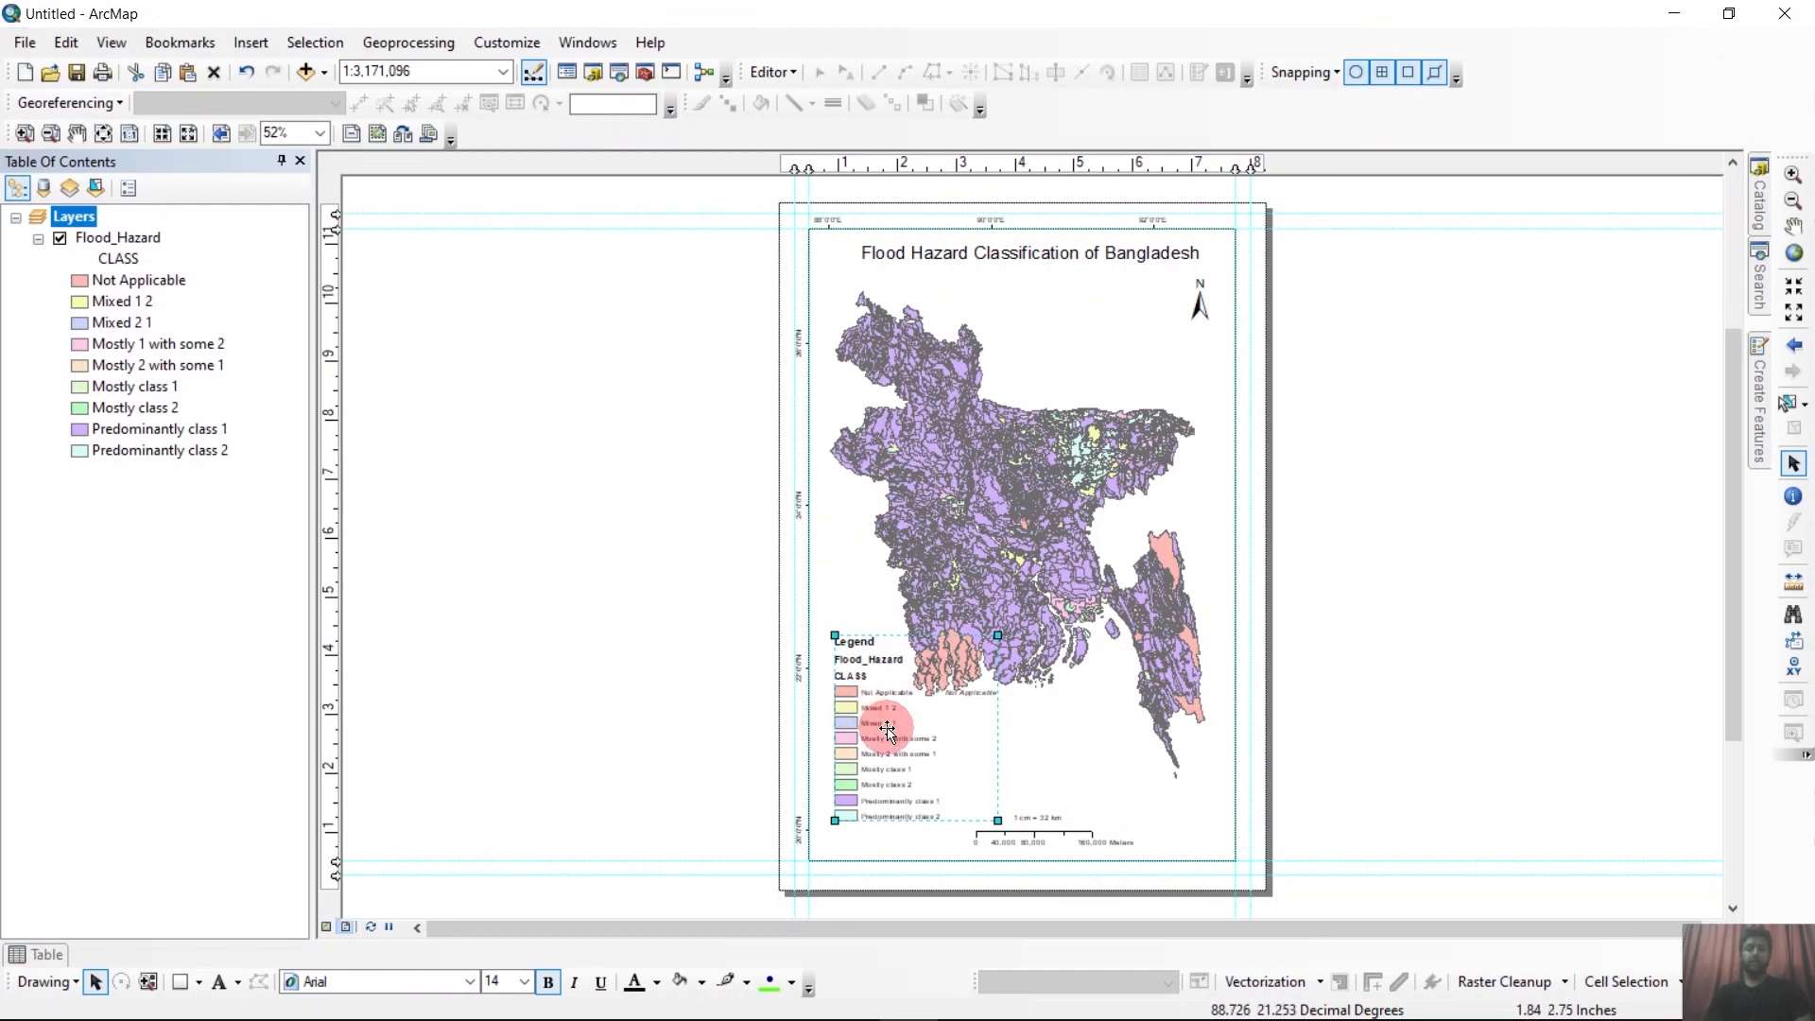
Set the legend item style of Flood_Hazard to Horizontal Single Symbol Label Only.
right_click(887, 729)
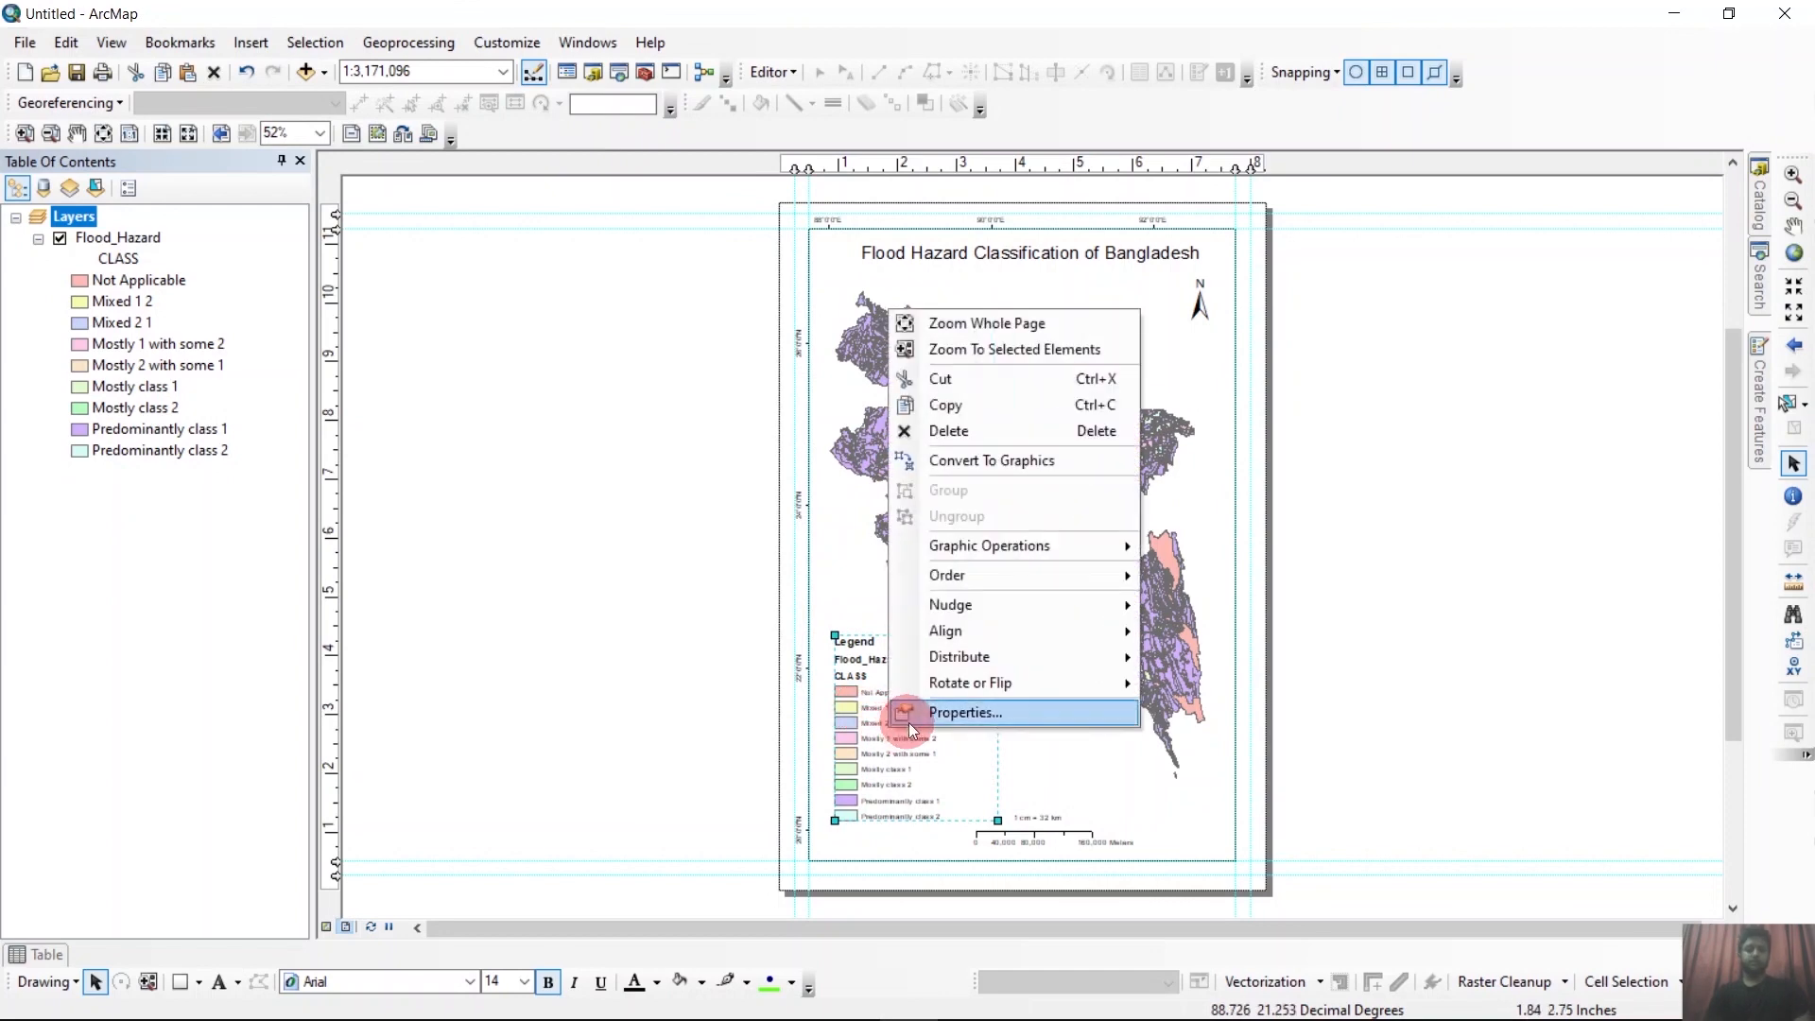
left_click(921, 716)
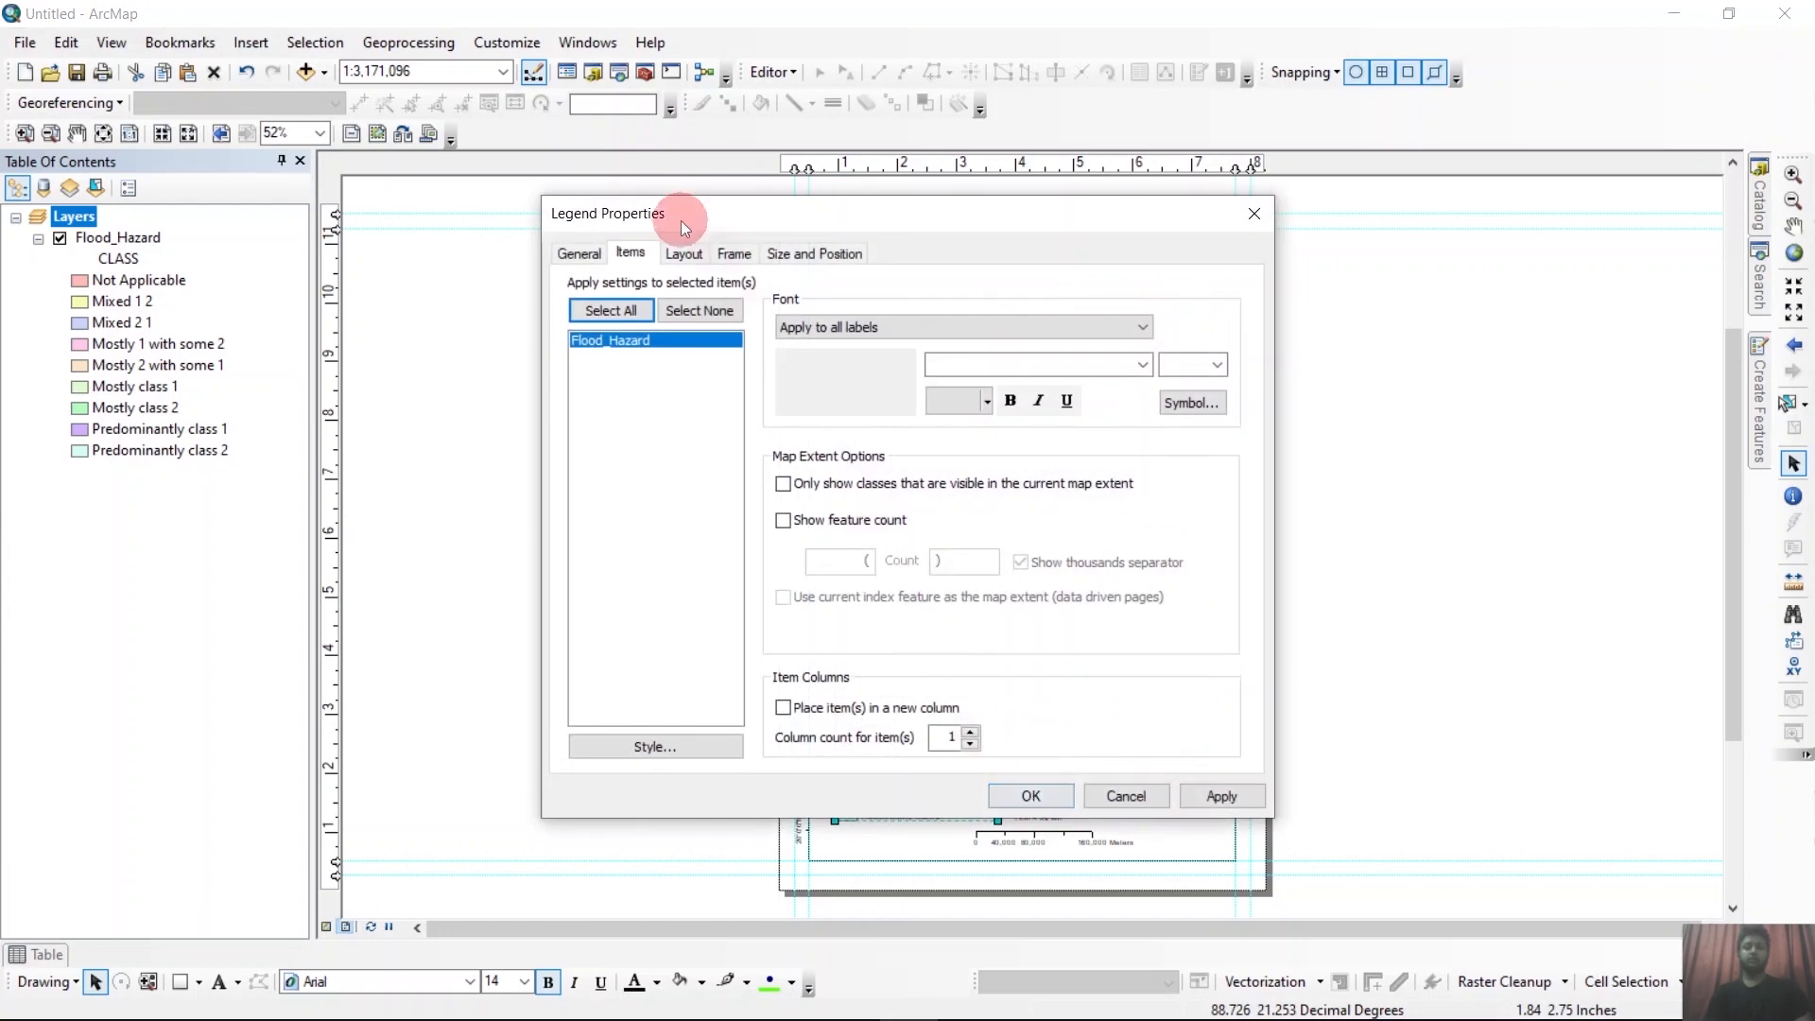
left_click(654, 747)
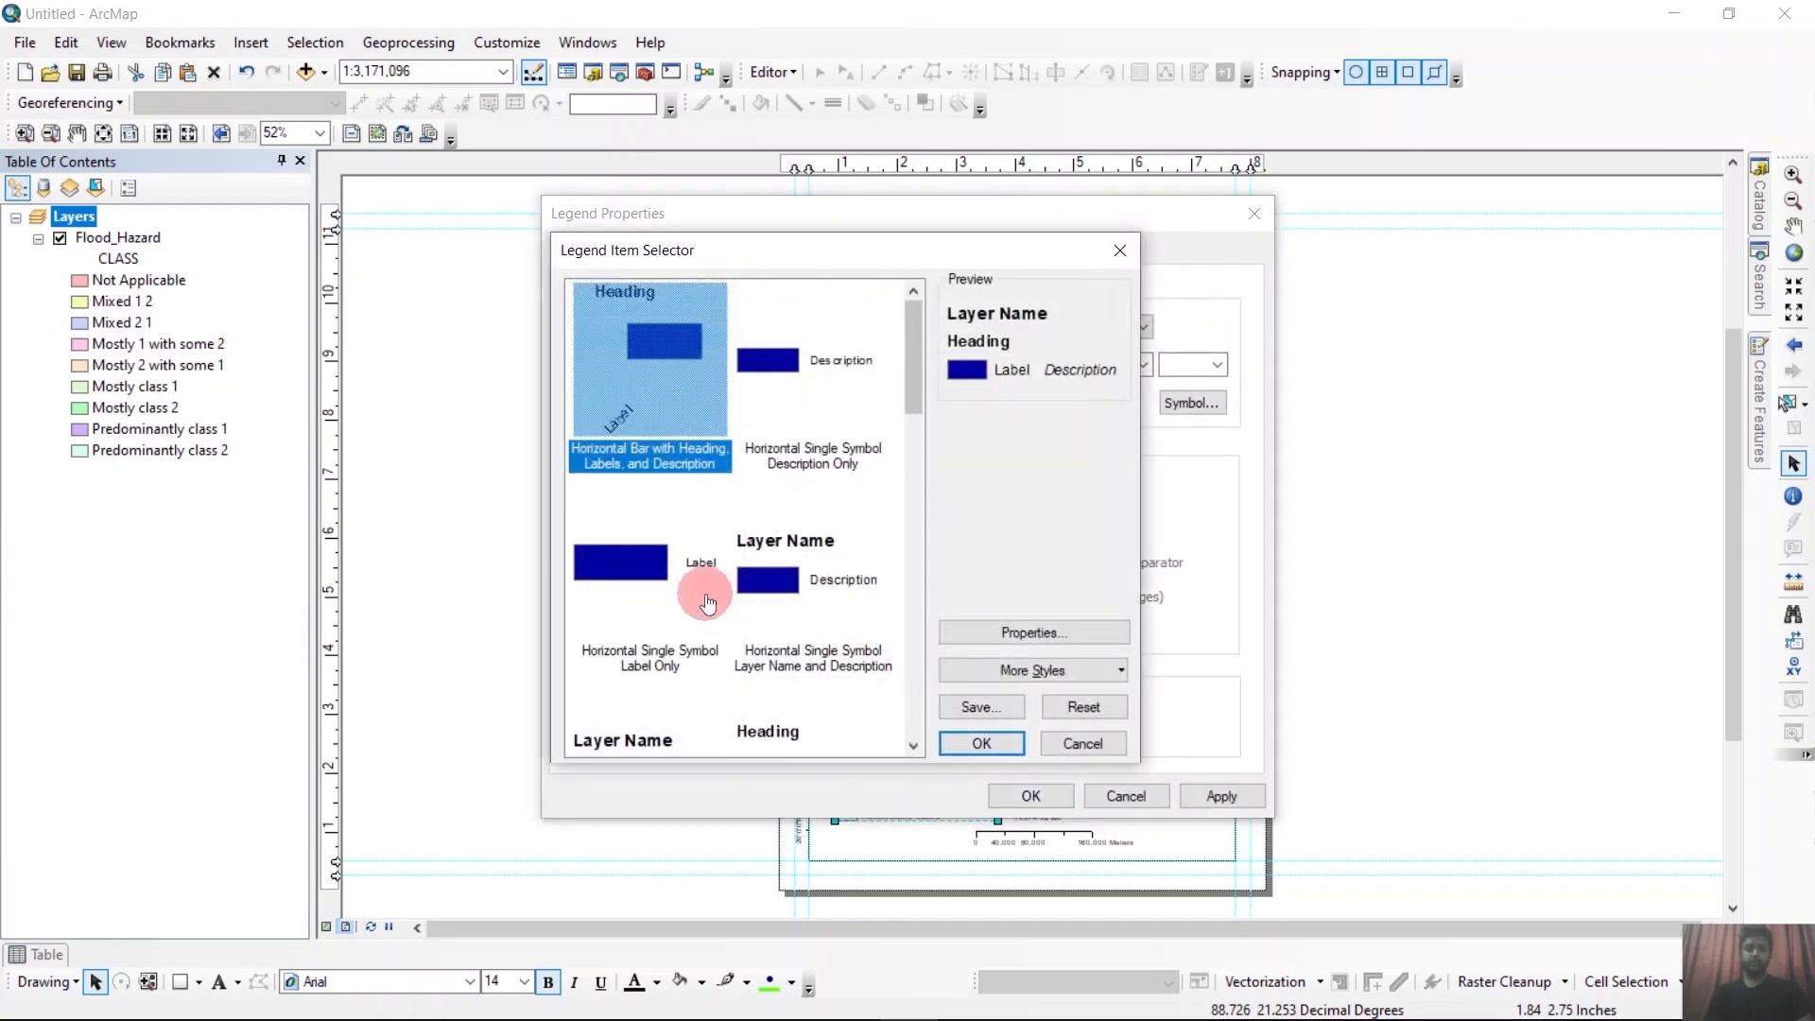
left_click(645, 576)
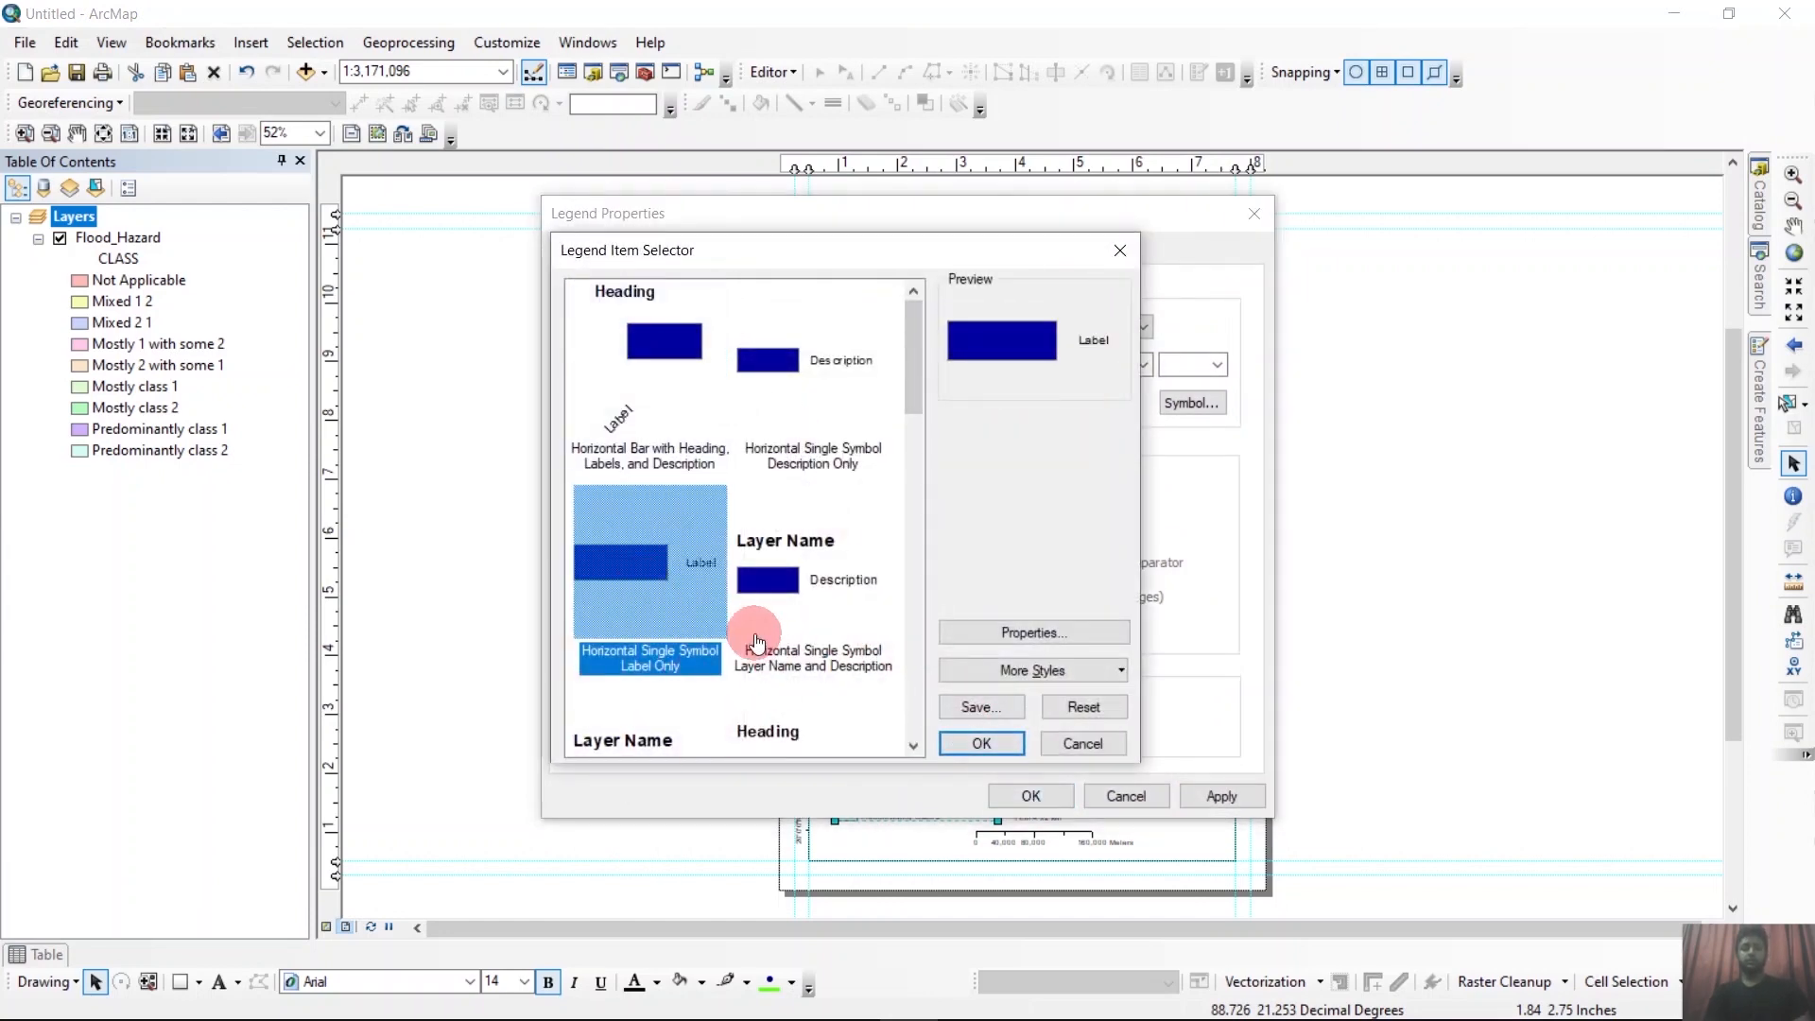
left_click(979, 743)
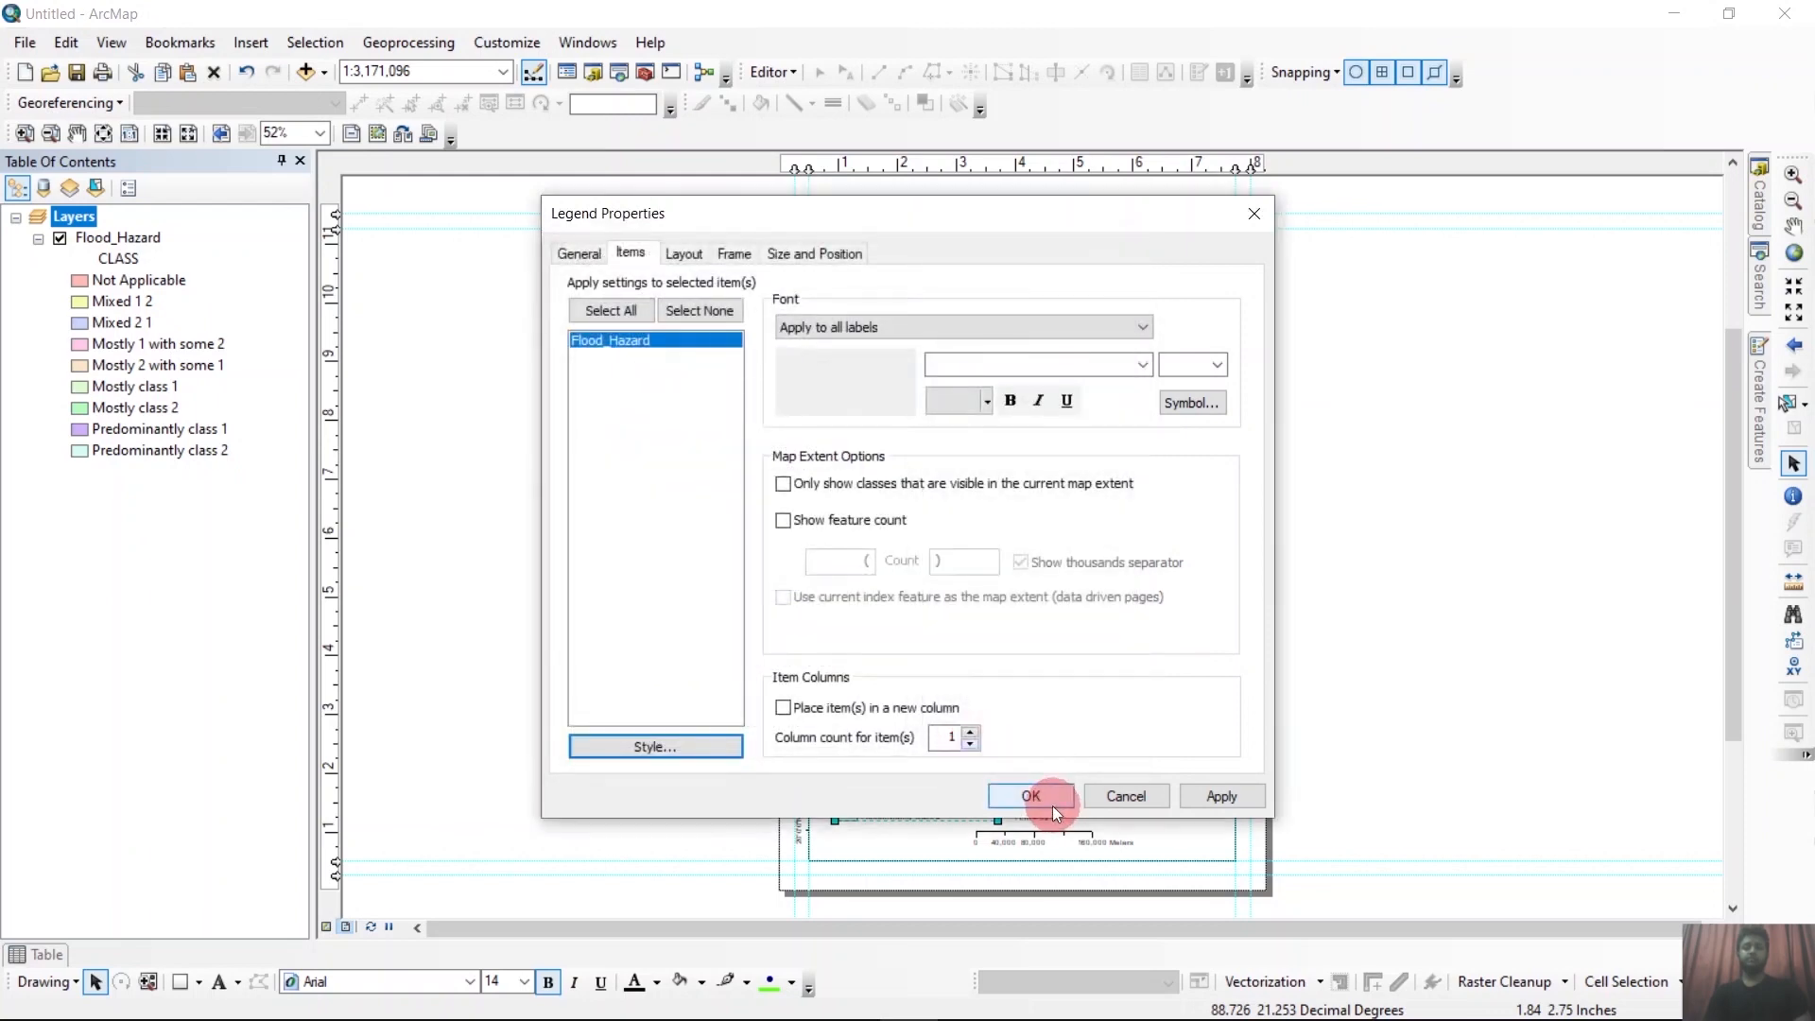
left_click(1031, 796)
Move the legend slightly down and left, closer to the lower-left corner of the data frame.
scroll(876, 810, "up", 2)
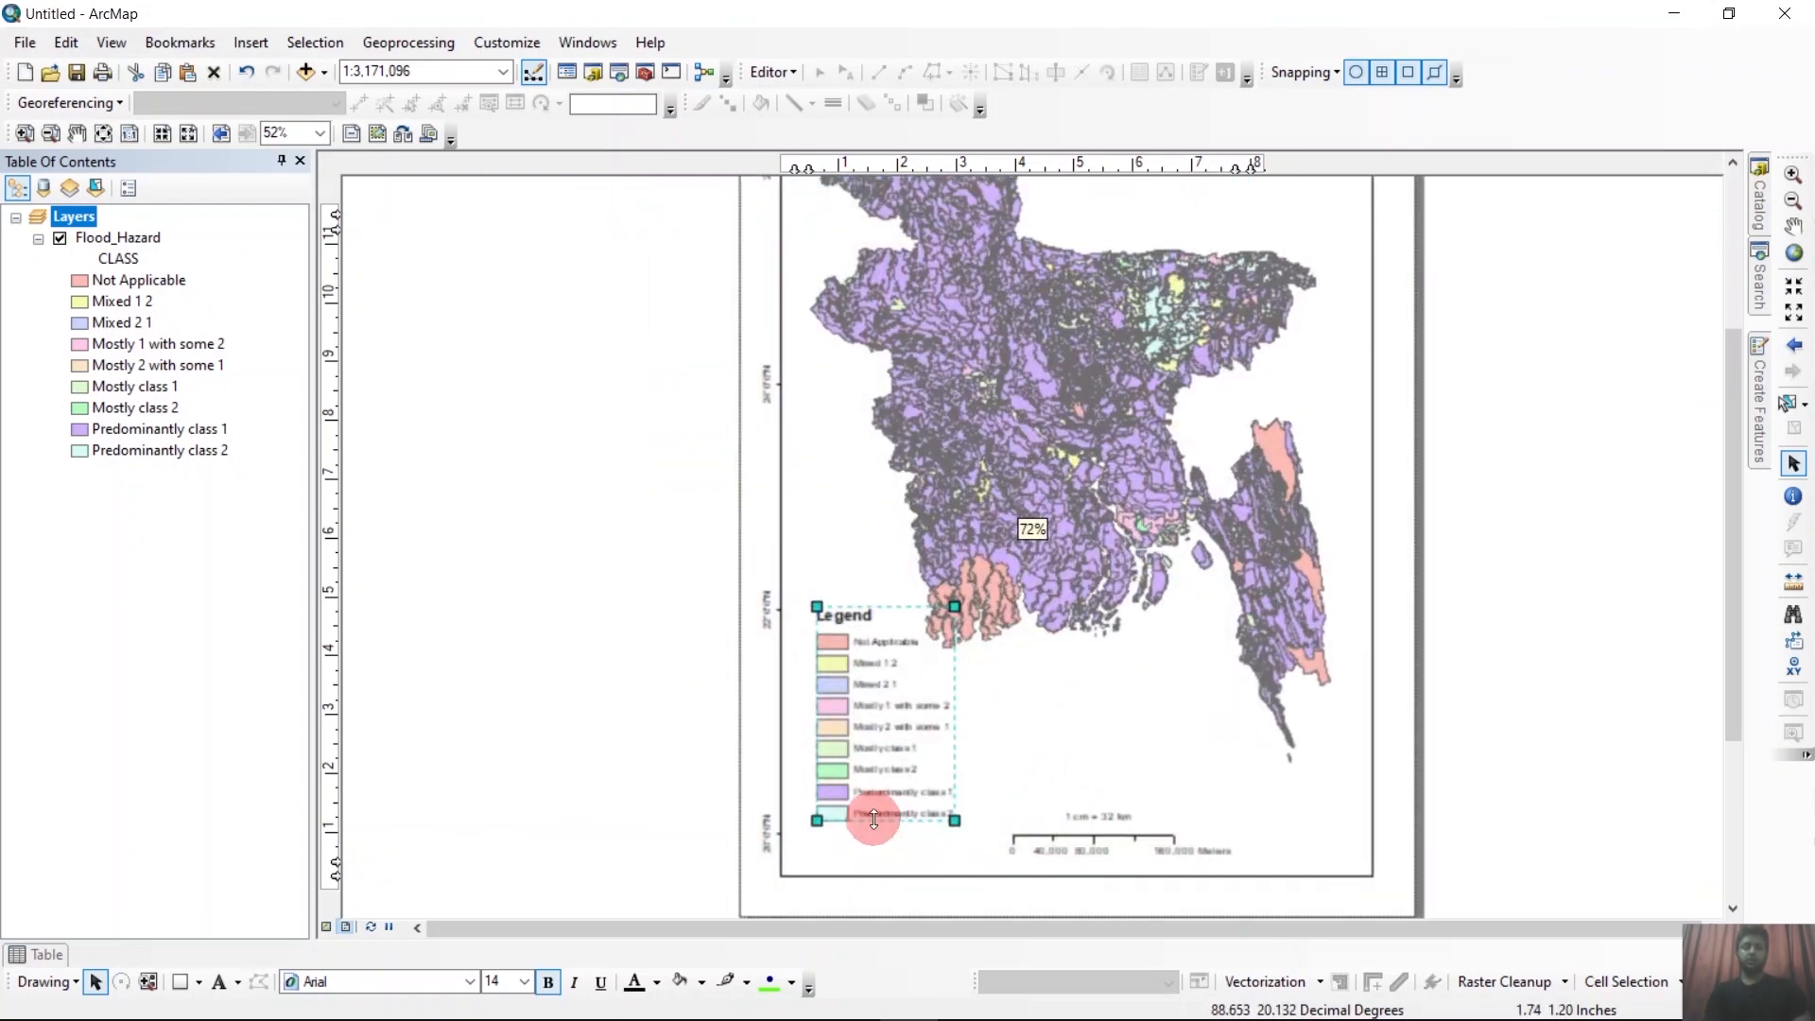
scroll(874, 819, "up", 2)
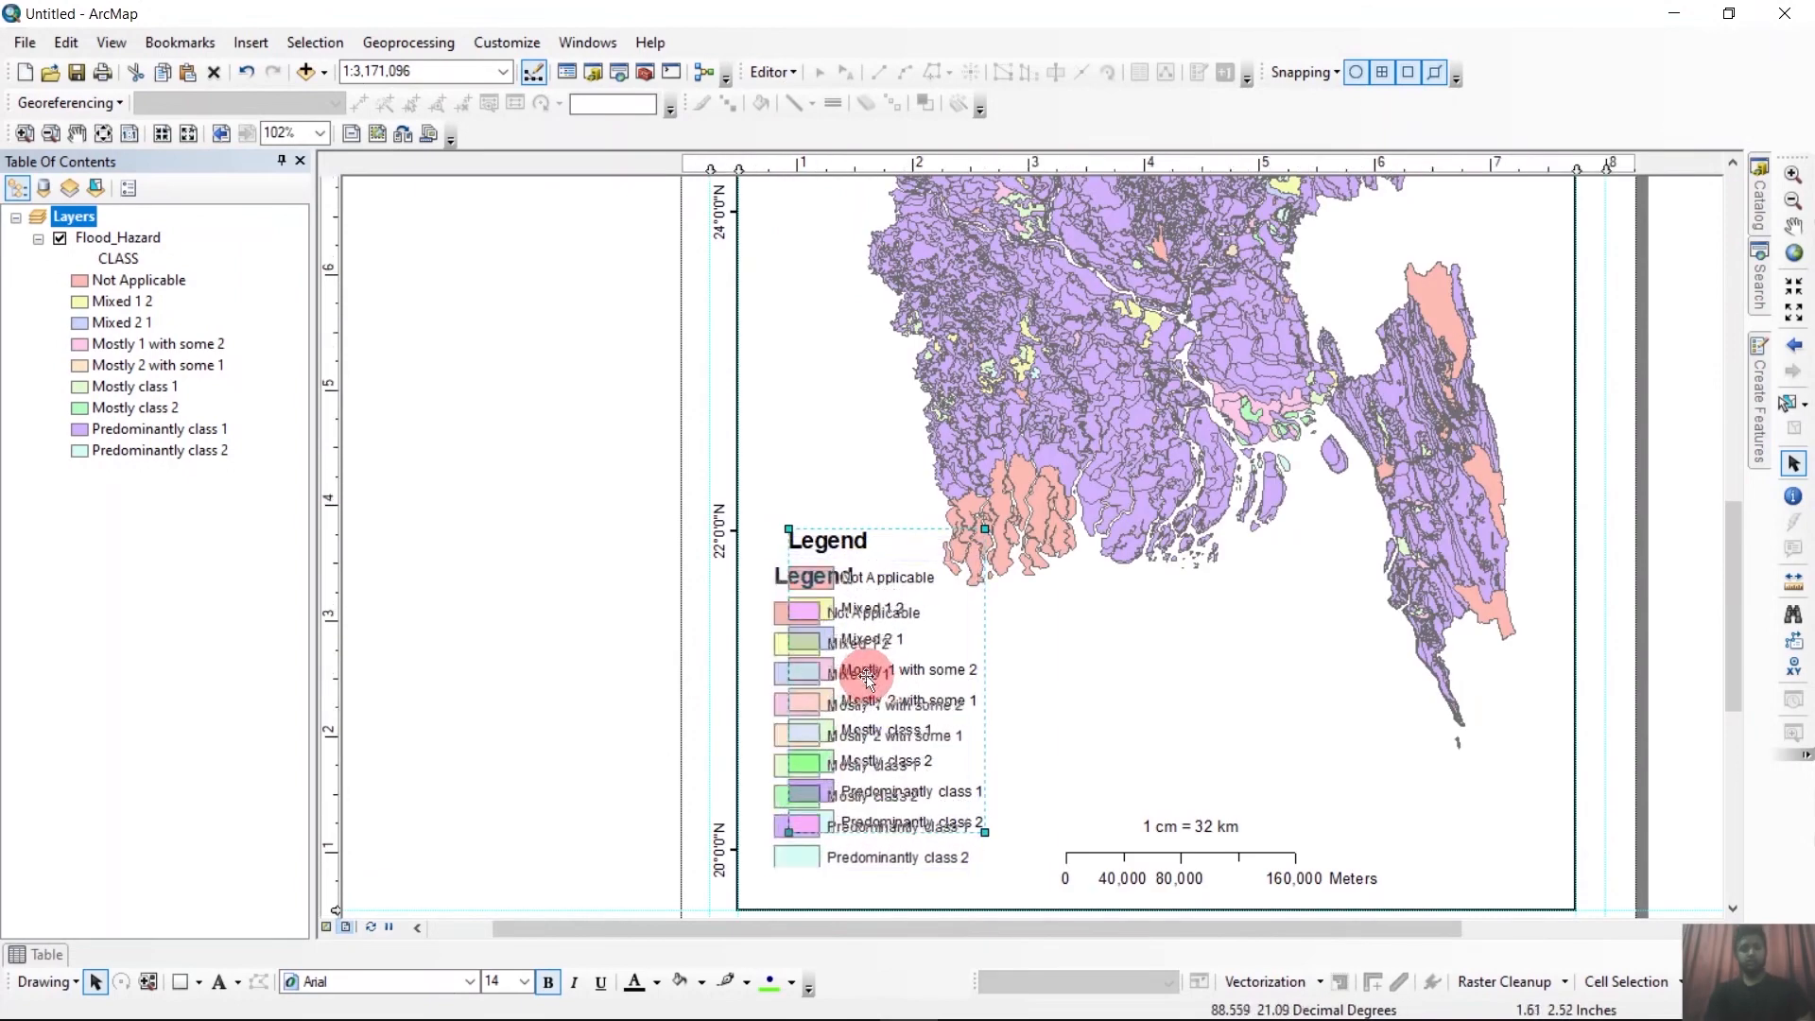
left_click_drag(868, 677, 864, 688)
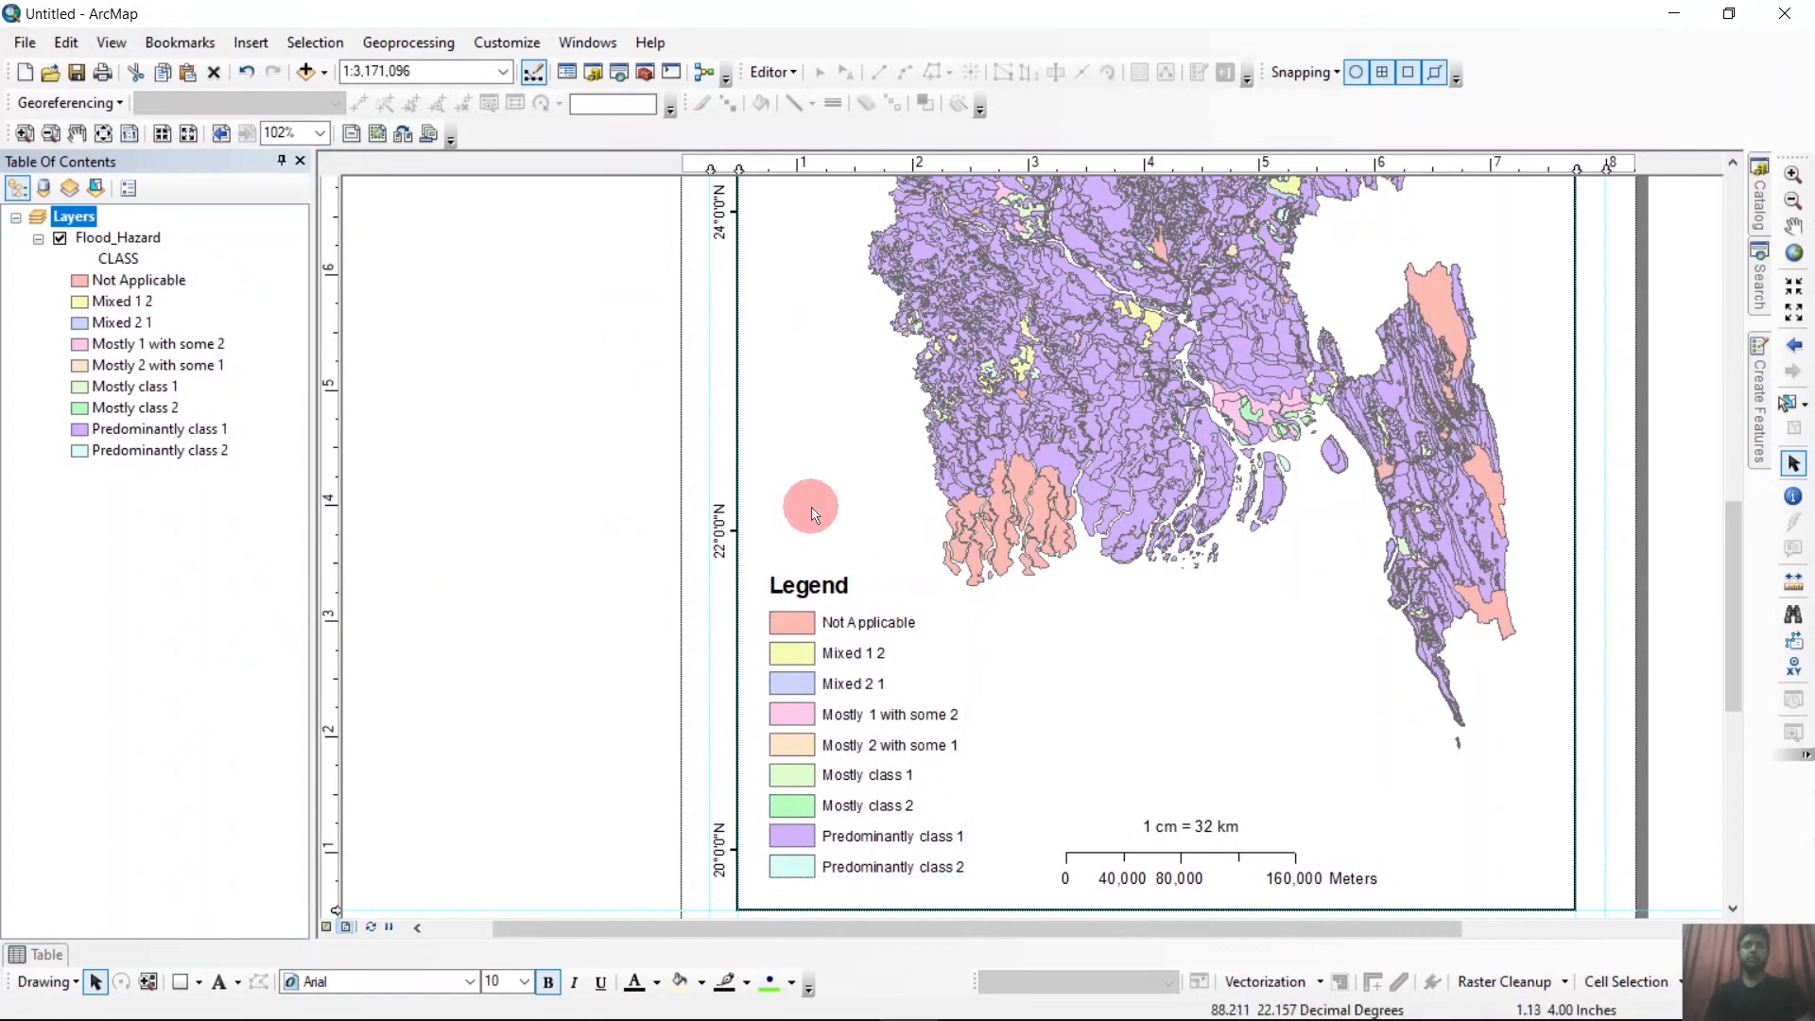
scroll(809, 508, "down", 2)
scroll(803, 557, "down", 2)
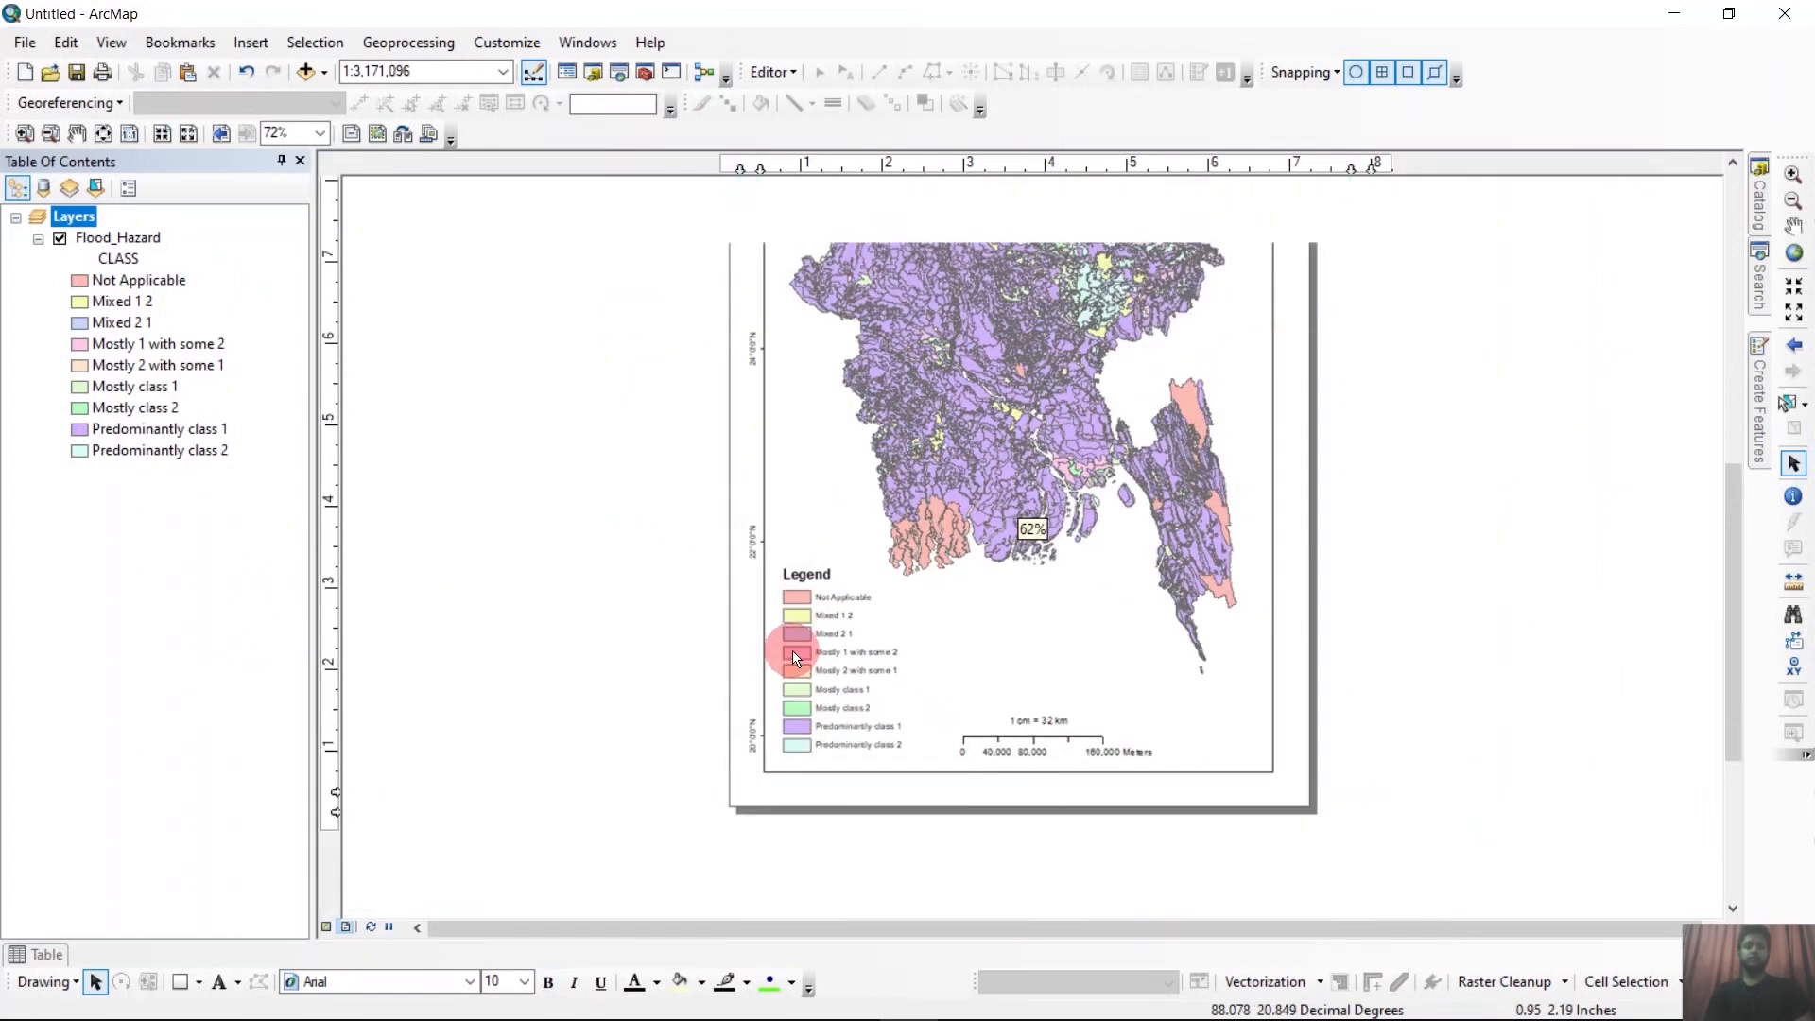
scroll(799, 783, "down", 3)
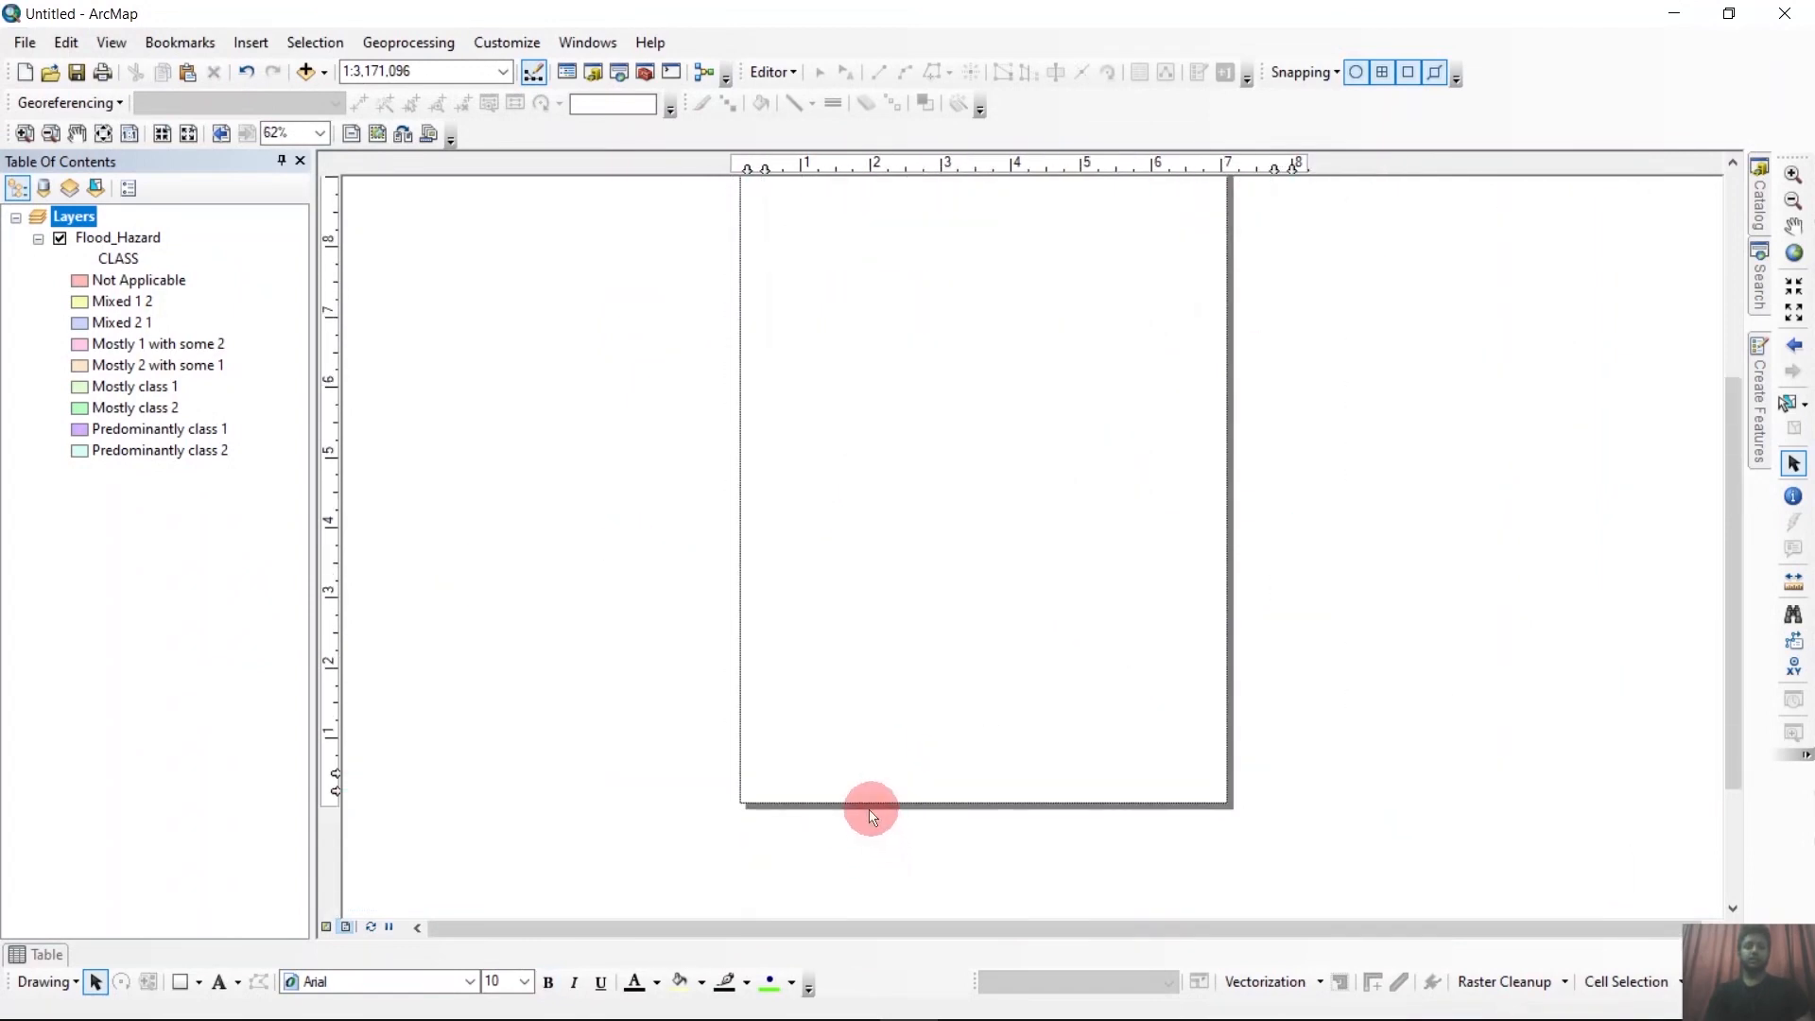
scroll(860, 773, "up", 1)
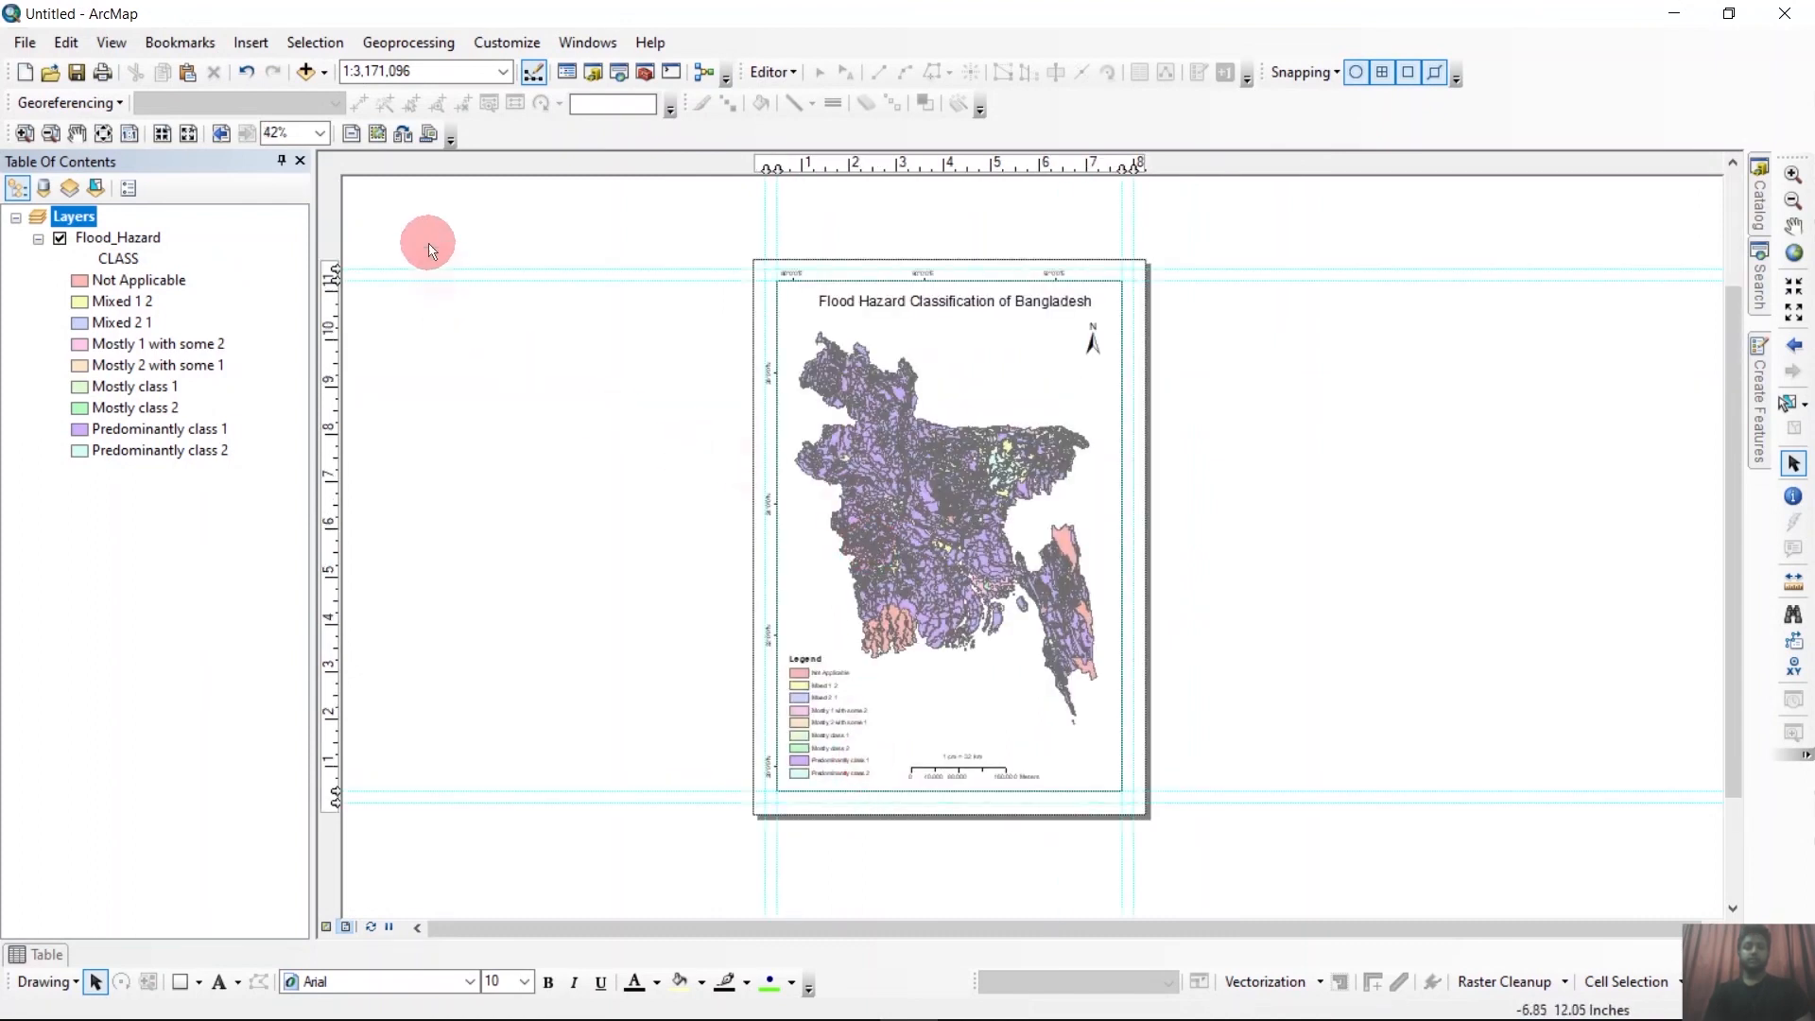
left_click(255, 43)
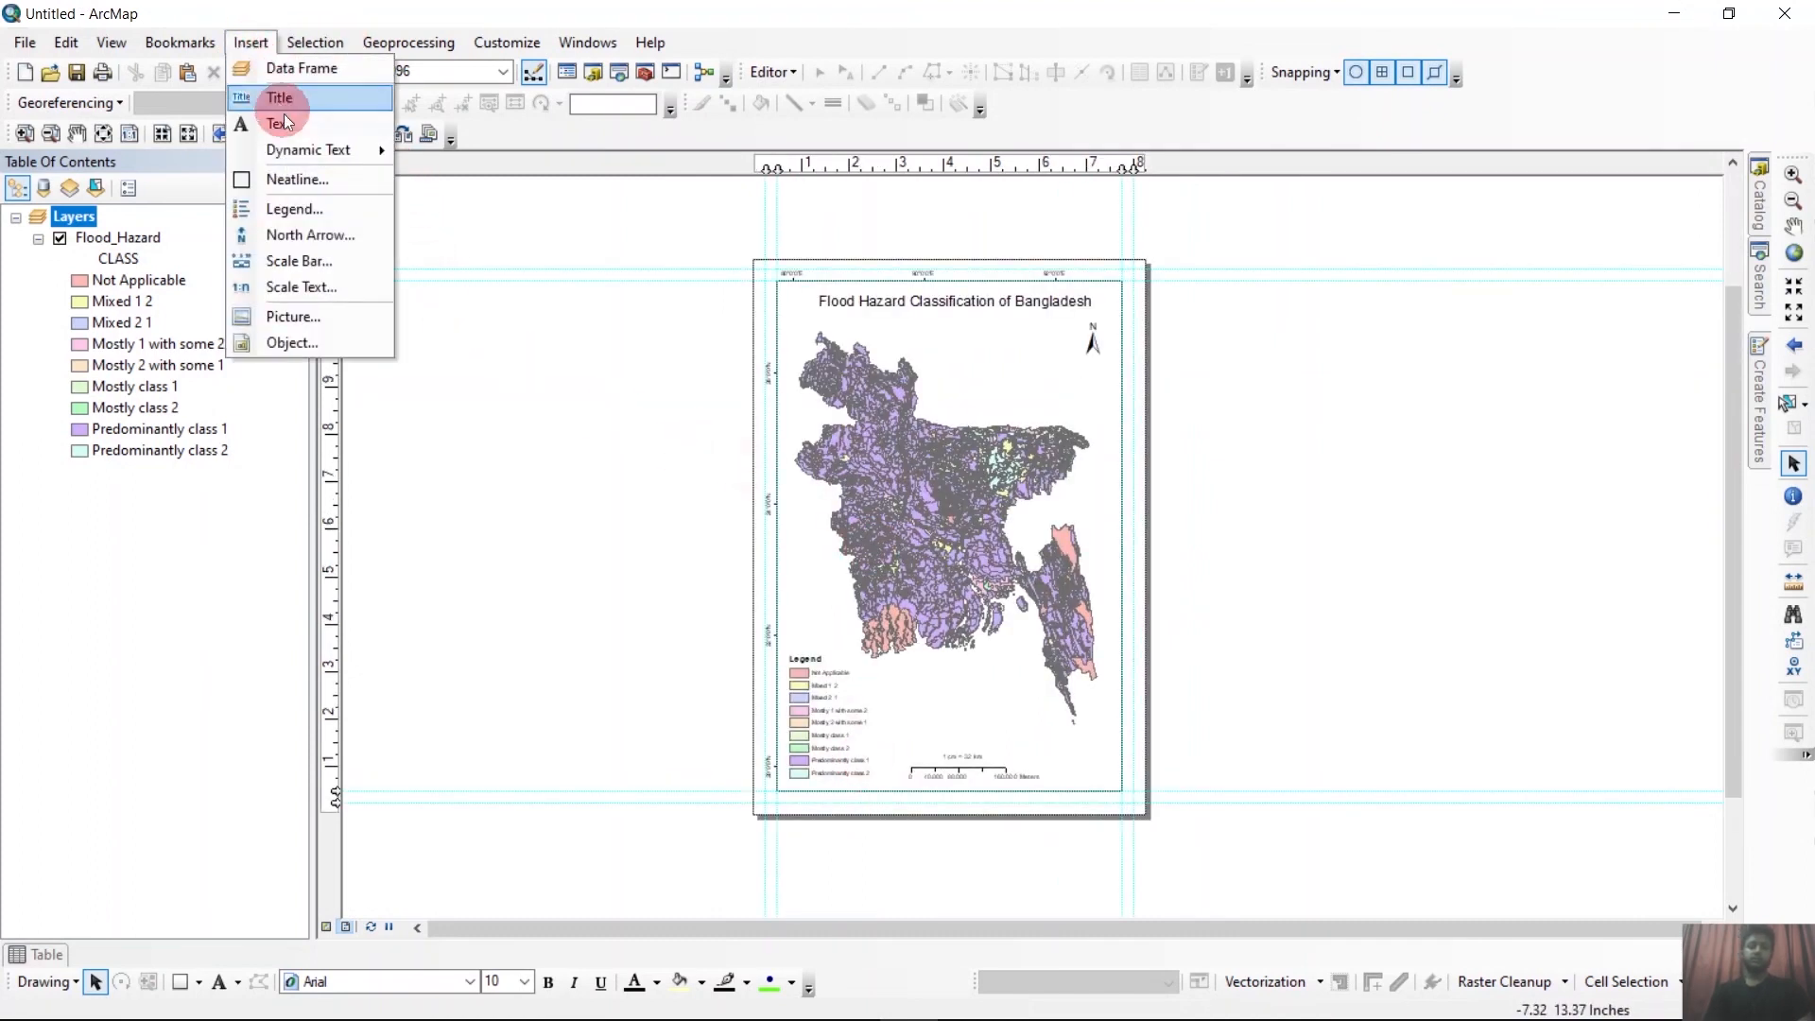
mouse_move(297, 157)
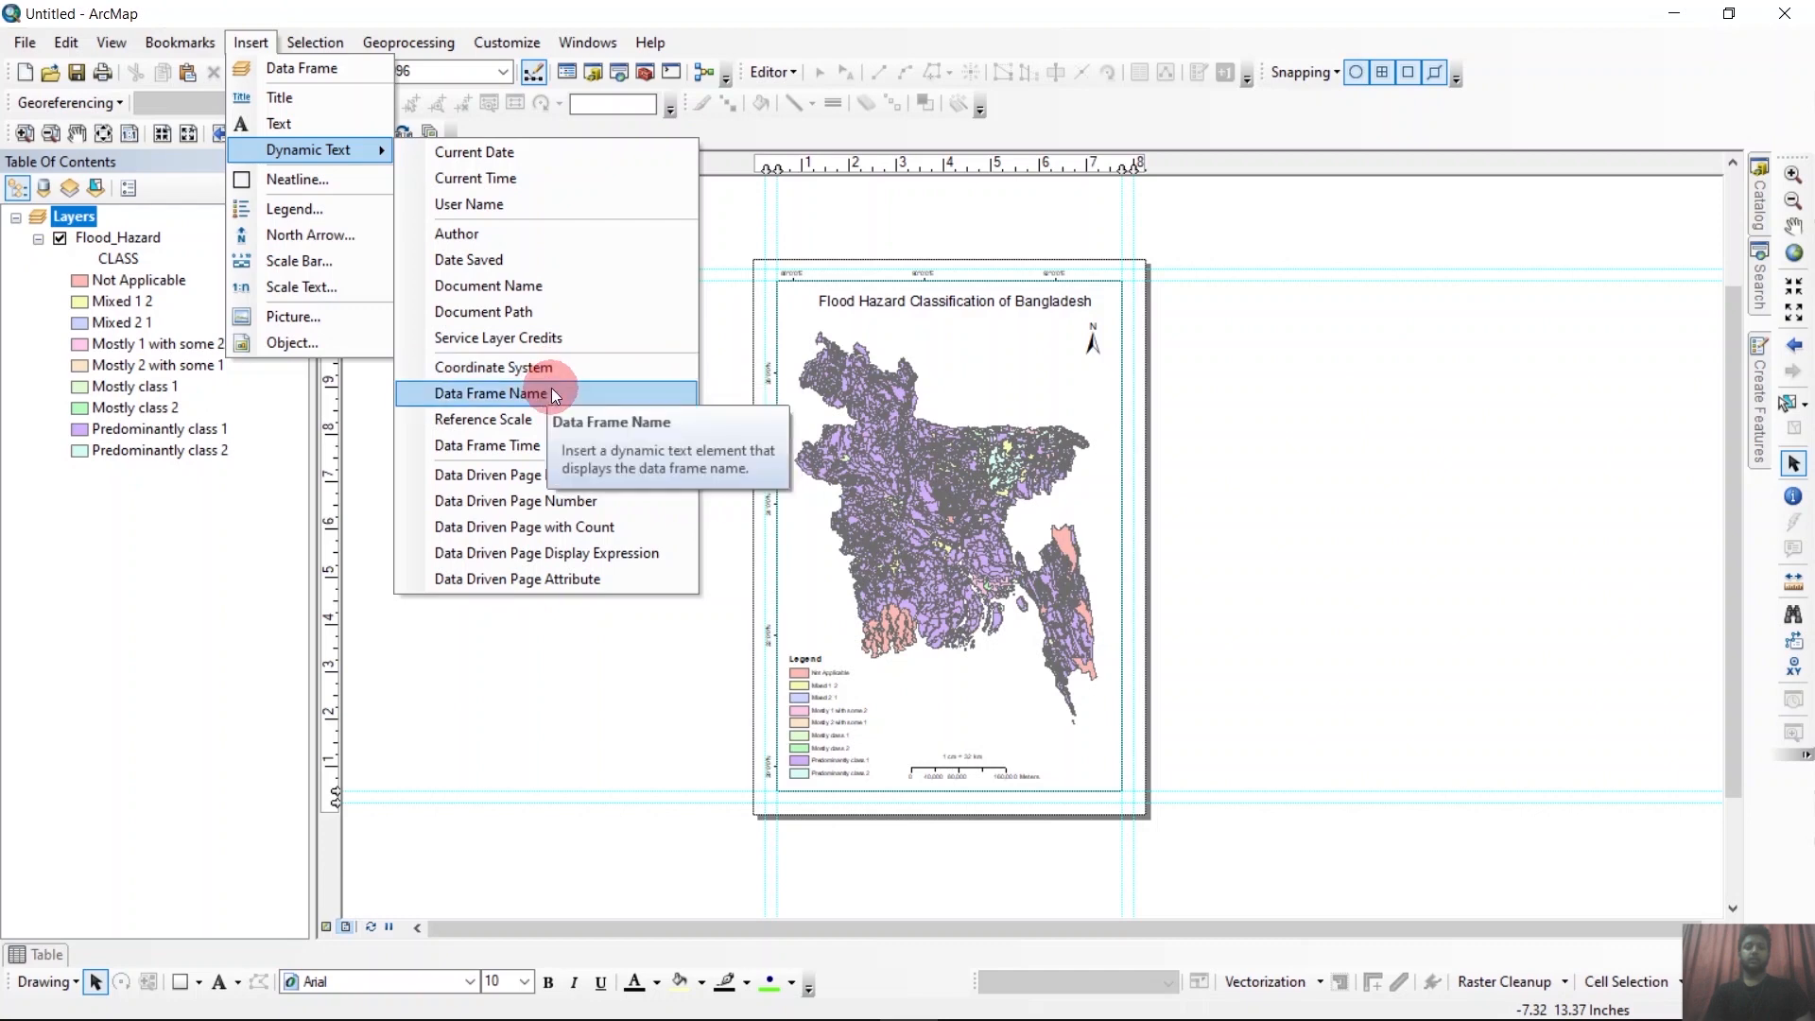
left_click(844, 11)
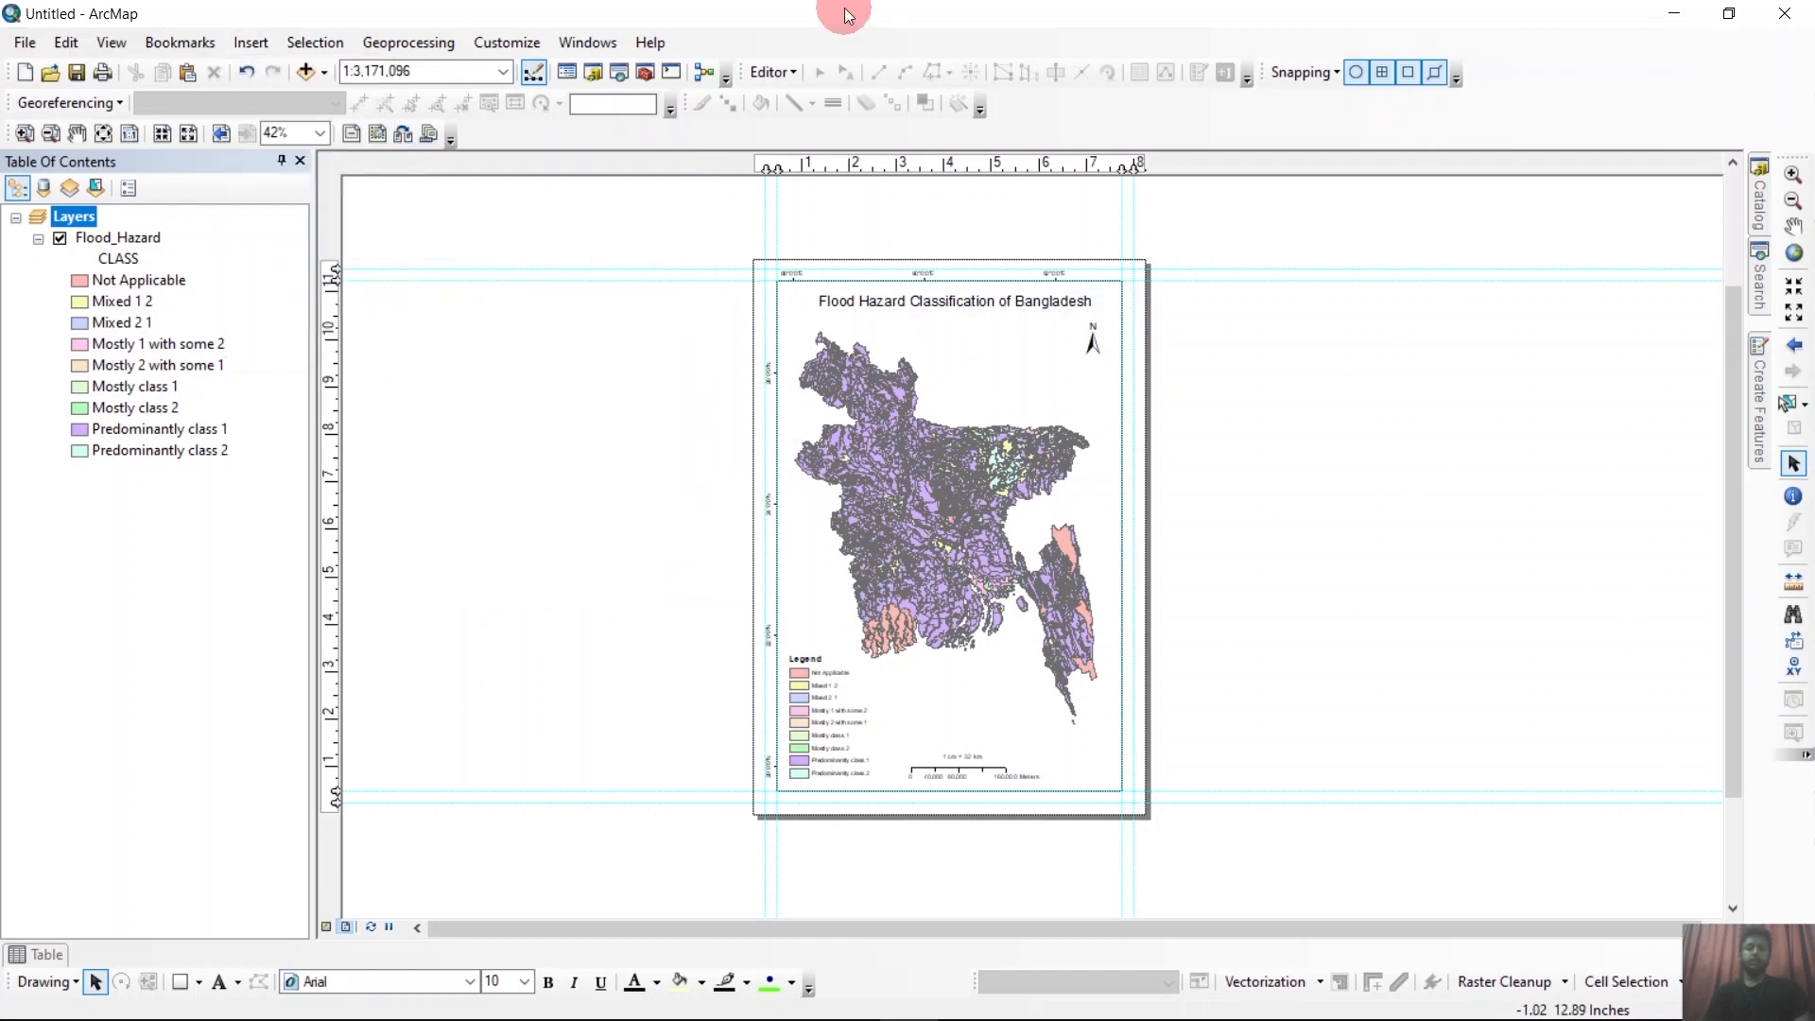
scroll(406, 581, "up", 1)
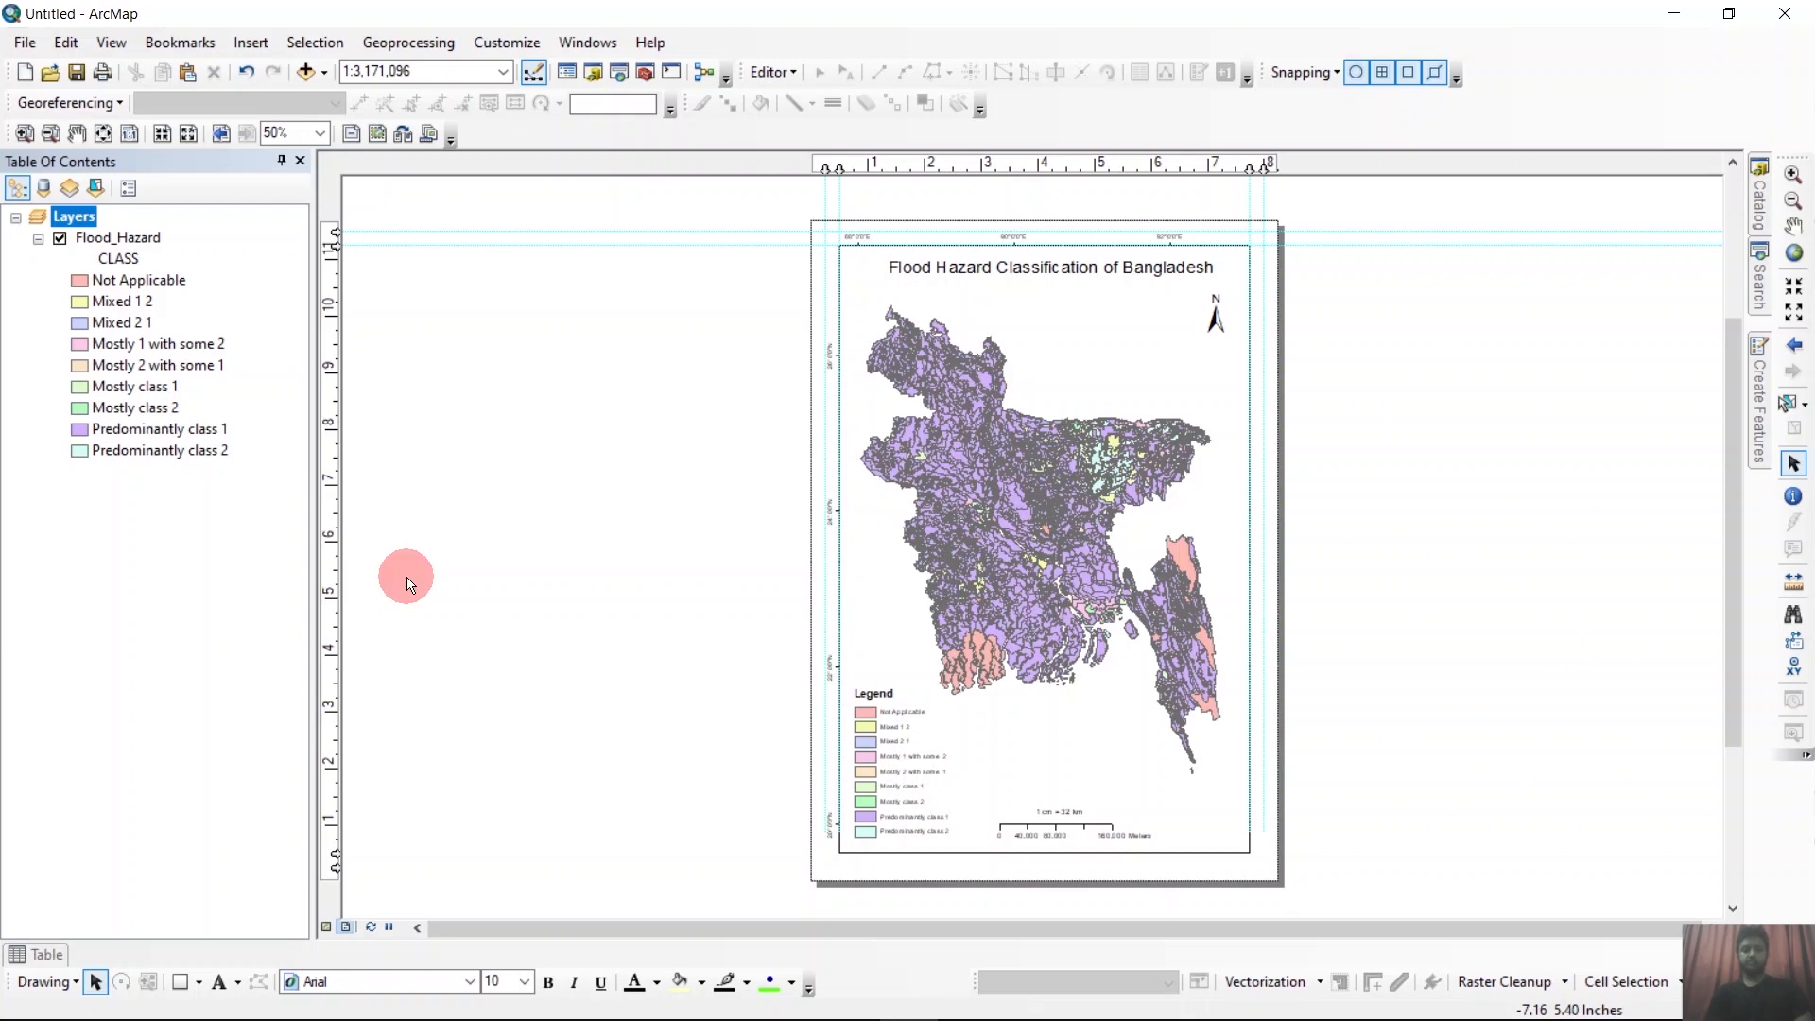
Set up a map export to the Desktop with the file name Flood Hazard and the PDF file type.
left_click(24, 42)
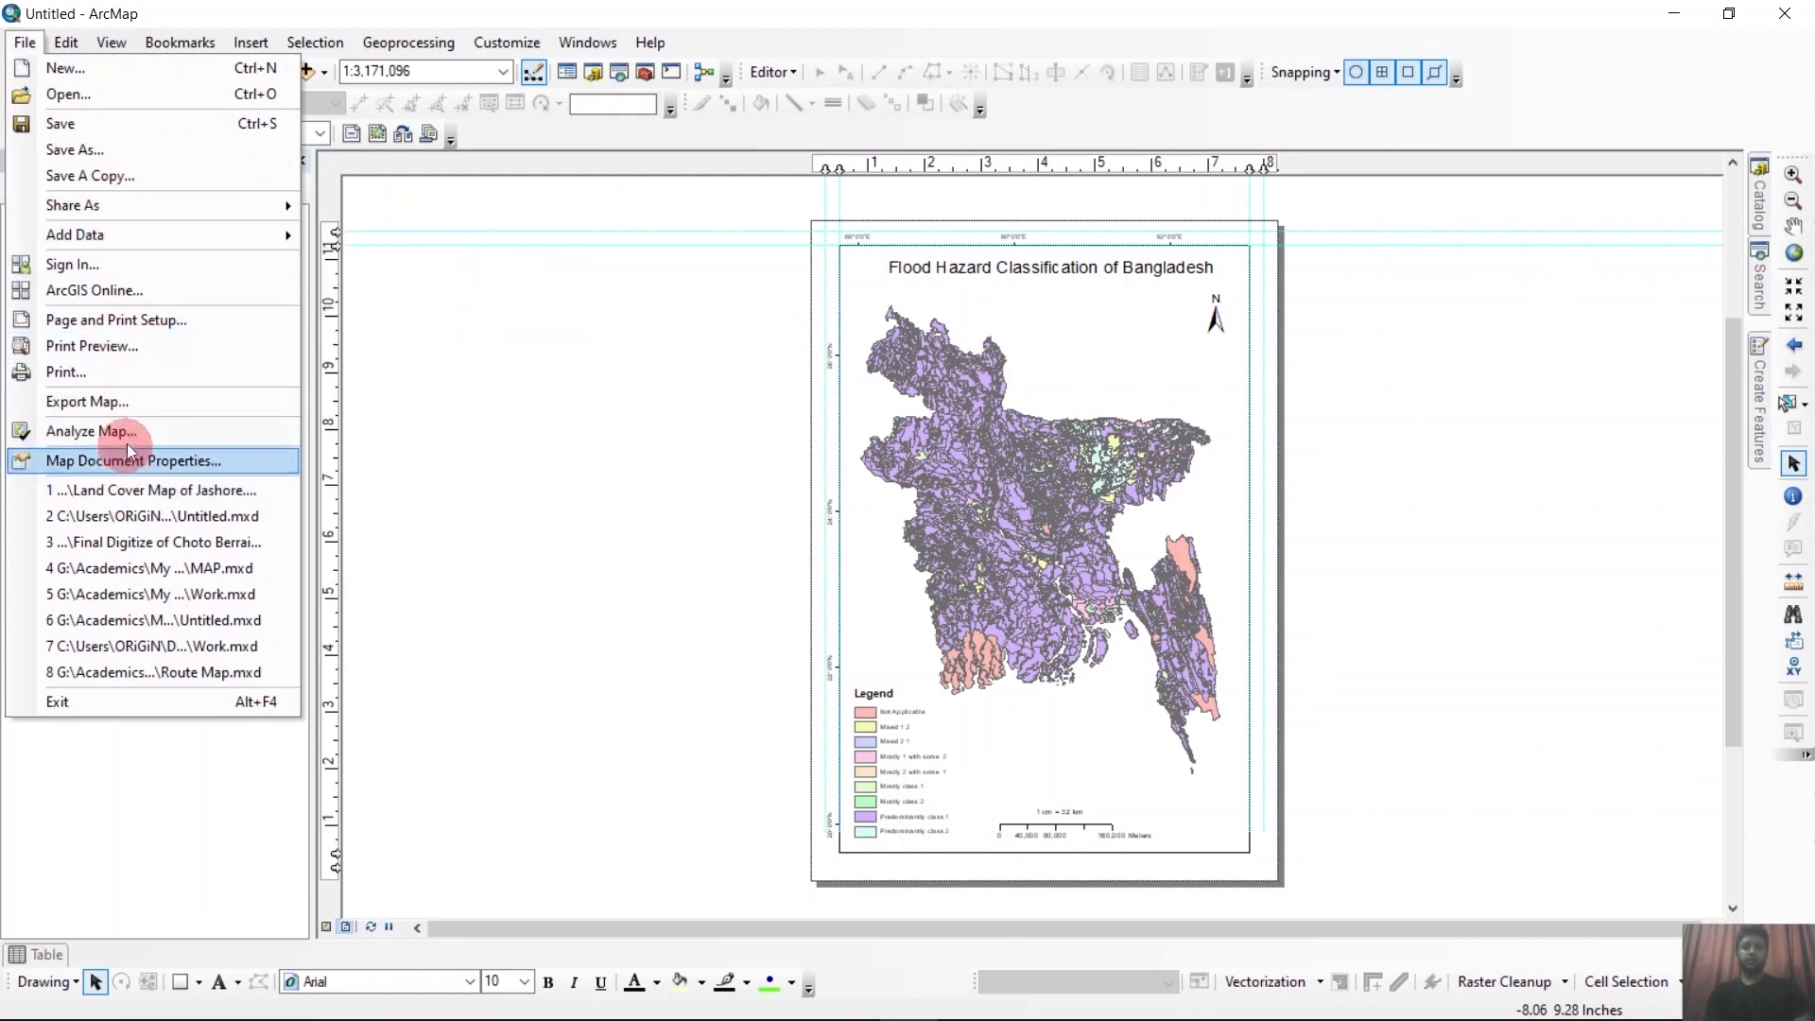
left_click(131, 406)
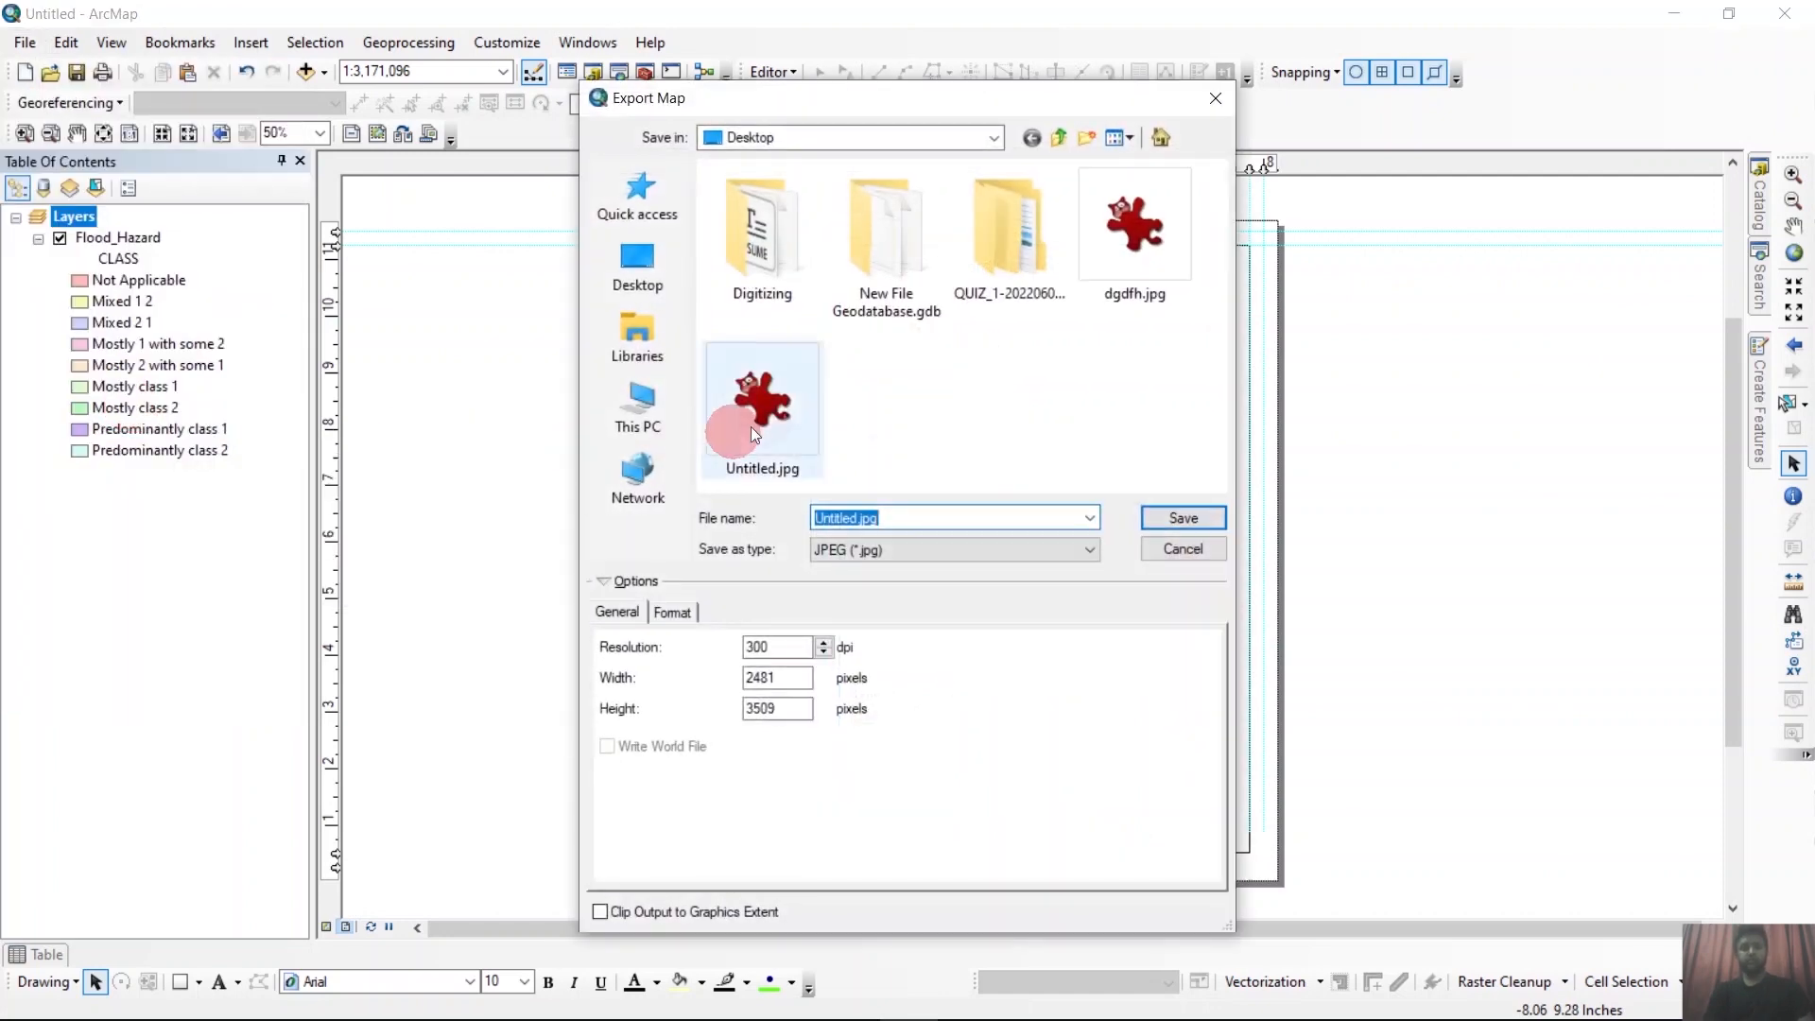
left_click(656, 286)
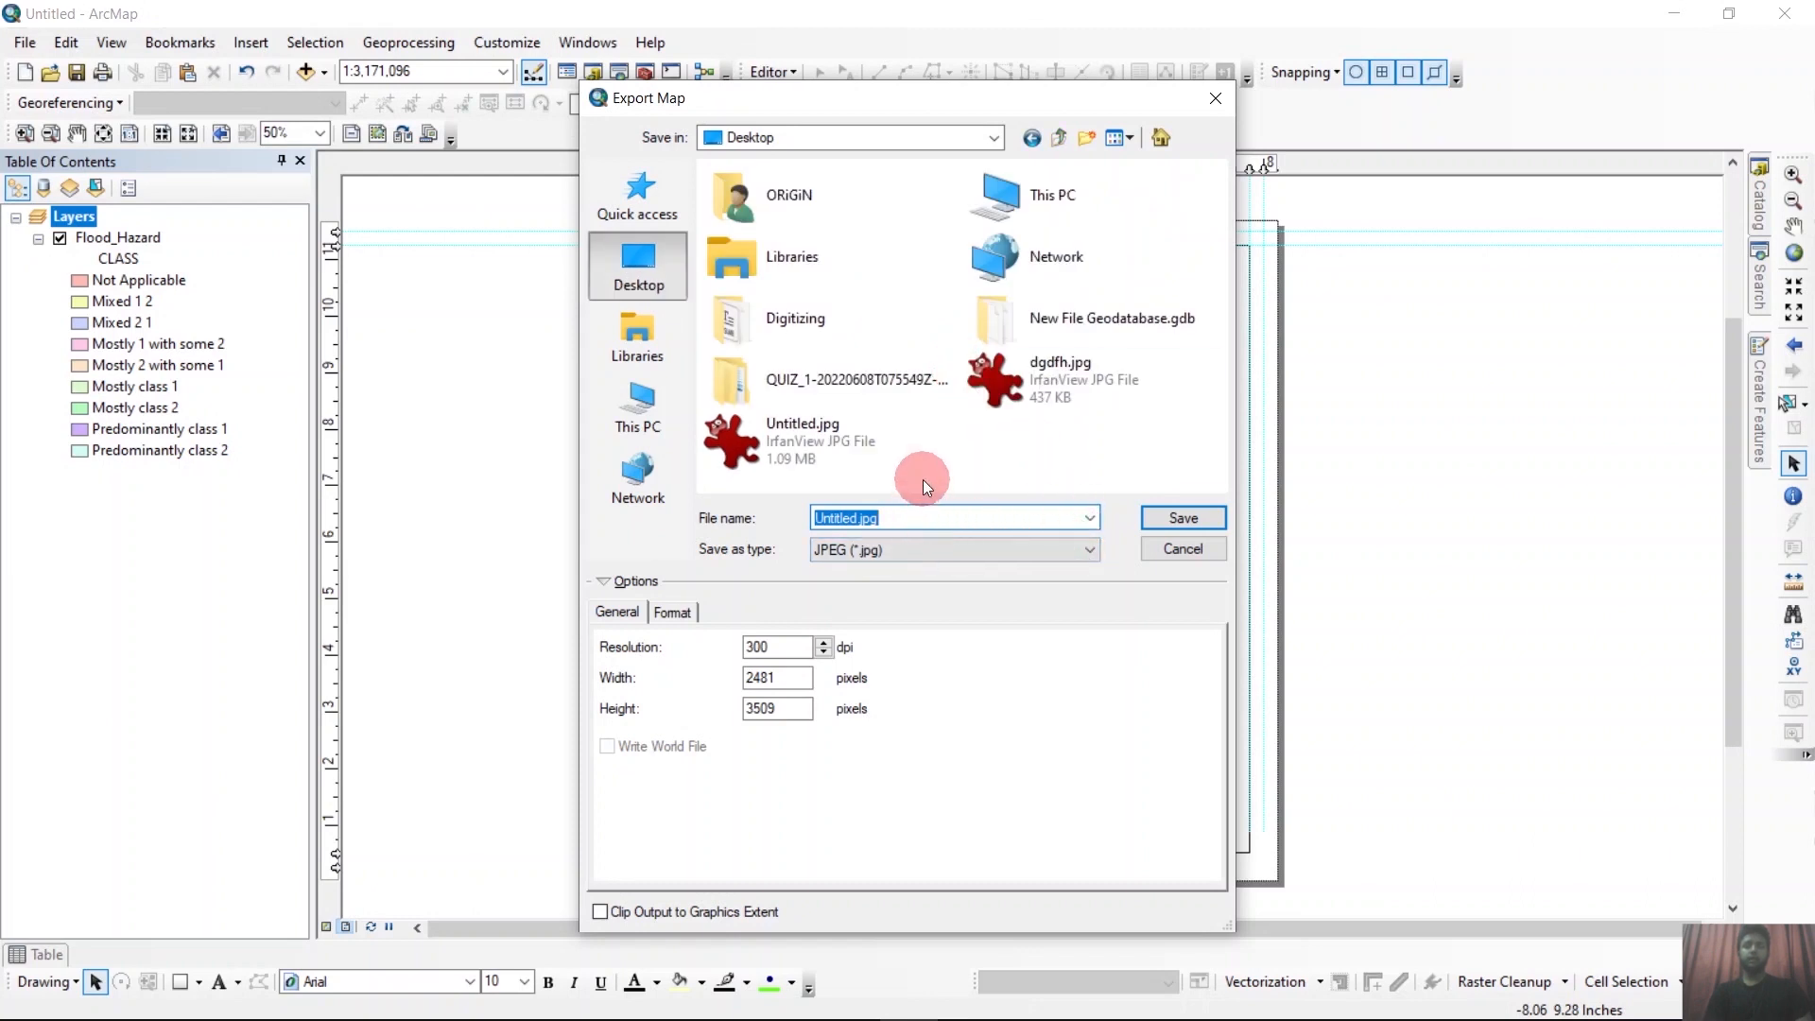
key("BackSpace")
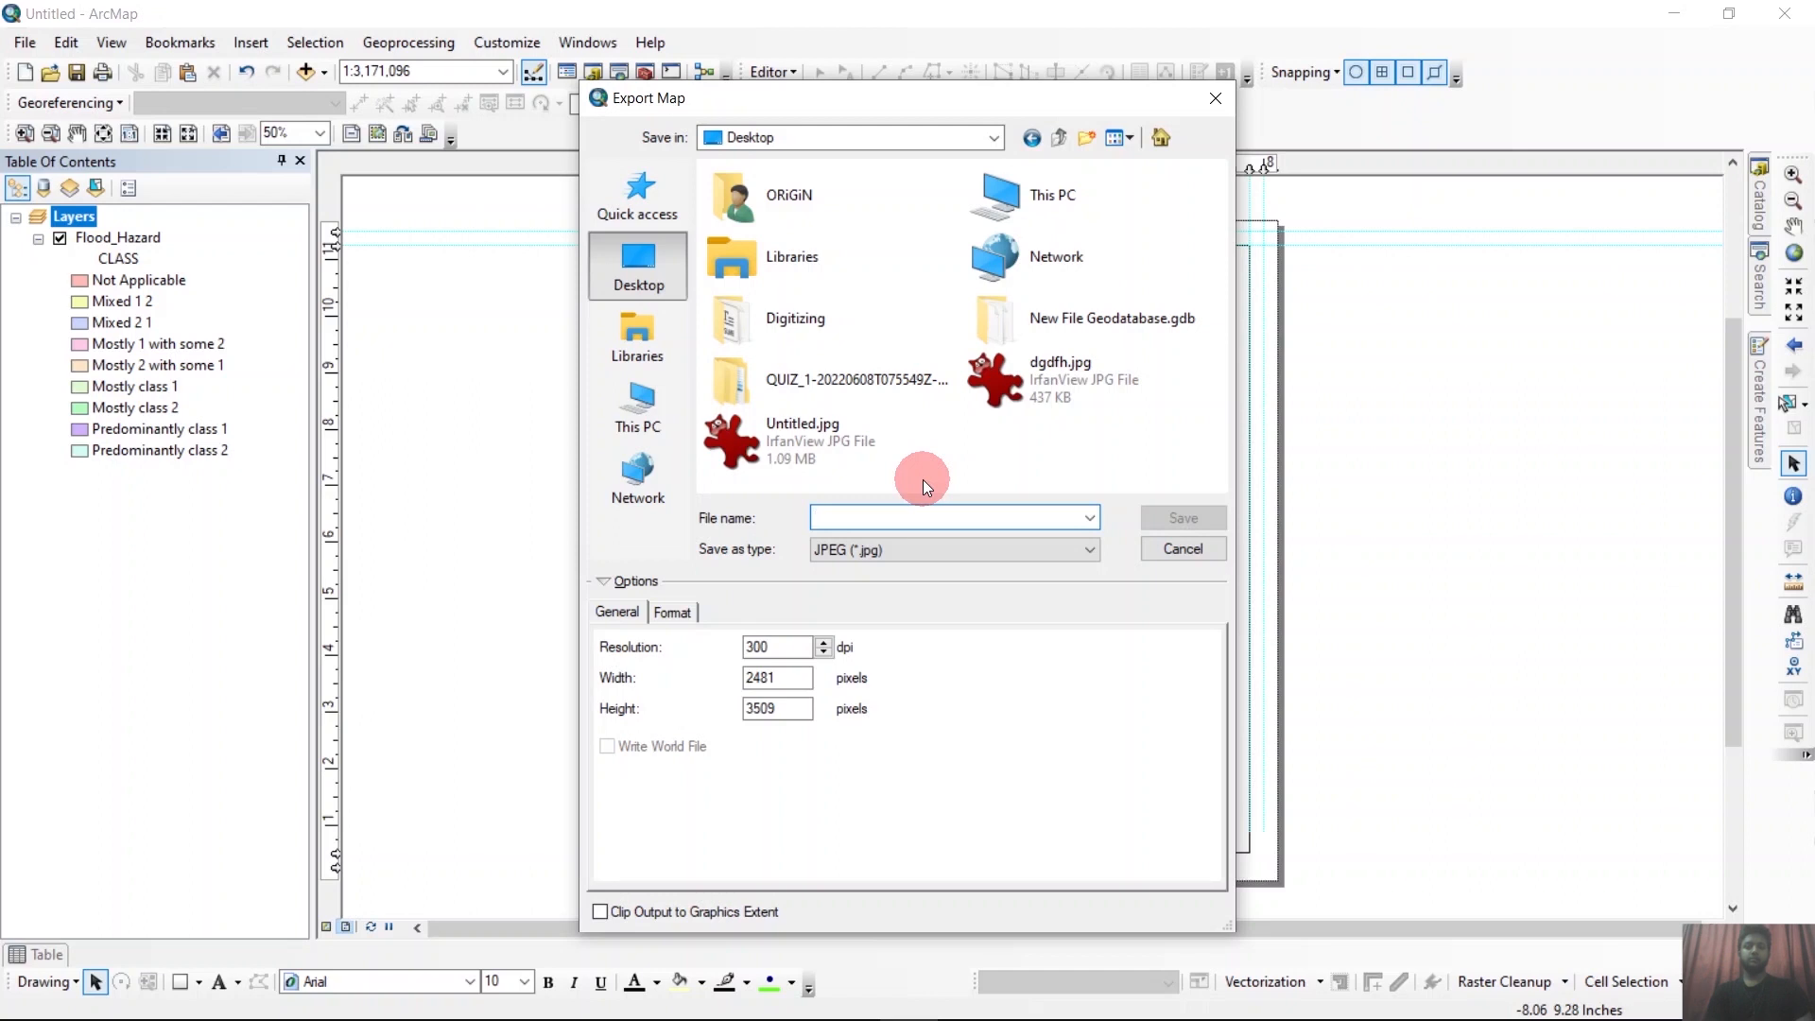
type("Flood Hazard")
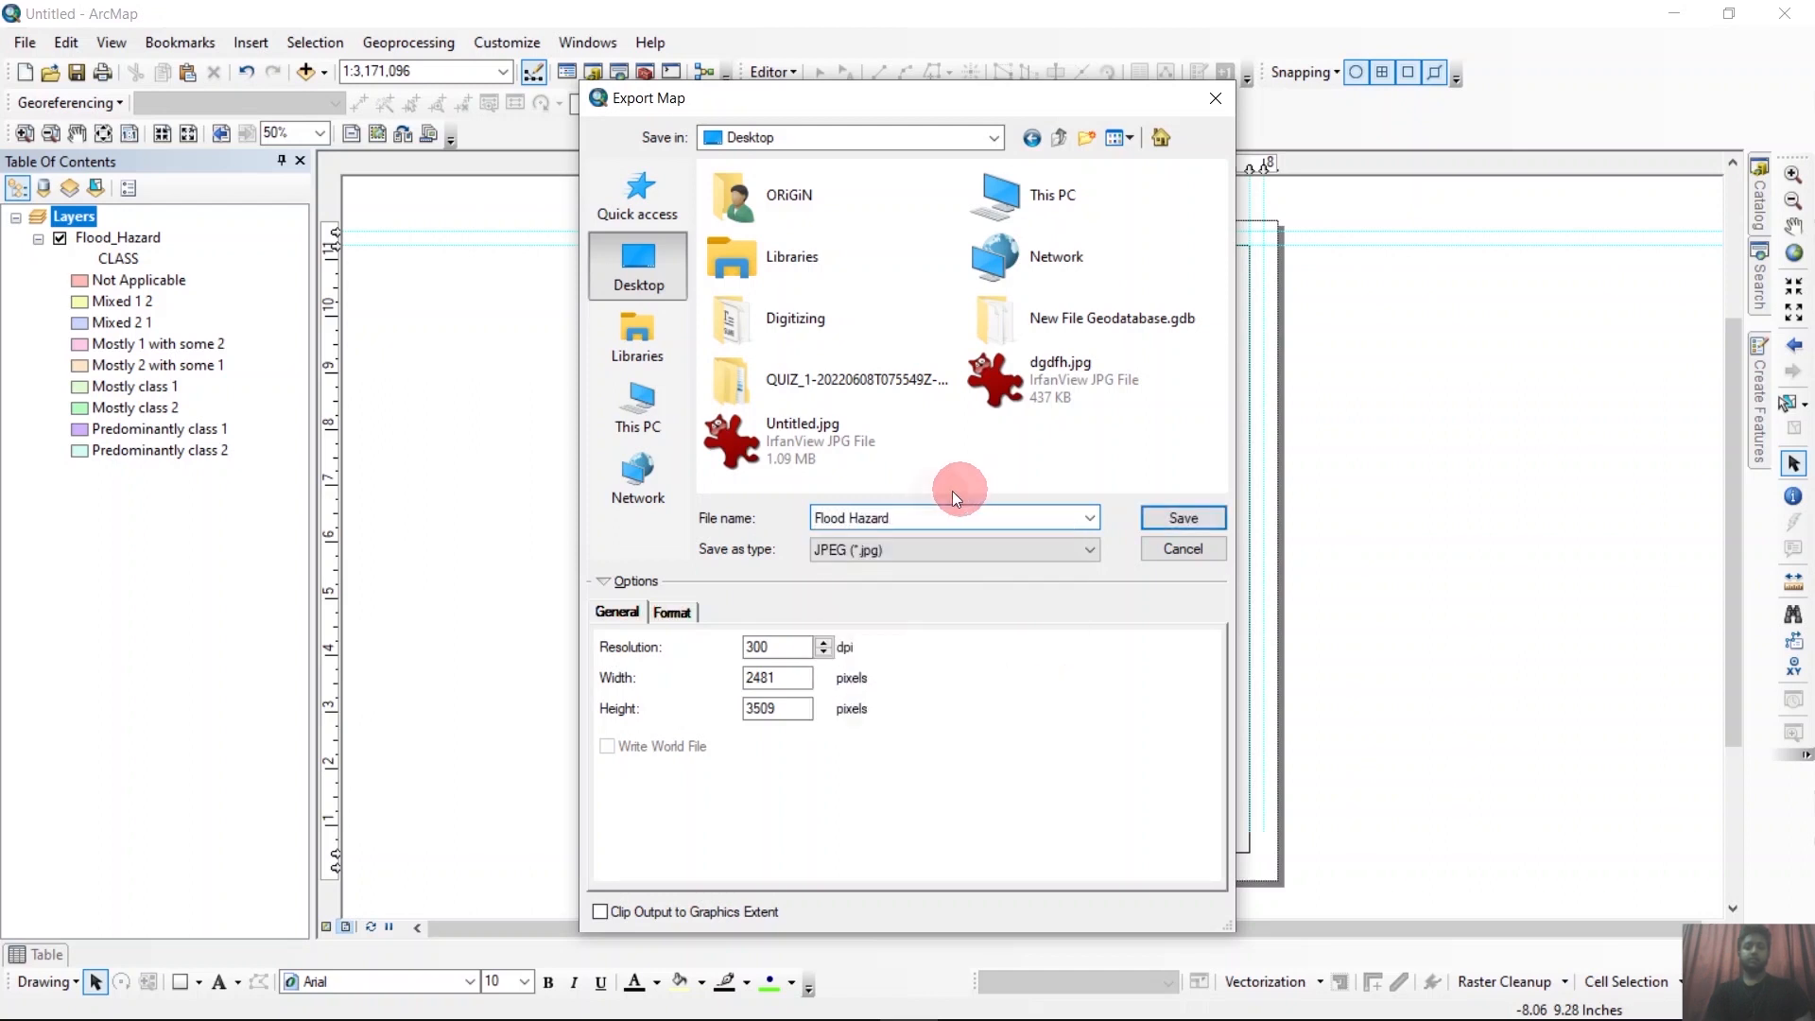
key("Tab")
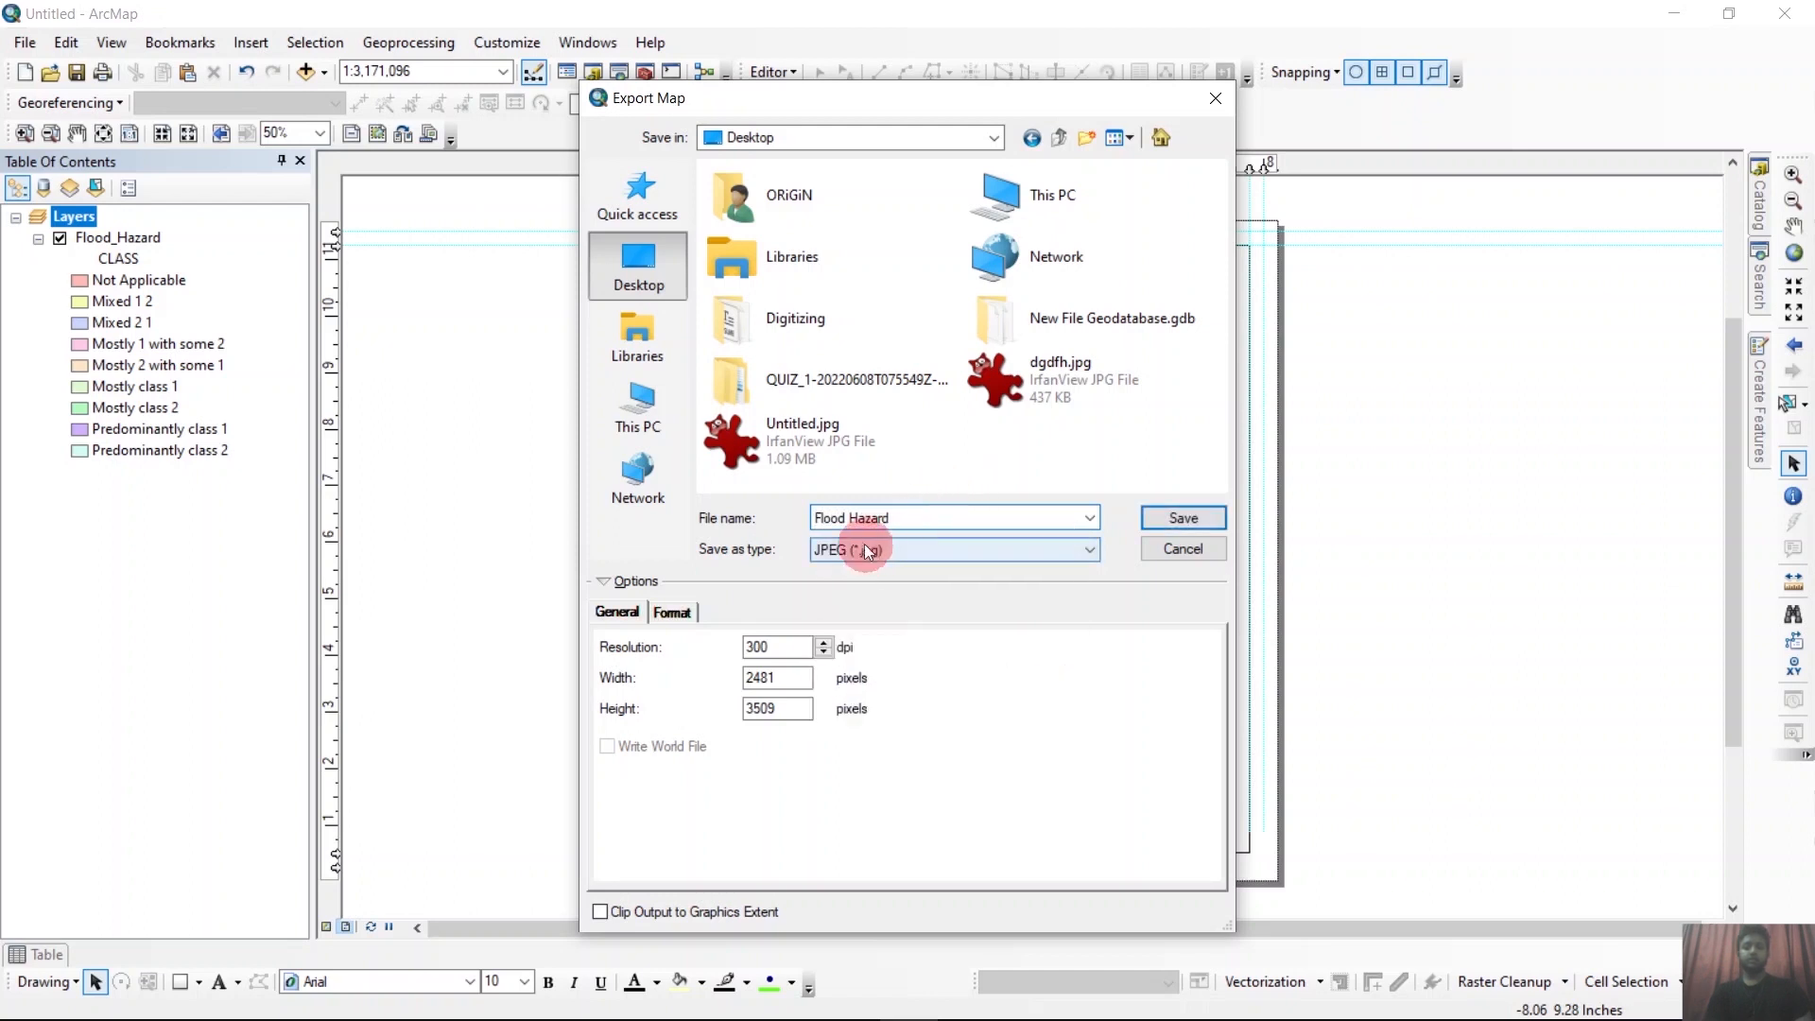
left_click(892, 547)
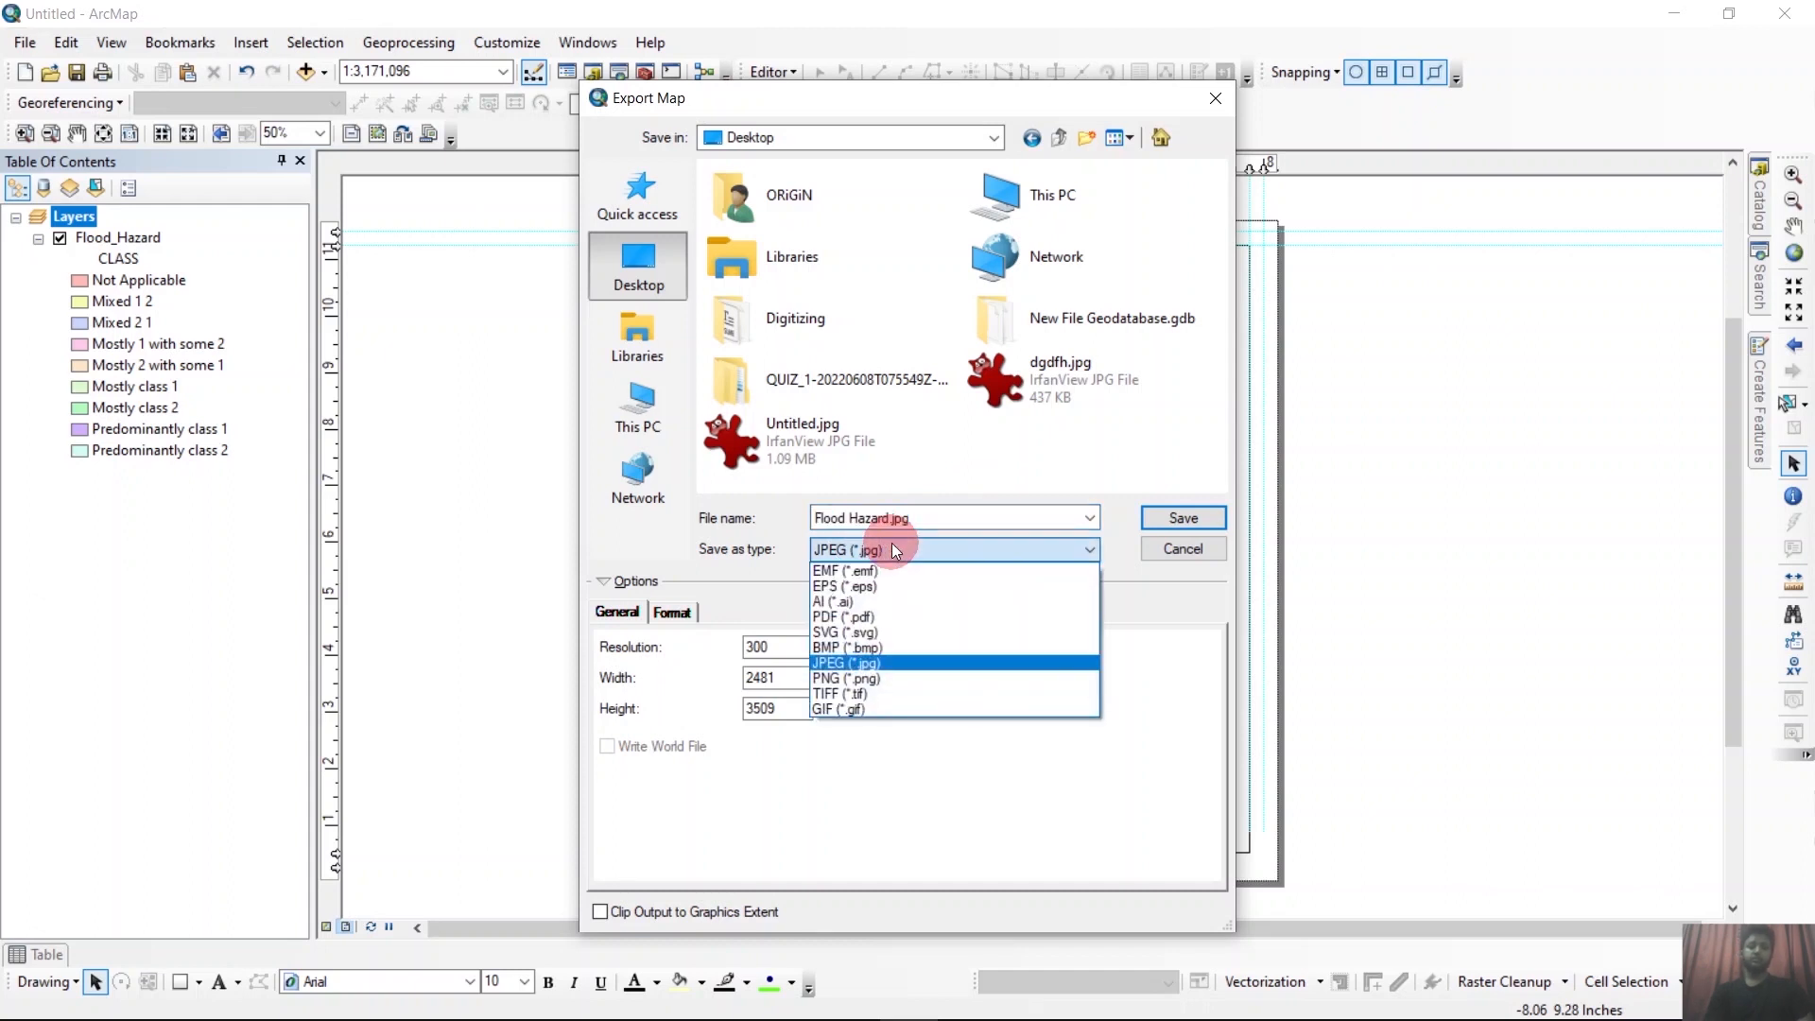
left_click(898, 620)
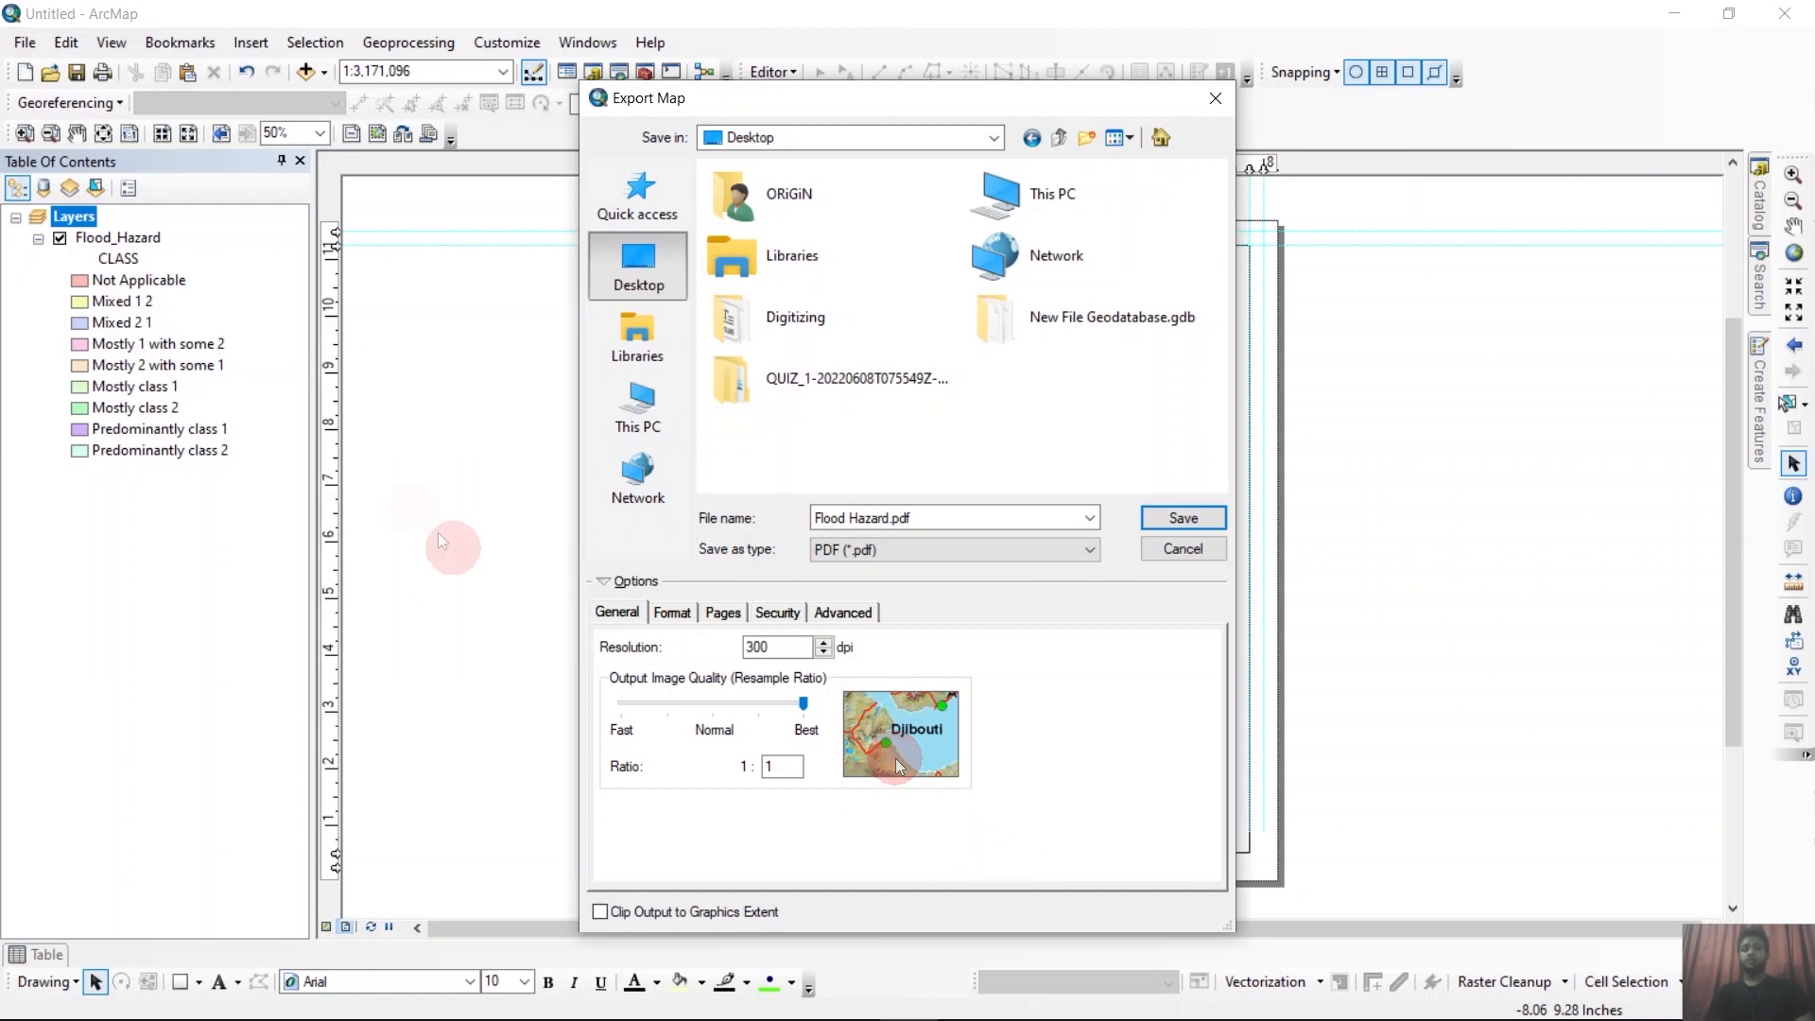
Review the PDF format, pages, security and advanced options, and export the map at 300 dpi.
left_click(693, 617)
left_click(730, 614)
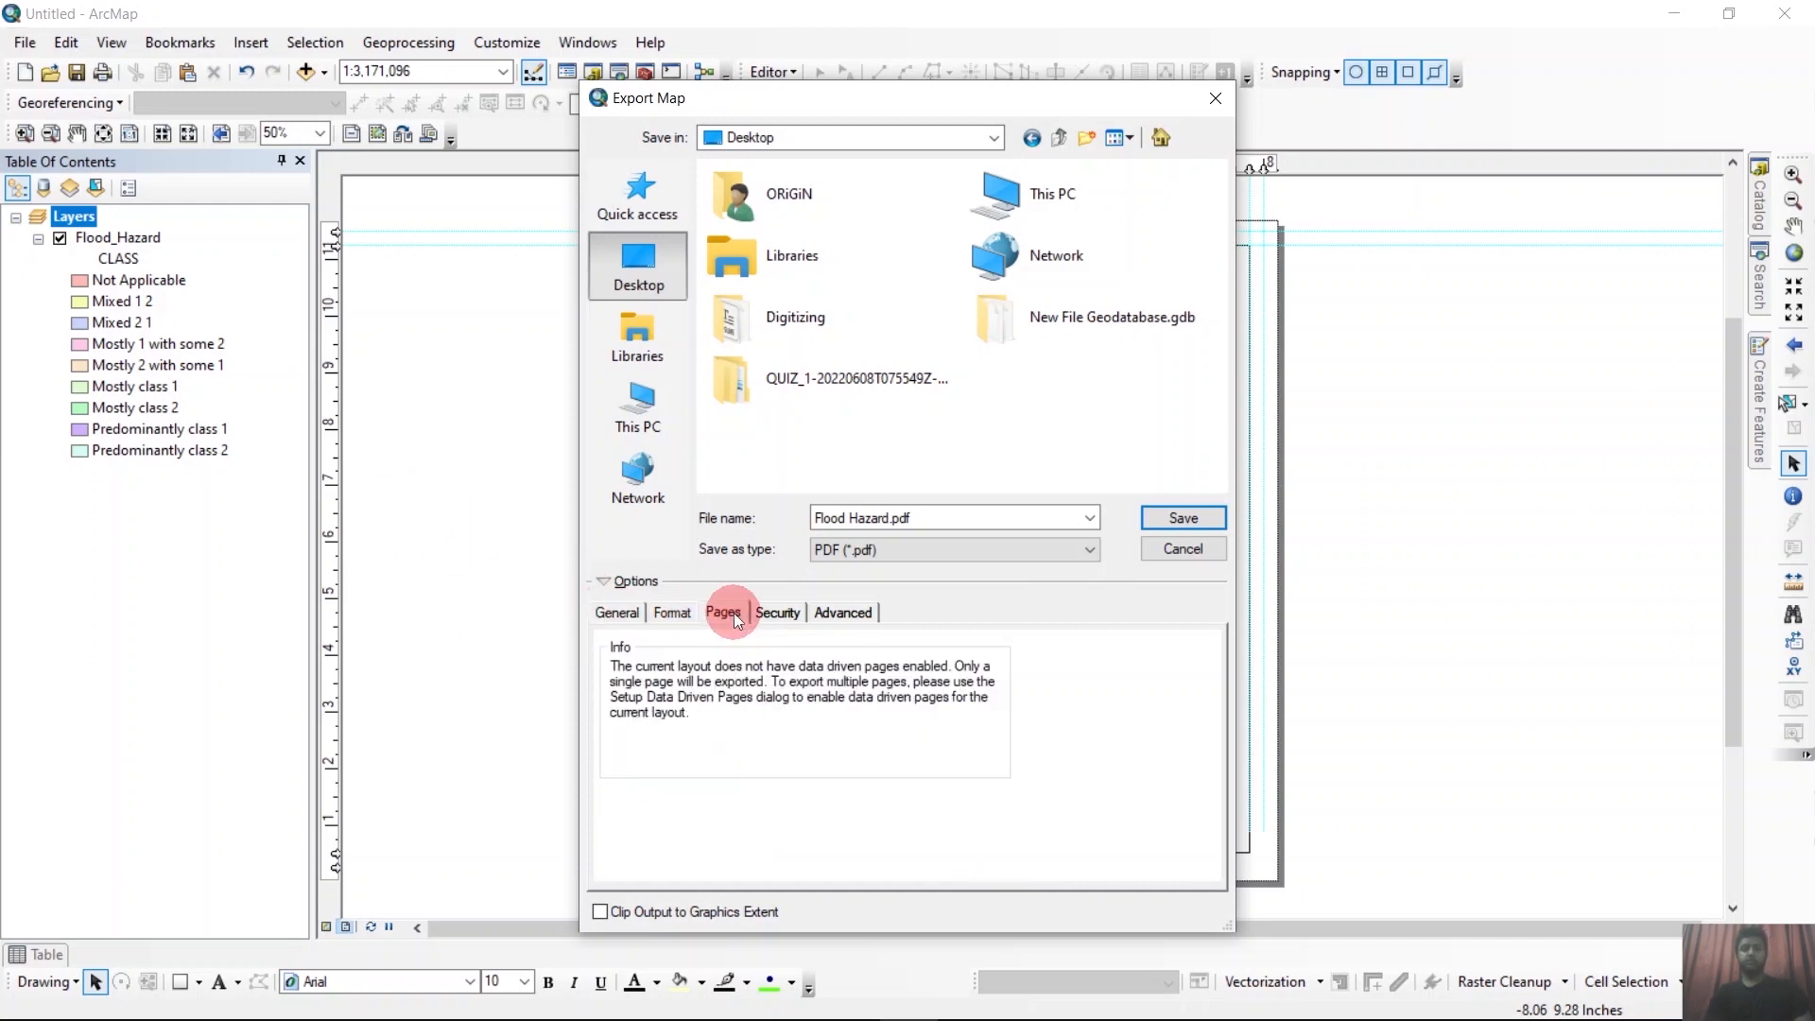
left_click(786, 615)
left_click(841, 613)
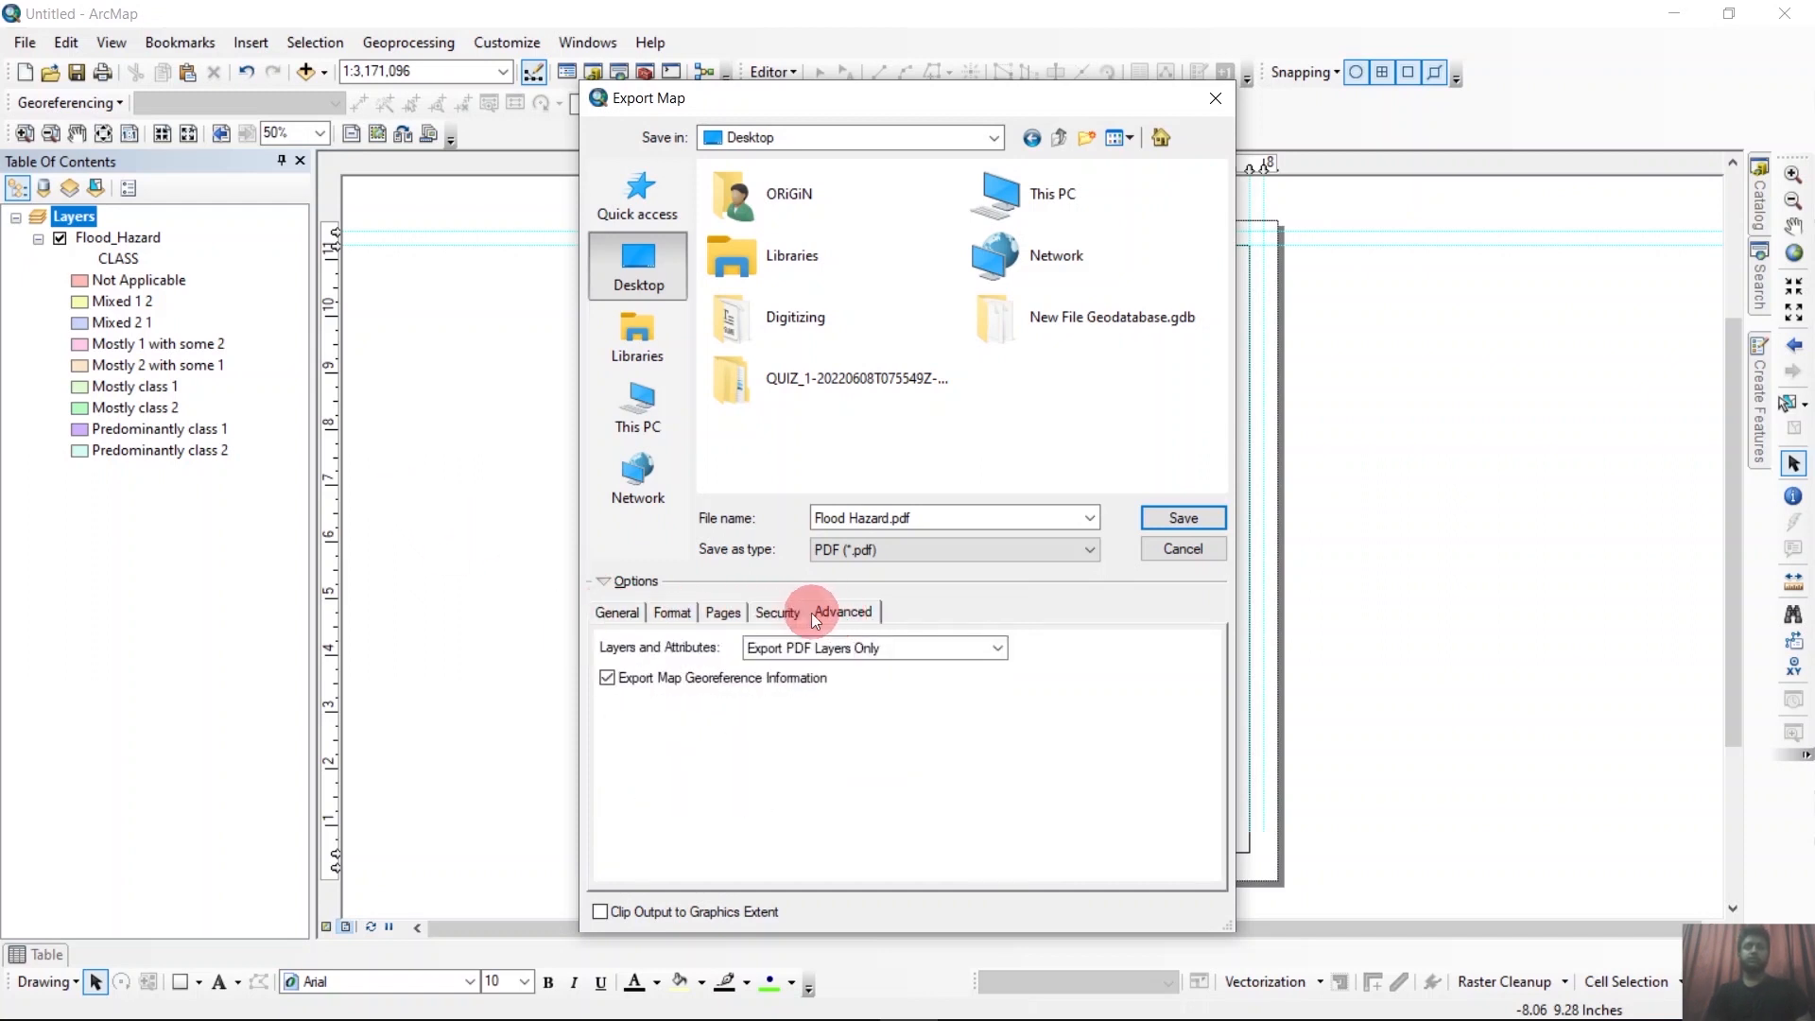
left_click(620, 615)
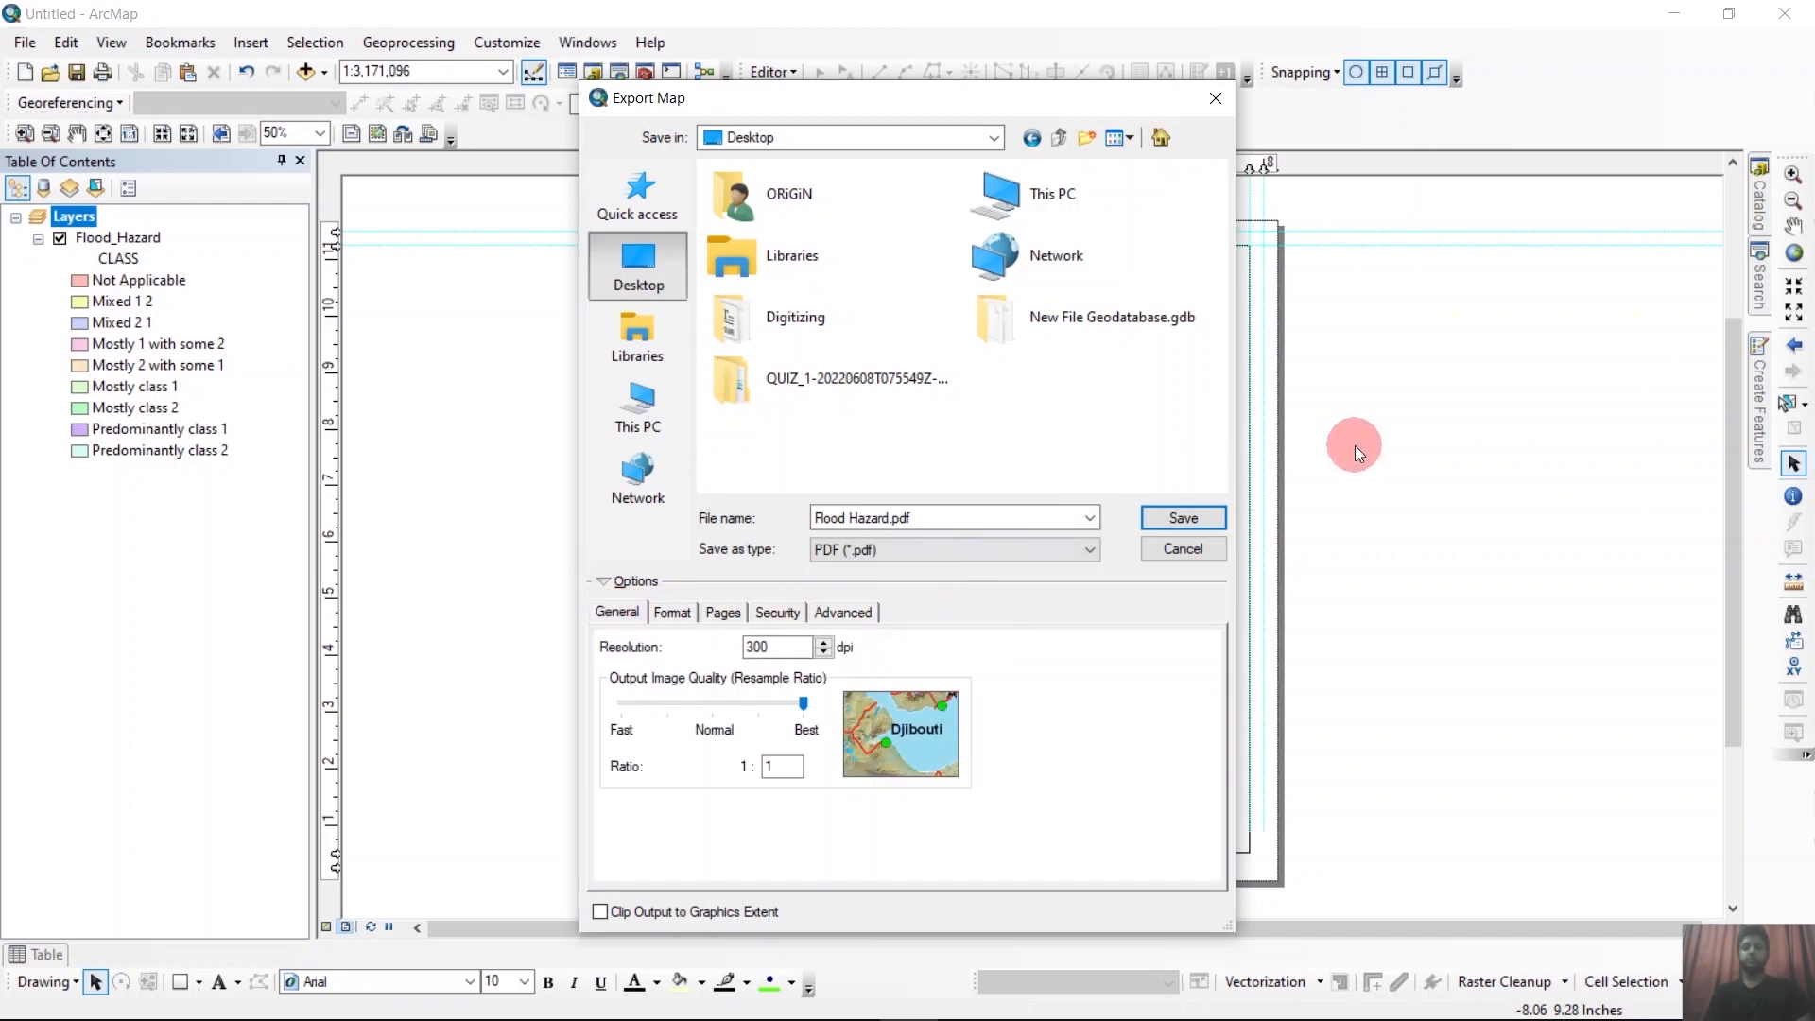
left_click(1206, 518)
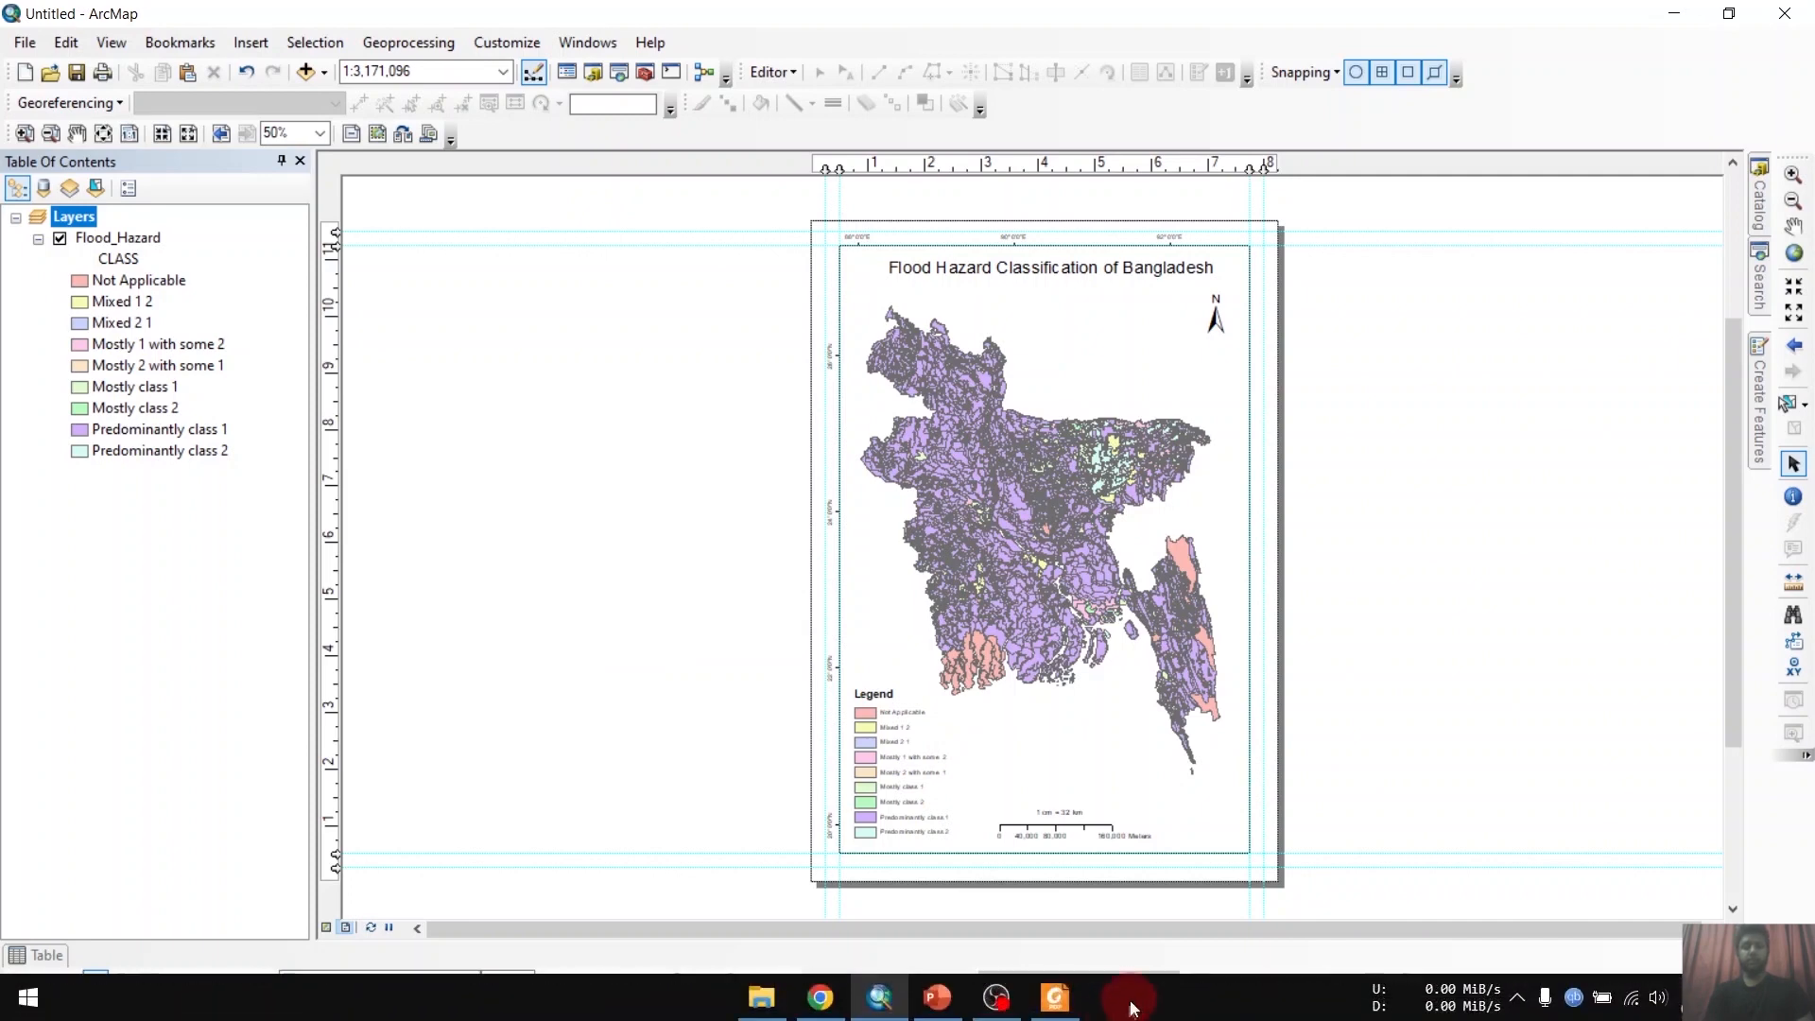
Switch to Foxit PDF Reader and inspect the exported Flood Hazard.pdf at different magnifications.
left_click(1059, 1006)
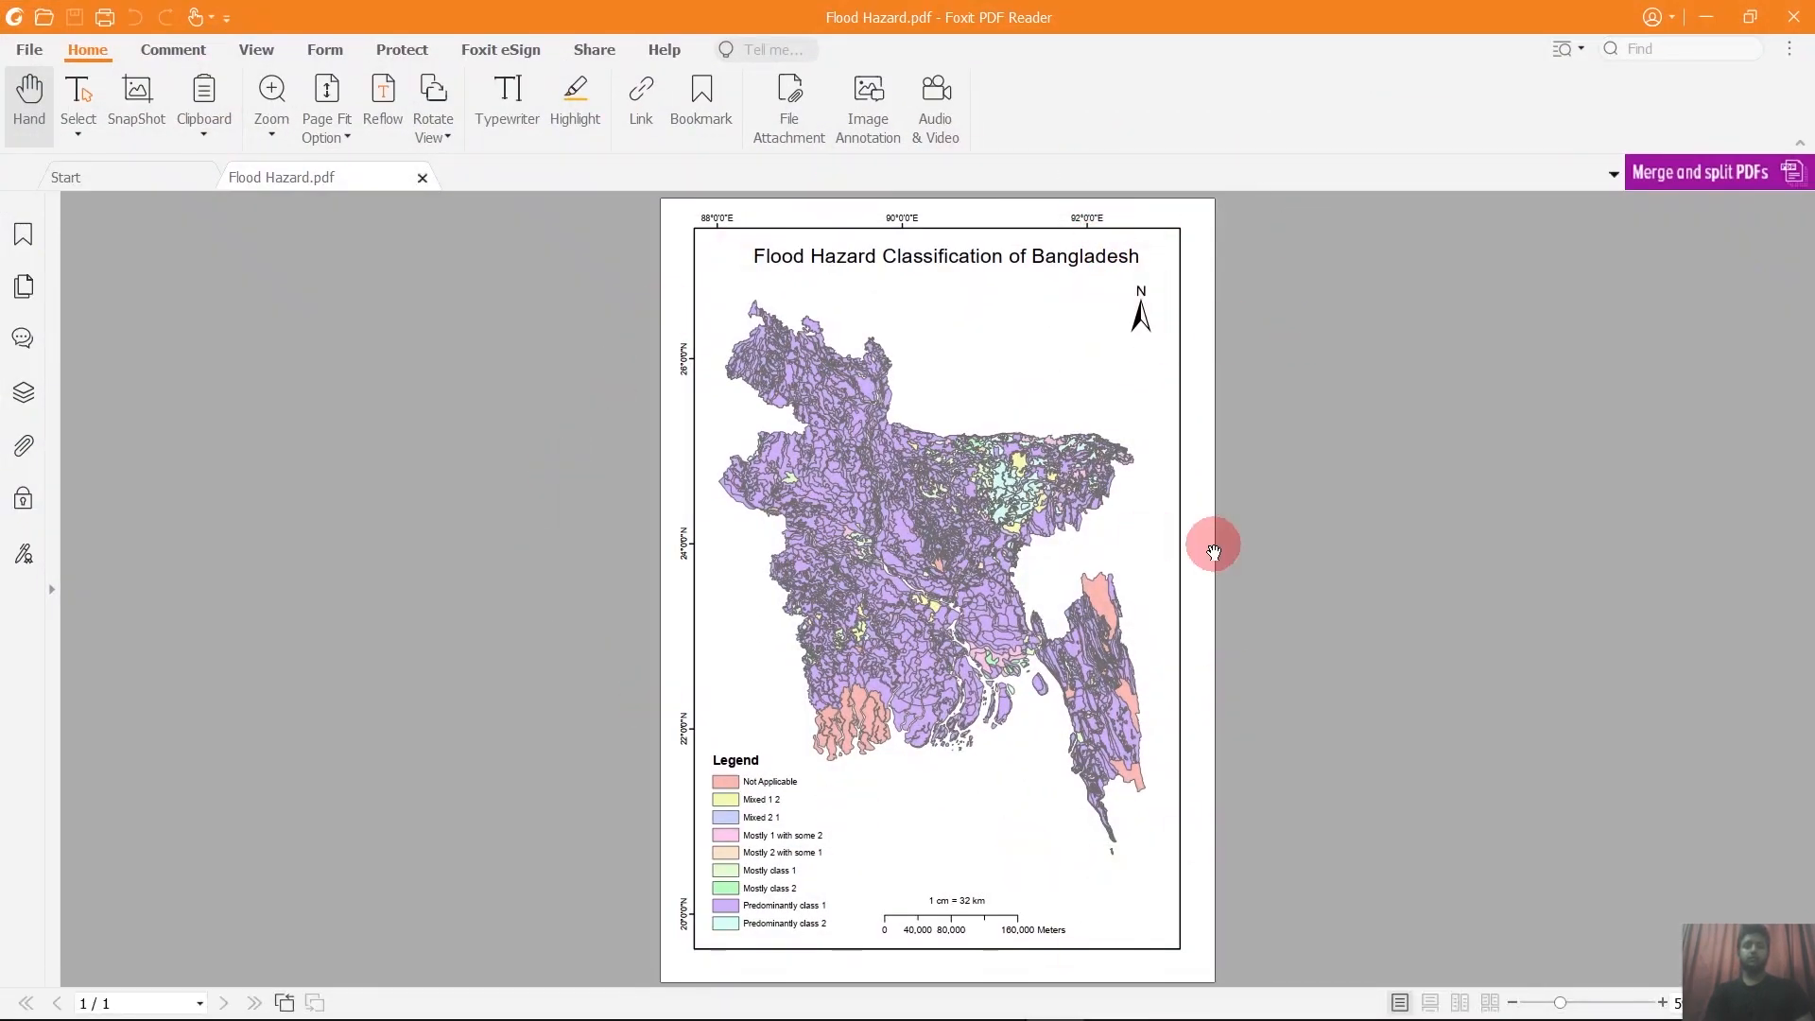
scroll(1035, 539, "down", 3)
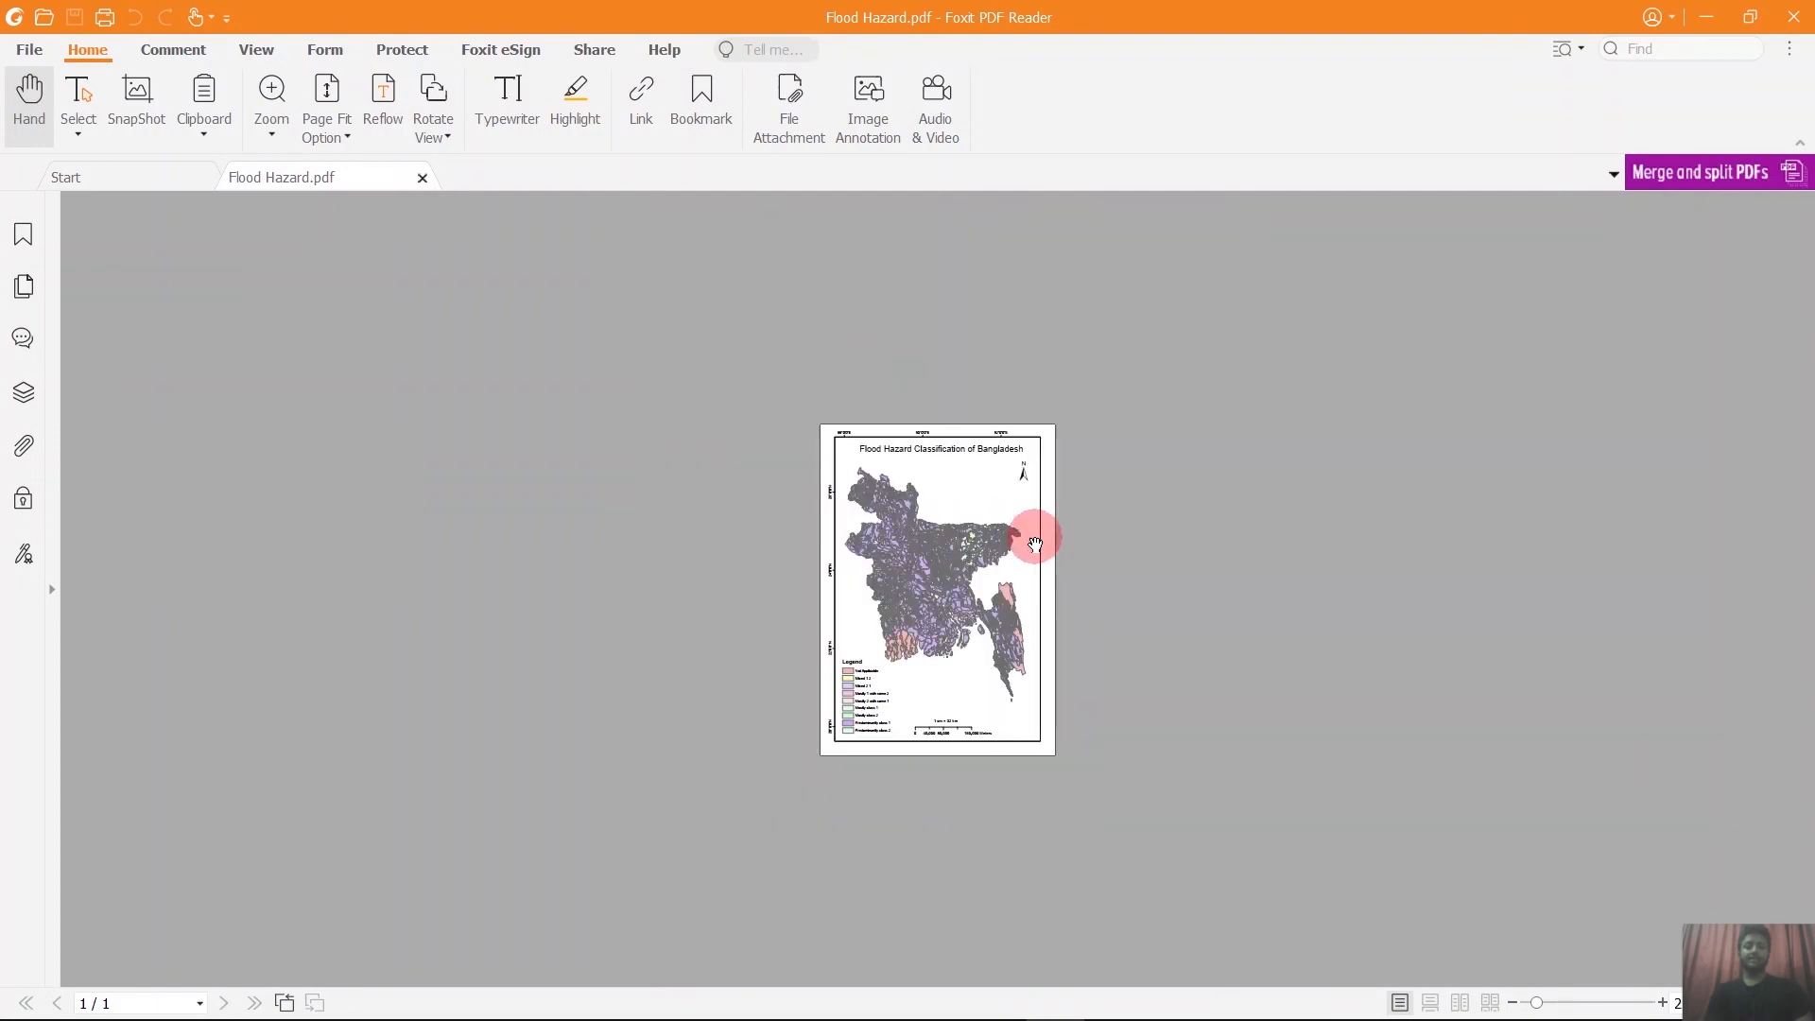
scroll(1031, 535, "up", 3)
scroll(1026, 605, "down", 2)
scroll(945, 596, "up", 2)
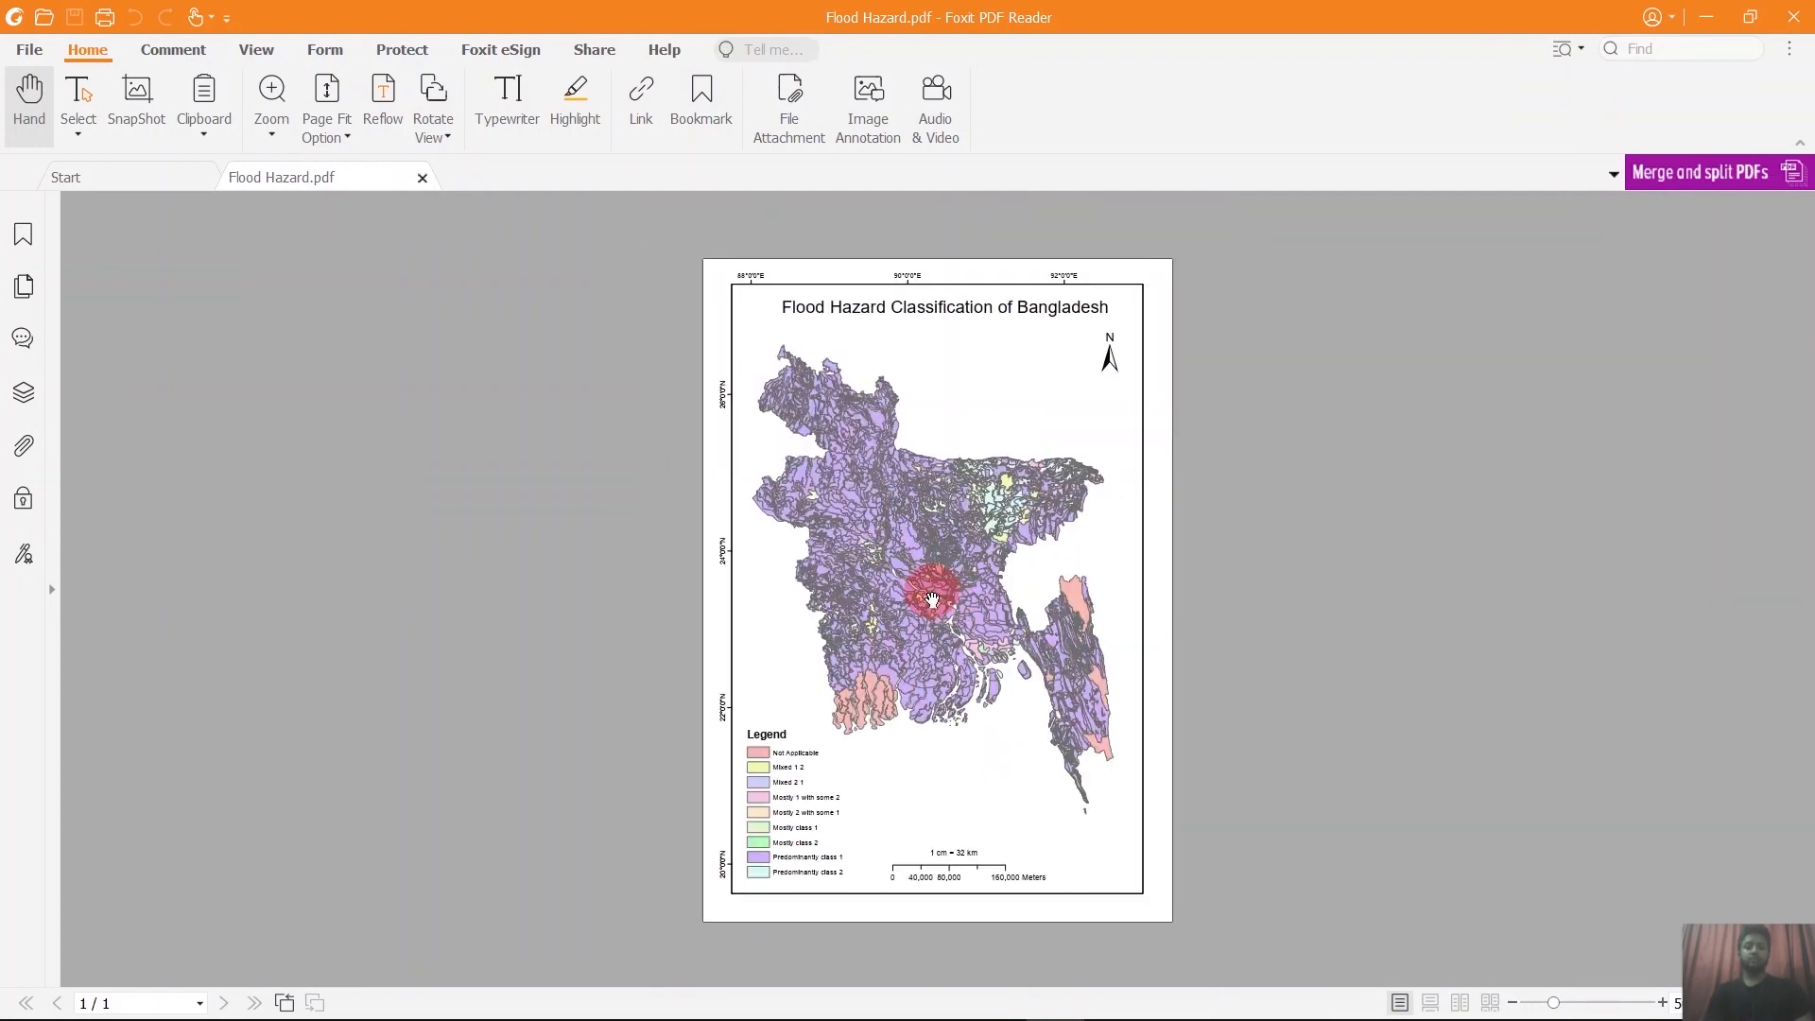
scroll(929, 599, "up", 2)
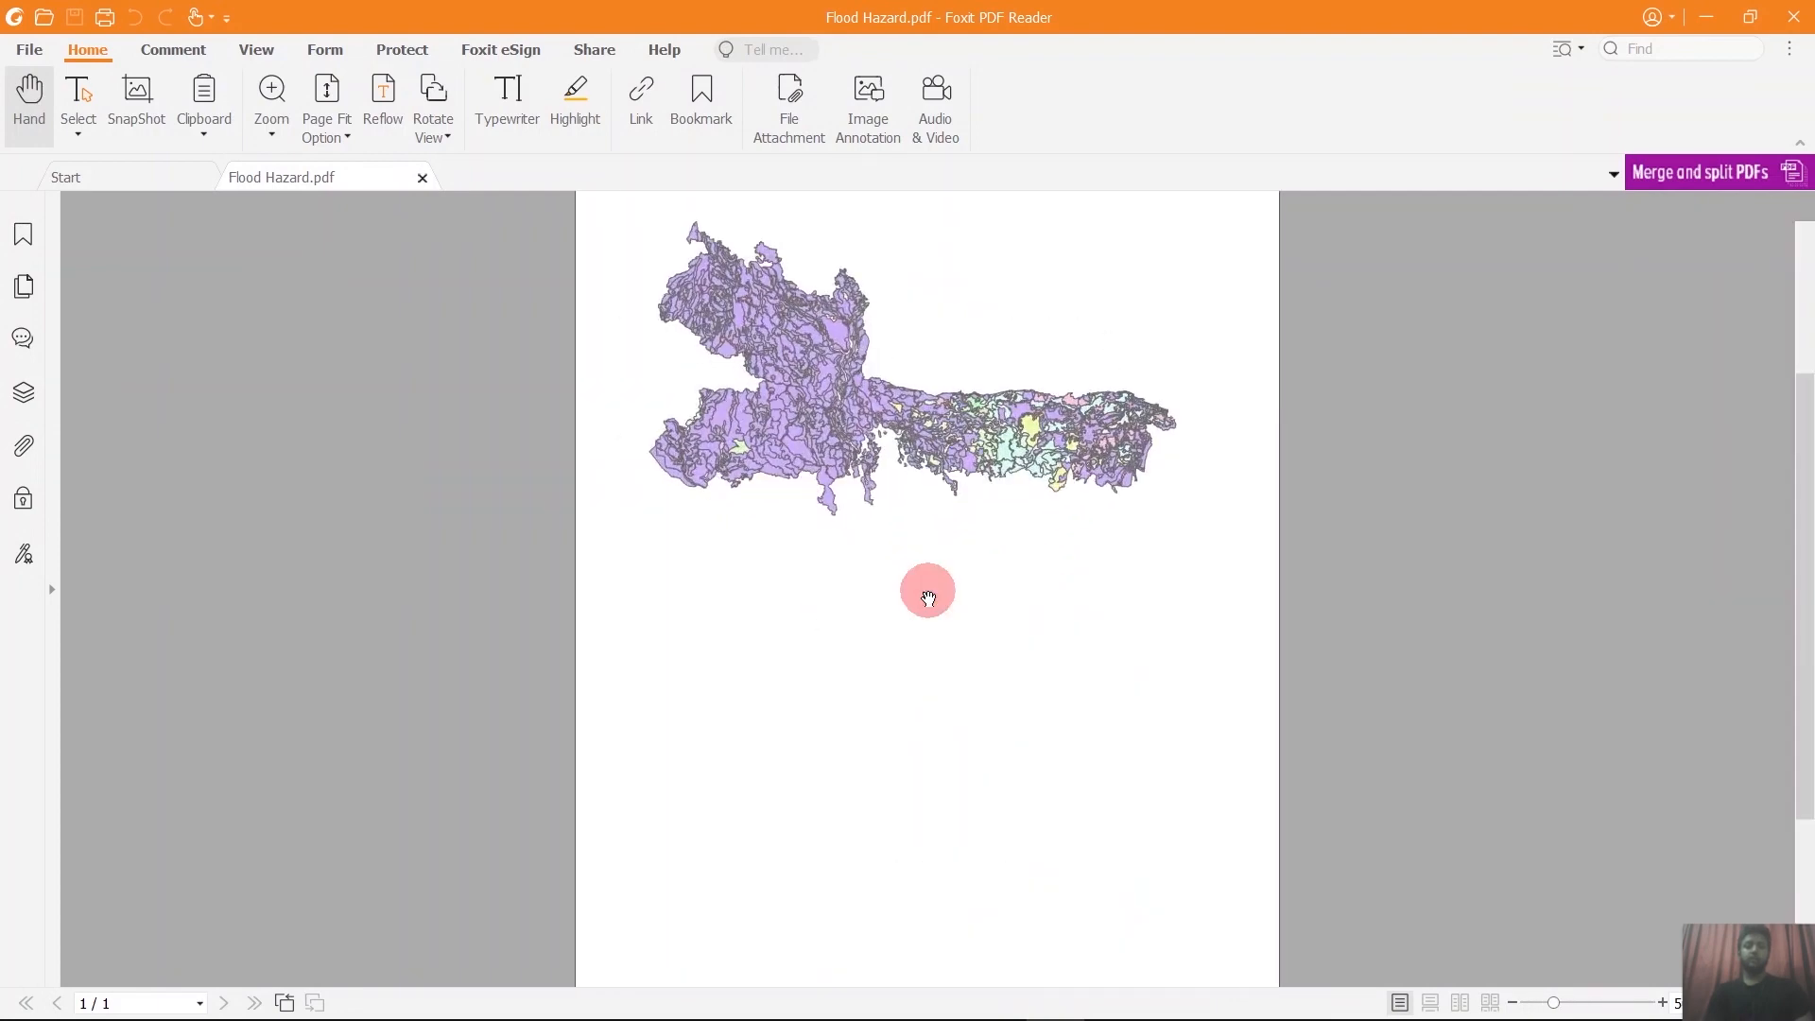